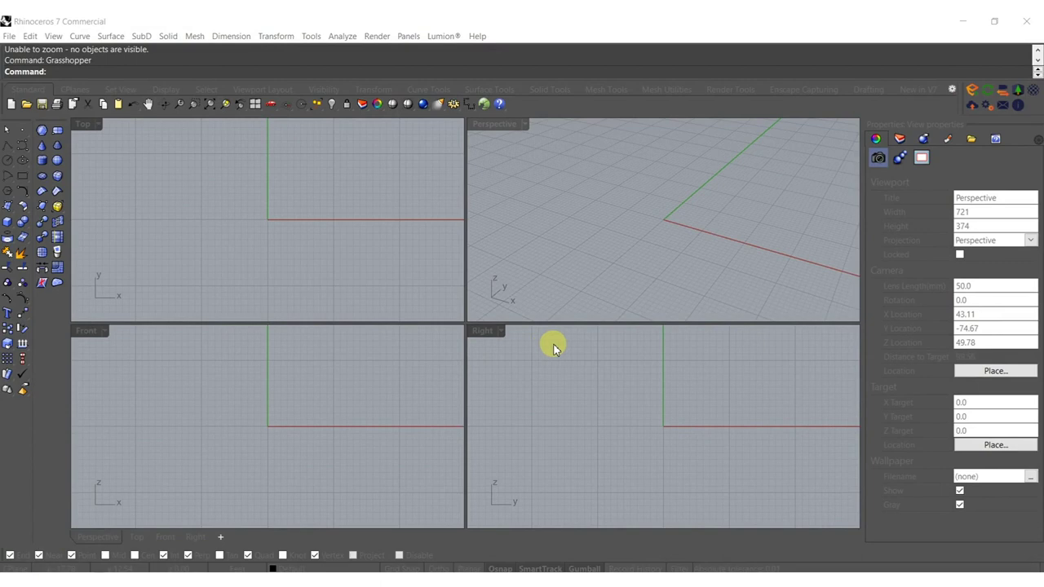
# Step: Open Grasshopper and place a Plane Surface component on the canvas
pyautogui.click(324, 187)
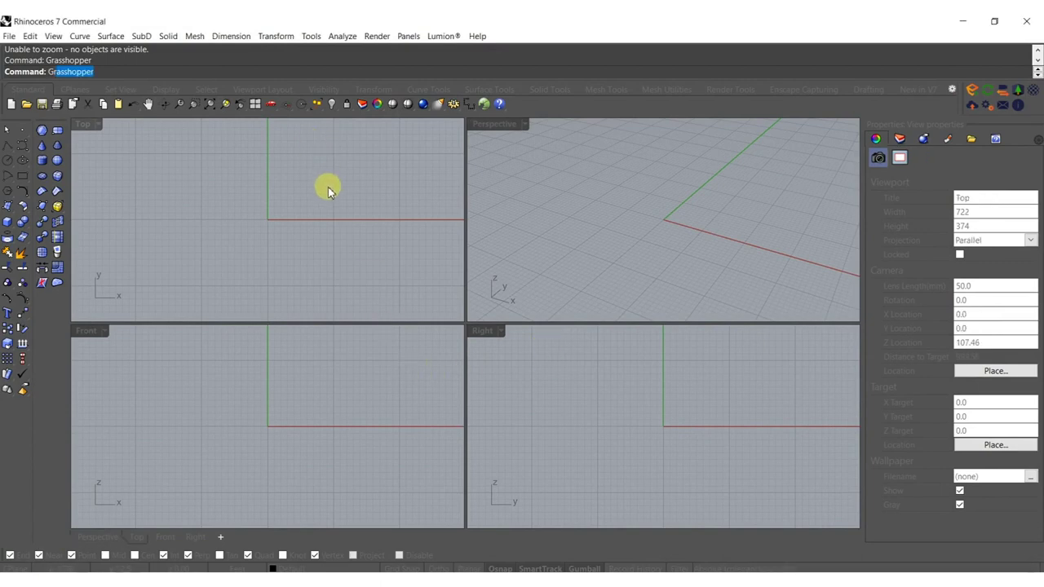
pyautogui.press('Return')
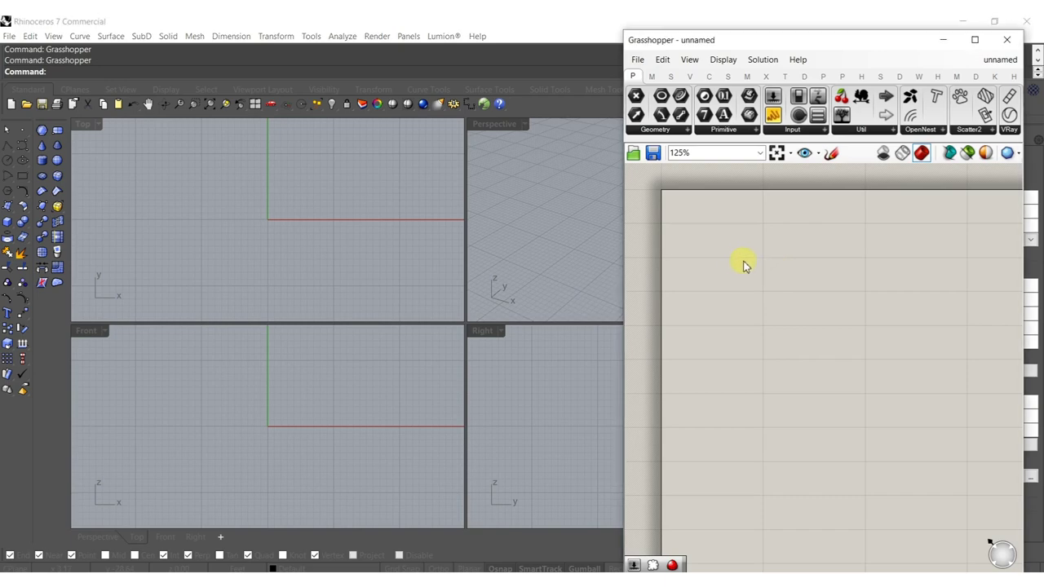
pyautogui.doubleClick(736, 261)
pyautogui.write('plane')
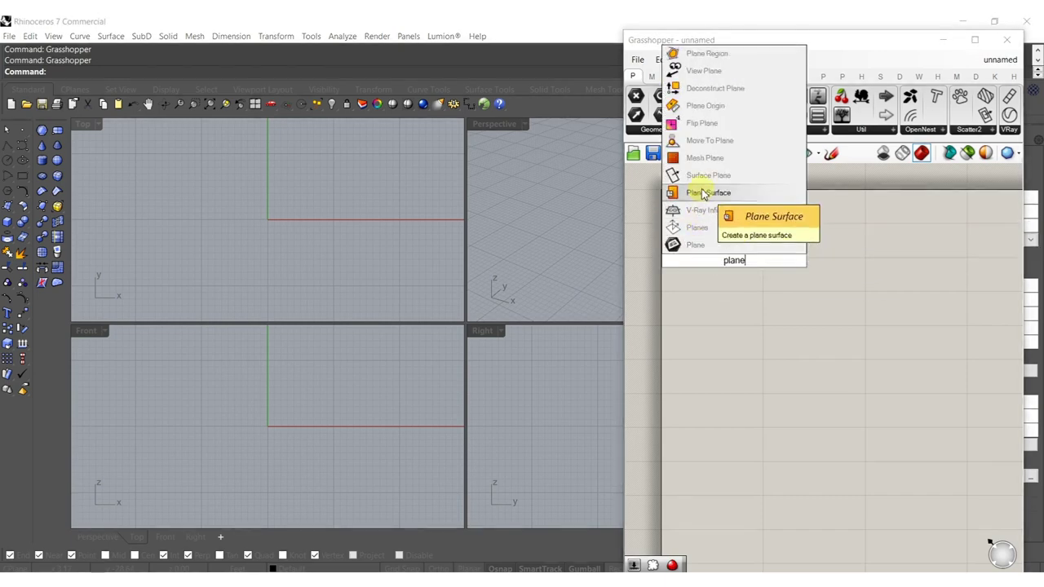
pyautogui.click(699, 192)
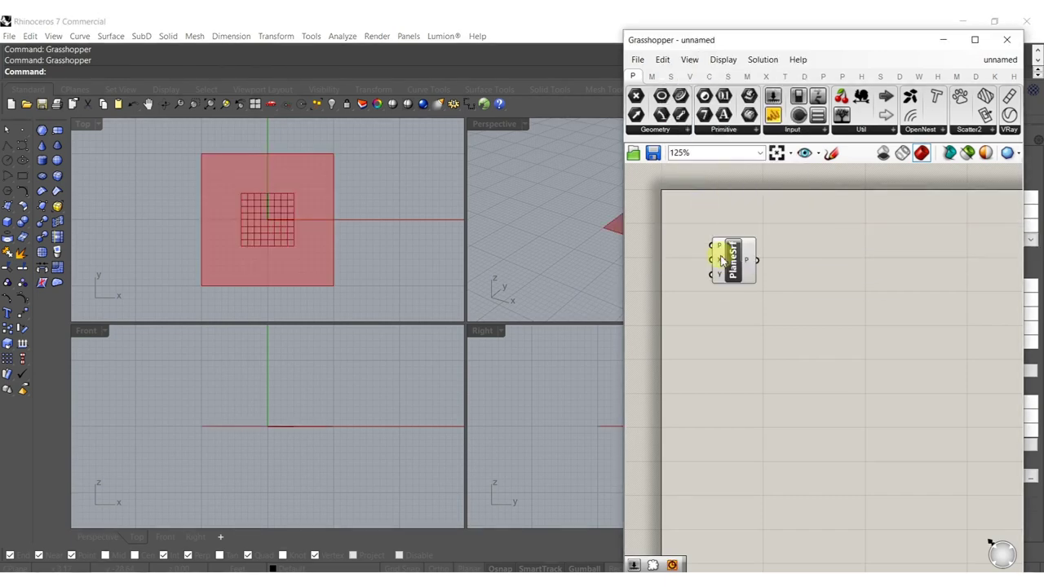
# Step: Add a number slider set to 25.000 and connect it to the Plane Surface's X and Y sizes
pyautogui.doubleClick(715, 302)
pyautogui.write('25')
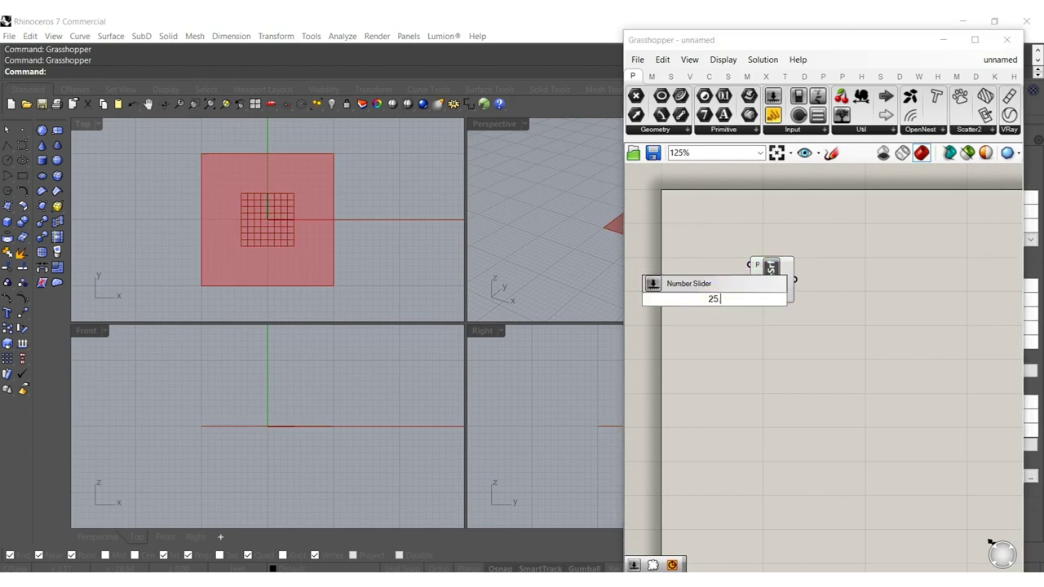
pyautogui.press('Return')
pyautogui.scroll(3, 710, 298)
pyautogui.moveTo(753, 299); pyautogui.dragTo(712, 283)
pyautogui.moveTo(854, 352); pyautogui.dragTo(737, 366, button='right')
pyautogui.click(821, 305)
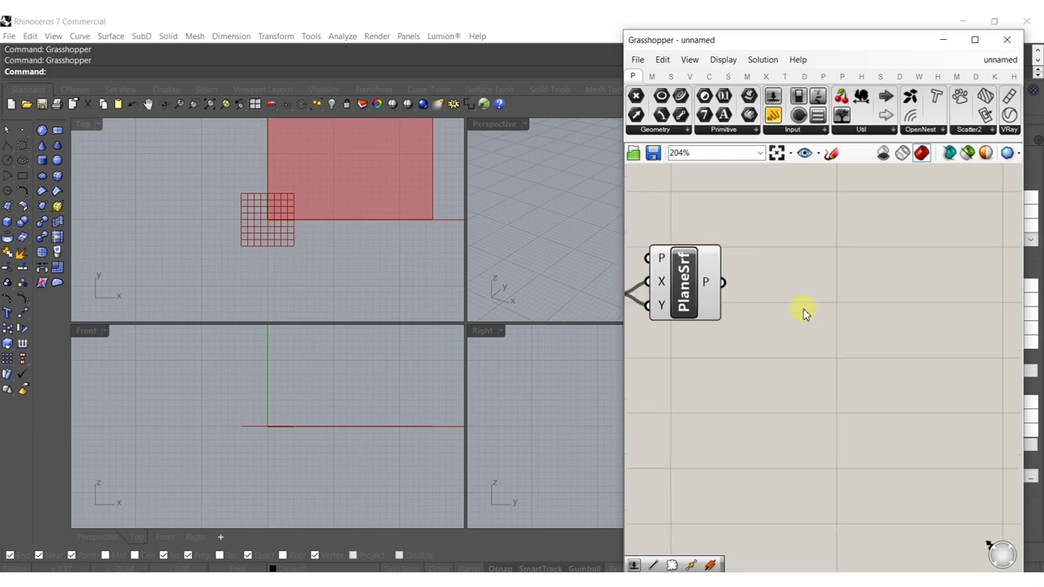
# Step: Add a Populate Geometry component and feed the plane surface into its geometry input
pyautogui.doubleClick(804, 310)
pyautogui.write('pop')
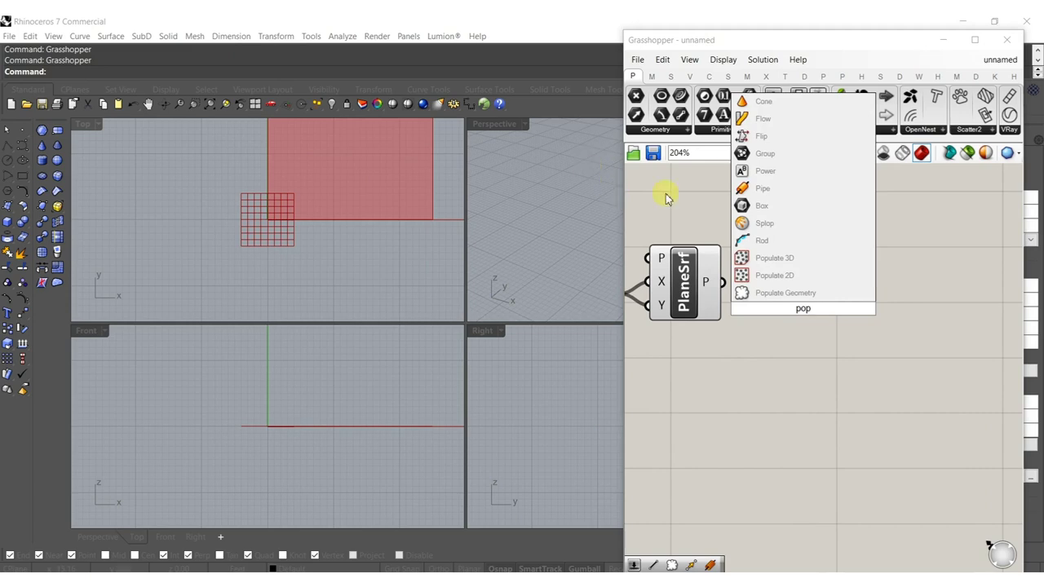
pyautogui.click(771, 292)
pyautogui.scroll(3, 734, 277)
pyautogui.moveTo(695, 278); pyautogui.dragTo(764, 267)
pyautogui.moveTo(822, 316); pyautogui.dragTo(935, 330)
# Step: Add a slider with the value 125 and connect it to Populate Geometry's count input
pyautogui.doubleClick(705, 403)
pyautogui.write('12')
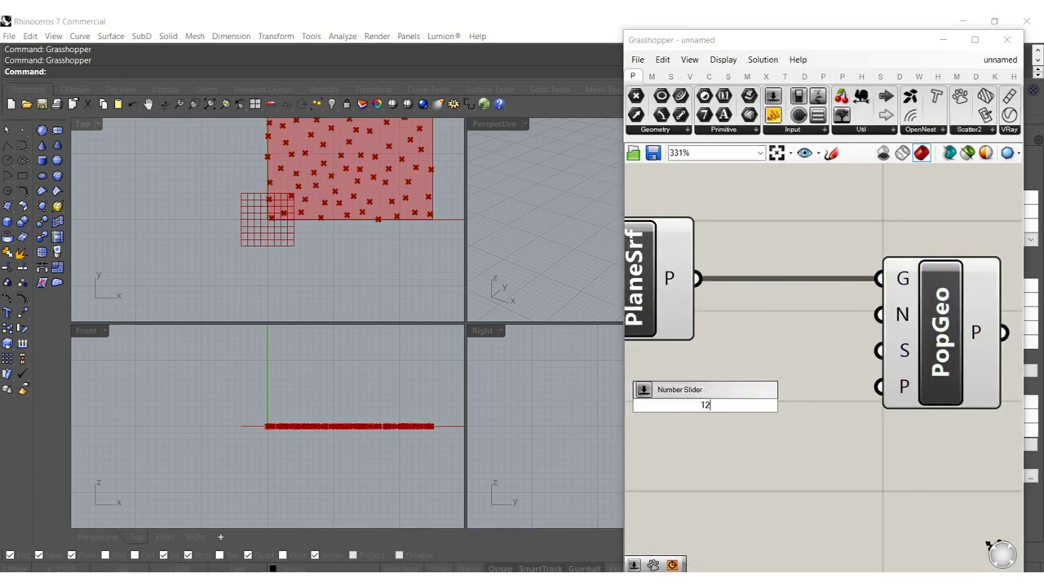
pyautogui.press('Return')
pyautogui.moveTo(881, 314); pyautogui.dragTo(858, 409)
pyautogui.moveTo(785, 405); pyautogui.dragTo(734, 395)
pyautogui.click(805, 441)
pyautogui.moveTo(936, 425); pyautogui.dragTo(702, 391, button='right')
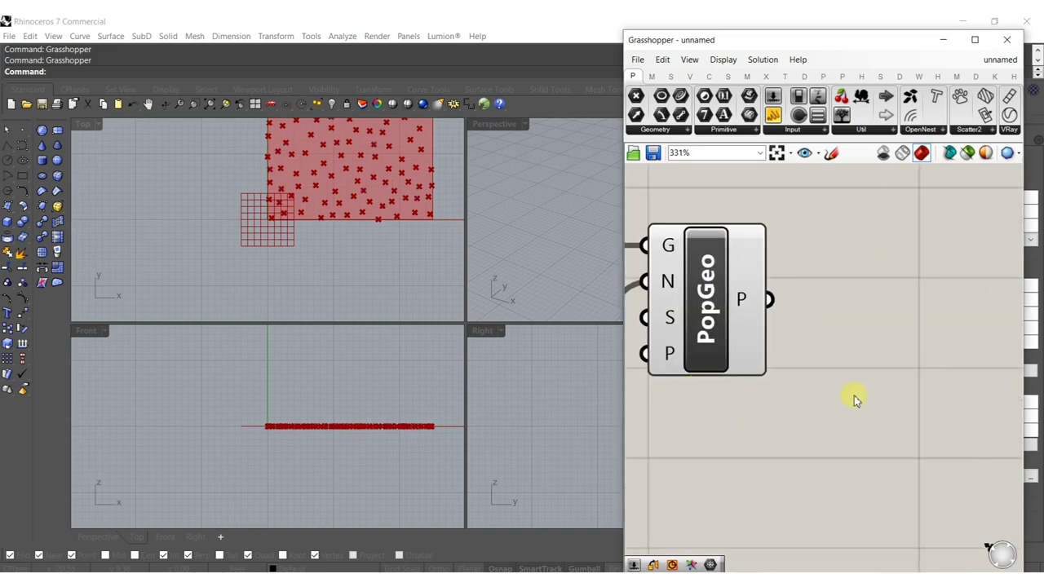
# Step: Add a Circle component and centre its circles on the populated points
pyautogui.doubleClick(856, 399)
pyautogui.write('circle')
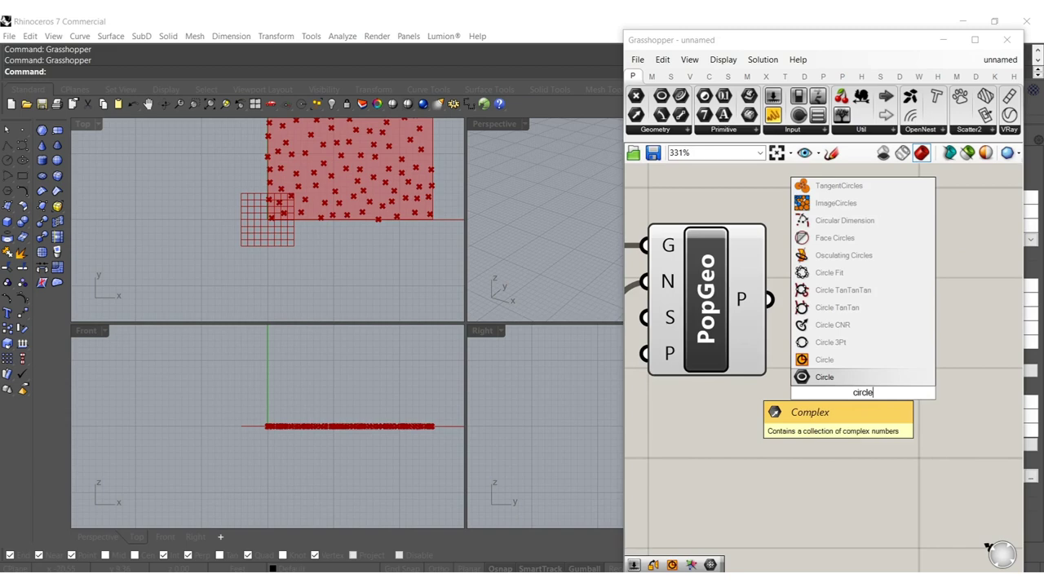
pyautogui.click(827, 376)
pyautogui.moveTo(830, 372); pyautogui.dragTo(743, 298)
pyautogui.moveTo(863, 415); pyautogui.dragTo(915, 337)
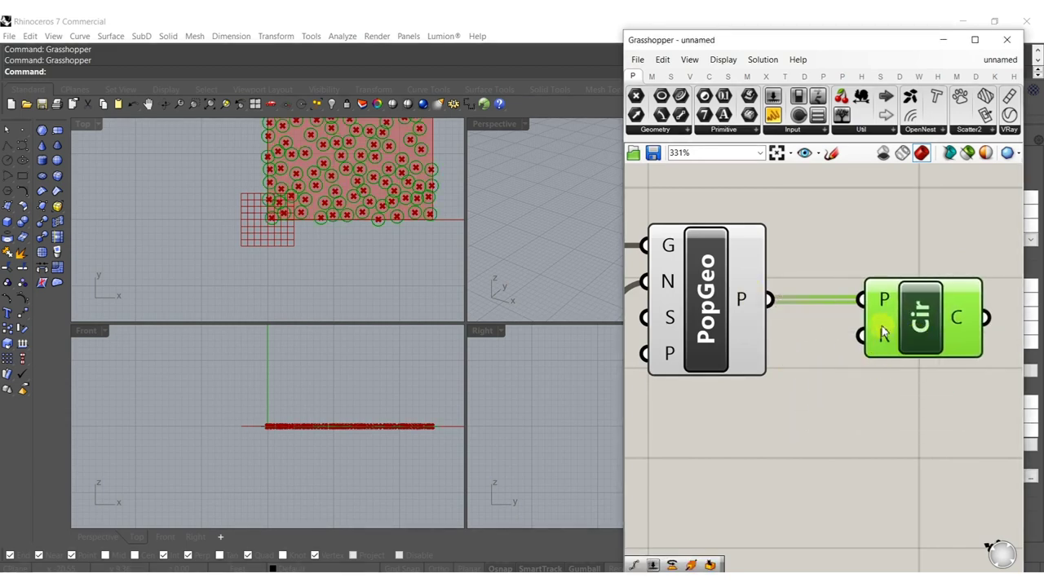
# Step: Add a Random component and place it directly below Populate Geometry
pyautogui.doubleClick(678, 467)
pyautogui.write('rand')
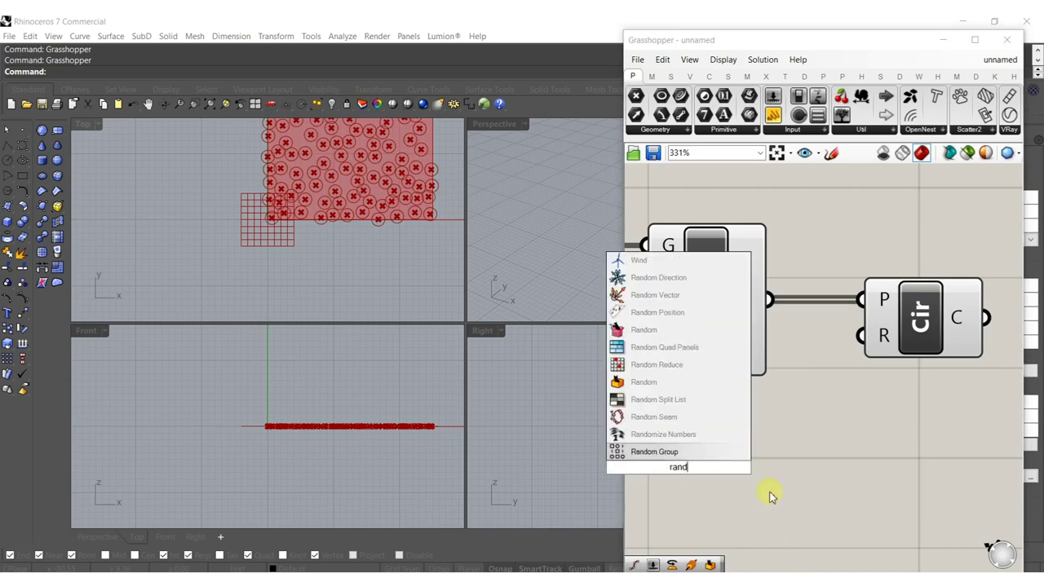
pyautogui.click(669, 383)
pyautogui.moveTo(700, 458); pyautogui.dragTo(788, 411, button='right')
pyautogui.moveTo(775, 433); pyautogui.dragTo(814, 432)
pyautogui.click(658, 421)
pyautogui.moveTo(658, 422); pyautogui.dragTo(740, 421, button='right')
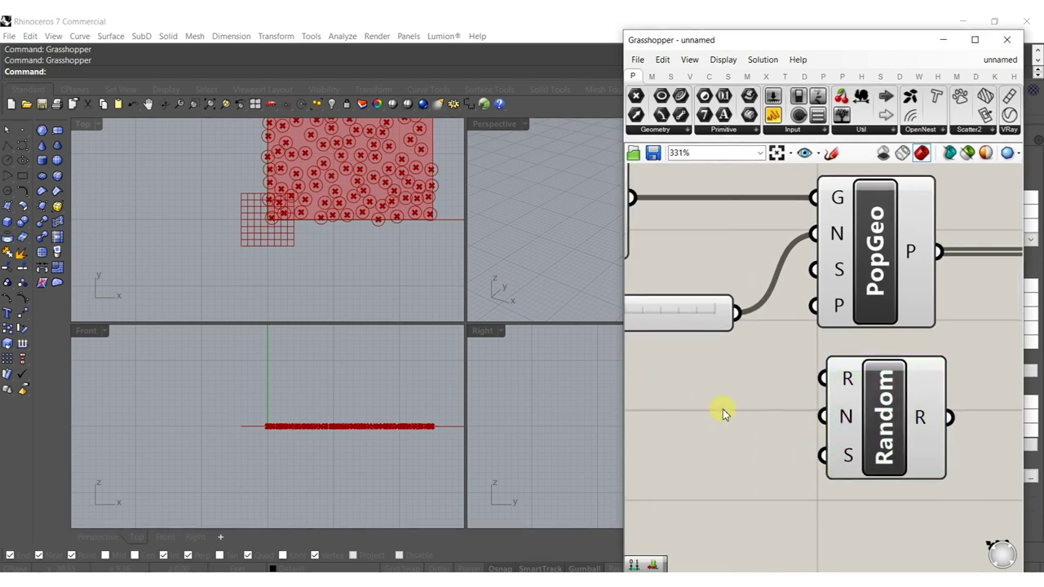
# Step: Add Construct Domain as the Random component's range and connect the Count slider to its number input
pyautogui.doubleClick(723, 414)
pyautogui.write('domain')
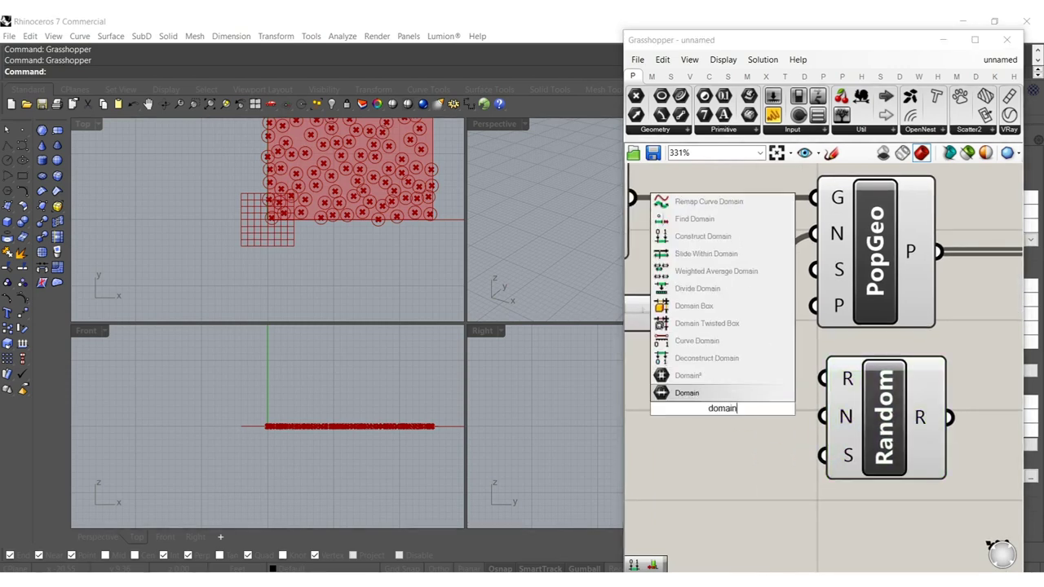
pyautogui.click(692, 236)
pyautogui.moveTo(779, 408); pyautogui.dragTo(832, 364)
pyautogui.moveTo(822, 417); pyautogui.dragTo(719, 318)
pyautogui.moveTo(719, 333); pyautogui.dragTo(838, 344, button='right')
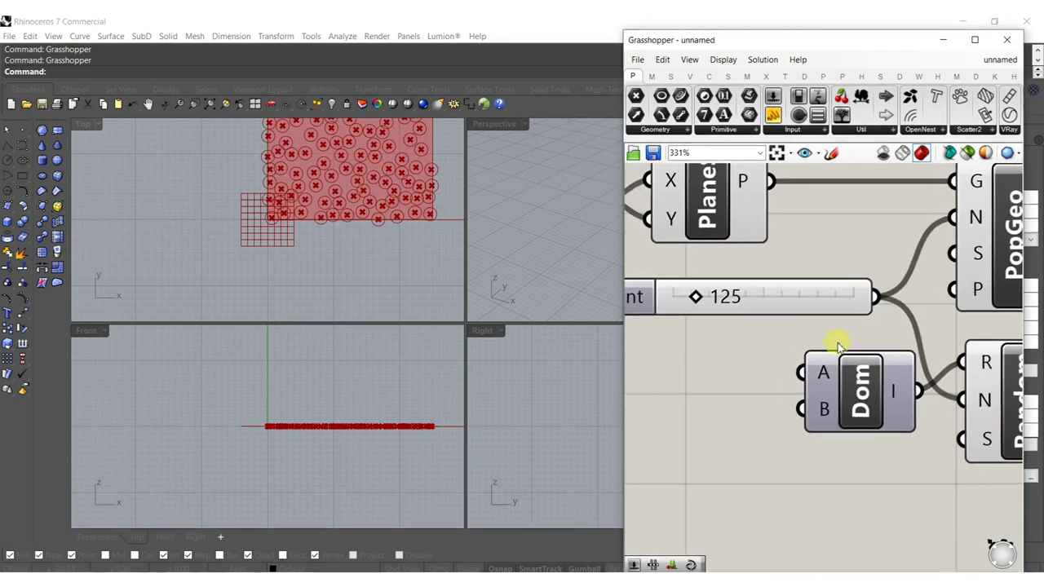
pyautogui.scroll(-3, 746, 351)
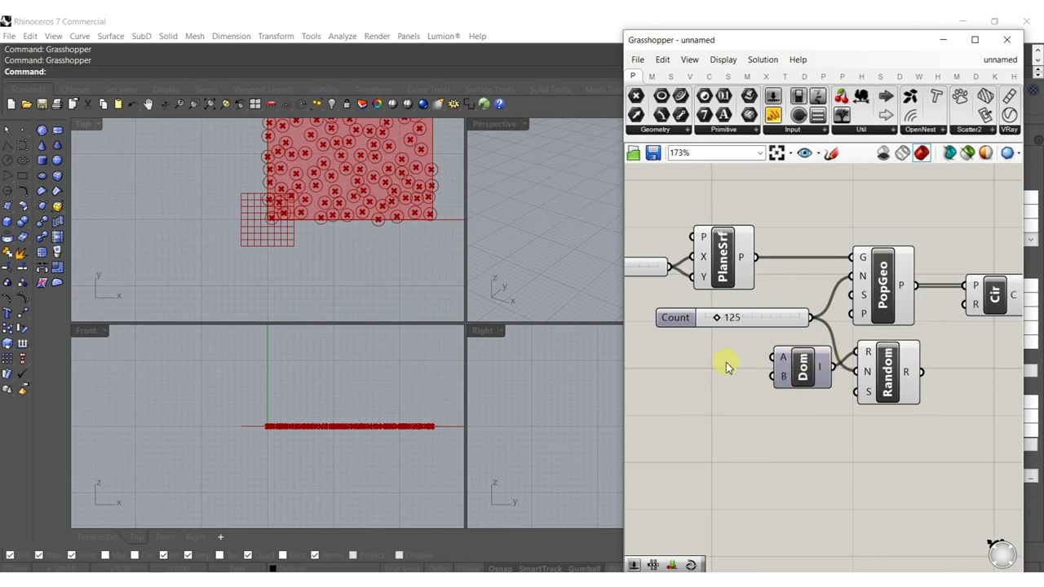
# Step: Create a 2.000 number slider, duplicate it, and connect the two sliders as the domain's start and end
pyautogui.doubleClick(681, 384)
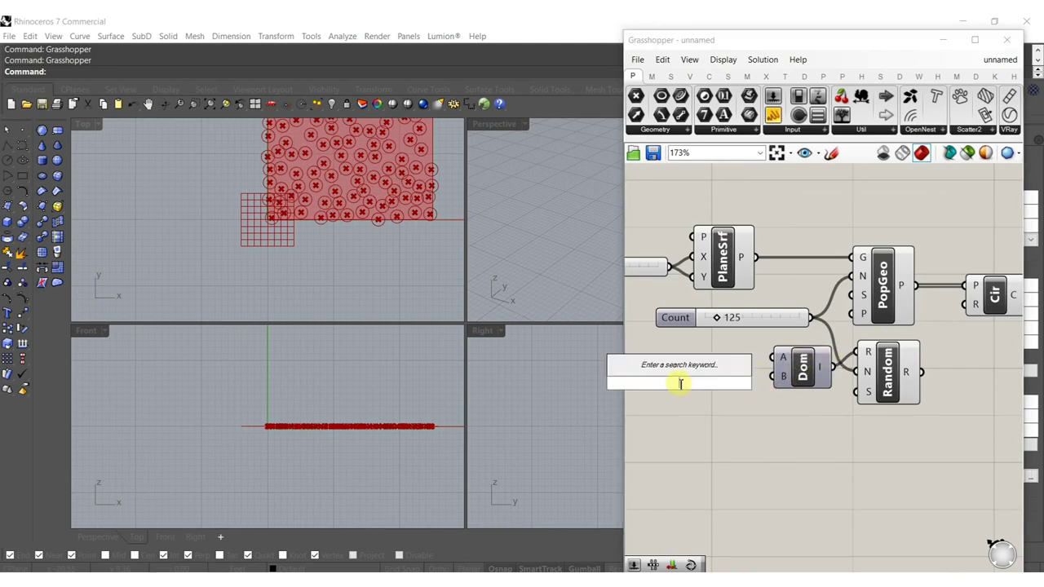
pyautogui.write('2.000')
pyautogui.press('Return')
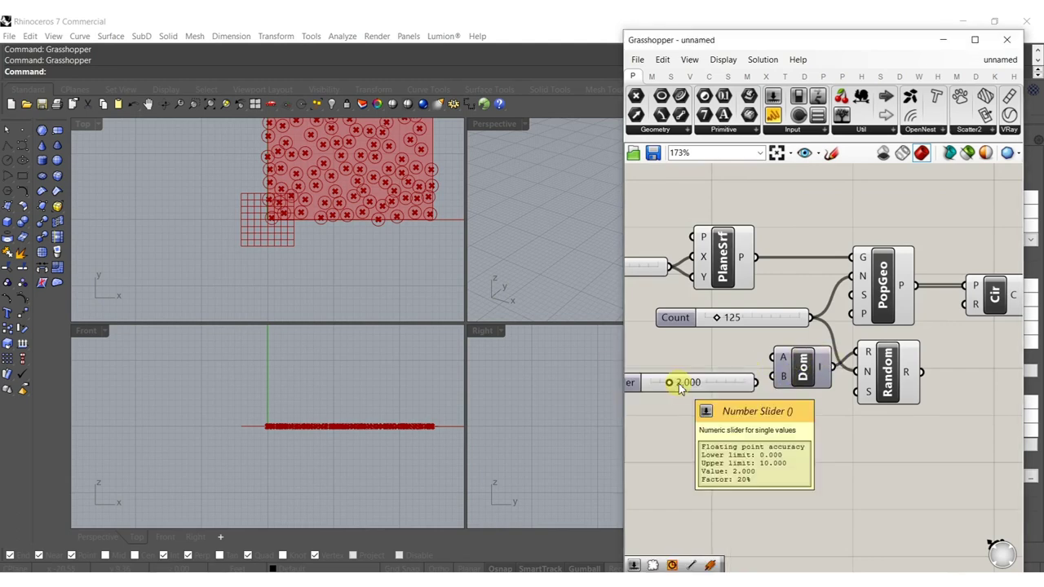
pyautogui.keyDown('alt'); pyautogui.moveTo(706, 382); pyautogui.dragTo(708, 356); pyautogui.keyUp('alt')
pyautogui.moveTo(773, 359); pyautogui.dragTo(758, 356)
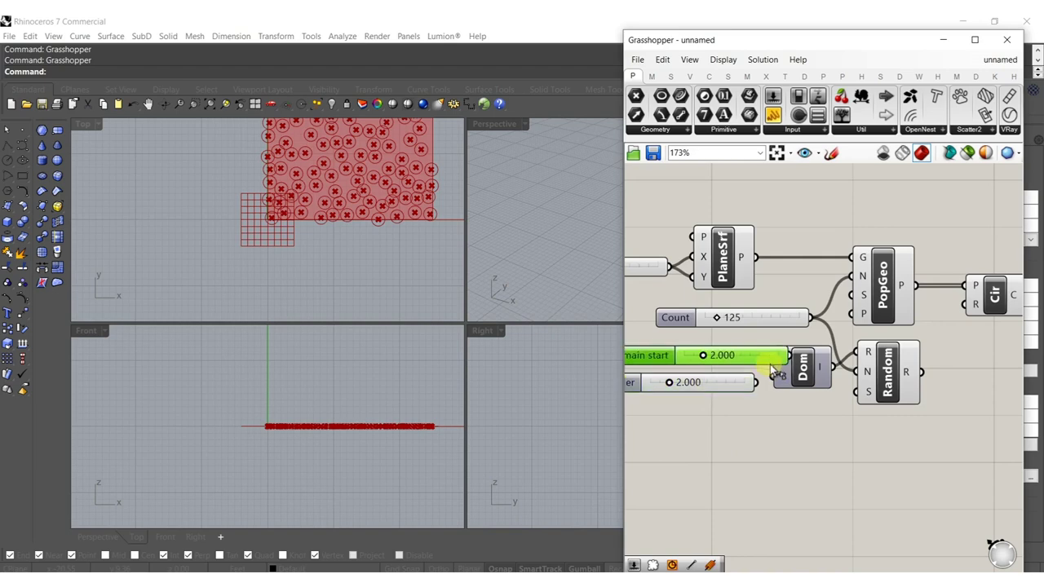
pyautogui.moveTo(733, 414); pyautogui.dragTo(675, 357)
pyautogui.moveTo(666, 375); pyautogui.dragTo(857, 372, button='right')
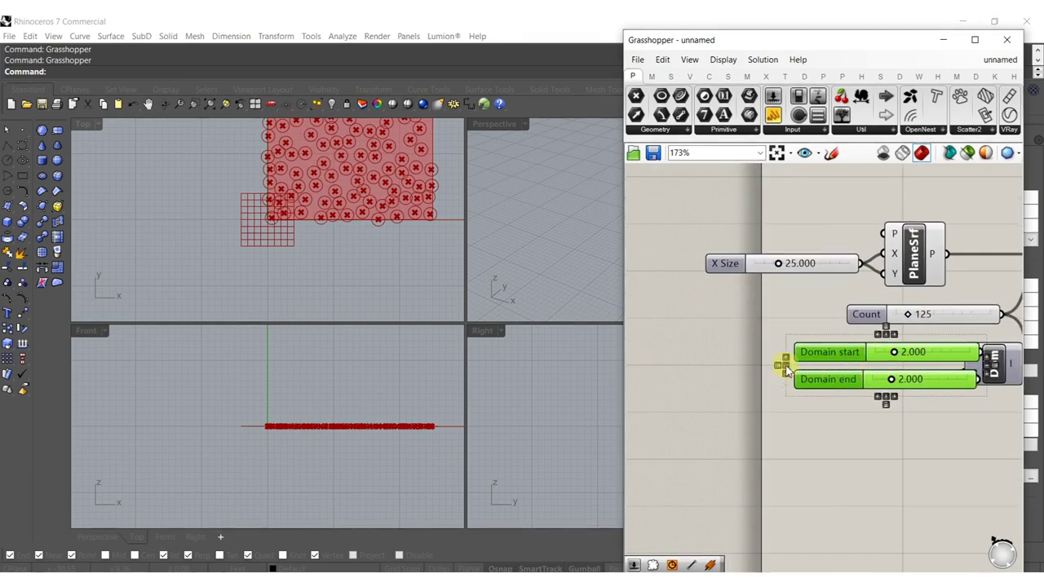
# Step: Left-align the X Size, Count and domain sliders, and set Domain start to 1.290
pyautogui.keyDown('shift'); pyautogui.moveTo(898, 456); pyautogui.dragTo(770, 299); pyautogui.keyUp('shift')
pyautogui.keyDown('shift'); pyautogui.moveTo(793, 199); pyautogui.dragTo(751, 292); pyautogui.keyUp('shift')
pyautogui.click(848, 244)
pyautogui.click(794, 240)
pyautogui.scroll(3, 803, 356)
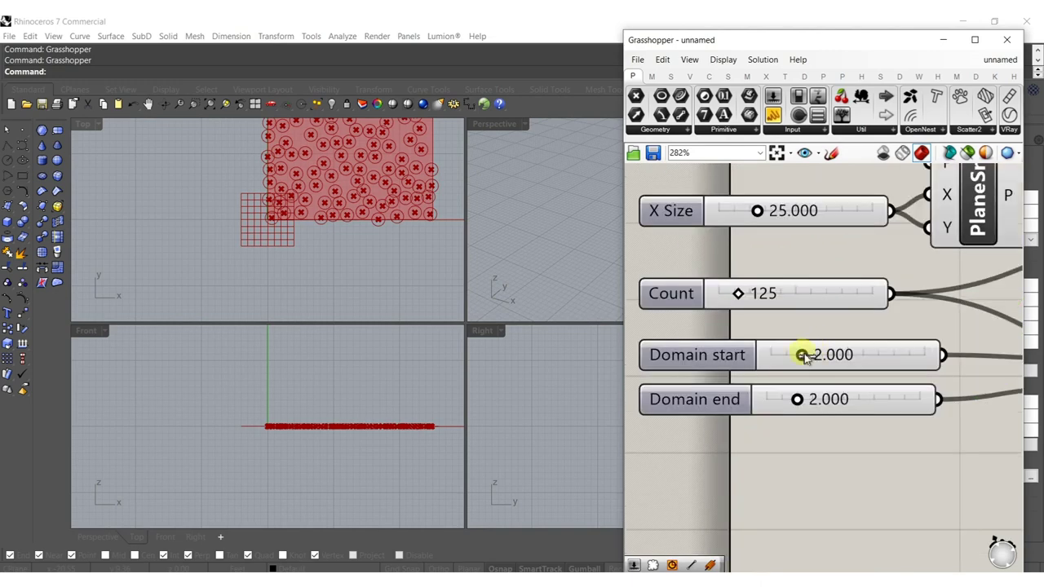
pyautogui.scroll(-4, 795, 359)
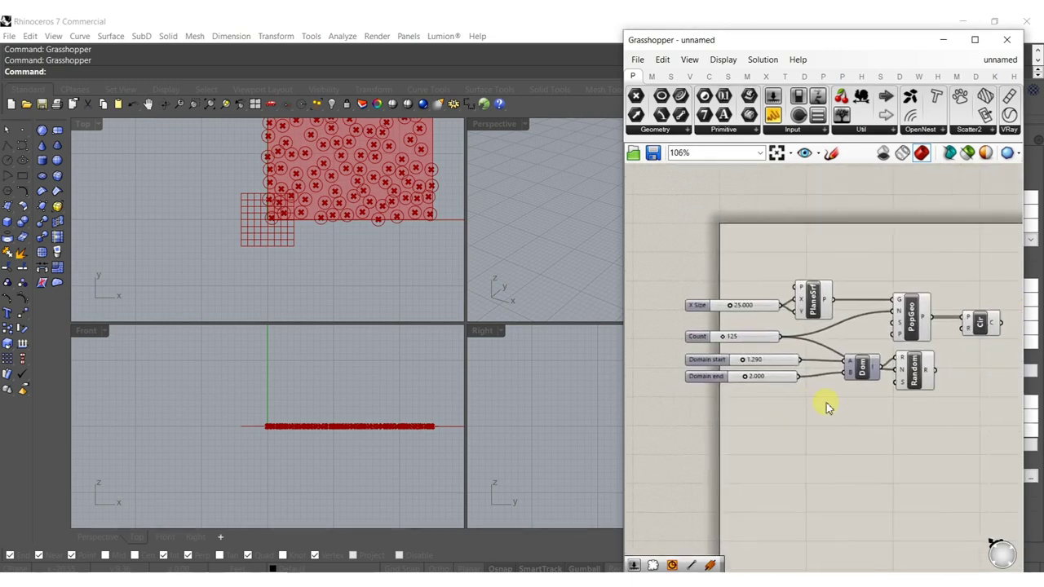
# Step: Connect the Random component's output to the Circle's radius input
pyautogui.scroll(2, 950, 371)
pyautogui.moveTo(983, 362); pyautogui.dragTo(1017, 285)
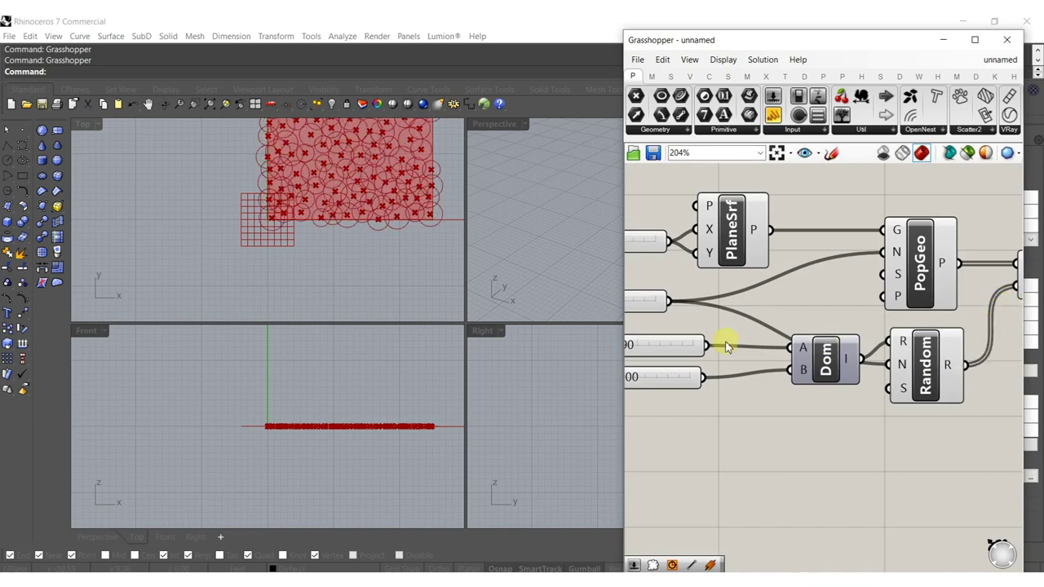
pyautogui.moveTo(323, 239); pyautogui.dragTo(287, 331, button='right')
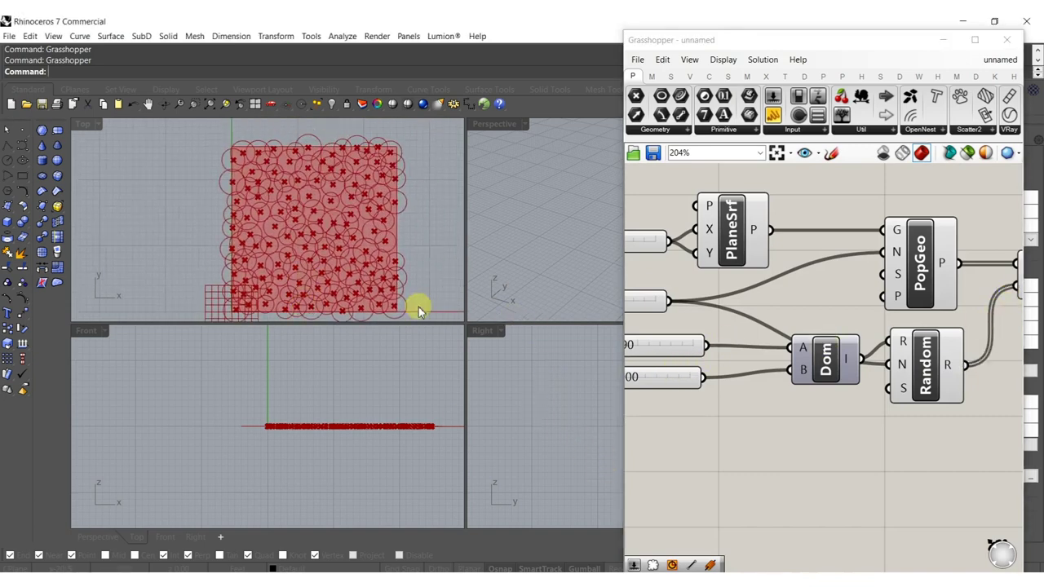
# Step: Set Domain start to 0.941 and Domain end to 2.022
pyautogui.moveTo(669, 428); pyautogui.dragTo(796, 420, button='right')
pyautogui.scroll(4, 722, 302)
pyautogui.moveTo(732, 317); pyautogui.dragTo(722, 318)
pyautogui.moveTo(749, 388); pyautogui.dragTo(738, 383)
pyautogui.scroll(-5, 820, 244)
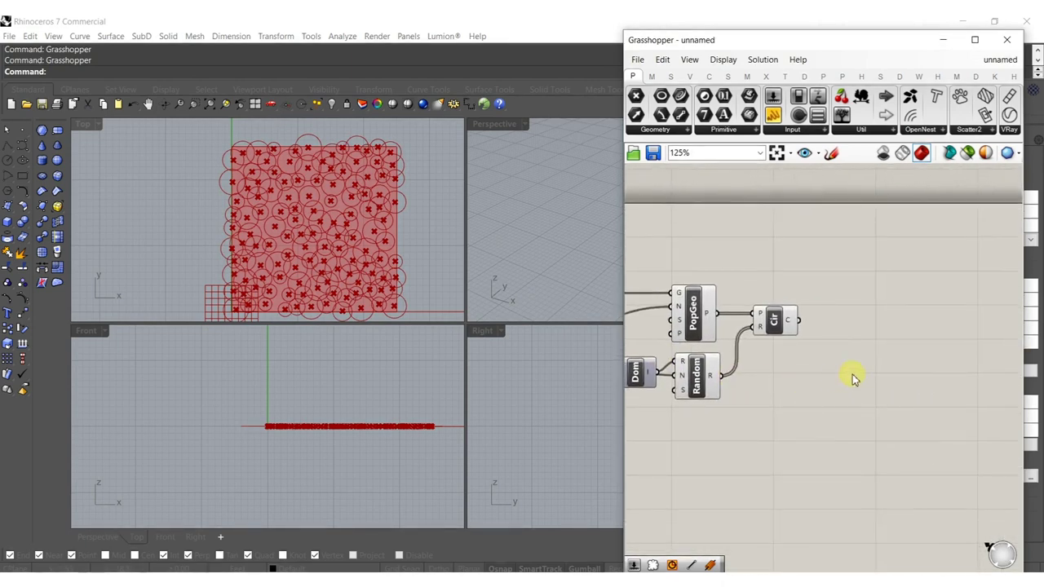
# Step: Add a Sphere component and place it above the Plane Surface component
pyautogui.doubleClick(851, 377)
pyautogui.write('sphere')
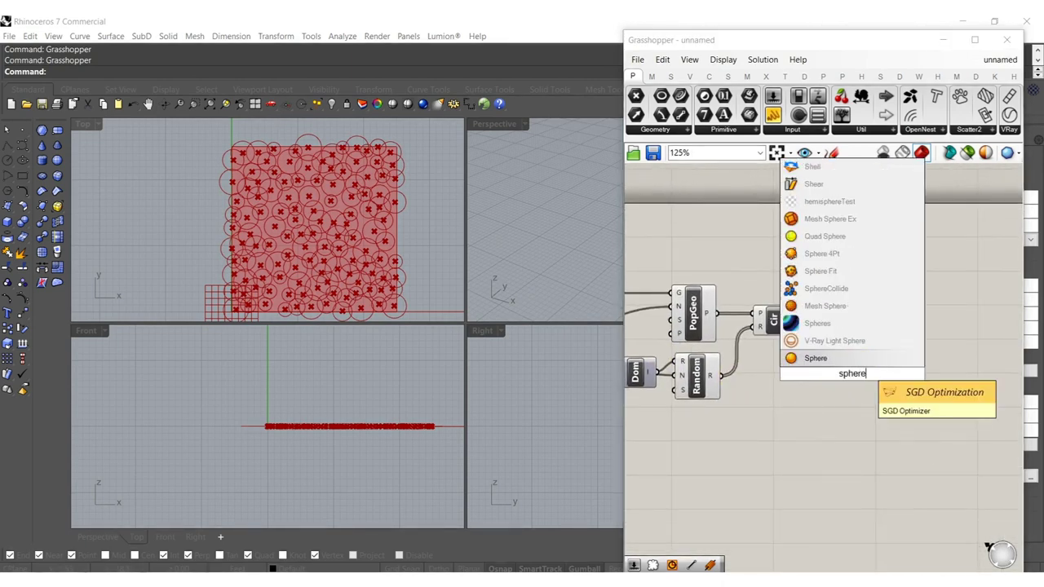
pyautogui.click(816, 358)
pyautogui.scroll(-5, 858, 380)
pyautogui.scroll(4, 858, 382)
pyautogui.moveTo(864, 373); pyautogui.dragTo(704, 262)
pyautogui.scroll(6, 734, 307)
pyautogui.moveTo(699, 297); pyautogui.dragTo(954, 283, button='right')
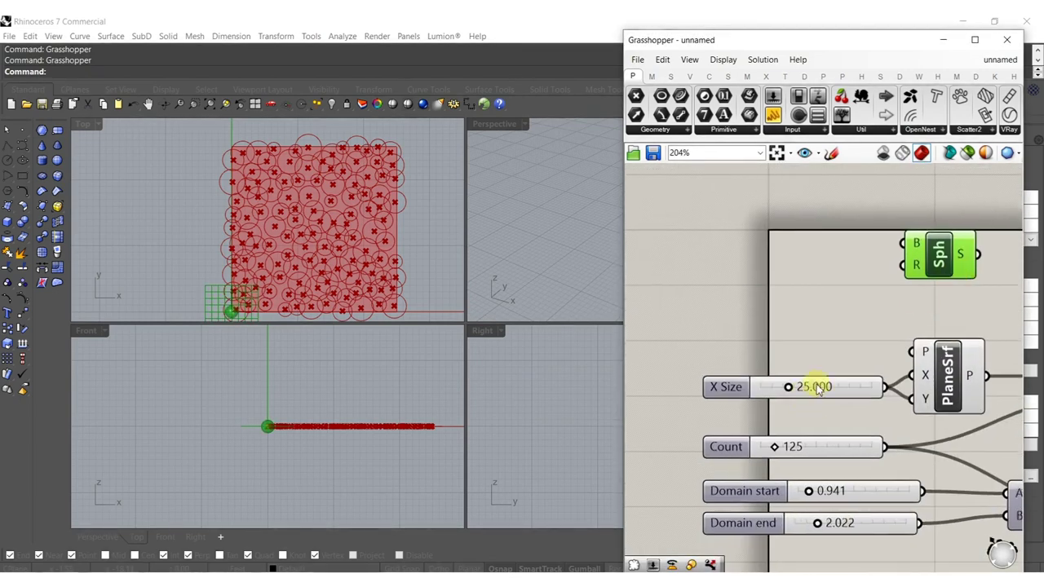
# Step: Duplicate the X Size slider with its 25.000 value and connect the copy to the Sphere's radius
pyautogui.keyDown('alt'); pyautogui.moveTo(839, 388); pyautogui.dragTo(840, 289); pyautogui.keyUp('alt')
pyautogui.moveTo(887, 287); pyautogui.dragTo(933, 282)
pyautogui.moveTo(935, 280); pyautogui.dragTo(848, 275, button='right')
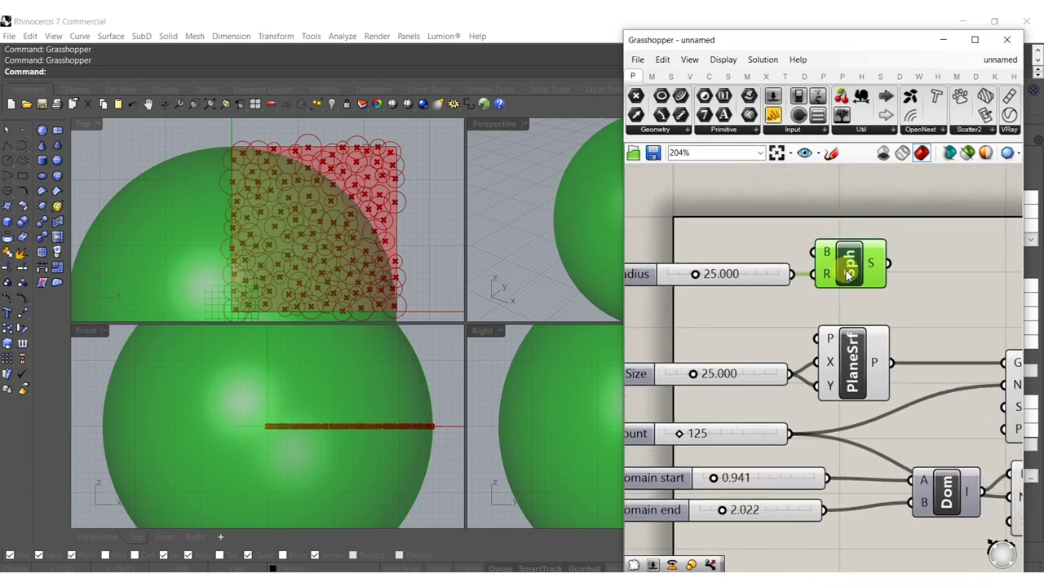
pyautogui.scroll(-3, 849, 275)
pyautogui.click(865, 379)
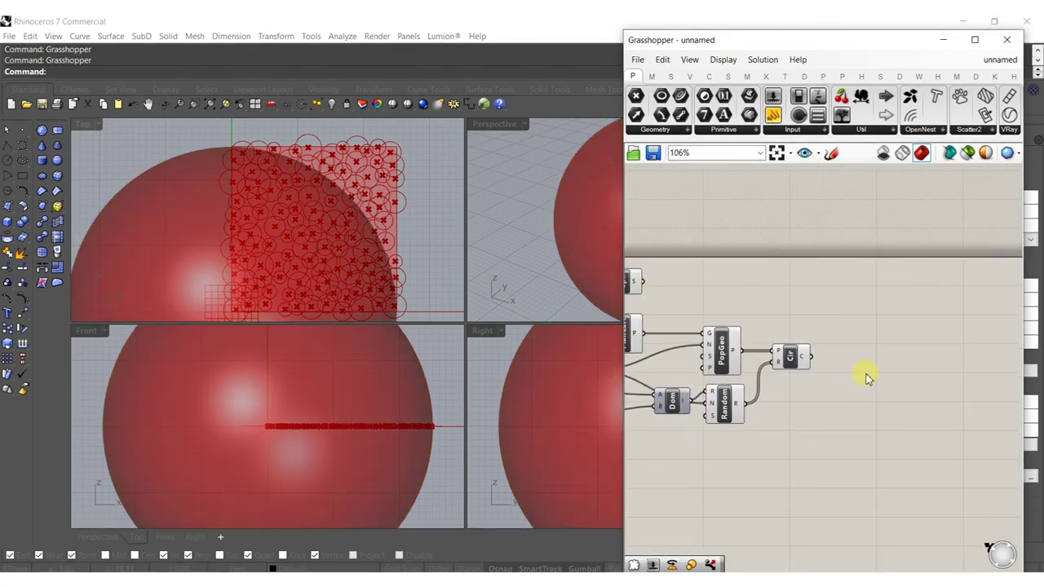
# Step: Add a Map to Surface component and feed the circles into its curve input
pyautogui.click(785, 77)
pyautogui.click(862, 133)
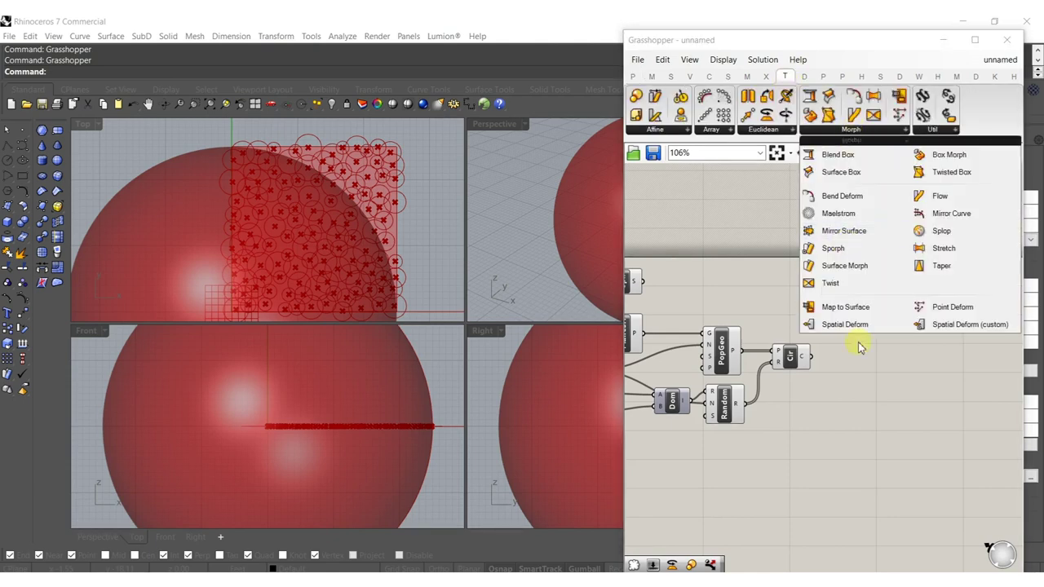
pyautogui.moveTo(835, 306); pyautogui.dragTo(871, 350)
pyautogui.scroll(3, 844, 383)
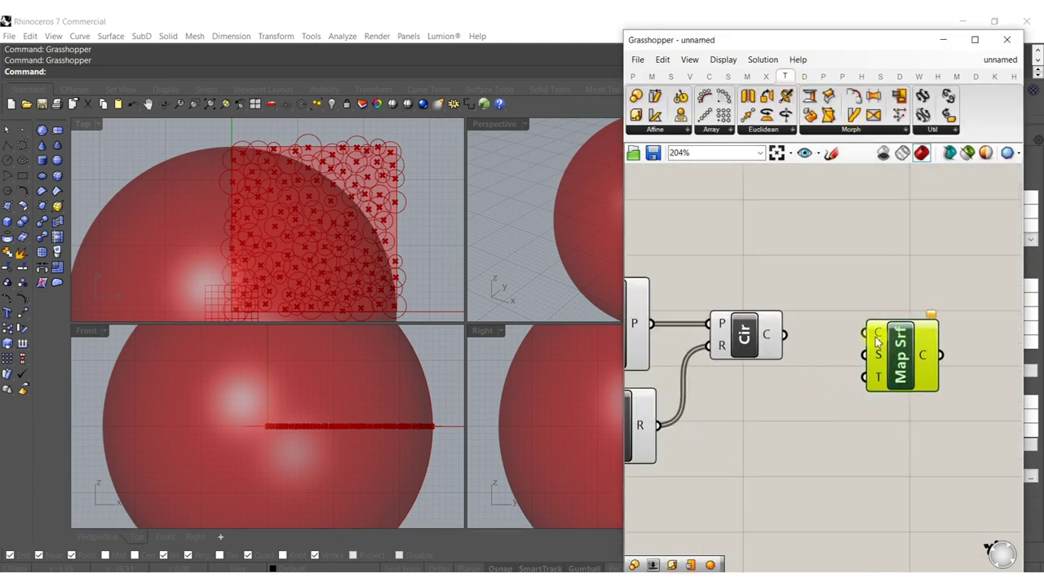
pyautogui.moveTo(836, 336); pyautogui.dragTo(784, 334)
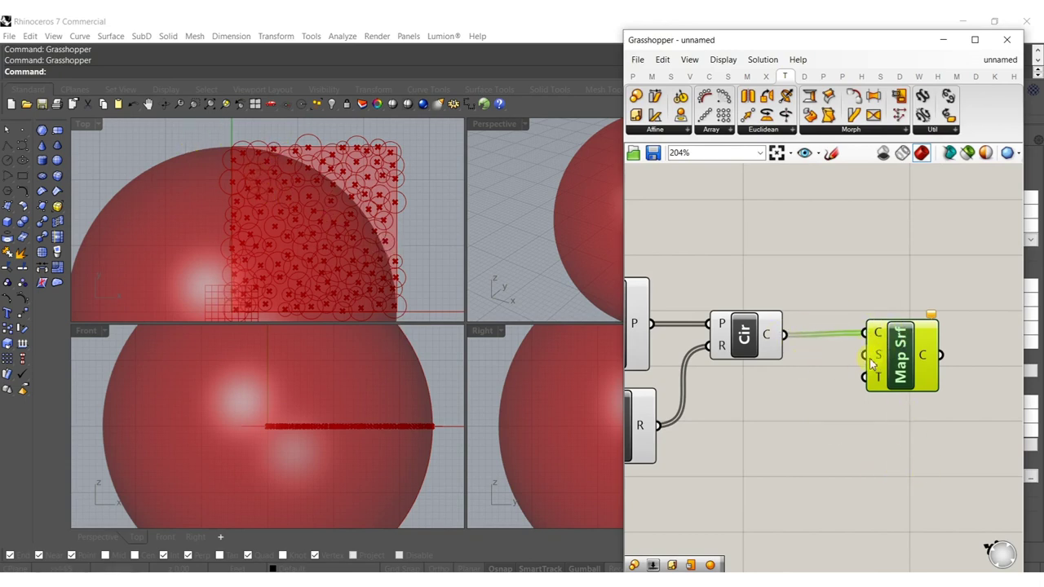
# Step: Connect the plane surface as Map to Surface's source and the sphere as its target
pyautogui.scroll(-5, 840, 379)
pyautogui.moveTo(840, 379); pyautogui.dragTo(669, 346)
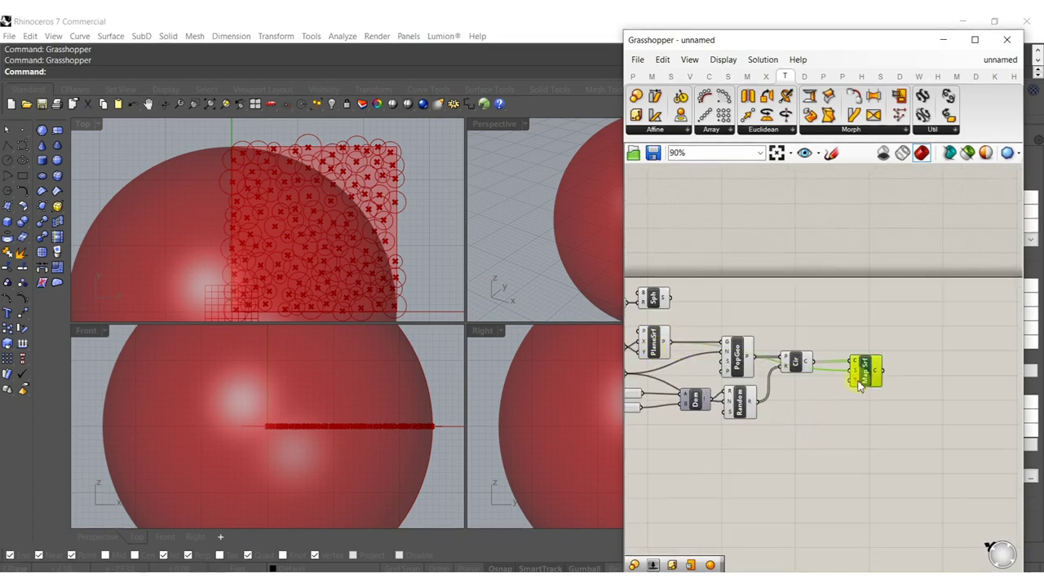
pyautogui.moveTo(856, 390); pyautogui.dragTo(669, 298)
# Step: Maximize the Perspective view and turn off the preview of every component except Map to Surface
pyautogui.doubleClick(493, 123)
pyautogui.moveTo(485, 119); pyautogui.dragTo(457, 249, button='right')
pyautogui.moveTo(774, 387); pyautogui.dragTo(883, 403, button='right')
pyautogui.moveTo(916, 456); pyautogui.dragTo(674, 268)
pyautogui.middleClick(745, 319)
pyautogui.click(784, 285)
pyautogui.moveTo(504, 446); pyautogui.dragTo(453, 256, button='right')
pyautogui.scroll(-5, 460, 236)
pyautogui.moveTo(401, 203); pyautogui.dragTo(430, 316, button='right')
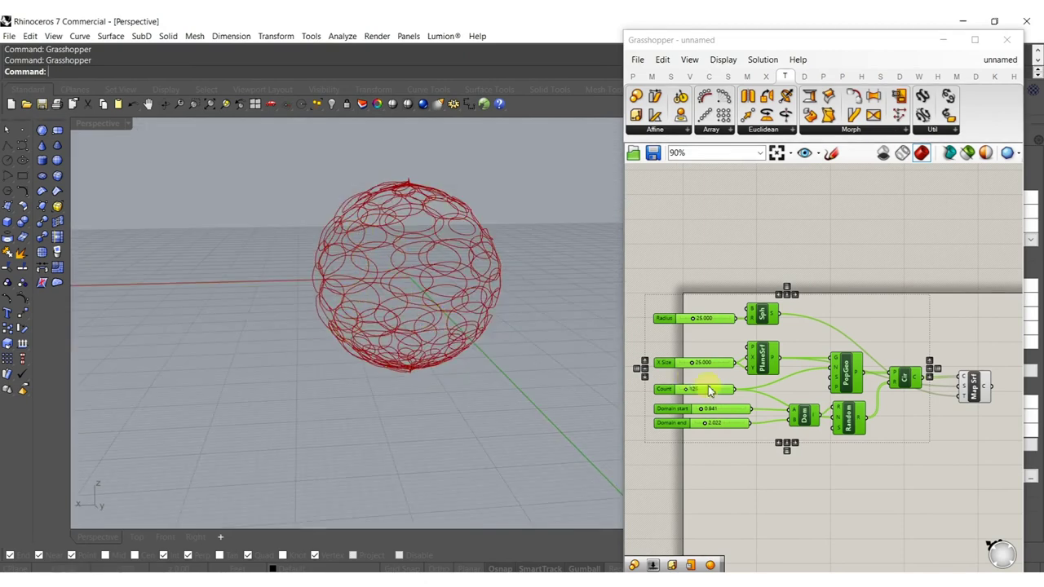
# Step: Move the Map to Surface component farther away from the Circle component to free up canvas space
pyautogui.click(822, 479)
pyautogui.moveTo(920, 452); pyautogui.dragTo(877, 431, button='right')
pyautogui.moveTo(888, 394); pyautogui.dragTo(958, 390)
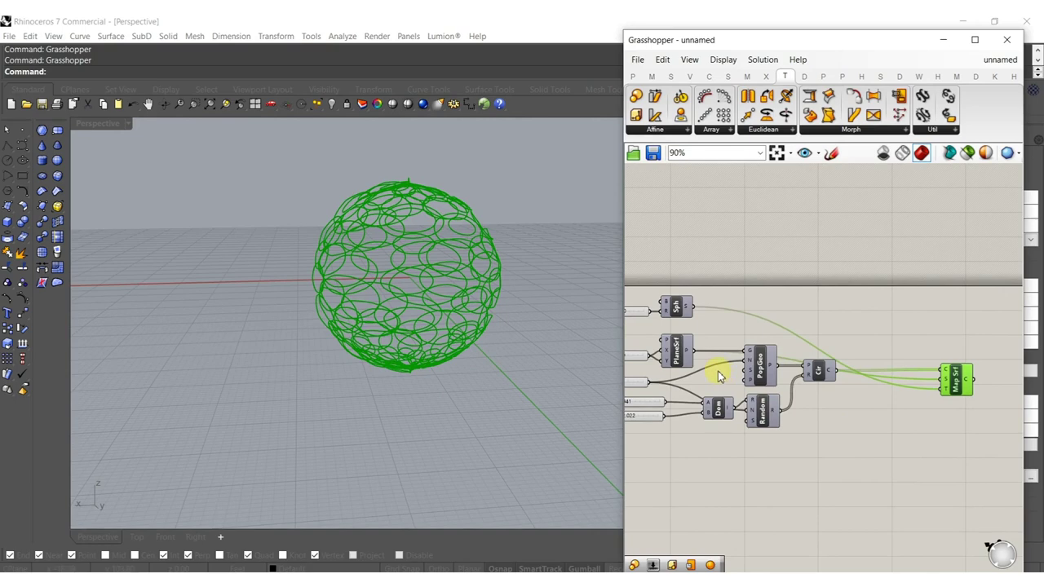
# Step: Add a Scale NU component to the canvas near the Circle component
pyautogui.moveTo(830, 405); pyautogui.dragTo(796, 405, button='right')
pyautogui.click(806, 419)
pyautogui.doubleClick(808, 417)
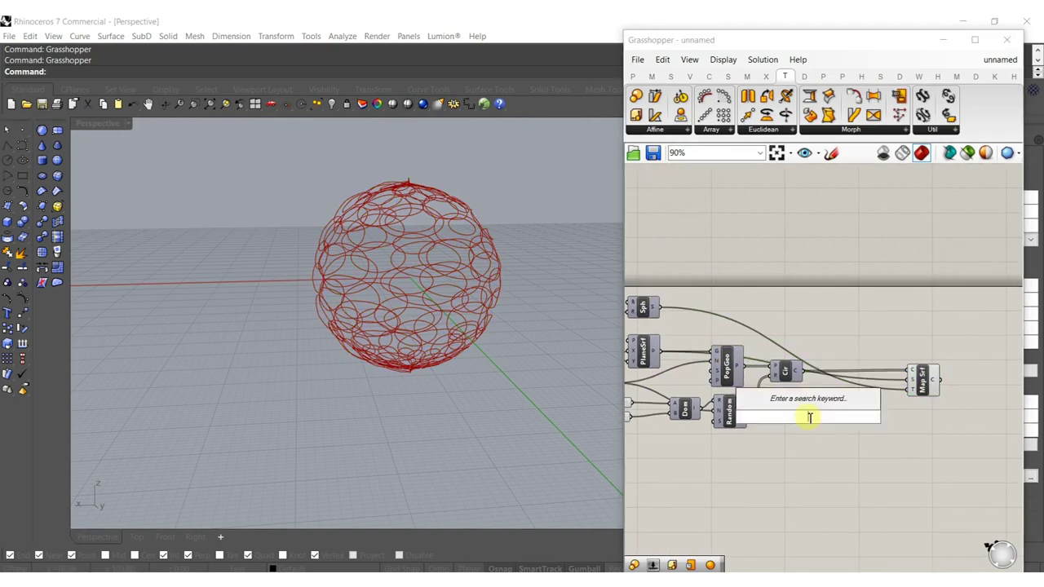
pyautogui.write('sca')
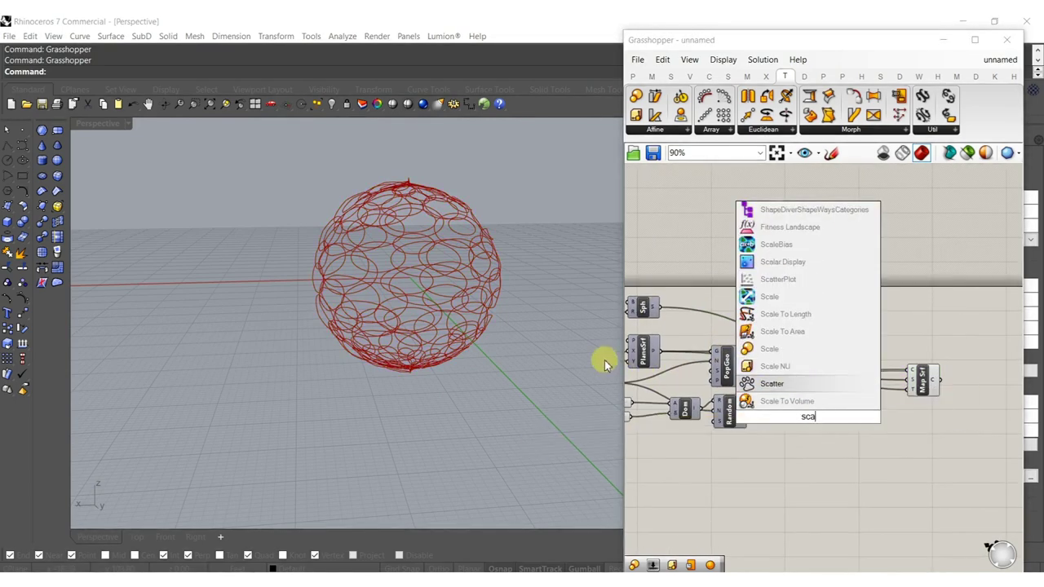
pyautogui.click(783, 366)
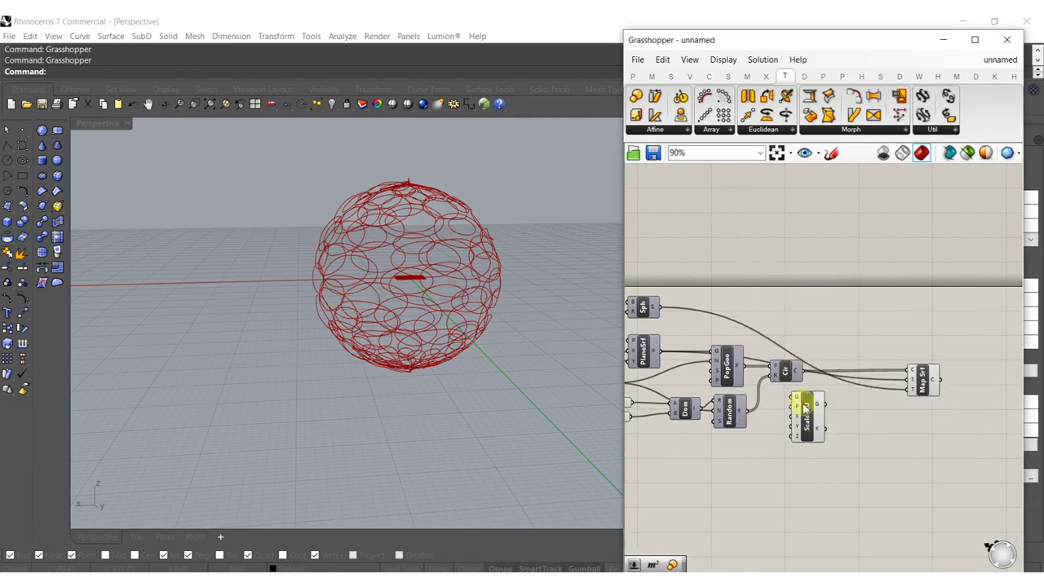
# Step: Feed the circles into Scale NU's geometry input and route its scaled output into Map to Surface's curve input, placing it between both components
pyautogui.scroll(3, 808, 399)
pyautogui.moveTo(801, 359); pyautogui.dragTo(801, 357)
pyautogui.moveTo(863, 413); pyautogui.dragTo(760, 414, button='right')
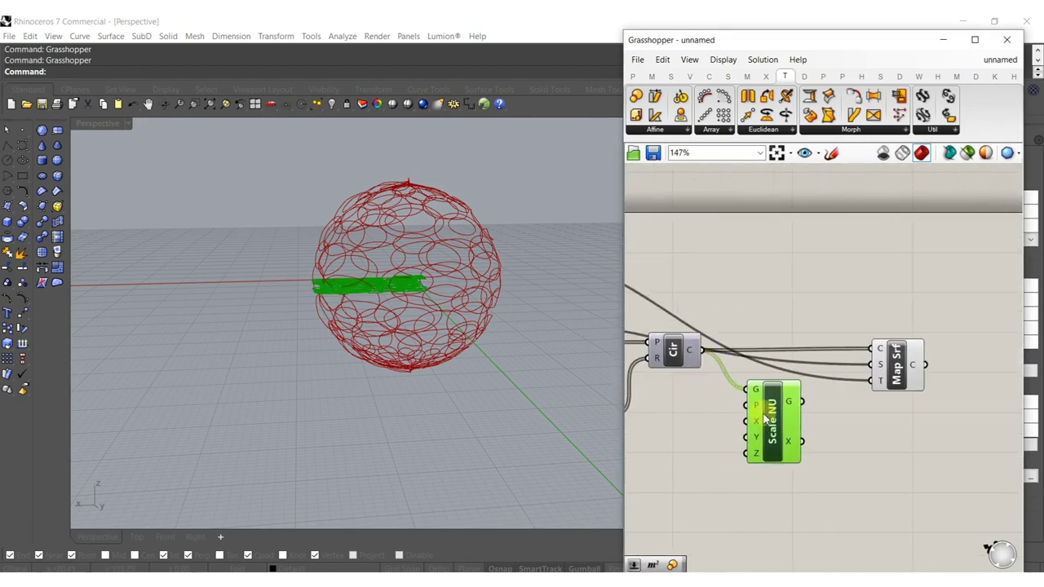
pyautogui.moveTo(776, 423); pyautogui.dragTo(797, 383)
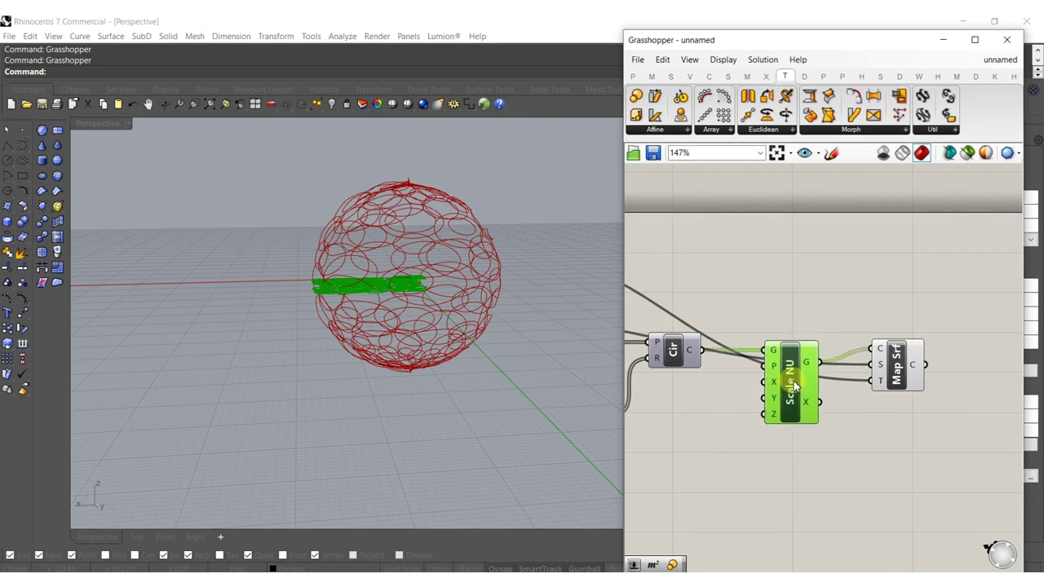
# Step: Add a number slider with the value 1.25 and connect it to Scale NU's Y factor
pyautogui.doubleClick(730, 440)
pyautogui.write('1.25')
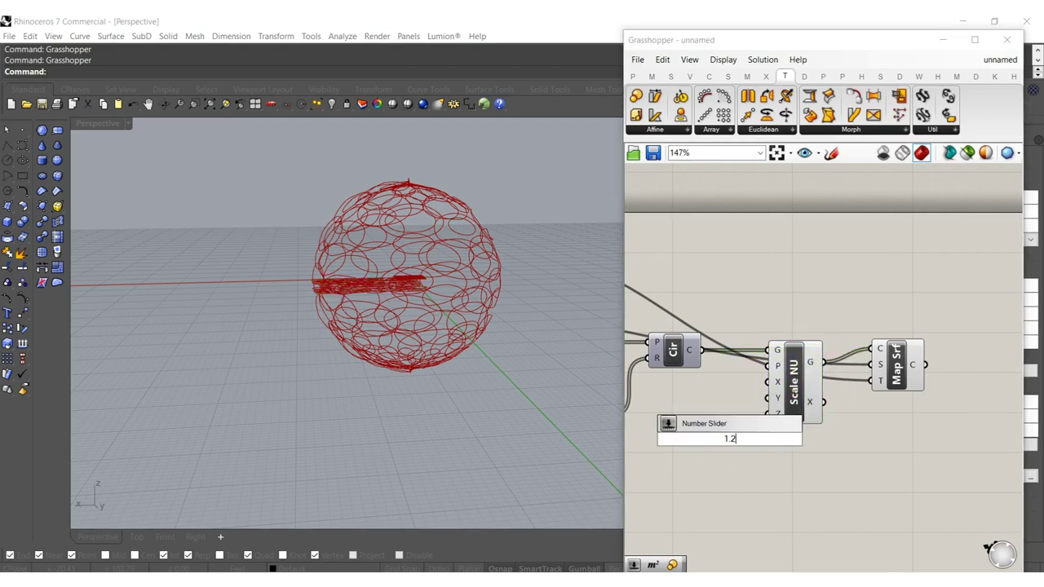
pyautogui.press('Return')
pyautogui.scroll(2, 769, 413)
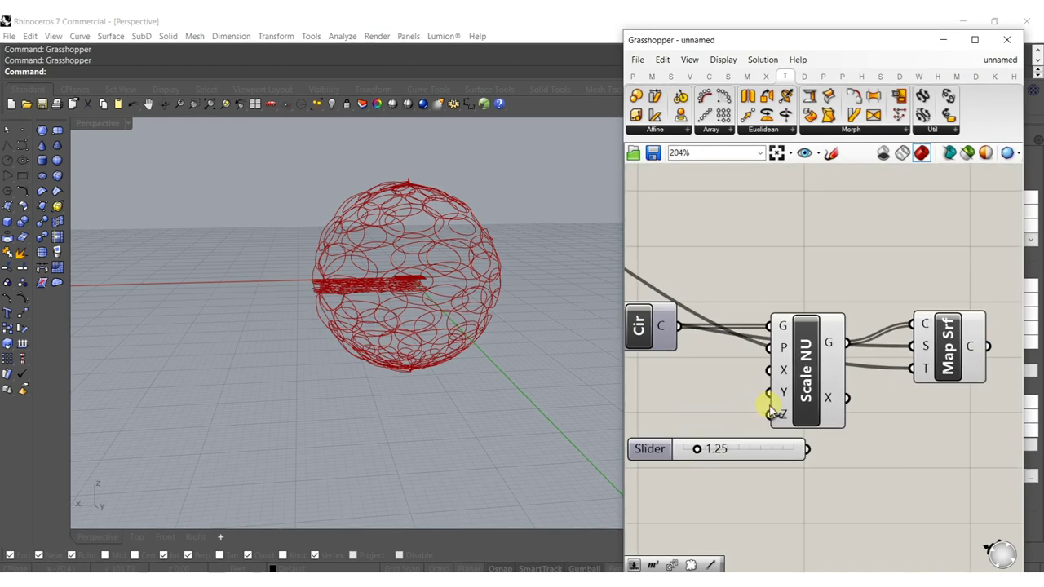
pyautogui.moveTo(770, 393); pyautogui.dragTo(728, 478)
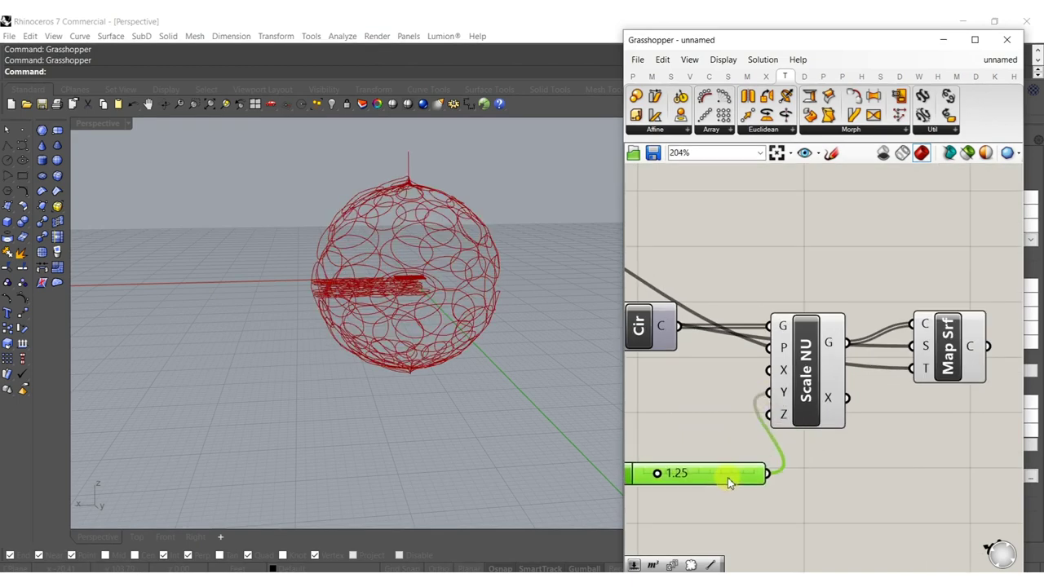
# Step: Turn off the preview of the Scale NU component
pyautogui.moveTo(734, 420); pyautogui.dragTo(769, 454, button='right')
pyautogui.click(842, 406)
pyautogui.middleClick(840, 400)
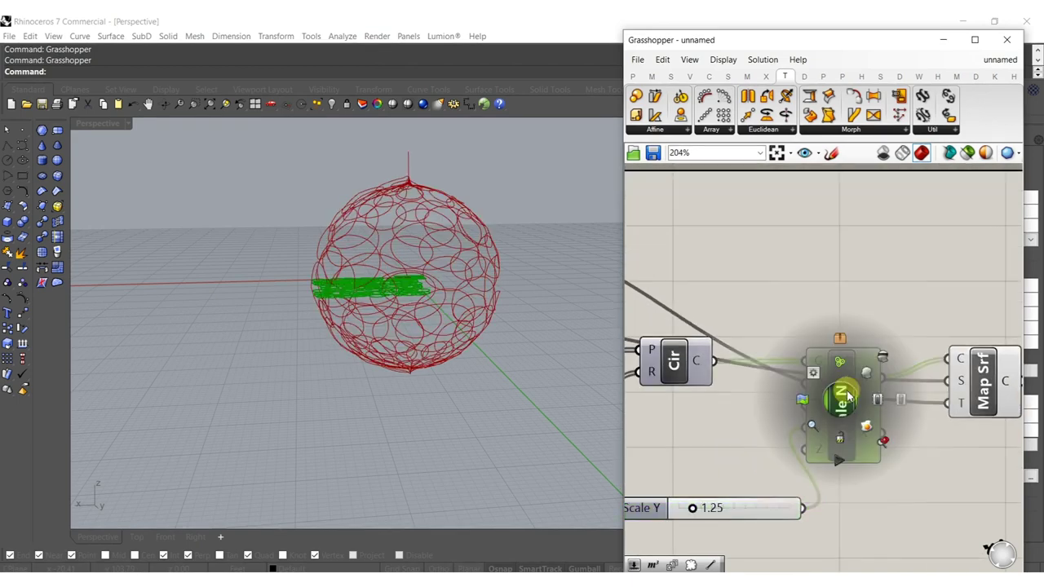
pyautogui.click(882, 356)
# Step: Set the Scale Y slider to 1.69 and inspect the mapped circles from several angles
pyautogui.moveTo(501, 344); pyautogui.dragTo(583, 397, button='right')
pyautogui.scroll(2, 734, 457)
pyautogui.scroll(1, 758, 455)
pyautogui.moveTo(785, 498); pyautogui.dragTo(794, 499)
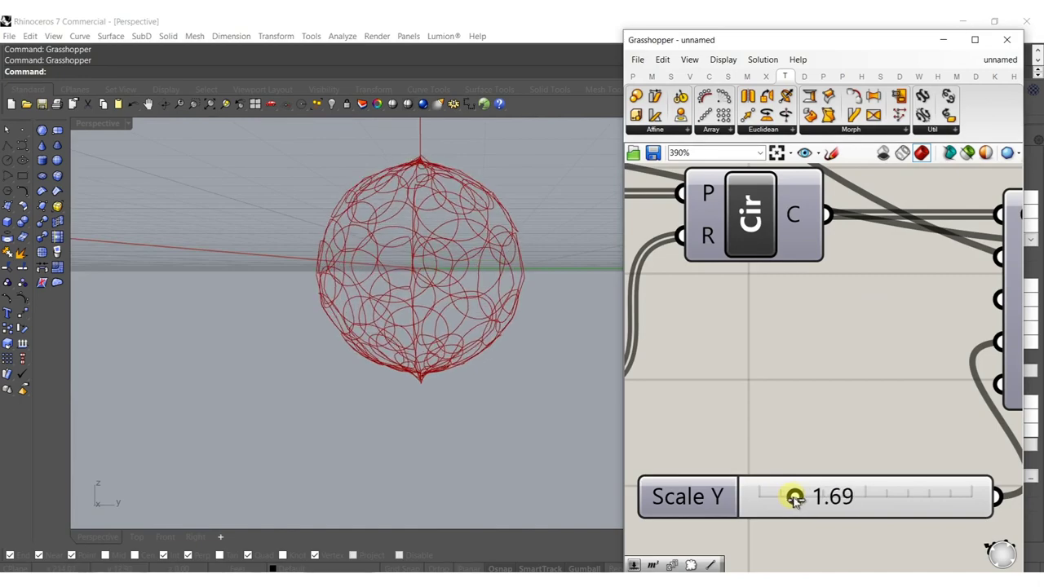
pyautogui.moveTo(478, 329); pyautogui.dragTo(376, 263, button='right')
pyautogui.scroll(4, 378, 260)
pyautogui.scroll(-2, 700, 410)
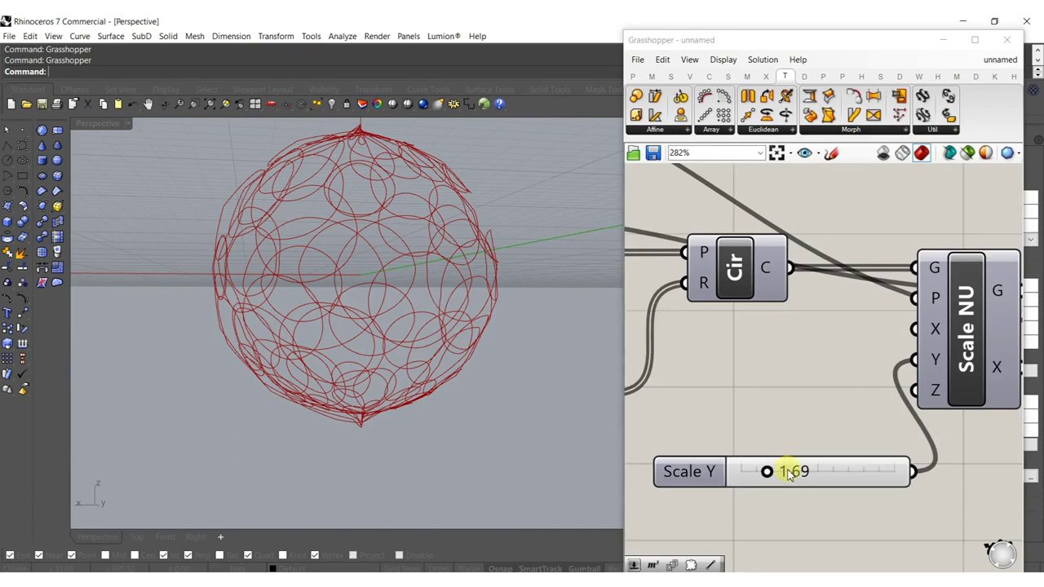
# Step: Duplicate the Scale Y slider and connect the copy to Scale NU's X factor
pyautogui.moveTo(830, 473); pyautogui.dragTo(797, 482, button='right')
pyautogui.keyDown('alt'); pyautogui.moveTo(797, 481); pyautogui.dragTo(792, 430); pyautogui.keyUp('alt')
pyautogui.moveTo(883, 336); pyautogui.dragTo(874, 428)
pyautogui.moveTo(305, 318); pyautogui.dragTo(451, 186, button='right')
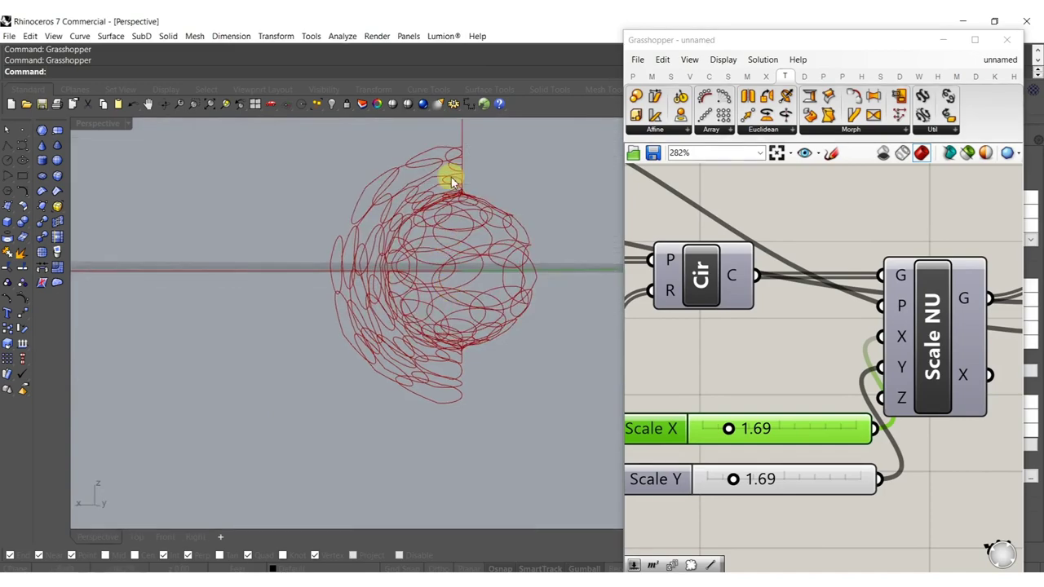
# Step: Set the Scale X slider to 1.54 and the Scale Y slider to 2.63
pyautogui.moveTo(432, 373); pyautogui.dragTo(459, 378, button='right')
pyautogui.scroll(1, 738, 453)
pyautogui.moveTo(724, 418); pyautogui.dragTo(722, 419)
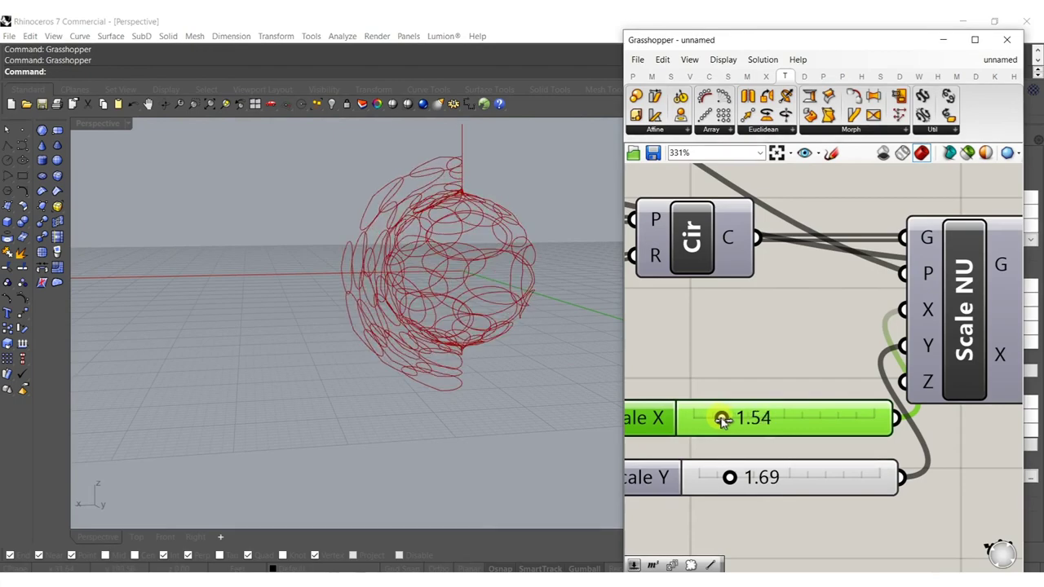
pyautogui.moveTo(732, 481); pyautogui.dragTo(749, 484)
pyautogui.moveTo(571, 359); pyautogui.dragTo(531, 310, button='right')
# Step: Move the Scale X and Scale Y sliders under the other input sliders and align the whole column by its left edges
pyautogui.scroll(-10, 716, 337)
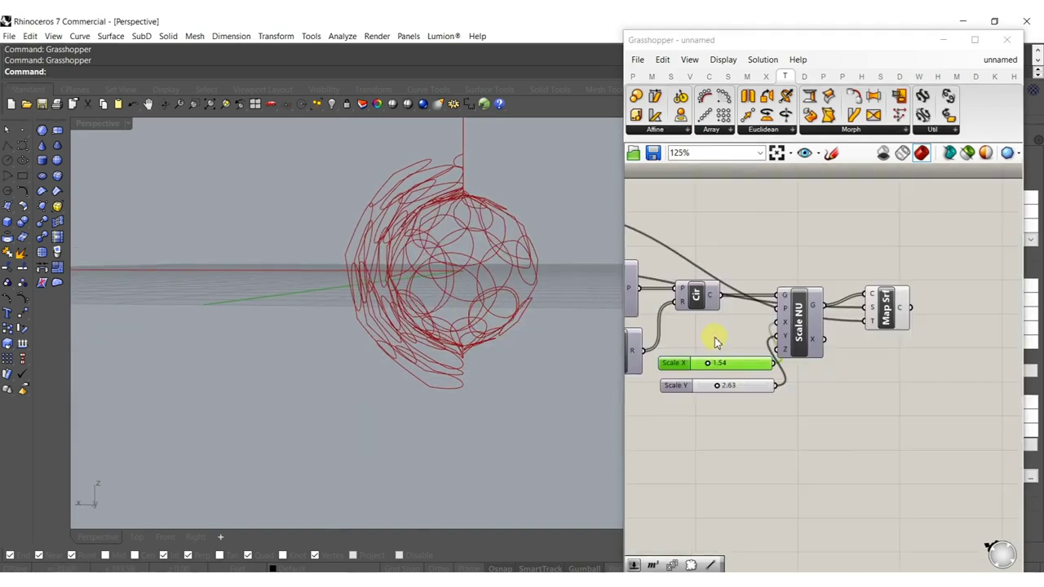
pyautogui.scroll(4, 708, 371)
pyautogui.moveTo(733, 438); pyautogui.dragTo(640, 431)
pyautogui.moveTo(647, 471); pyautogui.dragTo(797, 483, button='right')
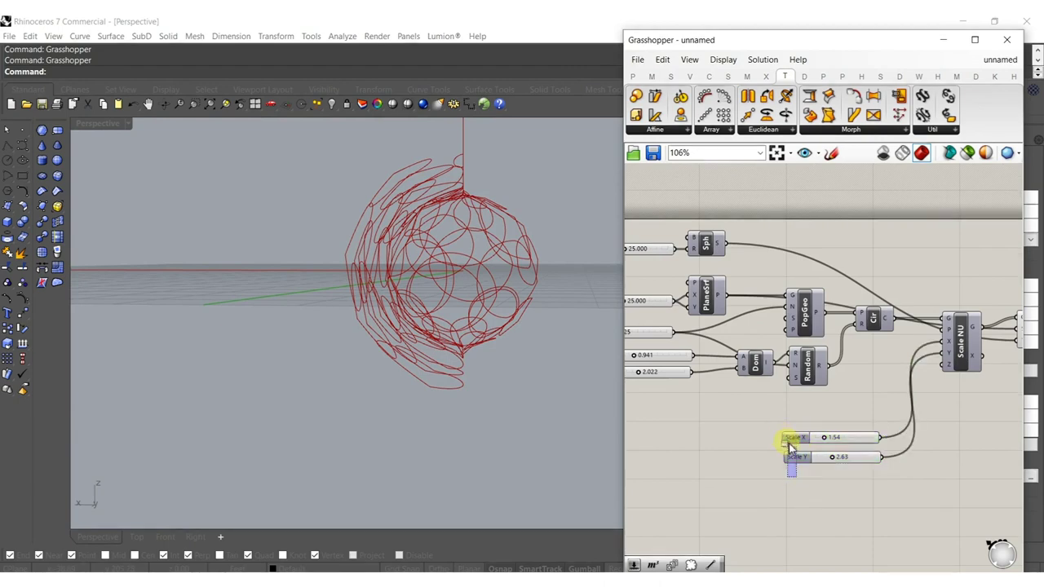
pyautogui.moveTo(793, 437); pyautogui.dragTo(787, 394)
pyautogui.scroll(3, 872, 396)
pyautogui.click(806, 466)
pyautogui.scroll(-4, 805, 466)
pyautogui.moveTo(807, 467); pyautogui.dragTo(804, 295)
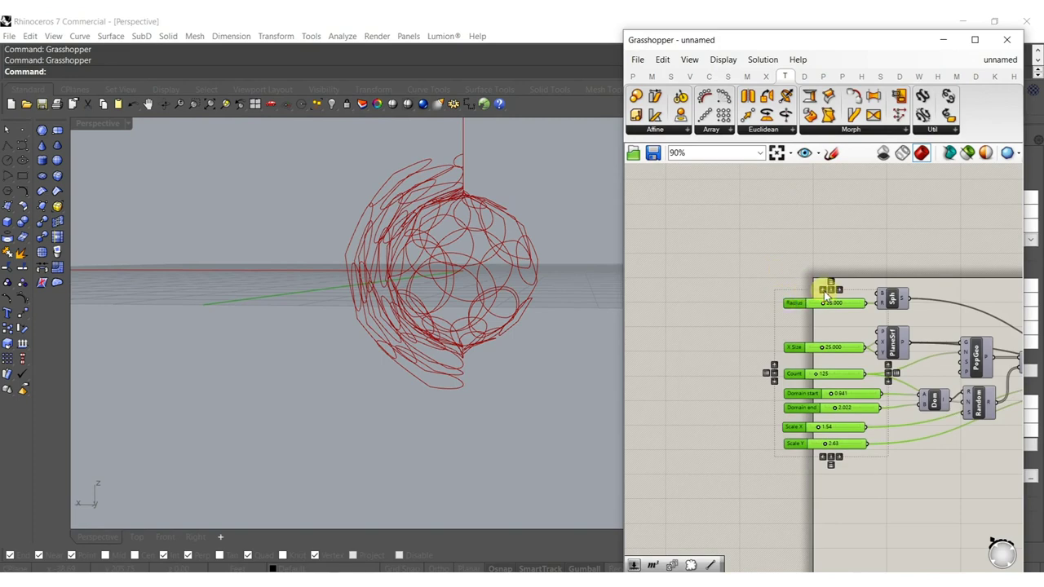
pyautogui.click(834, 252)
# Step: Set the Count slider to 439
pyautogui.scroll(5, 856, 391)
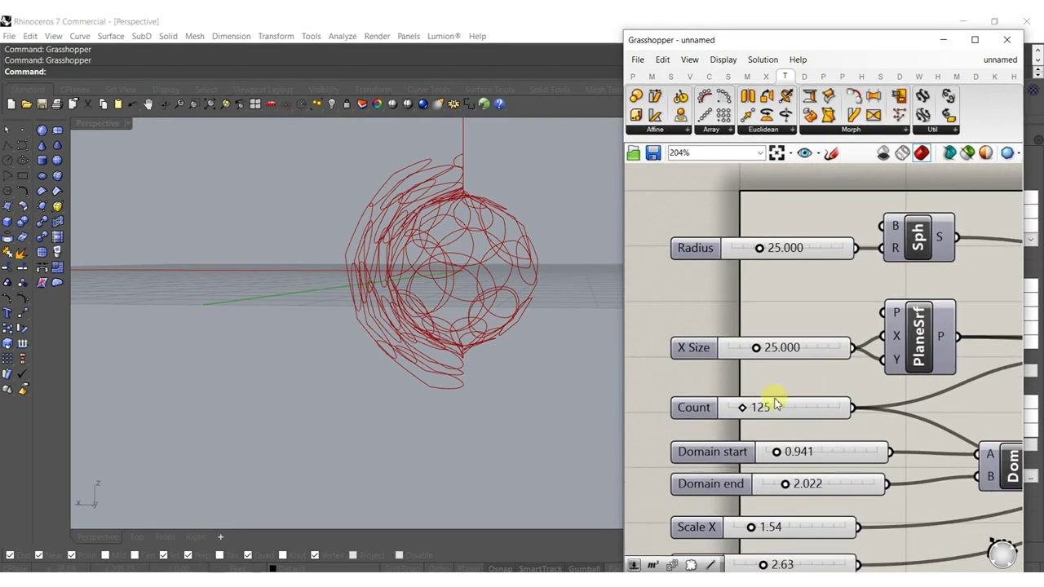
pyautogui.moveTo(744, 410); pyautogui.dragTo(781, 413)
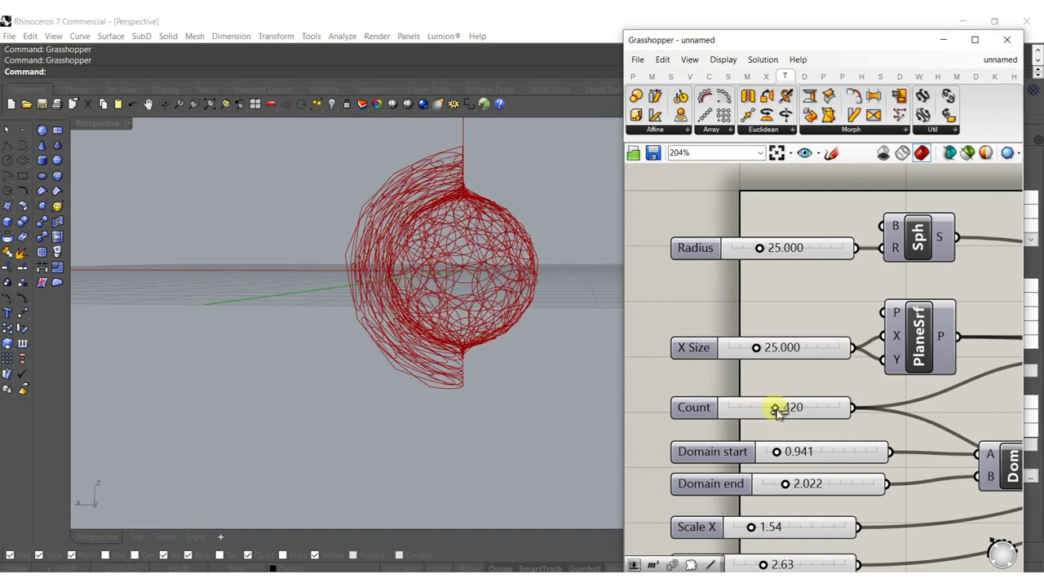
pyautogui.moveTo(604, 329); pyautogui.dragTo(573, 310, button='right')
# Step: Add a MultiPipe component beyond Map to Surface and feed the mapped curves into its curve input
pyautogui.scroll(-6, 827, 326)
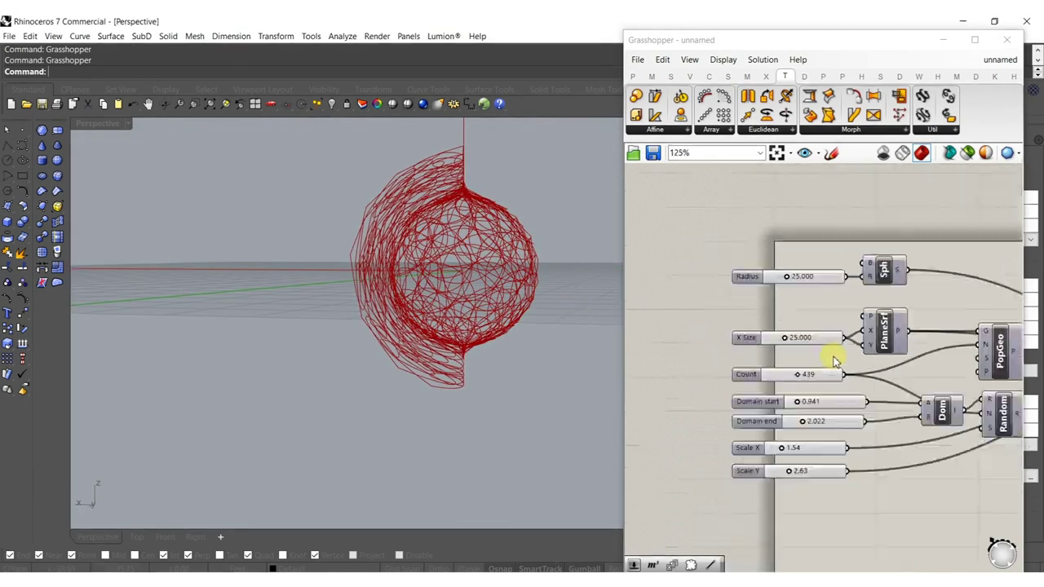
pyautogui.scroll(5, 902, 373)
pyautogui.rightClick(937, 400)
pyautogui.moveTo(932, 399); pyautogui.dragTo(839, 397, button='right')
pyautogui.doubleClick(872, 398)
pyautogui.write('pip')
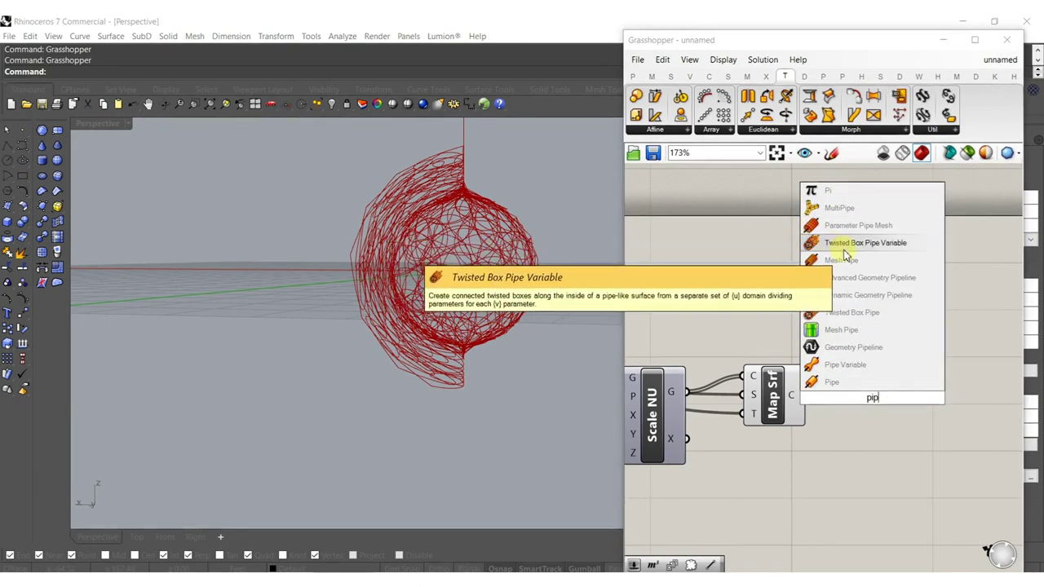
pyautogui.click(839, 208)
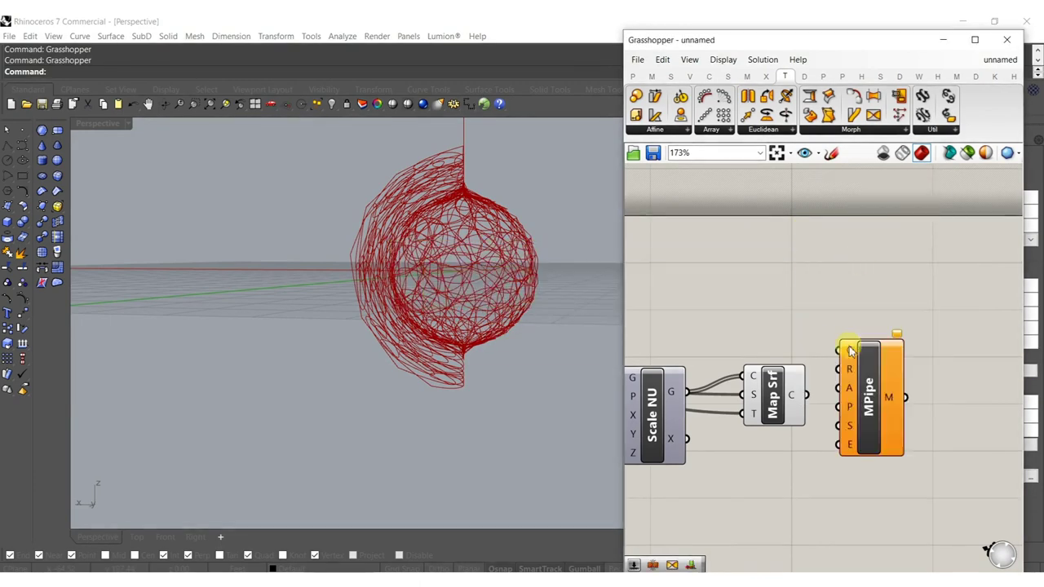
pyautogui.moveTo(819, 394); pyautogui.dragTo(824, 390)
pyautogui.moveTo(889, 397); pyautogui.dragTo(963, 441)
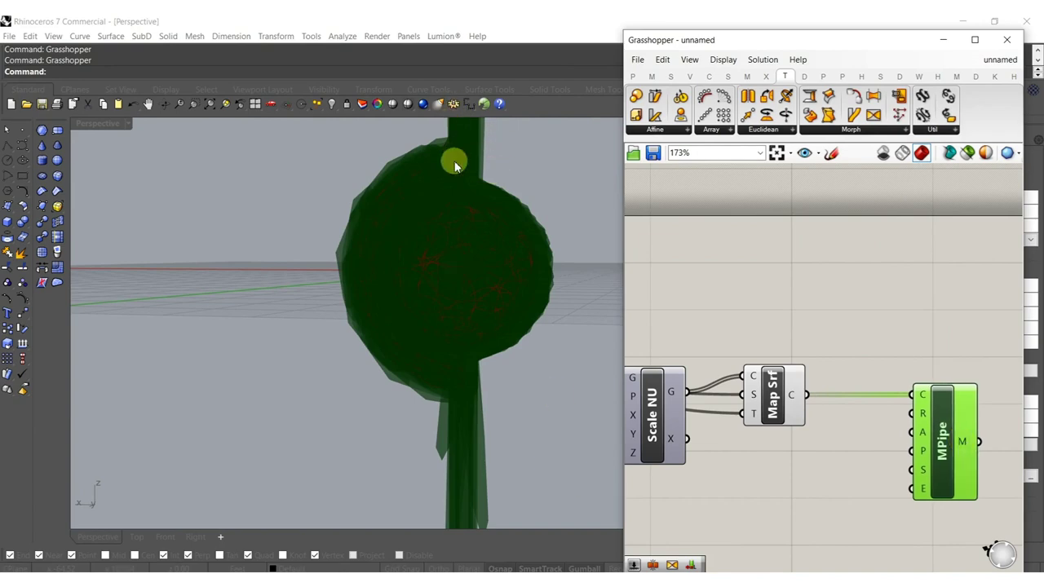
# Step: Duplicate the Construct Domain and Random components below Map to Surface and feed the copied Random into MultiPipe's radius input
pyautogui.scroll(-5, 762, 344)
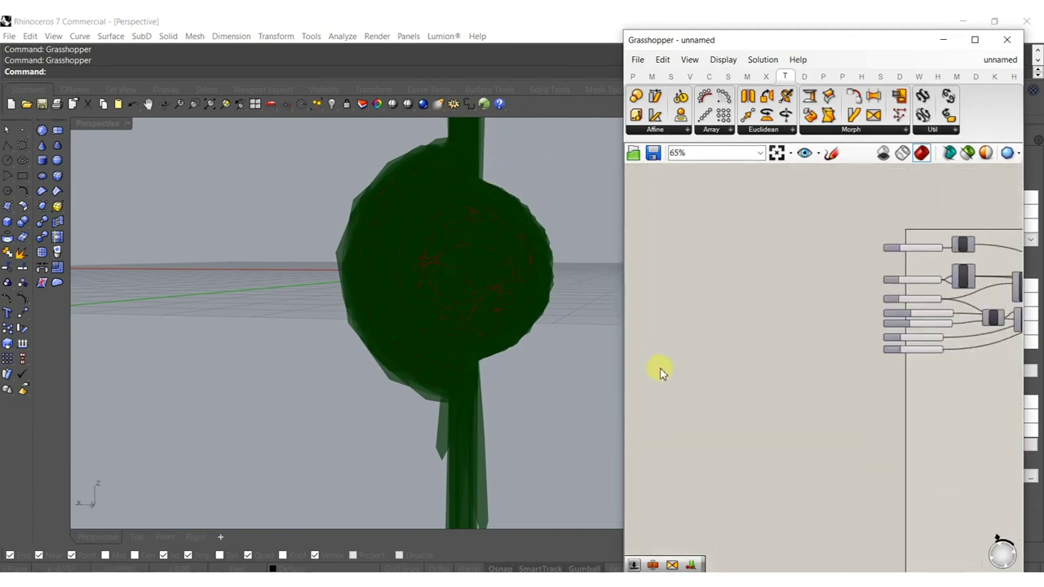
pyautogui.scroll(3, 867, 329)
pyautogui.moveTo(818, 357); pyautogui.dragTo(746, 325)
pyautogui.scroll(3, 697, 330)
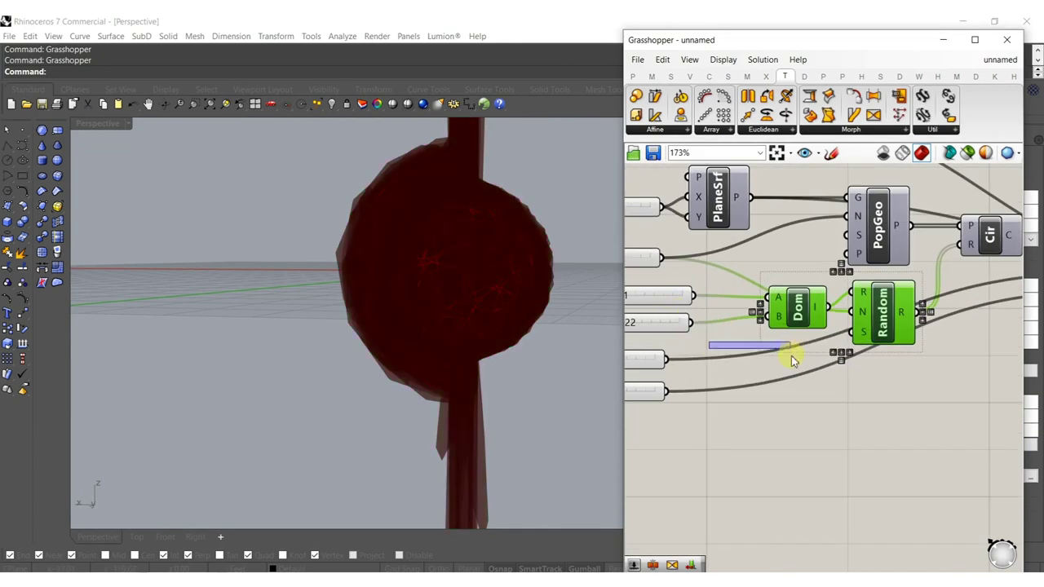
pyautogui.scroll(-3, 892, 322)
pyautogui.scroll(-3, 896, 316)
pyautogui.keyDown('alt'); pyautogui.moveTo(895, 315); pyautogui.dragTo(1042, 356); pyautogui.keyUp('alt')
pyautogui.scroll(5, 589, 392)
pyautogui.keyDown('alt'); pyautogui.moveTo(596, 392); pyautogui.dragTo(725, 322); pyautogui.keyUp('alt')
pyautogui.scroll(6, 728, 343)
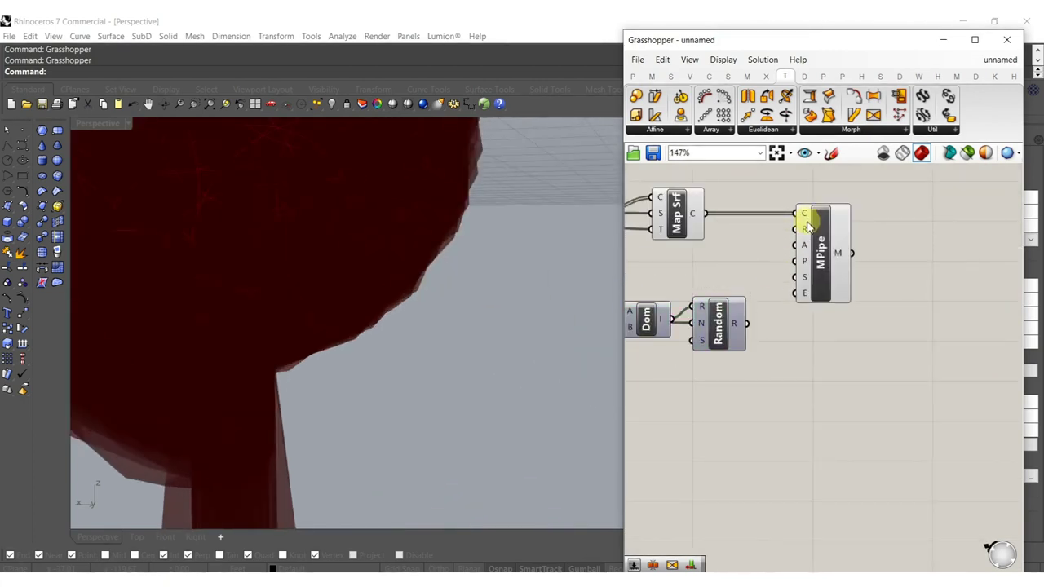
pyautogui.moveTo(689, 394); pyautogui.dragTo(844, 413, button='right')
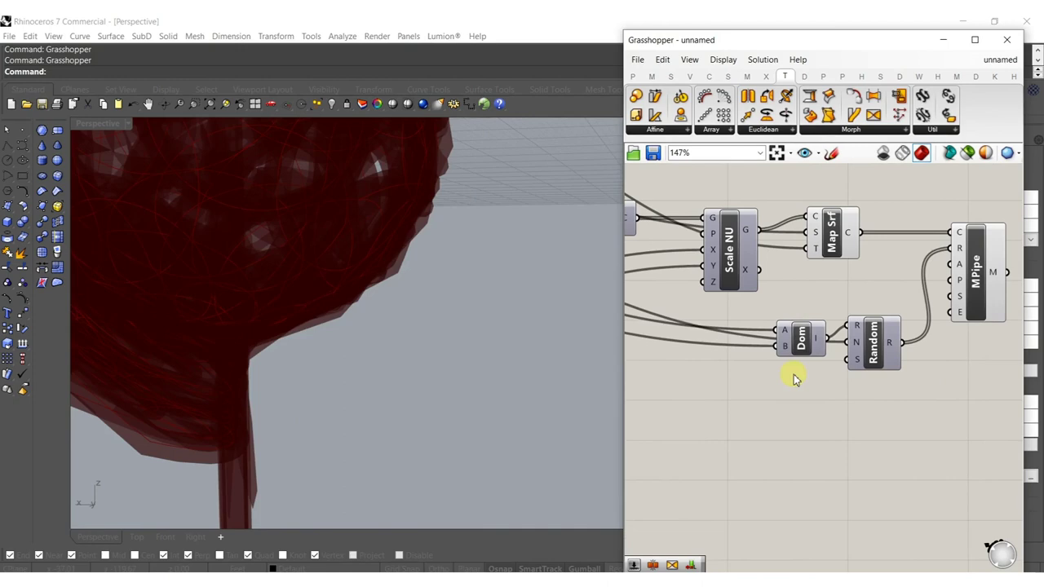
# Step: Add two number sliders with the values 0.125 and 0.5 below the copied Construct Domain component
pyautogui.doubleClick(760, 389)
pyautogui.write('0.125')
pyautogui.press('Return')
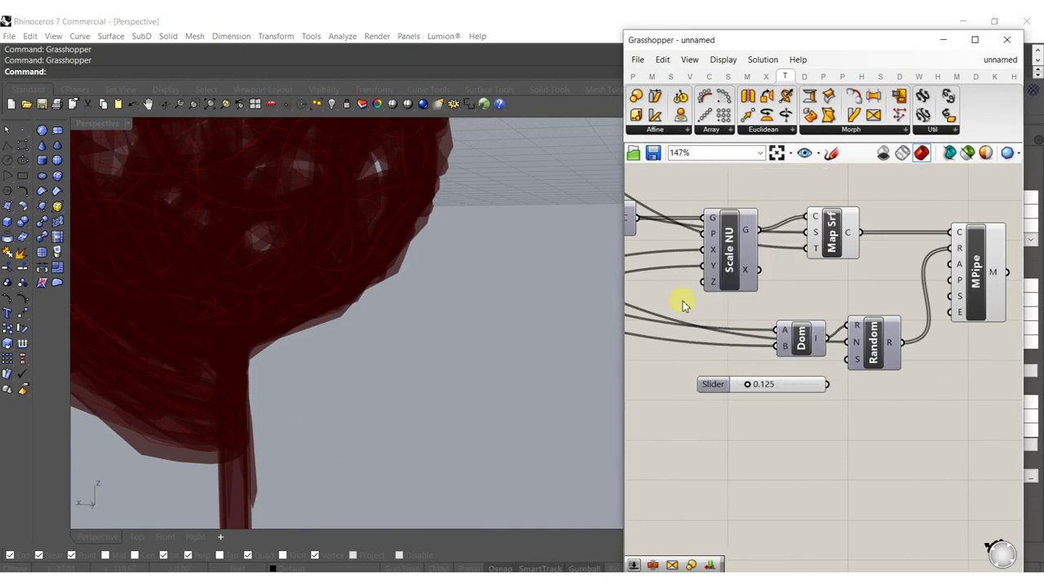
pyautogui.doubleClick(767, 405)
pyautogui.write('0.5')
pyautogui.press('Return')
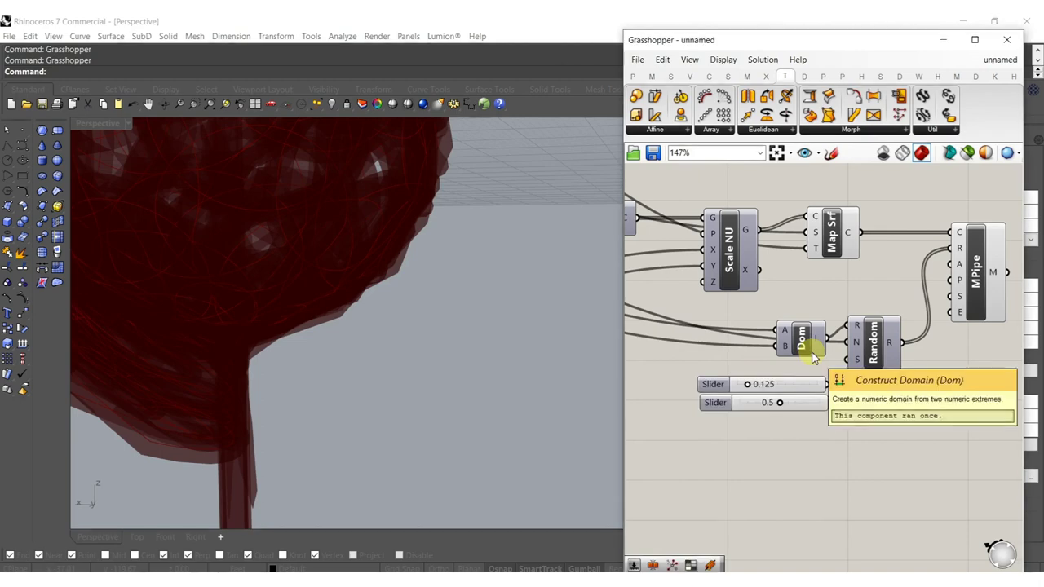
# Step: Connect the 0.125 slider to the copied domain's start and the 0.5 slider to its end, placing both sliders beside the component
pyautogui.moveTo(832, 379); pyautogui.dragTo(781, 331)
pyautogui.moveTo(829, 402); pyautogui.dragTo(781, 348)
pyautogui.moveTo(720, 388); pyautogui.dragTo(719, 385)
pyautogui.moveTo(720, 386); pyautogui.dragTo(676, 341)
pyautogui.click(712, 410)
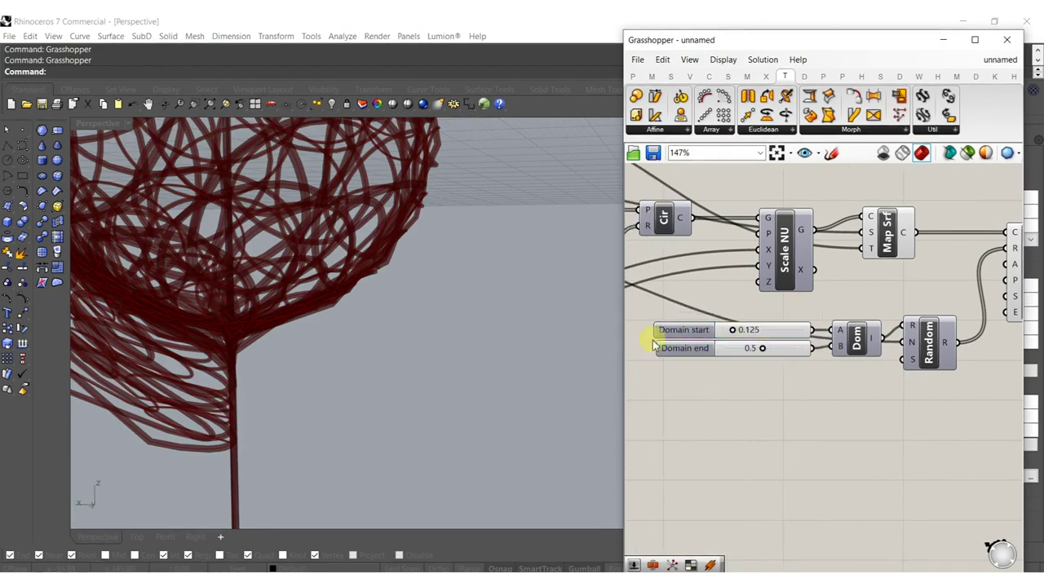
# Step: Set the pipe radius domain's start slider to 0.107 after inspecting the piped sphere
pyautogui.scroll(-6, 295, 303)
pyautogui.keyDown('shift'); pyautogui.moveTo(295, 303); pyautogui.dragTo(468, 339, button='right'); pyautogui.keyUp('shift')
pyautogui.moveTo(467, 297); pyautogui.dragTo(397, 251, button='right')
pyautogui.scroll(8, 792, 372)
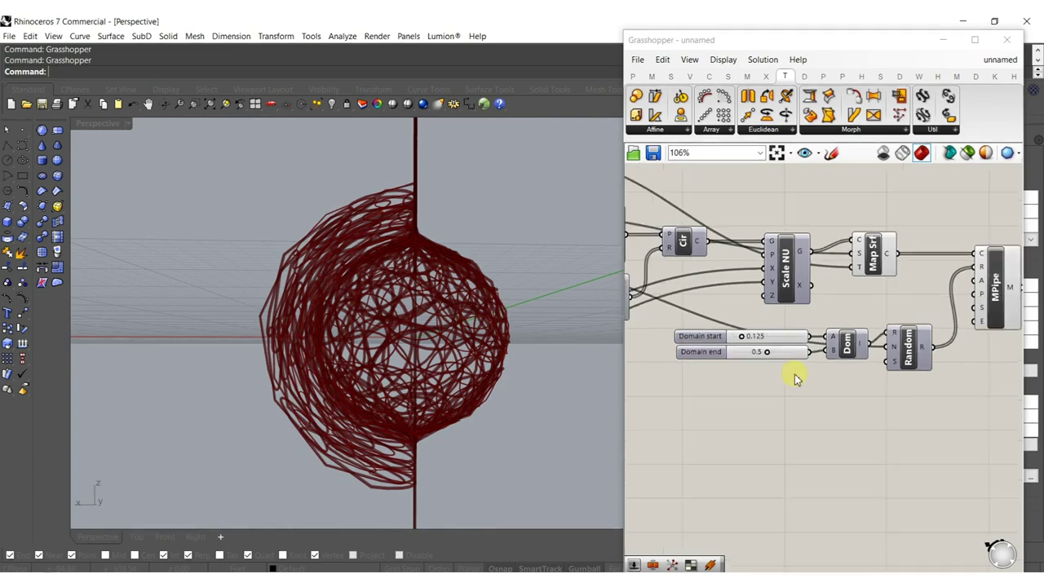
pyautogui.click(722, 330)
pyautogui.scroll(3, 722, 330)
pyautogui.moveTo(690, 314); pyautogui.dragTo(684, 315)
# Step: Add a Random Split component after MultiPipe and feed the pipe mesh into its list input
pyautogui.scroll(-15, 683, 316)
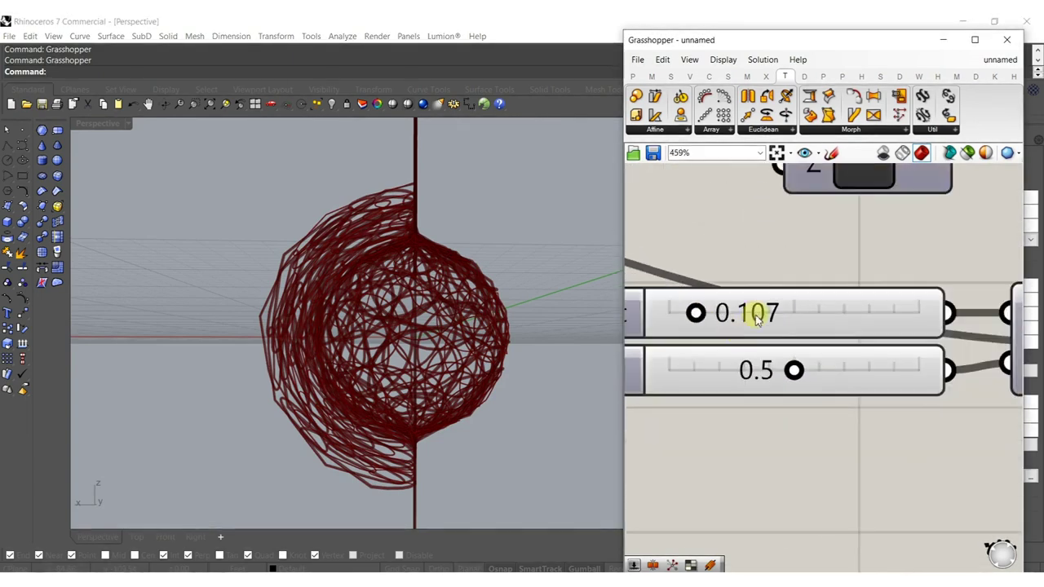
pyautogui.moveTo(921, 340); pyautogui.dragTo(846, 314, button='right')
pyautogui.doubleClick(847, 311)
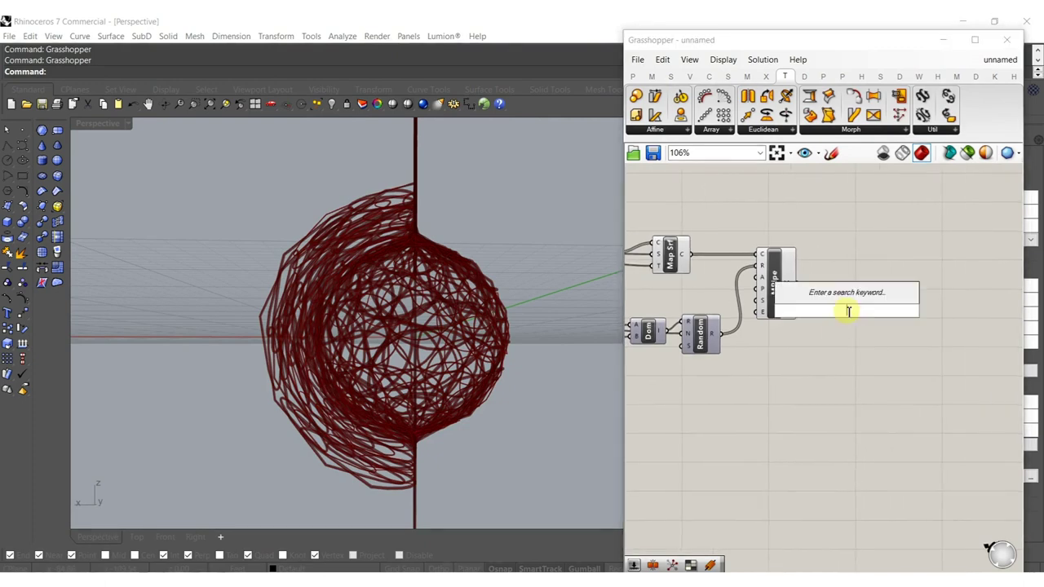
pyautogui.write('ran')
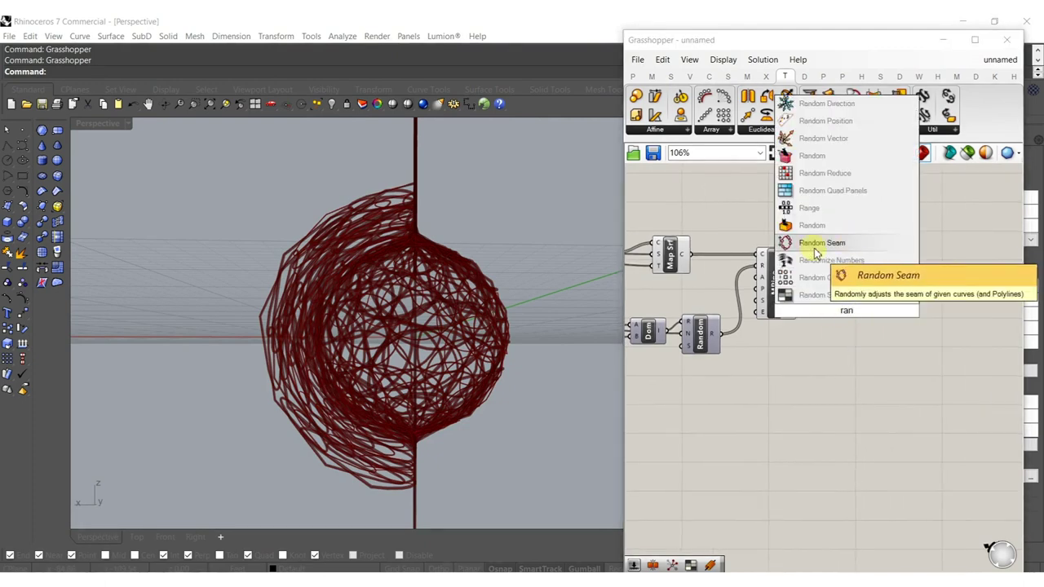
pyautogui.click(830, 294)
pyautogui.scroll(3, 833, 299)
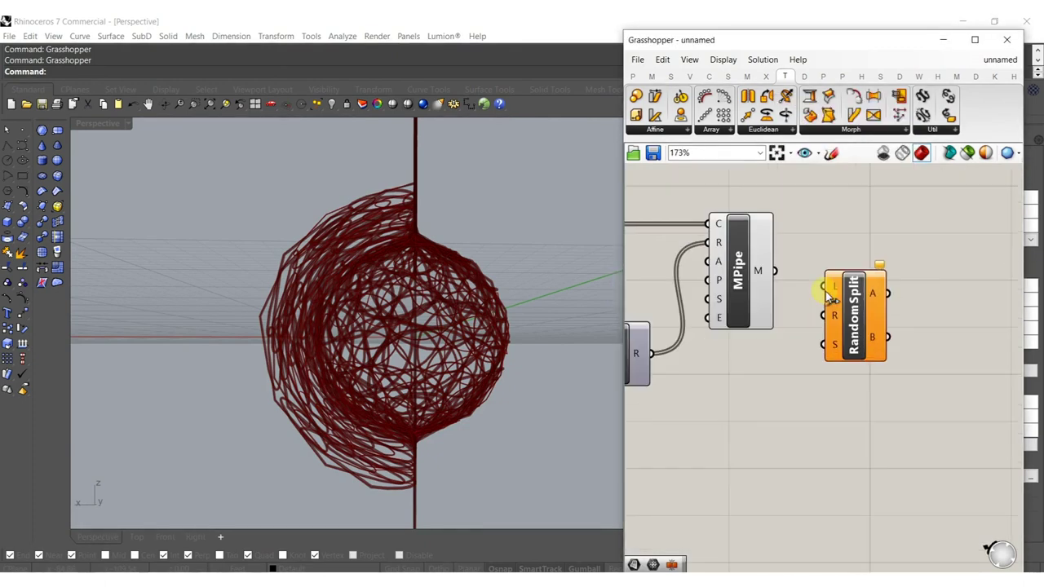
# Step: Duplicate the Random Split component and connect the original's B output to the copy's list input
pyautogui.moveTo(866, 311); pyautogui.dragTo(772, 296, button='right')
pyautogui.moveTo(769, 297); pyautogui.dragTo(841, 329)
pyautogui.click(965, 348)
pyautogui.moveTo(967, 347); pyautogui.dragTo(889, 332, button='right')
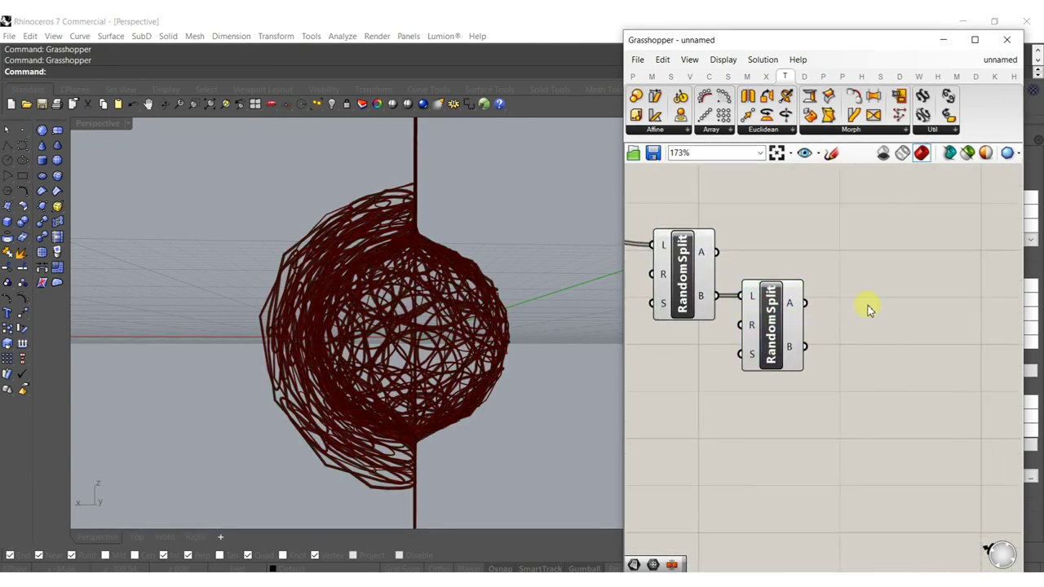
# Step: Add a Mesh Join component fed by the second Random Split's B output and flatten its mesh input
pyautogui.doubleClick(868, 308)
pyautogui.write('join')
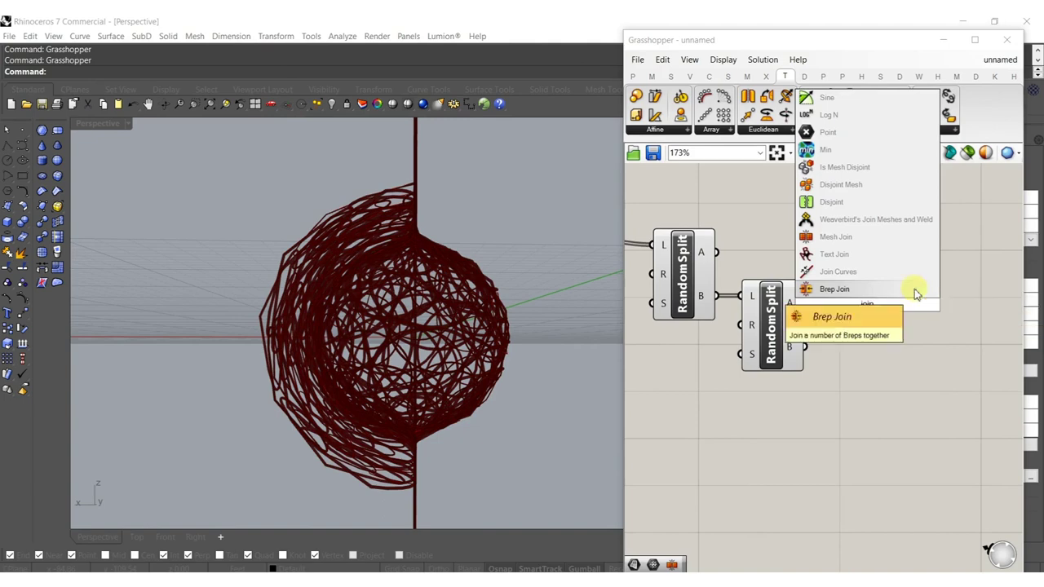
pyautogui.click(867, 236)
pyautogui.scroll(4, 864, 285)
pyautogui.rightClick(823, 321)
pyautogui.click(870, 427)
# Step: Duplicate the flattened Mesh Join twice, feeding the copies from the second and first Random Split's A outputs respectively
pyautogui.moveTo(801, 324); pyautogui.dragTo(856, 310)
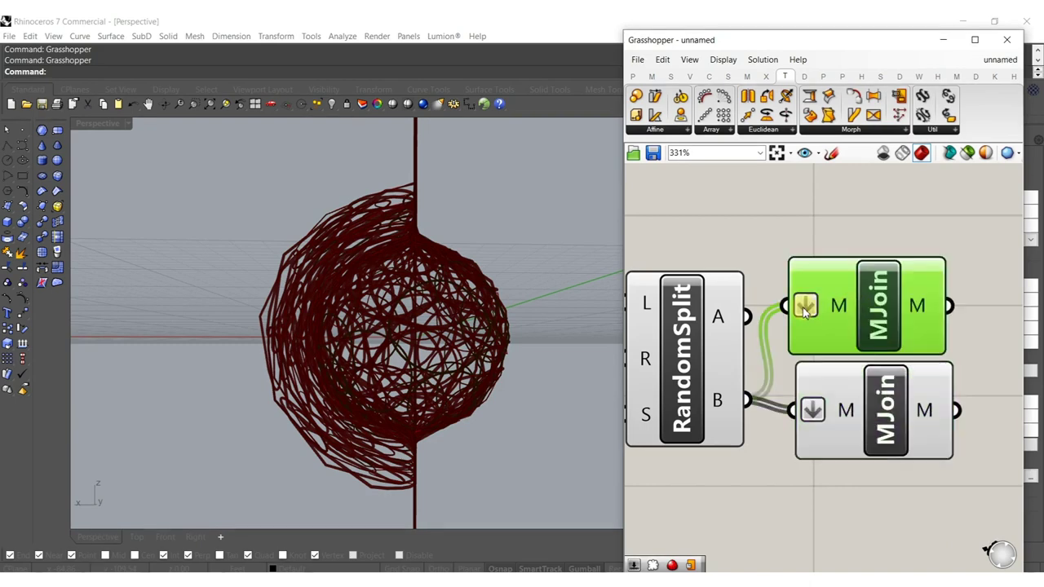
pyautogui.moveTo(757, 312); pyautogui.dragTo(784, 306)
pyautogui.scroll(-5, 881, 367)
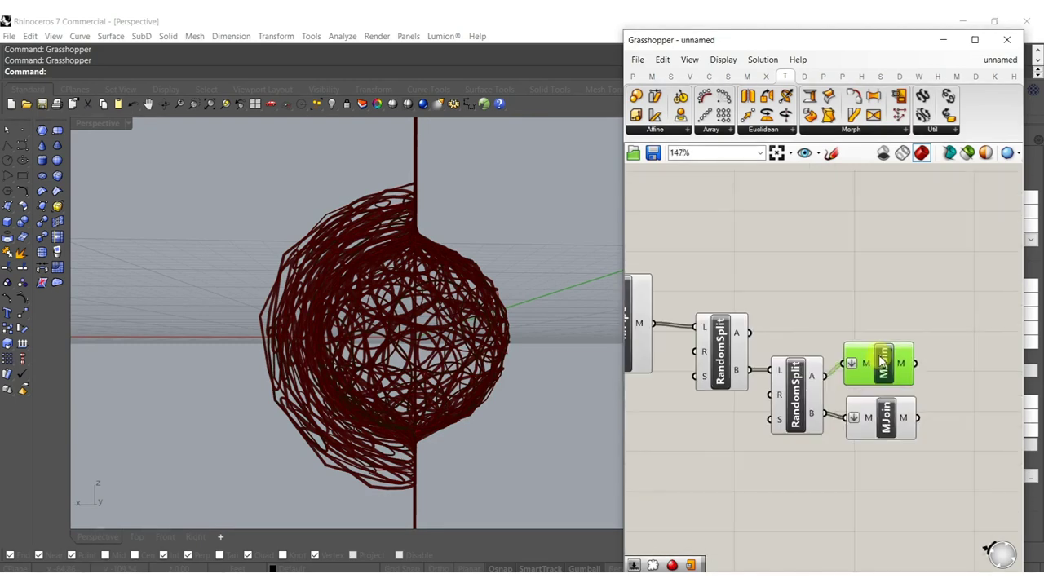
pyautogui.keyDown('alt'); pyautogui.moveTo(878, 332); pyautogui.dragTo(877, 330); pyautogui.keyUp('alt')
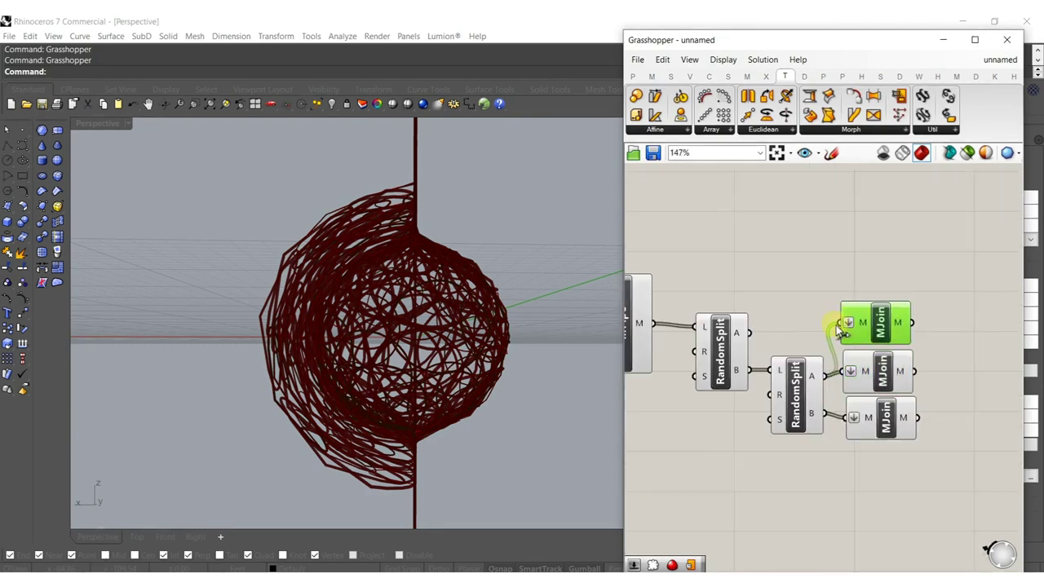
pyautogui.moveTo(873, 328); pyautogui.dragTo(774, 341, button='right')
# Step: Align the three Mesh Join components by their left edges, then bake their meshes and close the Grasshopper window
pyautogui.moveTo(838, 470); pyautogui.dragTo(748, 271)
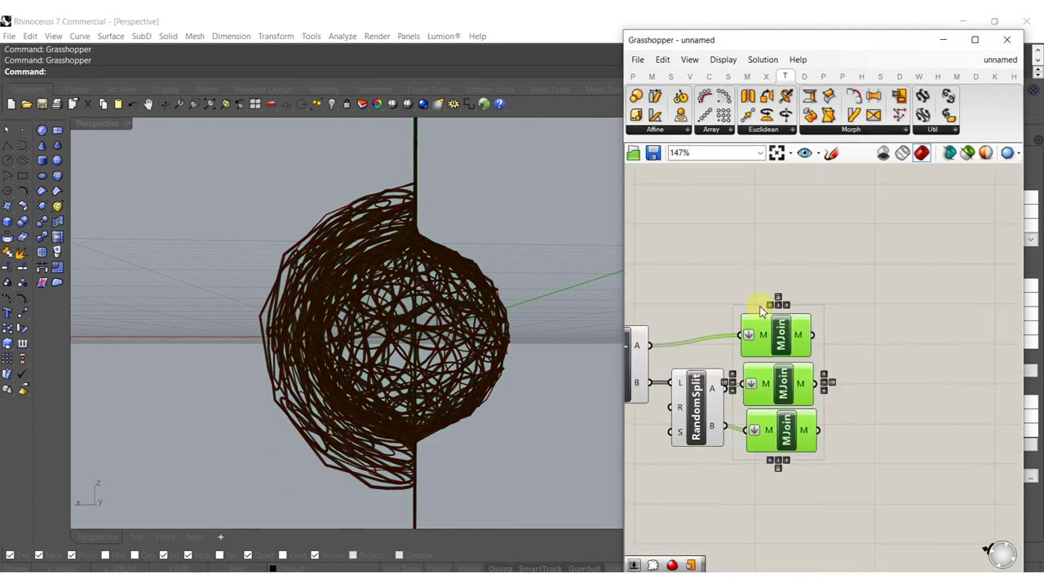
pyautogui.click(769, 305)
pyautogui.middleClick(775, 327)
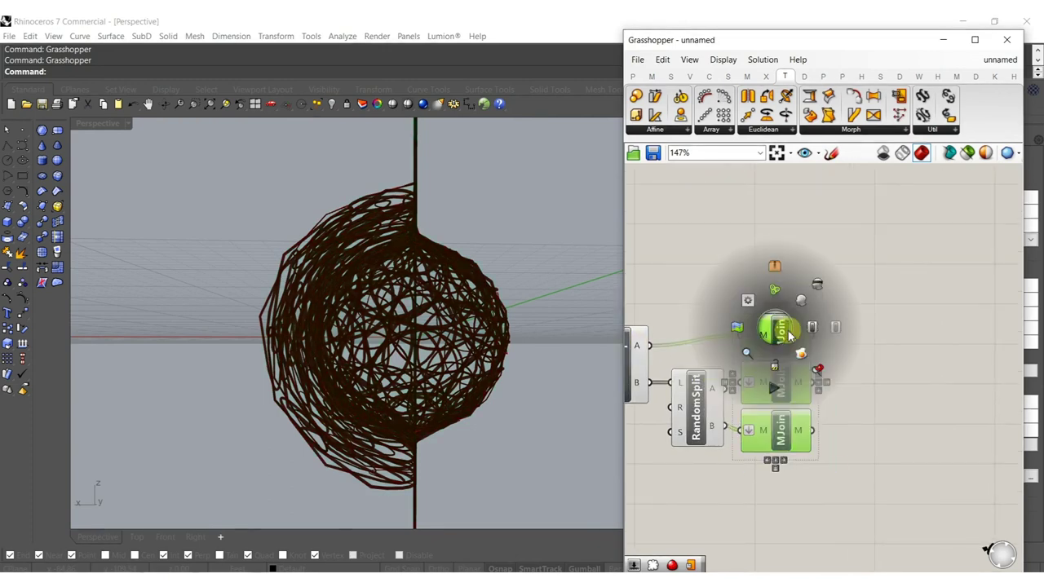
pyautogui.click(878, 243)
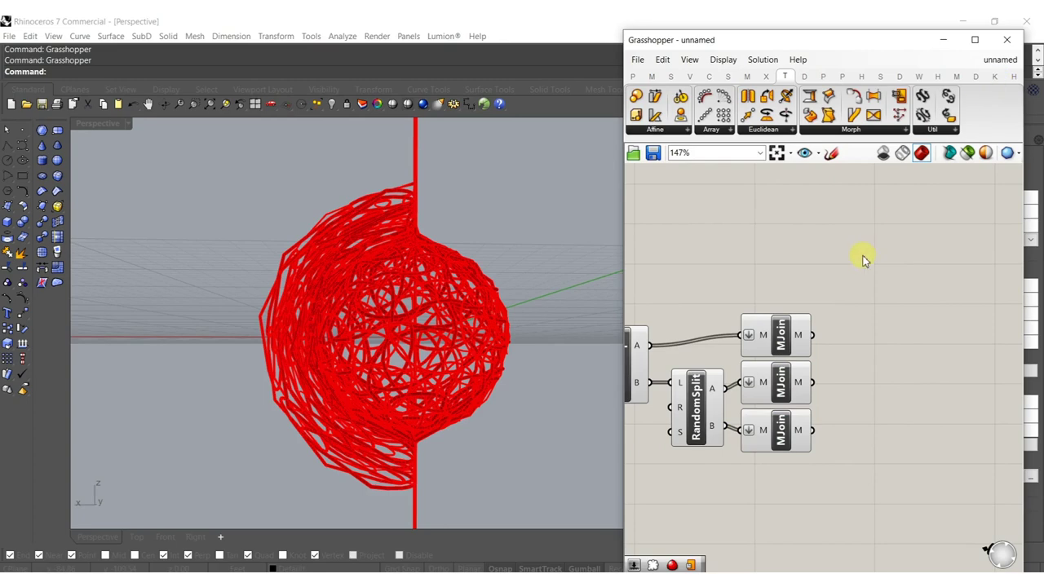
pyautogui.click(1008, 47)
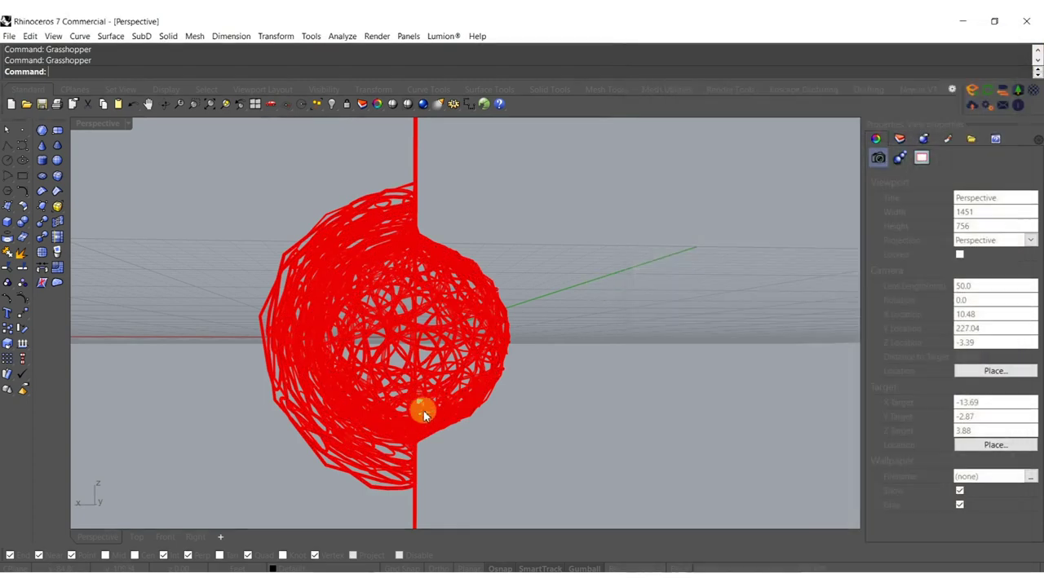
# Step: Set the display color of the three baked meshes to By Layer
pyautogui.keyDown('shift'); pyautogui.moveTo(415, 319); pyautogui.dragTo(494, 270, button='right'); pyautogui.keyUp('shift')
pyautogui.moveTo(623, 157); pyautogui.dragTo(100, 421)
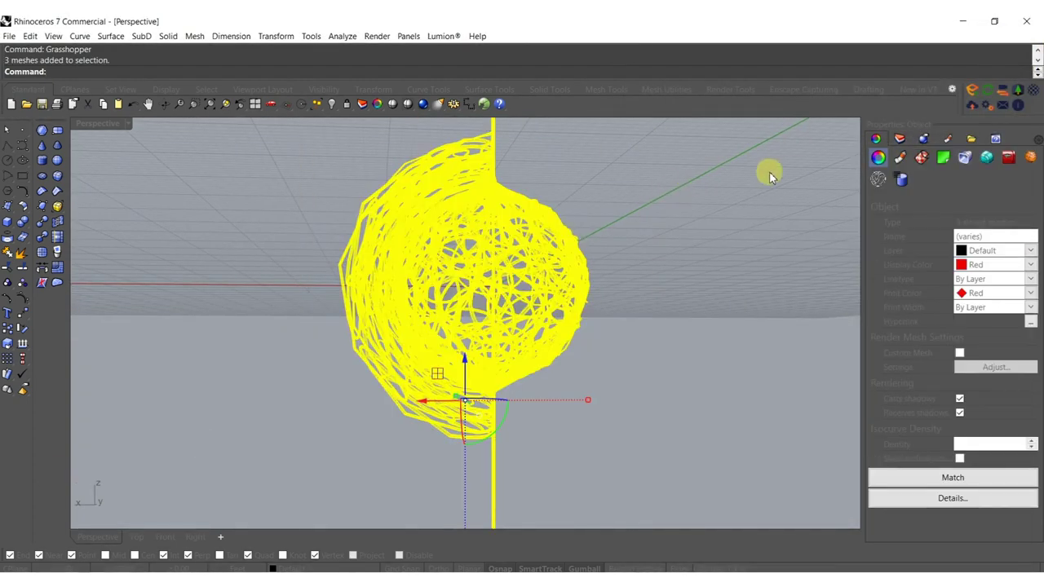
pyautogui.click(983, 266)
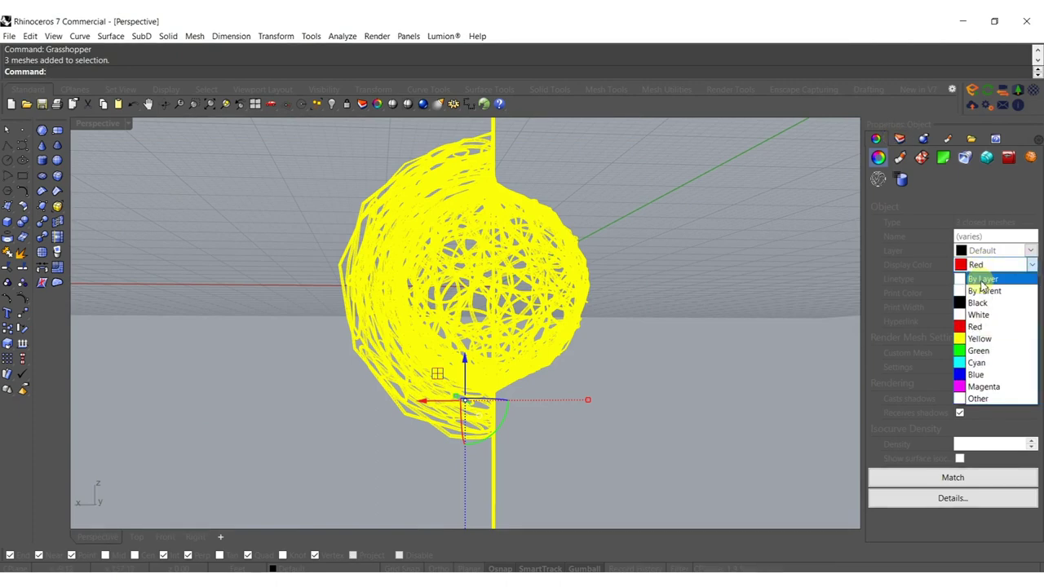
pyautogui.click(983, 280)
pyautogui.click(730, 311)
# Step: Delete the mesh faces at the tip of the long vertical spike above the sphere
pyautogui.moveTo(665, 265); pyautogui.dragTo(564, 276, button='right')
pyautogui.scroll(-10, 545, 270)
pyautogui.moveTo(542, 237); pyautogui.dragTo(514, 238, button='right')
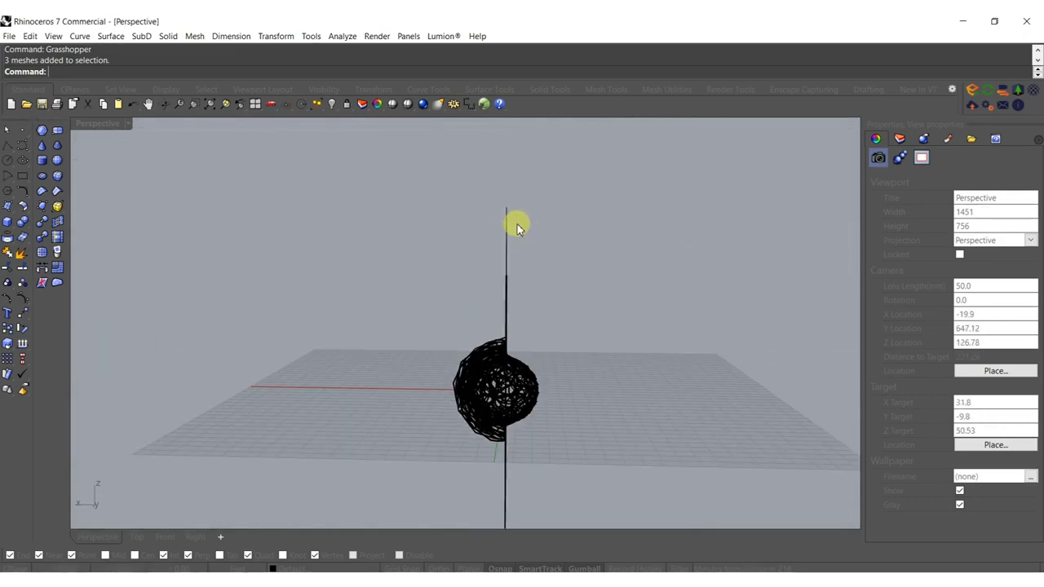
pyautogui.keyDown('ctrl'); pyautogui.keyDown('shift'); pyautogui.moveTo(369, 153); pyautogui.dragTo(476, 240); pyautogui.keyUp('shift'); pyautogui.keyUp('ctrl')
pyautogui.press('Delete')
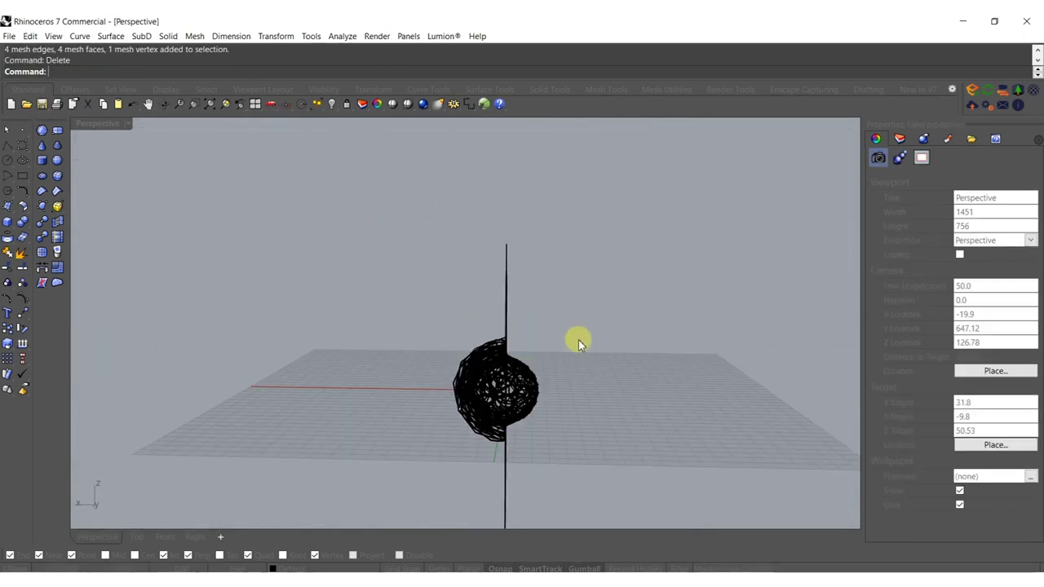
pyautogui.moveTo(578, 340); pyautogui.dragTo(517, 431, button='right')
pyautogui.keyDown('ctrl'); pyautogui.keyDown('shift'); pyautogui.moveTo(528, 463); pyautogui.dragTo(441, 506); pyautogui.keyUp('shift'); pyautogui.keyUp('ctrl')
pyautogui.moveTo(441, 506); pyautogui.dragTo(478, 490, button='right')
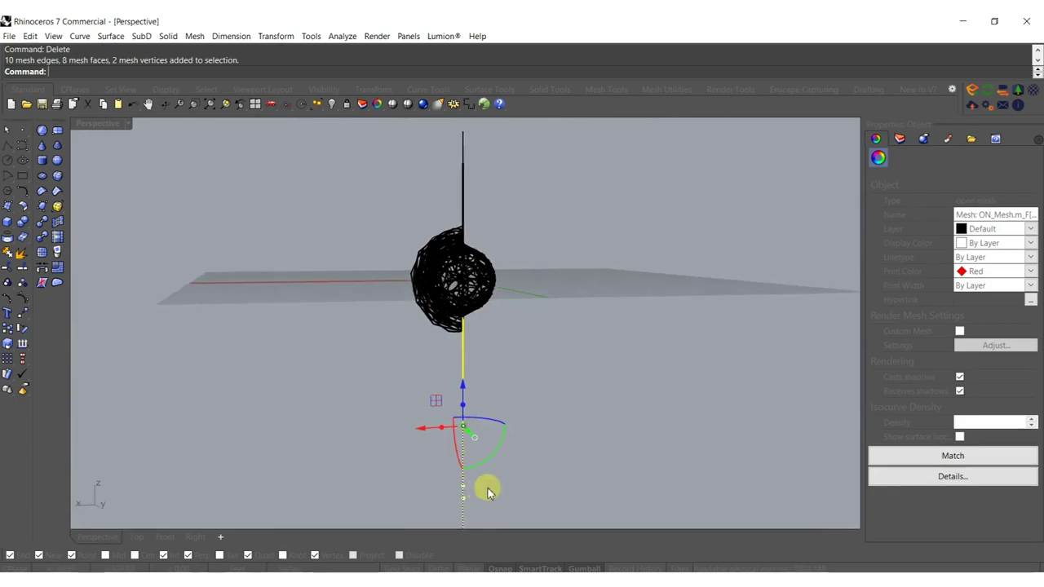
pyautogui.click(491, 334)
# Step: Examine the wireframe pipes up close and select individual baked meshes to see which circles each group contains
pyautogui.scroll(6, 461, 271)
pyautogui.keyDown('shift'); pyautogui.moveTo(462, 273); pyautogui.dragTo(494, 387, button='right'); pyautogui.keyUp('shift')
pyautogui.scroll(6, 538, 436)
pyautogui.keyDown('shift'); pyautogui.moveTo(538, 436); pyautogui.dragTo(439, 301, button='right'); pyautogui.keyUp('shift')
pyautogui.scroll(7, 438, 291)
pyautogui.scroll(3, 438, 292)
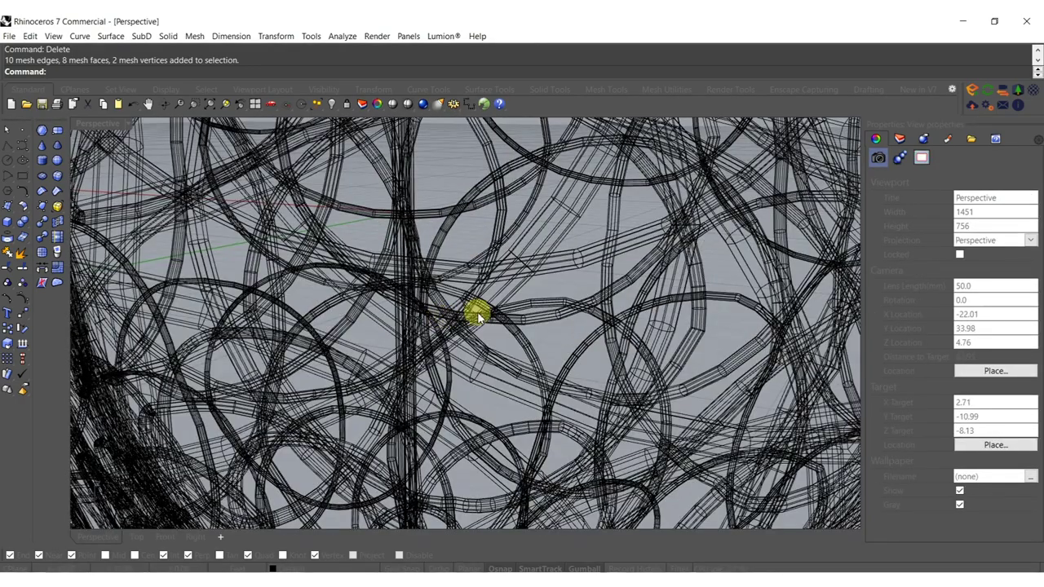
pyautogui.click(517, 340)
pyautogui.scroll(-9, 521, 336)
pyautogui.moveTo(514, 346); pyautogui.dragTo(555, 323, button='right')
pyautogui.click(554, 323)
pyautogui.scroll(6, 618, 344)
pyautogui.click(621, 342)
pyautogui.click(603, 404)
pyautogui.moveTo(630, 372); pyautogui.dragTo(569, 413, button='right')
pyautogui.click(603, 405)
pyautogui.click(561, 403)
pyautogui.scroll(-3, 562, 404)
pyautogui.click(557, 389)
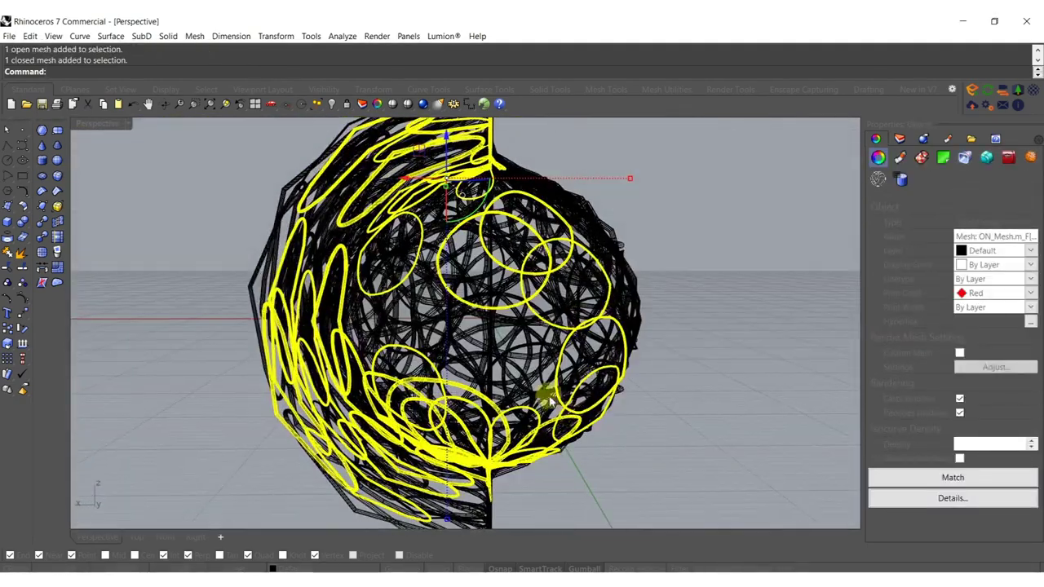
pyautogui.click(470, 410)
pyautogui.scroll(-6, 469, 401)
# Step: Duplicate the three pipe meshes, scale the copies down and position them inside the original sphere
pyautogui.moveTo(629, 252); pyautogui.dragTo(259, 433)
pyautogui.moveTo(383, 376); pyautogui.dragTo(531, 426, button='right')
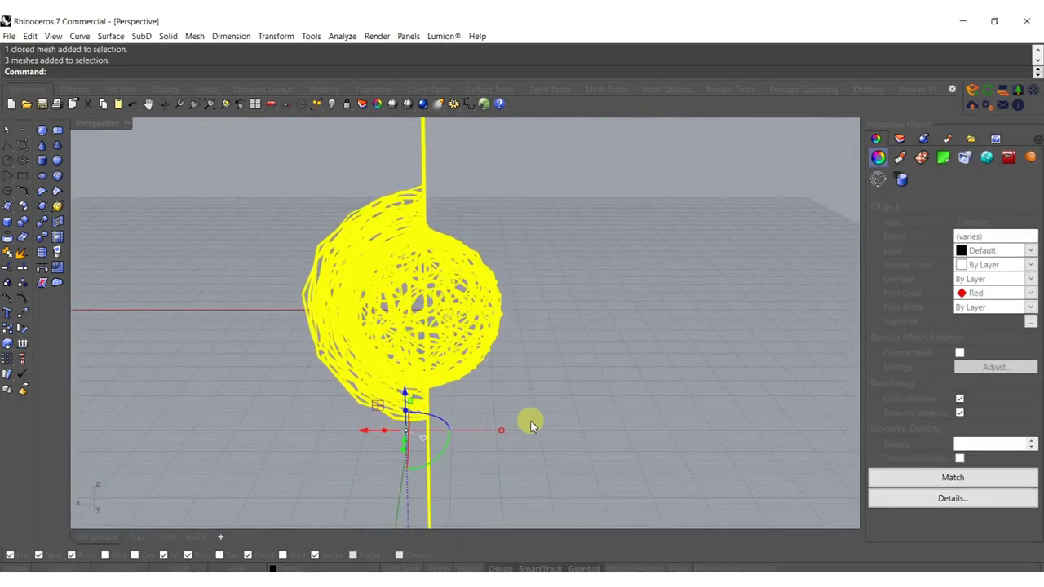
pyautogui.moveTo(502, 429); pyautogui.dragTo(479, 431)
pyautogui.moveTo(401, 394); pyautogui.dragTo(404, 370)
pyautogui.scroll(6, 440, 311)
pyautogui.moveTo(435, 357); pyautogui.dragTo(347, 430, button='right')
pyautogui.moveTo(324, 422); pyautogui.dragTo(335, 421)
pyautogui.moveTo(449, 248); pyautogui.dragTo(467, 396, button='right')
pyautogui.press('Escape')
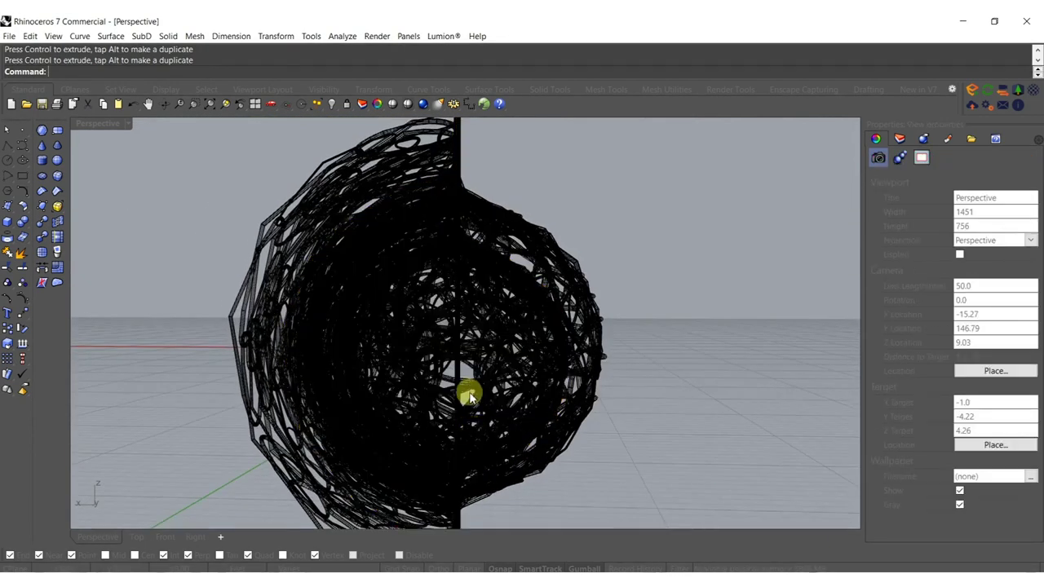
# Step: Set the Perspective viewport's display mode to Shaded and inspect the nested pipe meshes
pyautogui.scroll(6, 467, 395)
pyautogui.middleClick(452, 372)
pyautogui.click(471, 368)
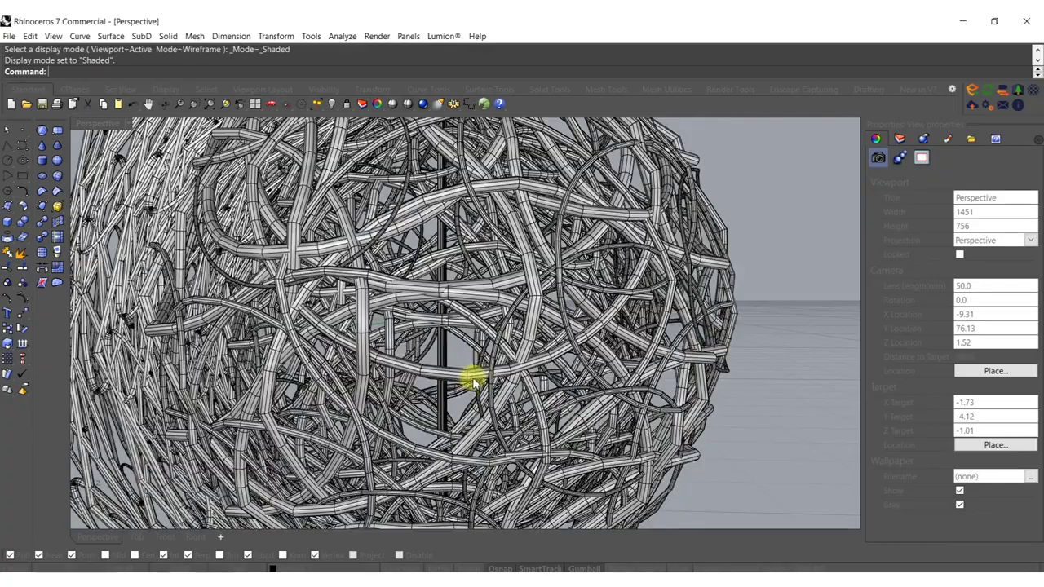
pyautogui.click(507, 414)
pyautogui.scroll(5, 507, 399)
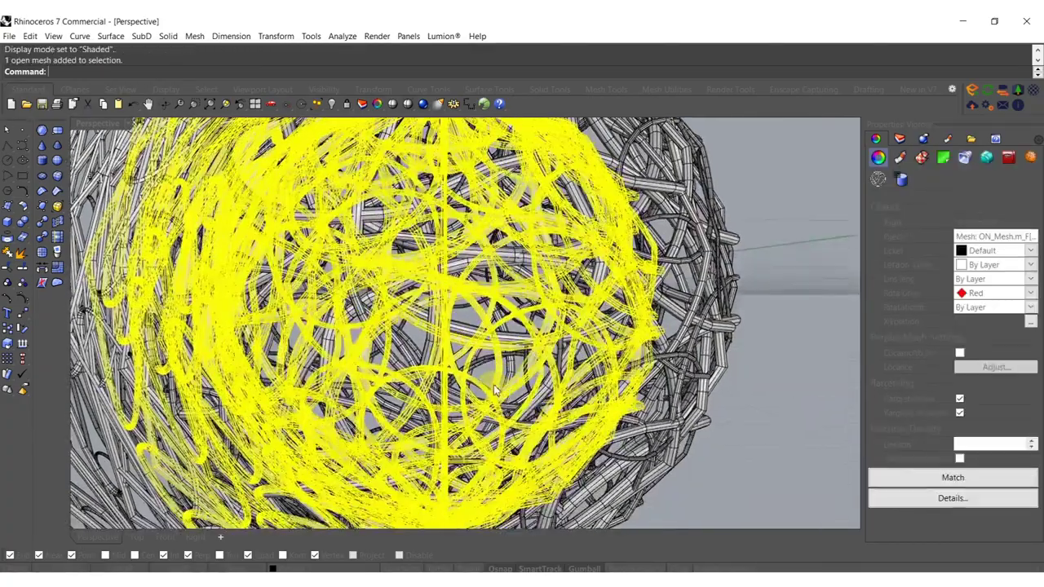
pyautogui.press('Escape')
# Step: Move the inner sphere's sparse closed pipe mesh to the LIGHTSS layer
pyautogui.click(534, 343)
pyautogui.scroll(-5, 537, 343)
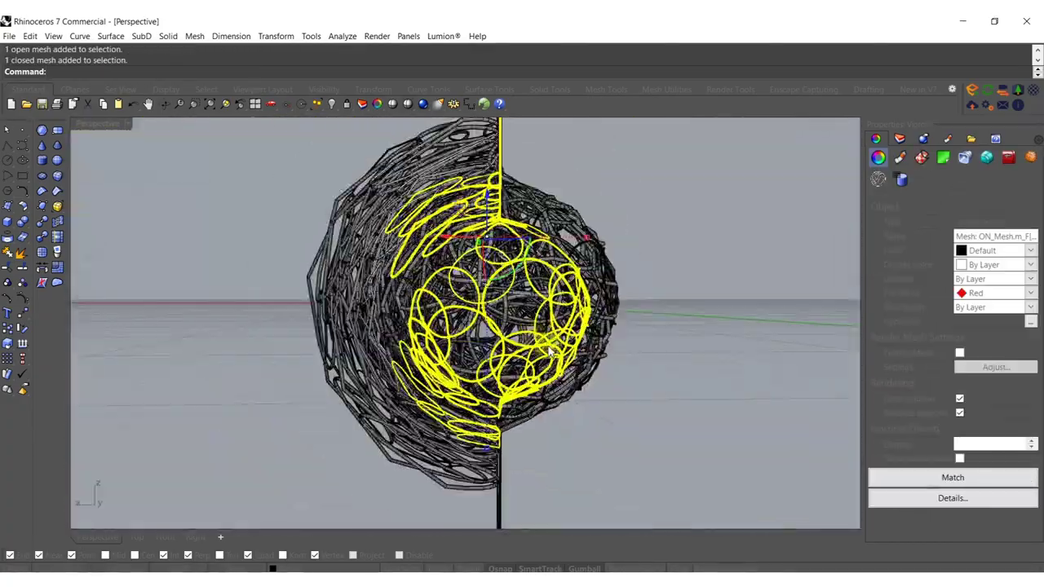
pyautogui.click(899, 138)
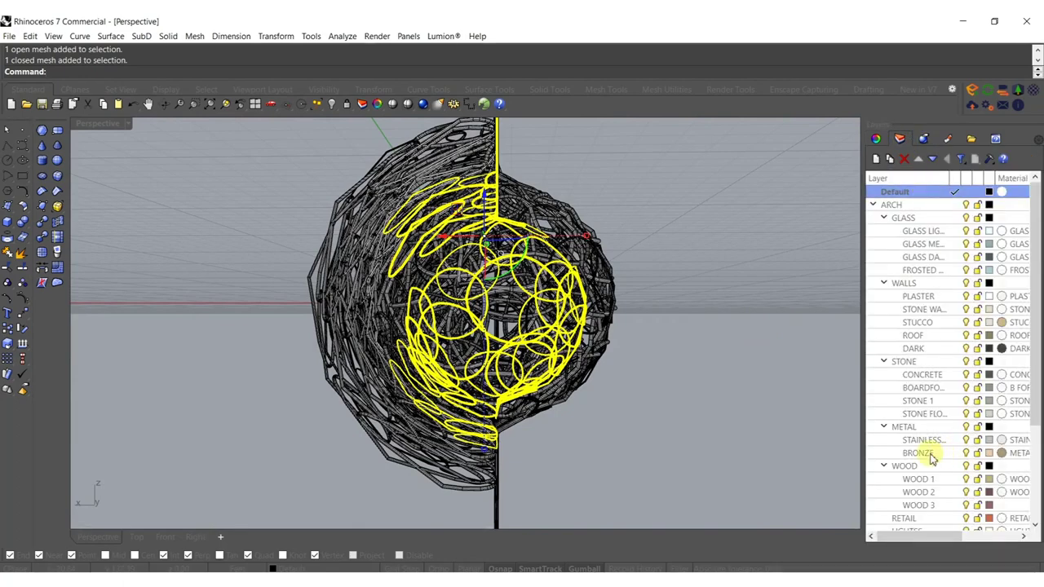
pyautogui.scroll(-4, 919, 356)
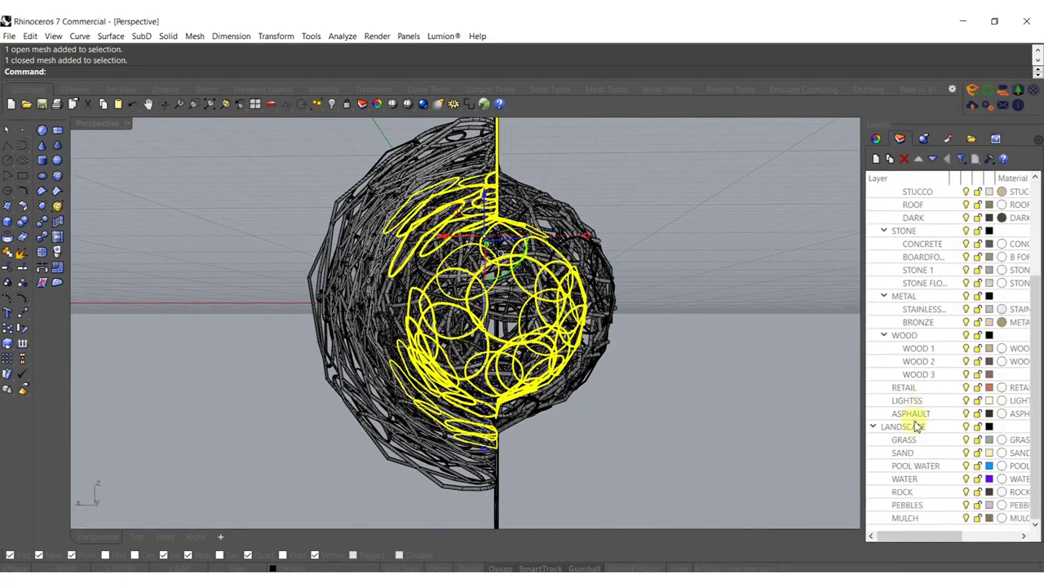
pyautogui.rightClick(907, 400)
pyautogui.click(937, 354)
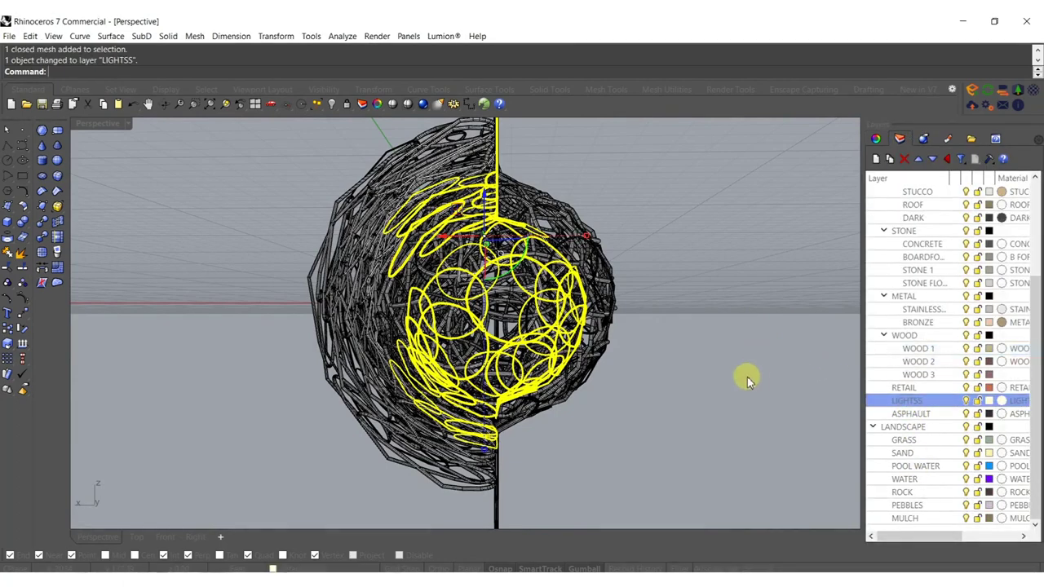
# Step: Move the outer sphere's dense open pipe mesh to the CONCRETE layer
pyautogui.moveTo(745, 377); pyautogui.dragTo(714, 405, button='right')
pyautogui.scroll(6, 601, 345)
pyautogui.click(608, 318)
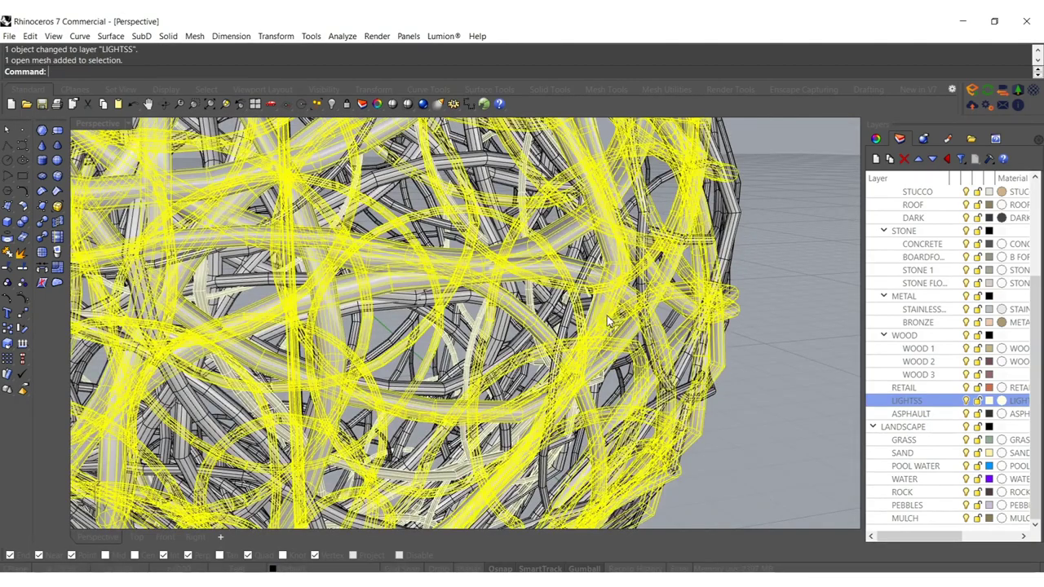
pyautogui.scroll(-6, 608, 322)
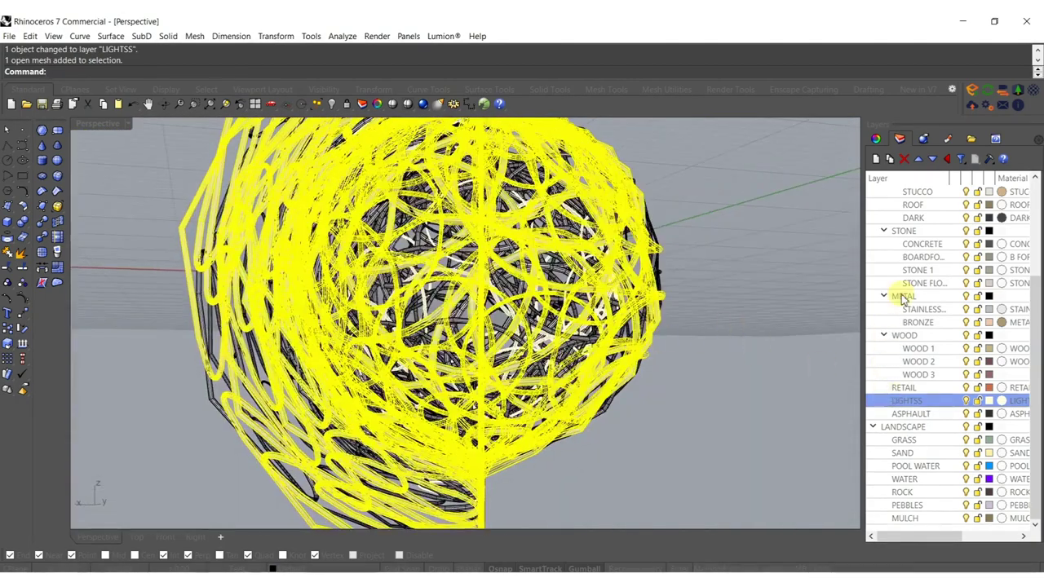
pyautogui.rightClick(922, 244)
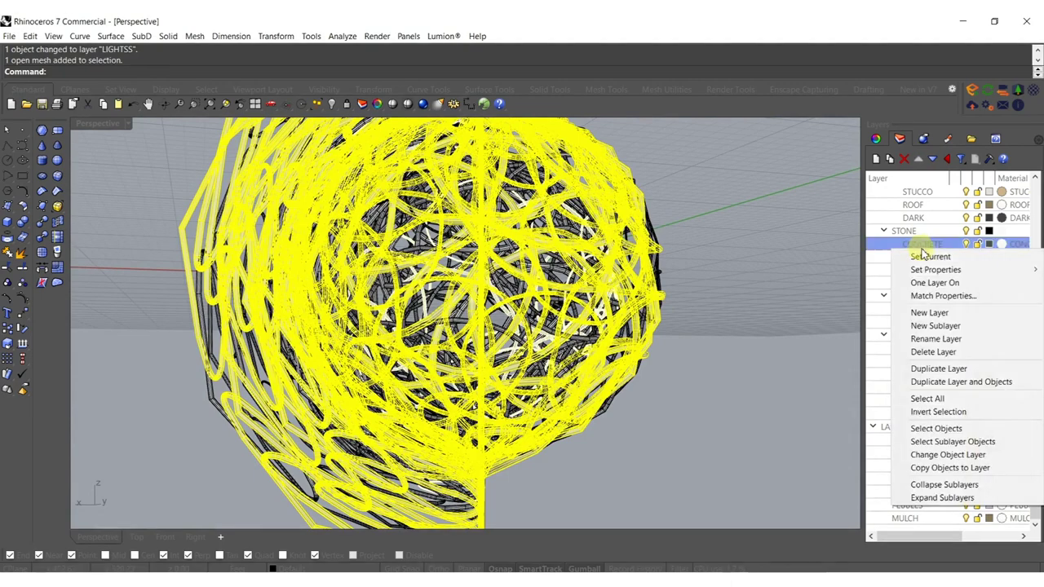
pyautogui.click(950, 454)
pyautogui.click(718, 400)
# Step: Move the outer sphere's closed pipe mesh to the BRONZE layer
pyautogui.scroll(3, 717, 400)
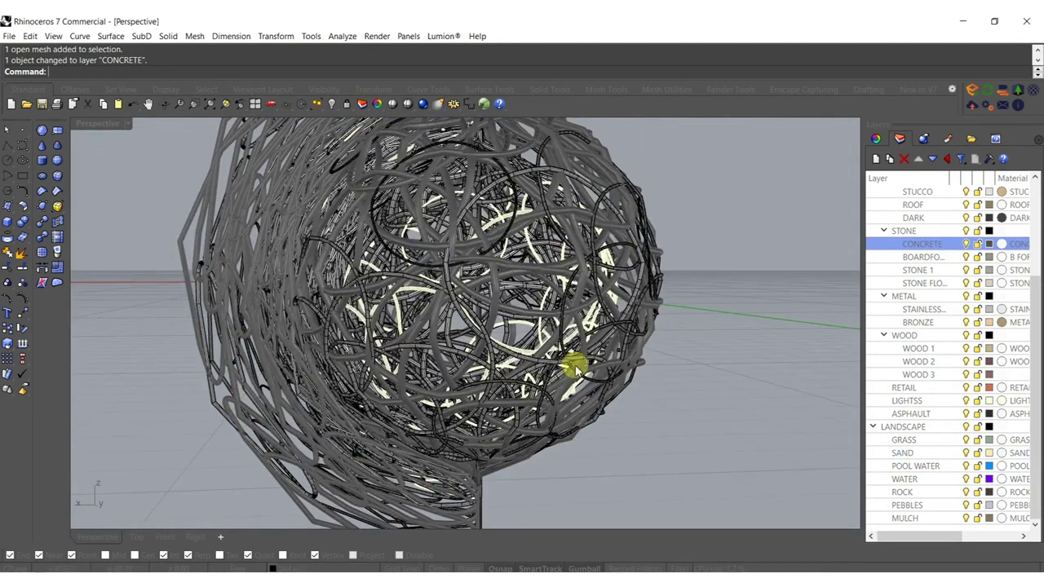
pyautogui.scroll(3, 575, 364)
pyautogui.click(372, 356)
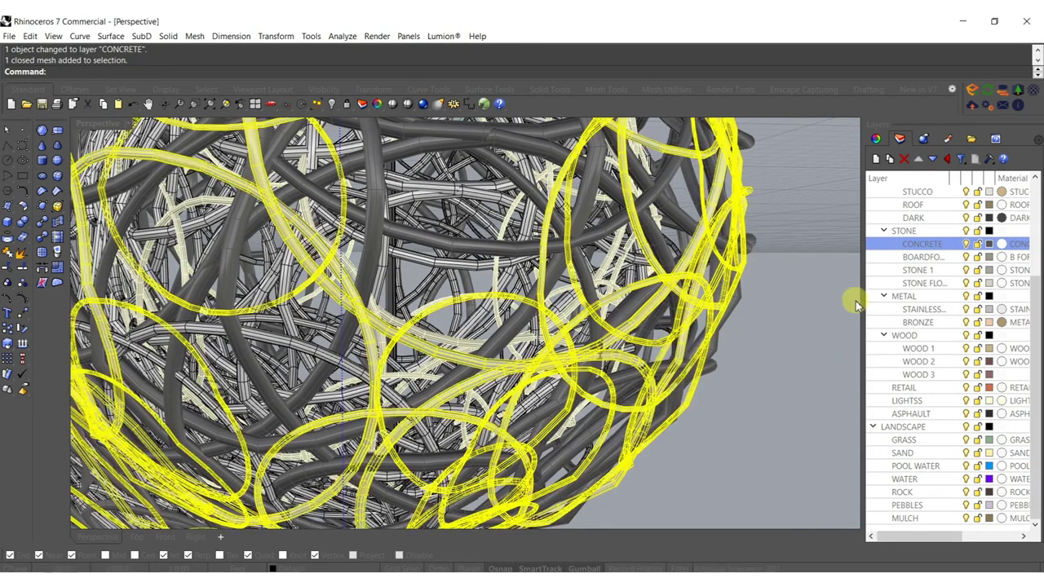
pyautogui.rightClick(922, 327)
pyautogui.click(952, 270)
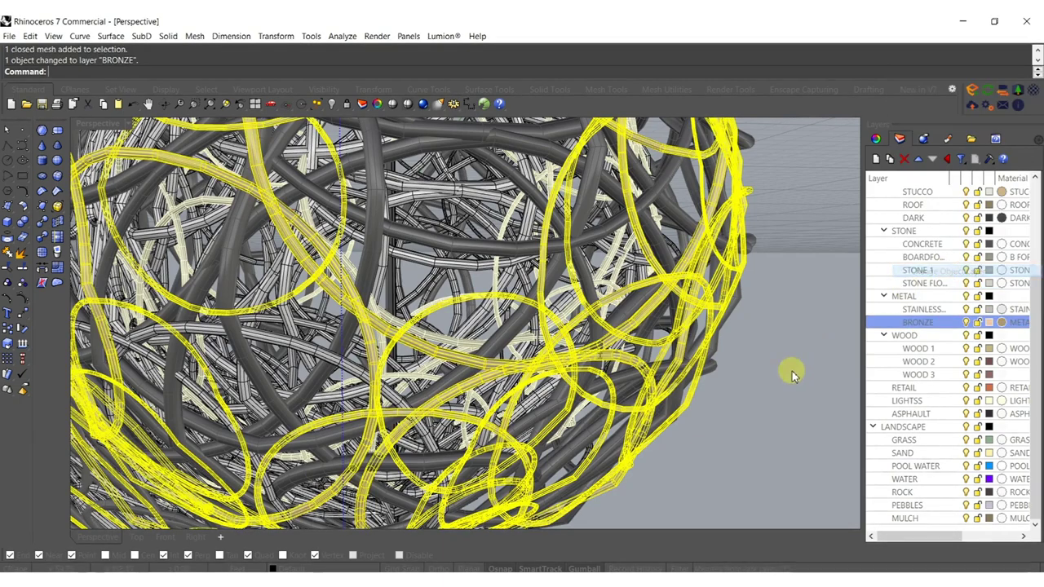
pyautogui.click(792, 373)
# Step: Select the three pipe meshes still on the Default layer and join them into one mesh
pyautogui.scroll(4, 555, 347)
pyautogui.click(458, 305)
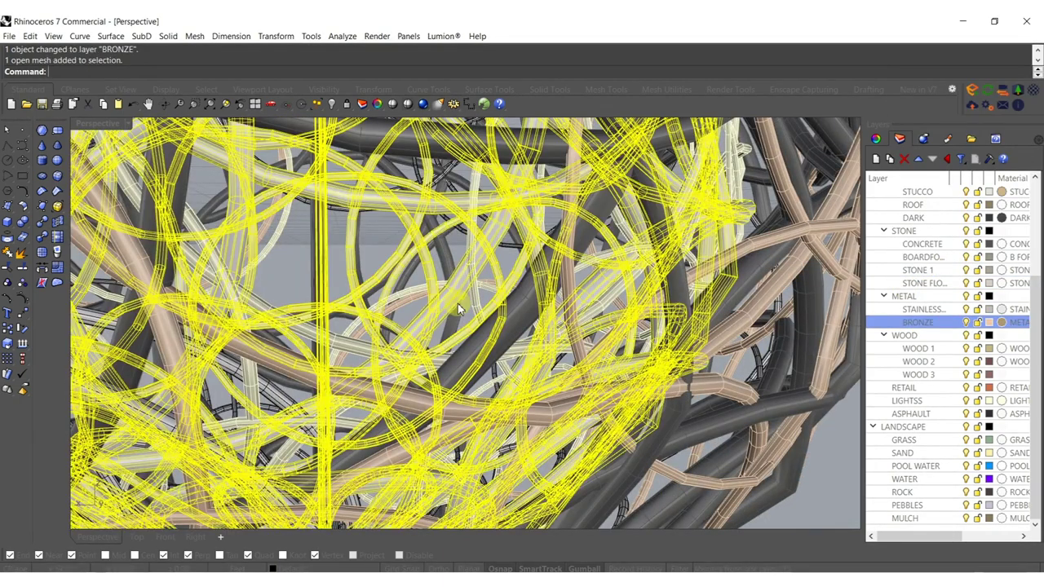
pyautogui.scroll(4, 440, 252)
pyautogui.click(467, 245)
pyautogui.click(487, 242)
pyautogui.scroll(-10, 519, 267)
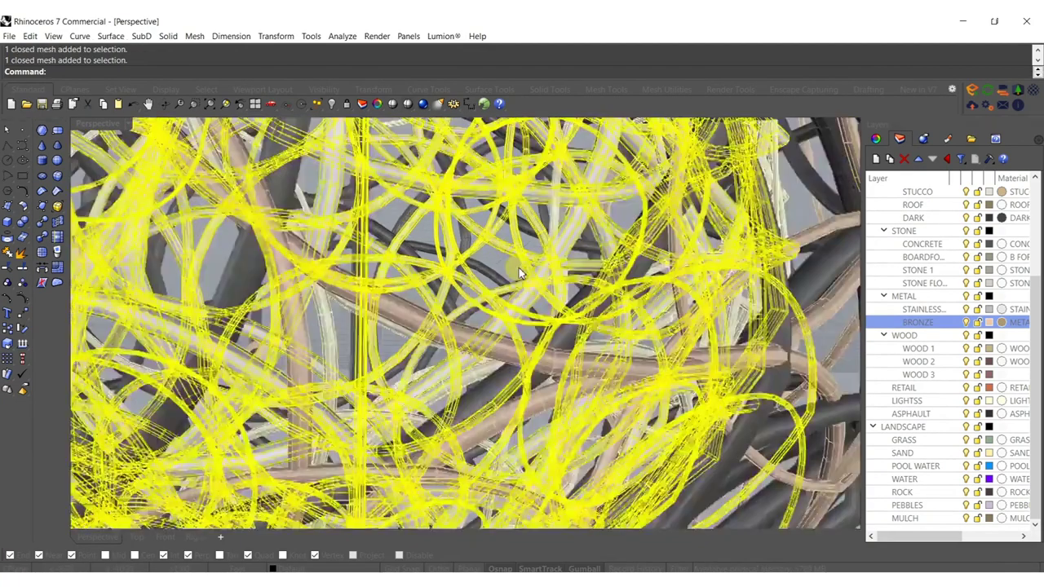
pyautogui.moveTo(553, 351); pyautogui.dragTo(527, 372, button='right')
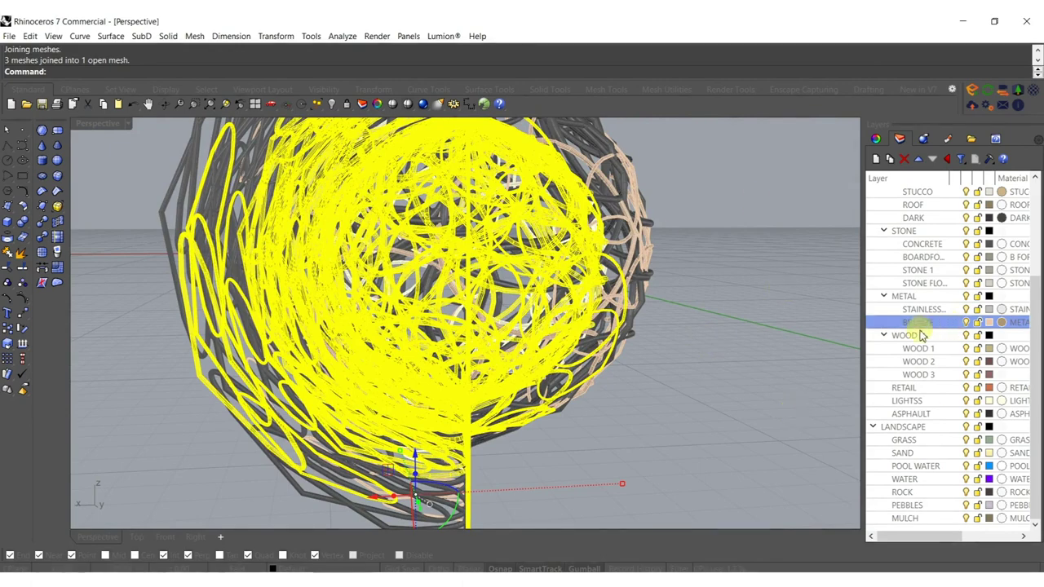
# Step: Move the joined pipe mesh to the BOARDFORM CONC layer
pyautogui.rightClick(922, 259)
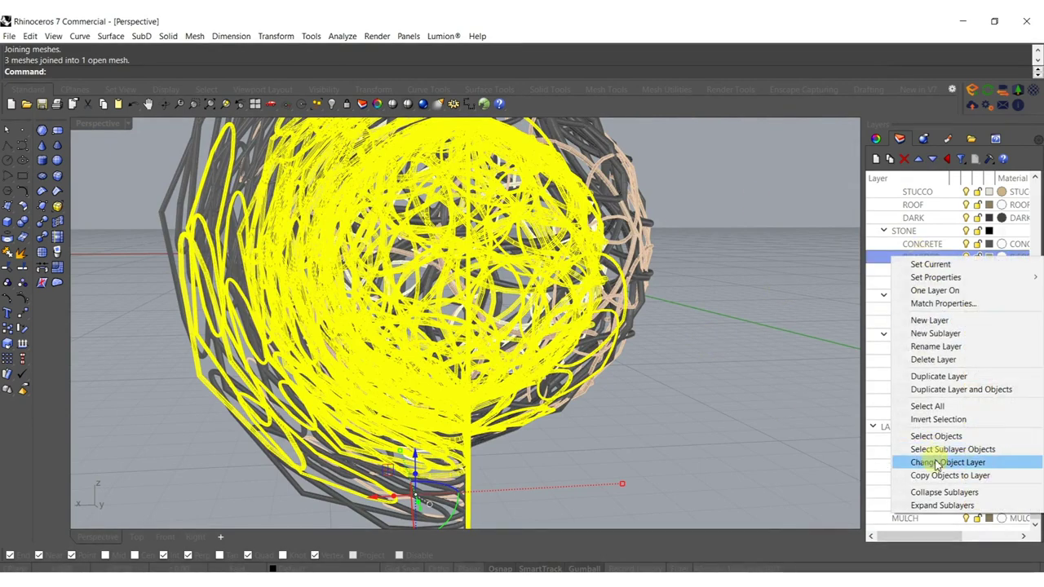
pyautogui.click(856, 460)
pyautogui.click(776, 430)
# Step: Set the Perspective viewport's display mode to Arctic
pyautogui.moveTo(613, 371); pyautogui.dragTo(304, 208, button='right')
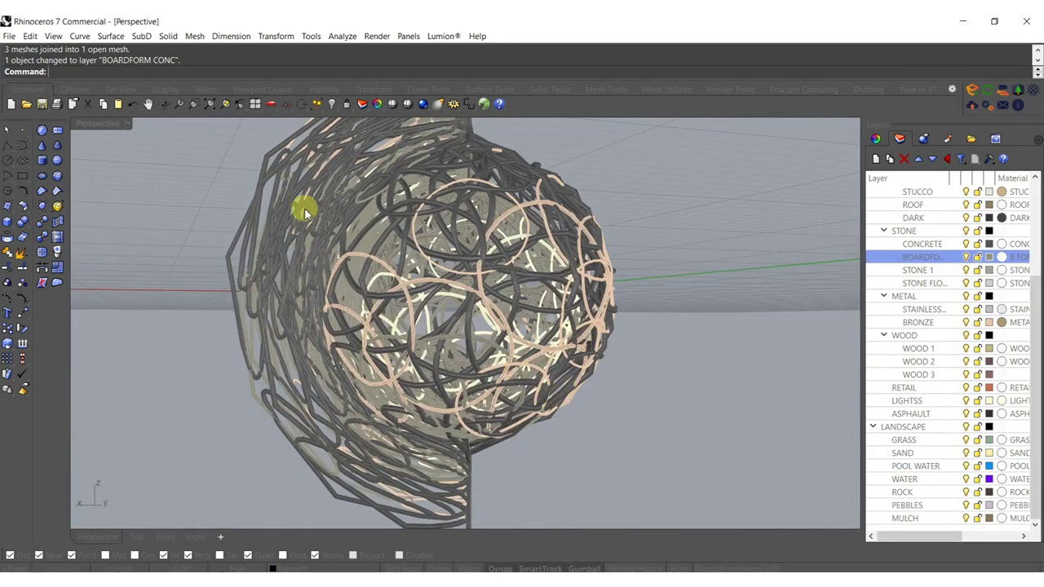
pyautogui.click(95, 123)
pyautogui.click(131, 261)
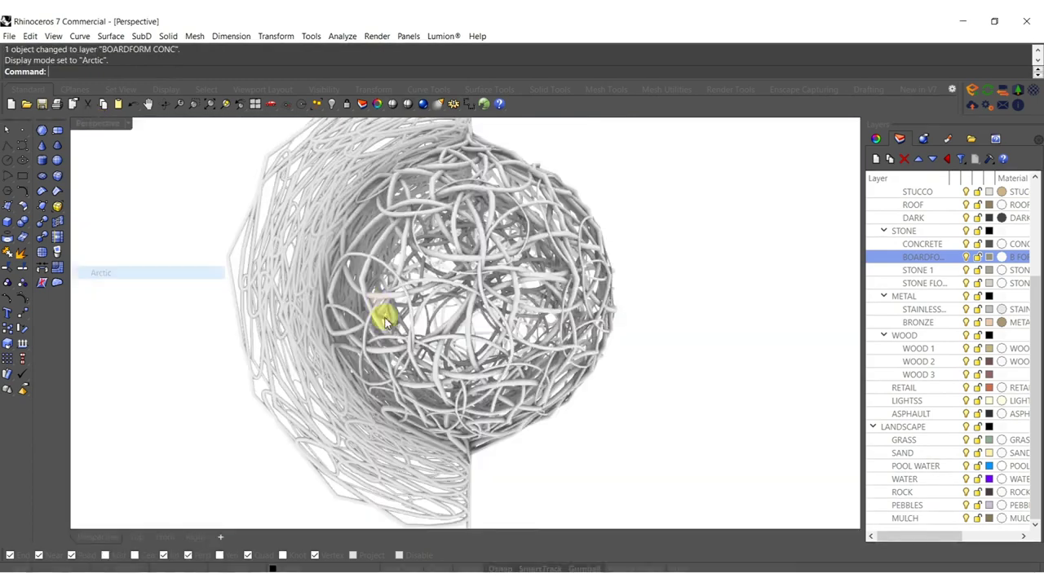
# Step: Set the Perspective viewport's display mode to Shaded and lock all four pipe meshes
pyautogui.moveTo(382, 344)
pyautogui.mouseDown(button='right')
pyautogui.moveTo(461, 367)
pyautogui.moveTo(596, 350)
pyautogui.moveTo(341, 343)
pyautogui.moveTo(366, 296)
pyautogui.moveTo(400, 343)
pyautogui.mouseUp(button='right')
pyautogui.middleClick(423, 349)
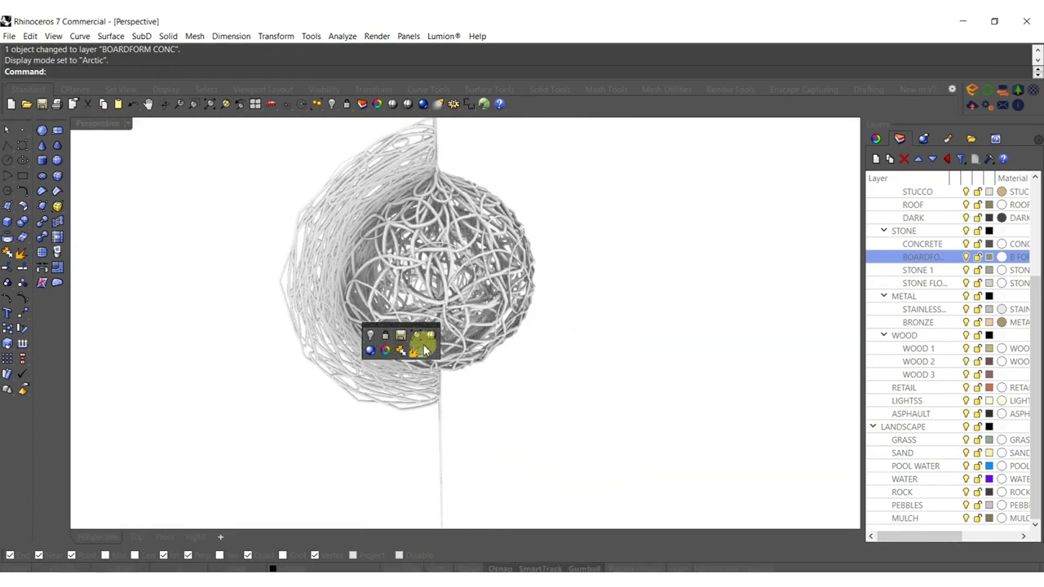
pyautogui.click(432, 336)
pyautogui.moveTo(648, 314)
pyautogui.mouseDown(button='right')
pyautogui.moveTo(641, 372)
pyautogui.moveTo(581, 369)
pyautogui.moveTo(583, 289)
pyautogui.mouseUp(button='right')
pyautogui.scroll(-9, 605, 359)
pyautogui.moveTo(595, 252); pyautogui.dragTo(325, 389)
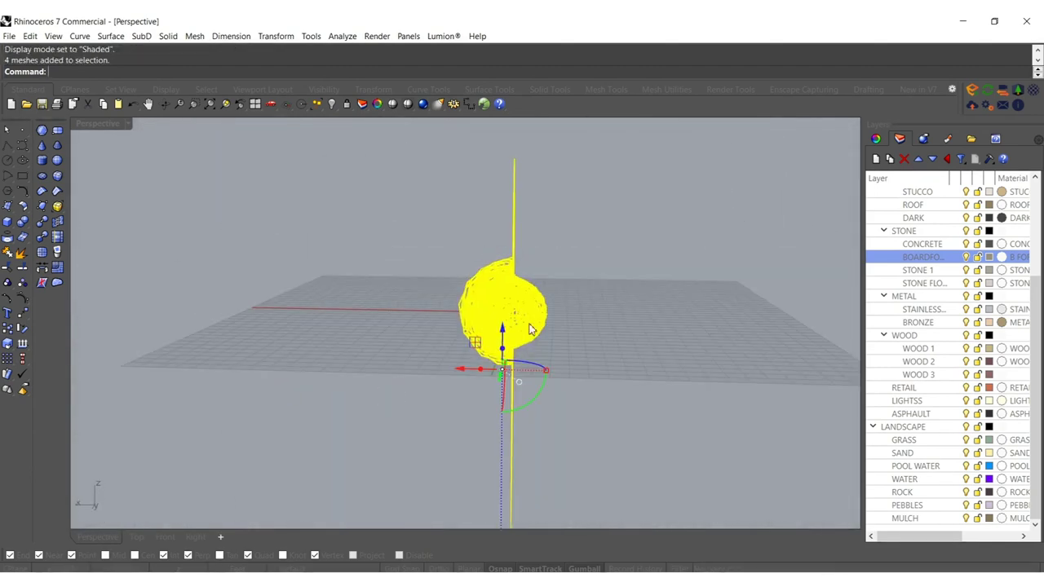
pyautogui.hotkey('ctrl', 'l')
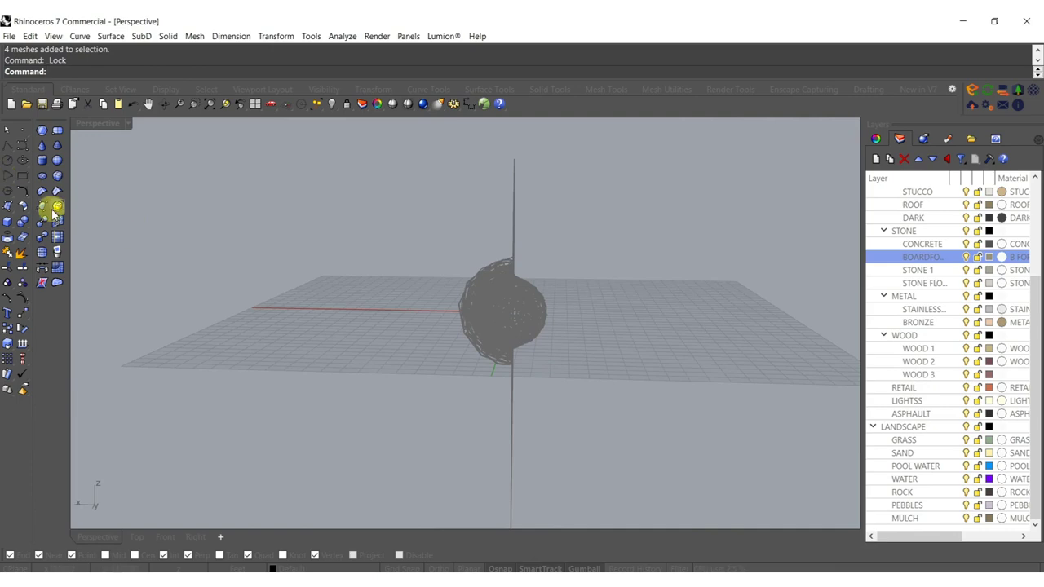
# Step: Create a large rectangular plane surface around the locked meshes, then reposition and scale it to form the ground
pyautogui.click(7, 208)
pyautogui.click(115, 211)
pyautogui.moveTo(155, 310); pyautogui.dragTo(236, 415, button='right')
pyautogui.click(231, 418)
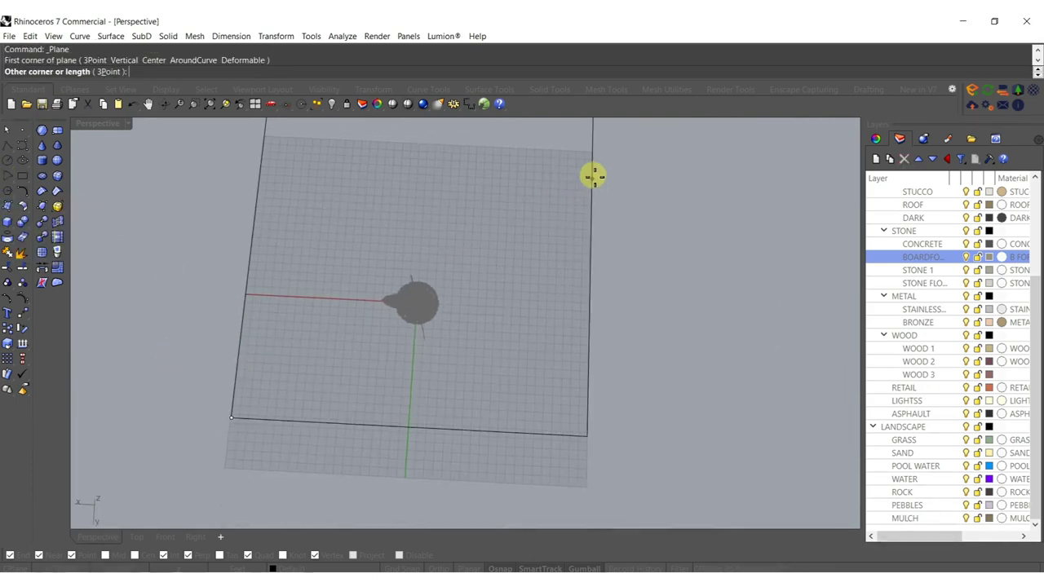
pyautogui.click(622, 168)
pyautogui.click(562, 250)
pyautogui.moveTo(557, 245); pyautogui.dragTo(548, 311)
pyautogui.moveTo(612, 315); pyautogui.dragTo(644, 318)
# Step: Rebuild the plane with a 125 by 125 point count and degree 3 in both directions
pyautogui.moveTo(522, 359); pyautogui.dragTo(505, 333, button='right')
pyautogui.write('ebuild')
pyautogui.press('Return')
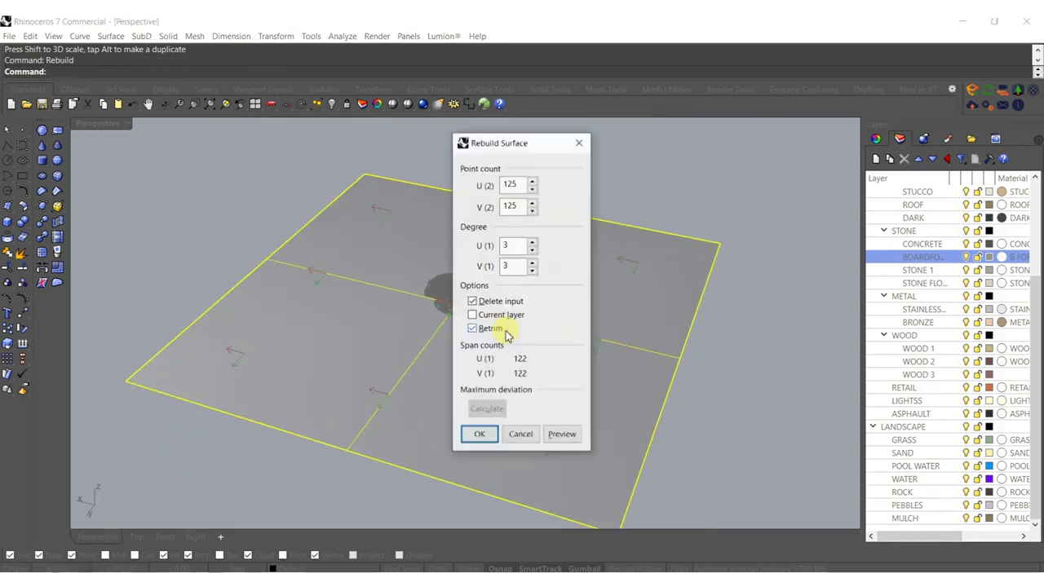
pyautogui.press('Return')
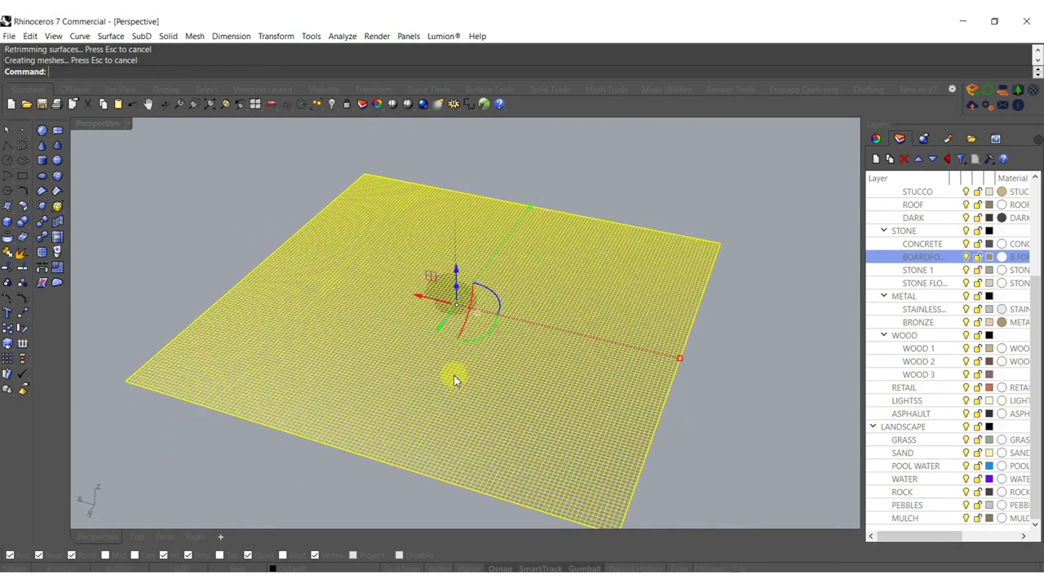
pyautogui.moveTo(455, 376); pyautogui.dragTo(505, 396, button='right')
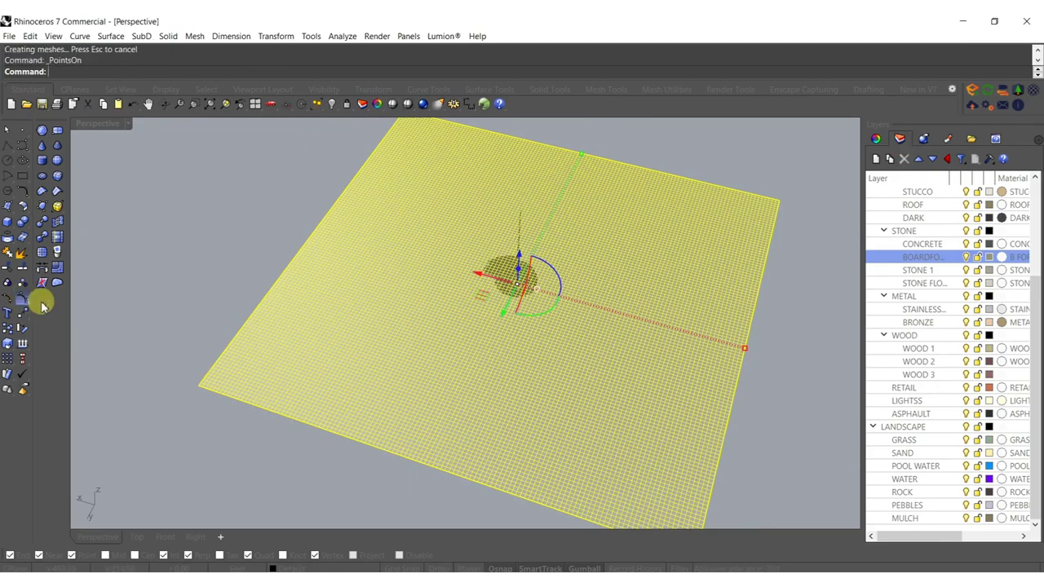
# Step: Turn on the plane's control points and brush-select branching strips of points radiating outward from the sphere
pyautogui.click(22, 300)
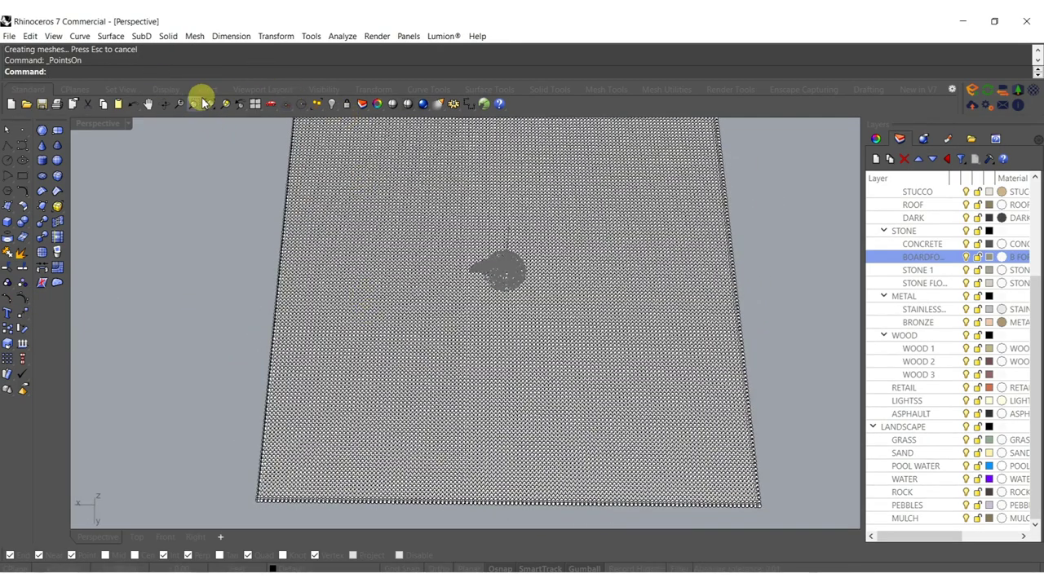
pyautogui.click(206, 89)
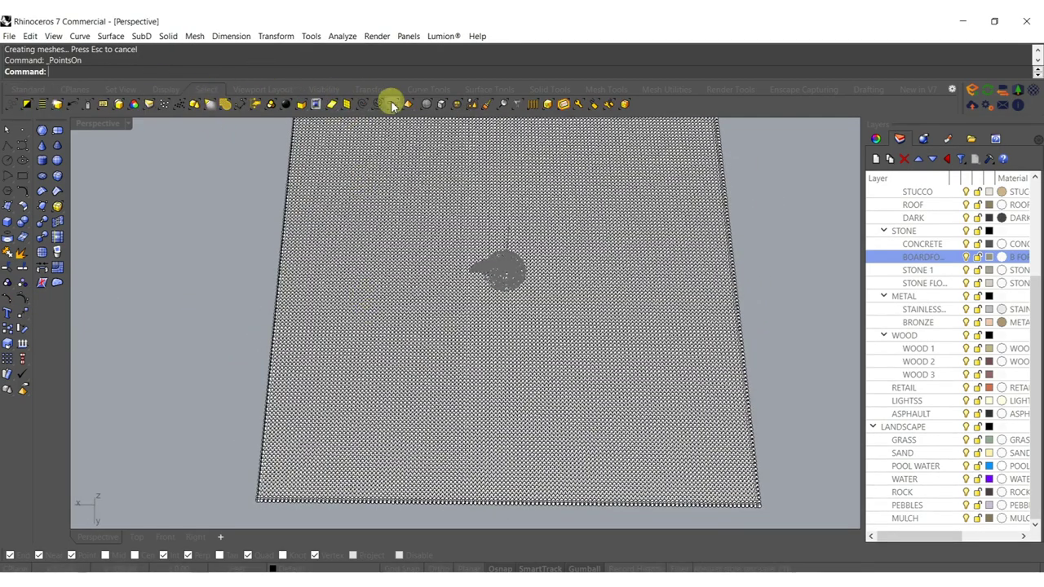
pyautogui.click(487, 105)
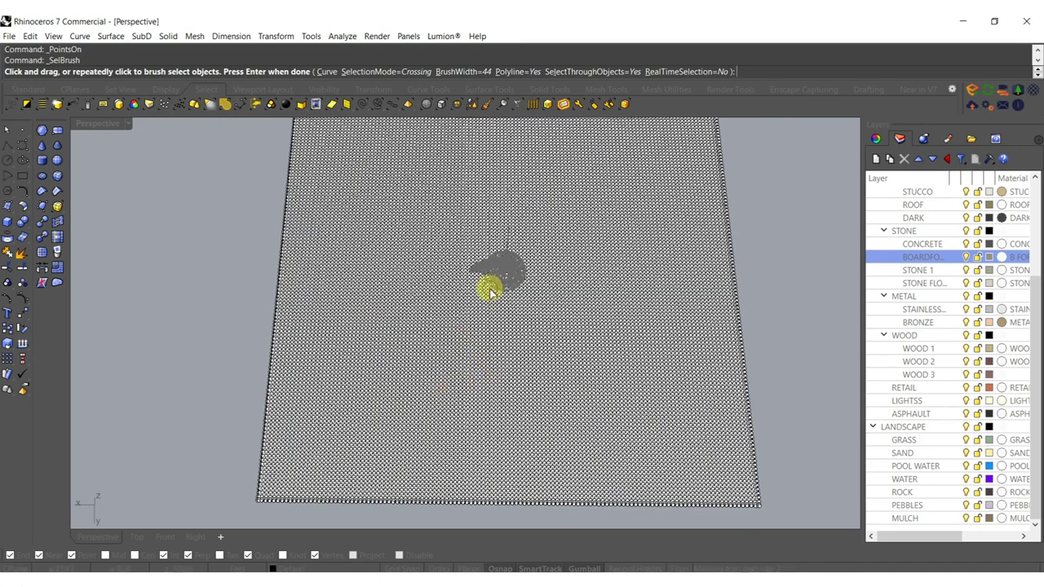
pyautogui.moveTo(492, 292); pyautogui.dragTo(512, 275)
pyautogui.moveTo(486, 305)
pyautogui.mouseDown()
pyautogui.moveTo(429, 334)
pyautogui.moveTo(380, 401)
pyautogui.moveTo(424, 315)
pyautogui.moveTo(484, 292)
pyautogui.moveTo(380, 277)
pyautogui.moveTo(338, 292)
pyautogui.moveTo(456, 257)
pyautogui.moveTo(413, 184)
pyautogui.moveTo(443, 189)
pyautogui.moveTo(510, 294)
pyautogui.moveTo(632, 380)
pyautogui.moveTo(543, 296)
pyautogui.moveTo(671, 303)
pyautogui.moveTo(563, 256)
pyautogui.moveTo(517, 270)
pyautogui.moveTo(627, 189)
pyautogui.moveTo(528, 244)
pyautogui.moveTo(491, 214)
pyautogui.mouseUp()
pyautogui.press('Return')
# Step: Exclude the surface itself from the selection and raise the selected control points into a first terrain tier
pyautogui.moveTo(495, 230); pyautogui.dragTo(506, 279, button='right')
pyautogui.keyDown('ctrl'); pyautogui.click(520, 410); pyautogui.keyUp('ctrl')
pyautogui.moveTo(514, 346)
pyautogui.keyDown('shift'); pyautogui.mouseDown(button='right')
pyautogui.moveTo(517, 393)
pyautogui.moveTo(517, 306)
pyautogui.mouseUp(button='right'); pyautogui.keyUp('shift')
pyautogui.scroll(5, 522, 326)
pyautogui.moveTo(498, 316); pyautogui.dragTo(500, 289)
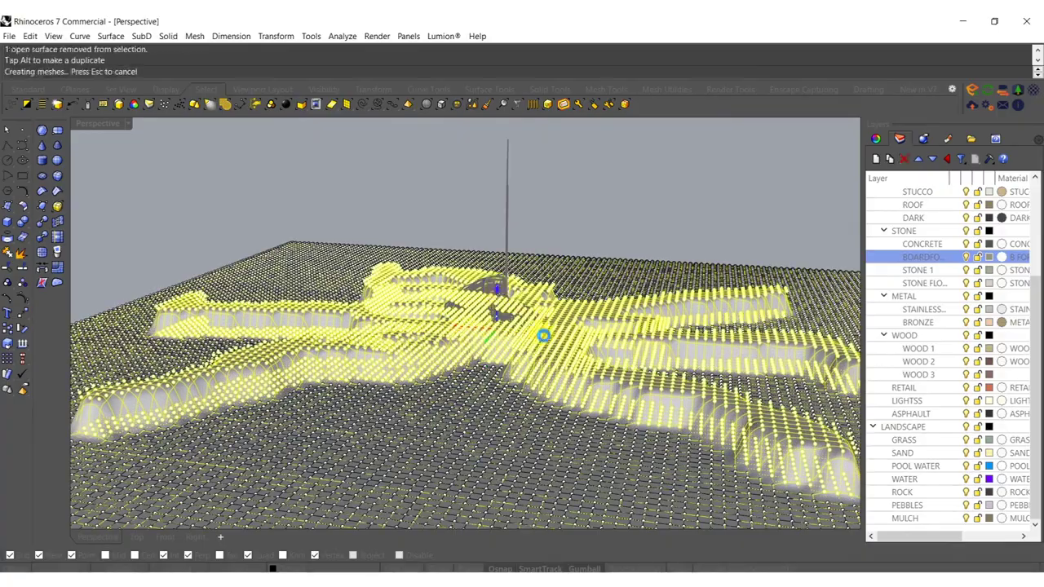
pyautogui.moveTo(499, 289); pyautogui.dragTo(528, 349, button='right')
pyautogui.press('Escape')
# Step: Brush-select control points on top of the raised front-right and right arms and around the sphere
pyautogui.moveTo(550, 405); pyautogui.dragTo(457, 133, button='right')
pyautogui.click(485, 104)
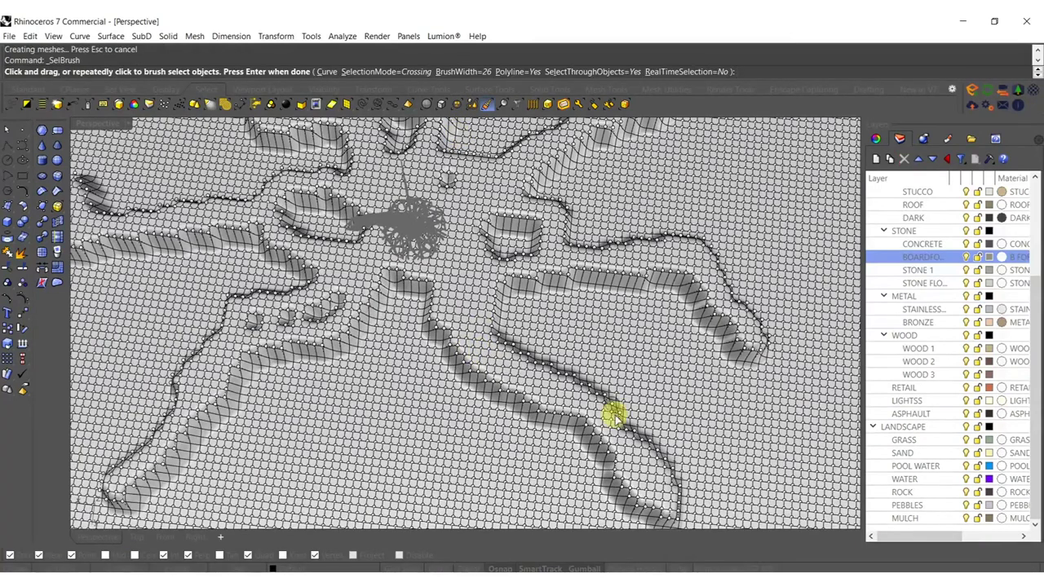
pyautogui.moveTo(651, 484)
pyautogui.mouseDown()
pyautogui.moveTo(601, 421)
pyautogui.moveTo(482, 373)
pyautogui.moveTo(463, 250)
pyautogui.mouseUp()
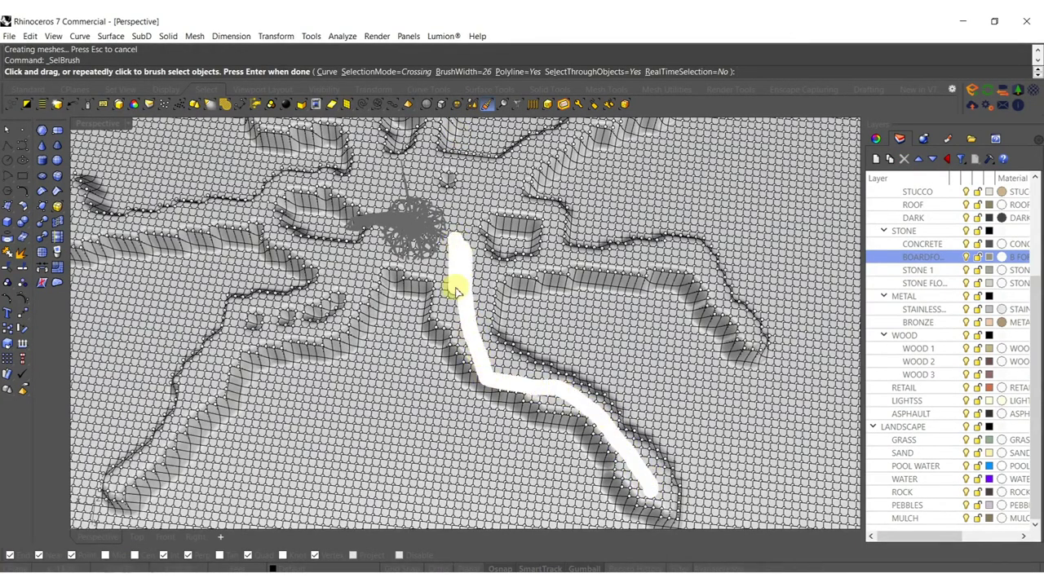
pyautogui.moveTo(455, 289); pyautogui.dragTo(476, 357)
pyautogui.moveTo(482, 281)
pyautogui.mouseDown()
pyautogui.moveTo(625, 254)
pyautogui.moveTo(729, 329)
pyautogui.moveTo(708, 255)
pyautogui.moveTo(601, 264)
pyautogui.moveTo(553, 244)
pyautogui.mouseUp()
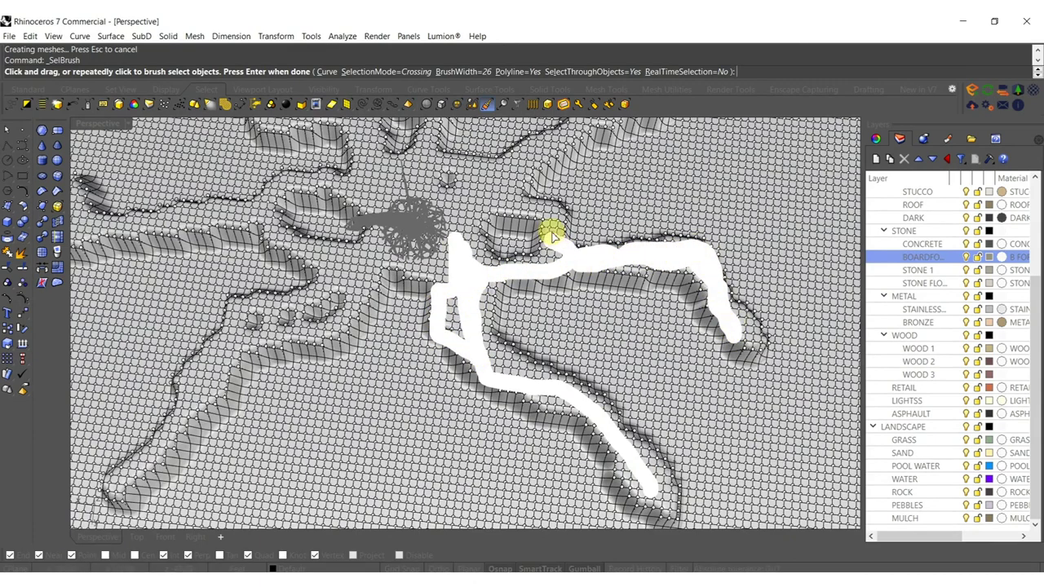
pyautogui.moveTo(527, 205)
pyautogui.mouseDown()
pyautogui.moveTo(436, 236)
pyautogui.moveTo(419, 210)
pyautogui.moveTo(400, 233)
pyautogui.moveTo(383, 211)
pyautogui.moveTo(424, 207)
pyautogui.moveTo(473, 226)
pyautogui.moveTo(478, 179)
pyautogui.moveTo(561, 147)
pyautogui.moveTo(462, 168)
pyautogui.moveTo(408, 208)
pyautogui.mouseUp()
pyautogui.moveTo(328, 188)
pyautogui.mouseDown()
pyautogui.moveTo(298, 182)
pyautogui.moveTo(270, 196)
pyautogui.mouseUp()
pyautogui.press('Return')
# Step: Add the control points on top of the raised front-left arm to the selection with brush strokes
pyautogui.keyDown('shift'); pyautogui.moveTo(320, 257); pyautogui.dragTo(359, 287, button='right'); pyautogui.keyUp('shift')
pyautogui.rightClick(398, 290)
pyautogui.moveTo(418, 270); pyautogui.dragTo(303, 327)
pyautogui.moveTo(273, 358)
pyautogui.mouseDown()
pyautogui.moveTo(281, 371)
pyautogui.moveTo(390, 357)
pyautogui.moveTo(430, 272)
pyautogui.mouseUp()
pyautogui.rightClick(431, 272)
pyautogui.keyDown('shift'); pyautogui.moveTo(276, 387); pyautogui.dragTo(313, 361, button='right'); pyautogui.keyUp('shift')
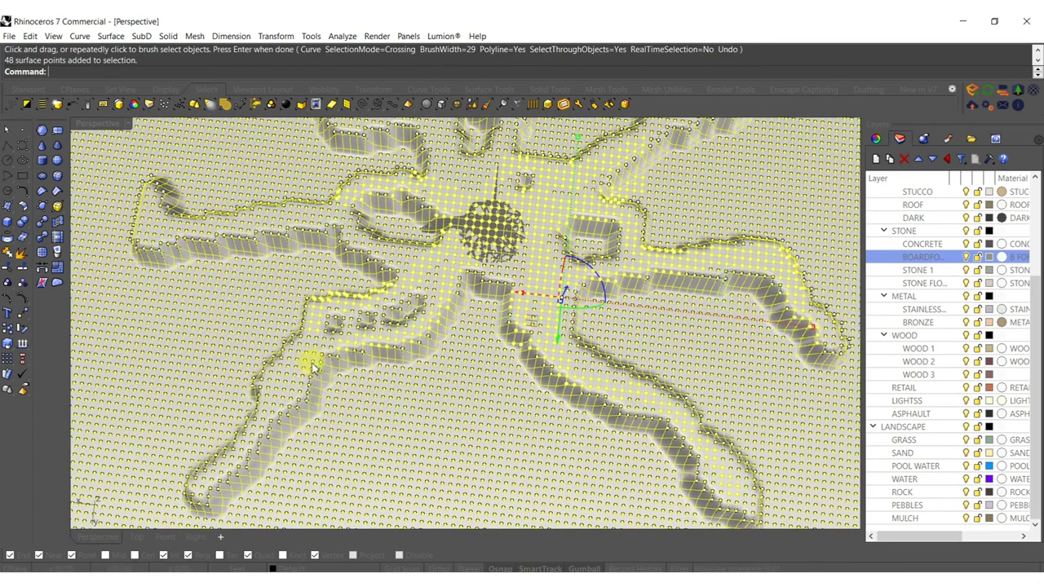
pyautogui.rightClick(313, 361)
pyautogui.moveTo(291, 357); pyautogui.dragTo(247, 446)
pyautogui.rightClick(247, 447)
# Step: Add the control points along the two rear raised arms to the selection with brush strokes
pyautogui.keyDown('shift'); pyautogui.moveTo(491, 194); pyautogui.dragTo(409, 306, button='right'); pyautogui.keyUp('shift')
pyautogui.rightClick(391, 277)
pyautogui.moveTo(380, 236)
pyautogui.mouseDown()
pyautogui.moveTo(357, 158)
pyautogui.moveTo(300, 176)
pyautogui.mouseUp()
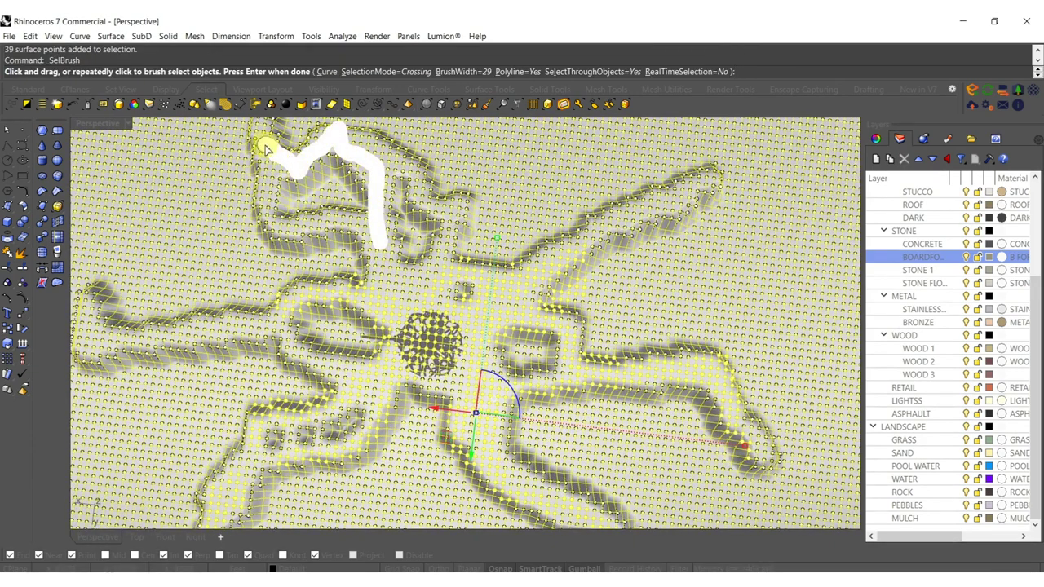
pyautogui.rightClick(275, 205)
pyautogui.keyDown('shift'); pyautogui.moveTo(434, 198); pyautogui.dragTo(373, 244, button='right'); pyautogui.keyUp('shift')
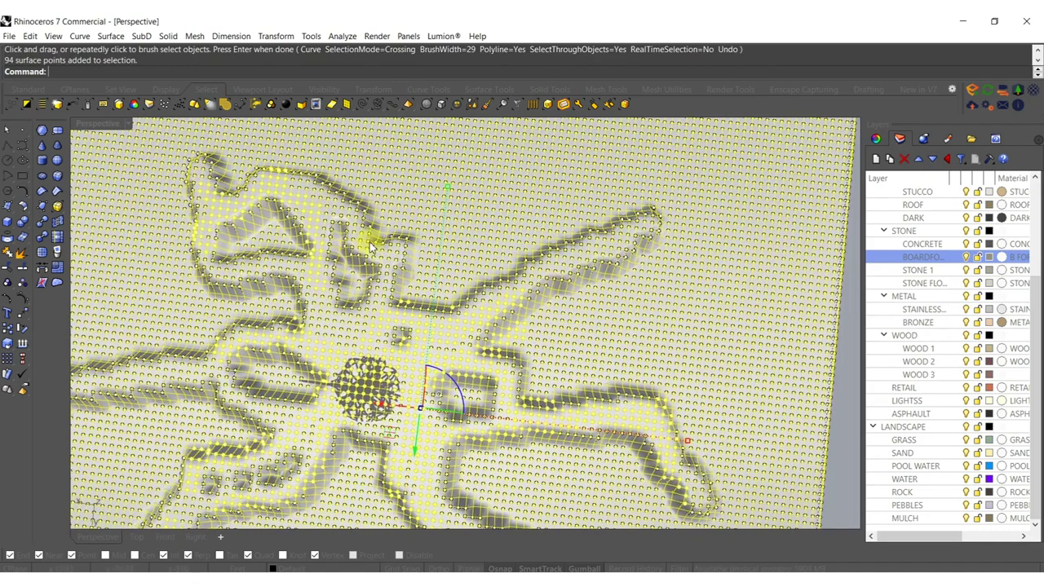
pyautogui.rightClick(369, 241)
pyautogui.moveTo(363, 235)
pyautogui.mouseDown()
pyautogui.moveTo(387, 269)
pyautogui.moveTo(375, 310)
pyautogui.moveTo(420, 310)
pyautogui.mouseUp()
pyautogui.moveTo(598, 253); pyautogui.dragTo(611, 249)
pyautogui.rightClick(611, 249)
# Step: Add the remaining control points beside the sphere and along the far-left raised arm to the brush selection
pyautogui.moveTo(491, 390)
pyautogui.keyDown('shift'); pyautogui.mouseDown(button='right')
pyautogui.moveTo(554, 369)
pyautogui.moveTo(545, 326)
pyautogui.mouseUp(button='right'); pyautogui.keyUp('shift')
pyautogui.rightClick(277, 330)
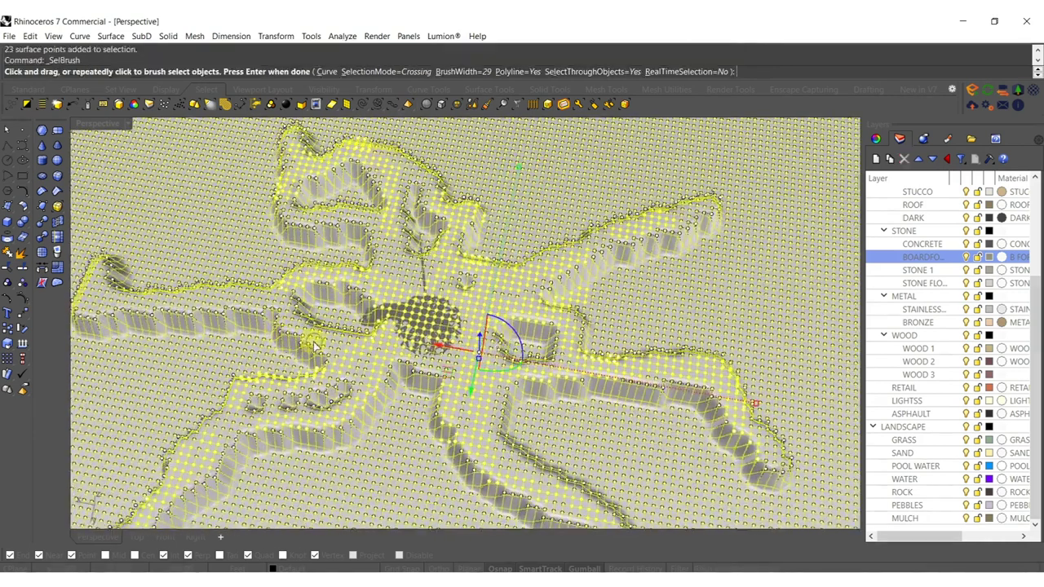
pyautogui.moveTo(357, 347); pyautogui.dragTo(356, 346)
pyautogui.rightClick(354, 345)
pyautogui.rightClick(267, 303)
pyautogui.moveTo(217, 299); pyautogui.dragTo(139, 302)
pyautogui.rightClick(137, 302)
# Step: Raise the selected control points vertically to form a second, higher terrain tier, then clear the selection
pyautogui.moveTo(430, 276); pyautogui.dragTo(510, 279, button='right')
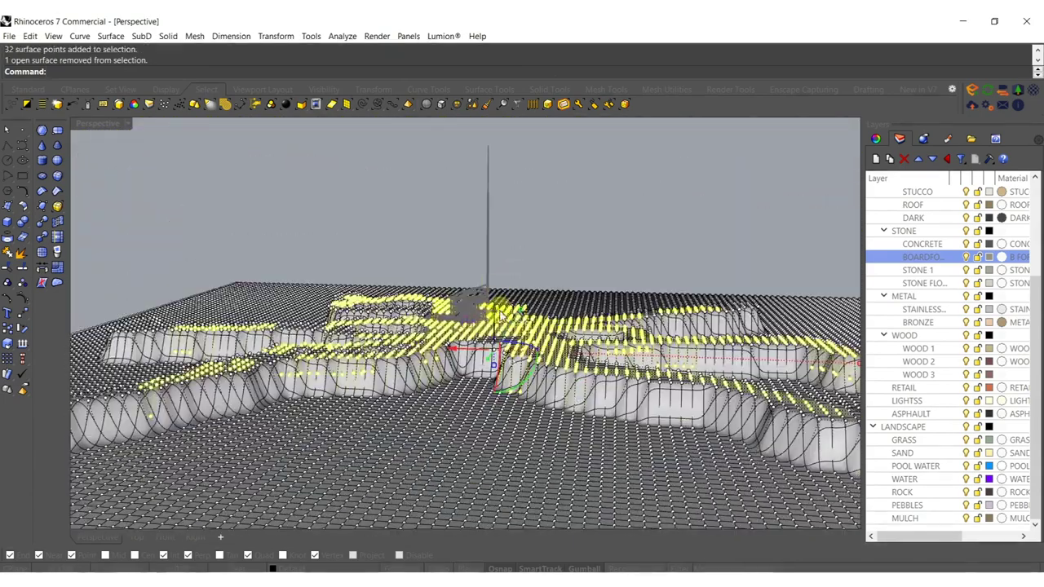
pyautogui.moveTo(495, 312); pyautogui.dragTo(491, 260)
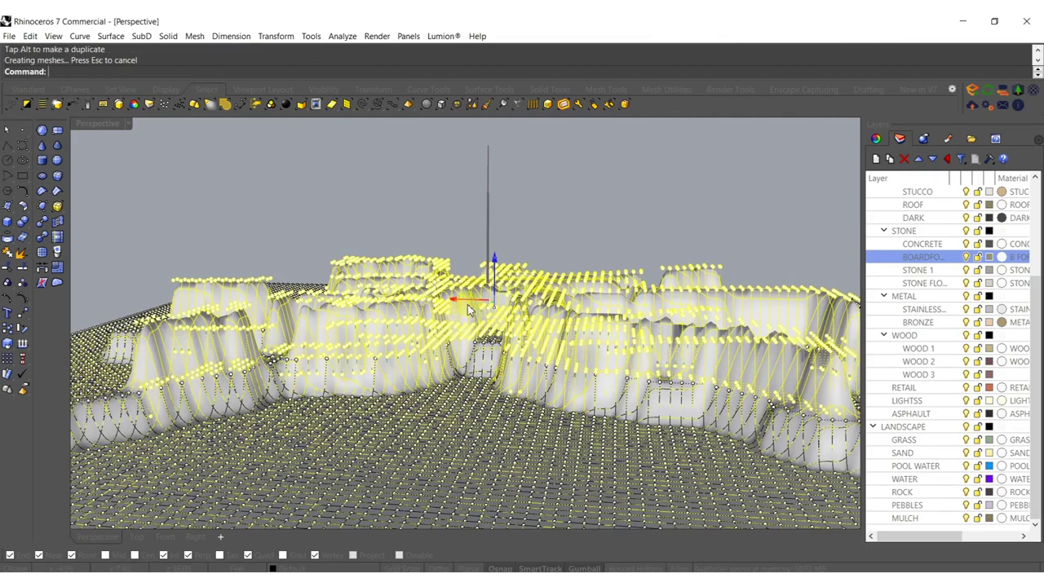
pyautogui.moveTo(481, 343); pyautogui.dragTo(480, 330, button='right')
pyautogui.scroll(3, 441, 282)
pyautogui.click(420, 319)
# Step: Brush-select a zigzag of upper control points across the terrain and raise them into uneven peaks, excluding the surface itself
pyautogui.scroll(-5, 414, 315)
pyautogui.moveTo(401, 368)
pyautogui.mouseDown(button='right')
pyautogui.moveTo(400, 354)
pyautogui.moveTo(416, 365)
pyautogui.mouseUp(button='right')
pyautogui.rightClick(335, 335)
pyautogui.moveTo(181, 256)
pyautogui.mouseDown()
pyautogui.moveTo(225, 300)
pyautogui.moveTo(286, 295)
pyautogui.moveTo(361, 312)
pyautogui.moveTo(436, 285)
pyautogui.moveTo(461, 318)
pyautogui.moveTo(496, 319)
pyautogui.moveTo(531, 340)
pyautogui.moveTo(562, 298)
pyautogui.moveTo(581, 325)
pyautogui.moveTo(659, 275)
pyautogui.moveTo(687, 321)
pyautogui.moveTo(727, 291)
pyautogui.moveTo(740, 326)
pyautogui.moveTo(762, 299)
pyautogui.moveTo(795, 323)
pyautogui.mouseUp()
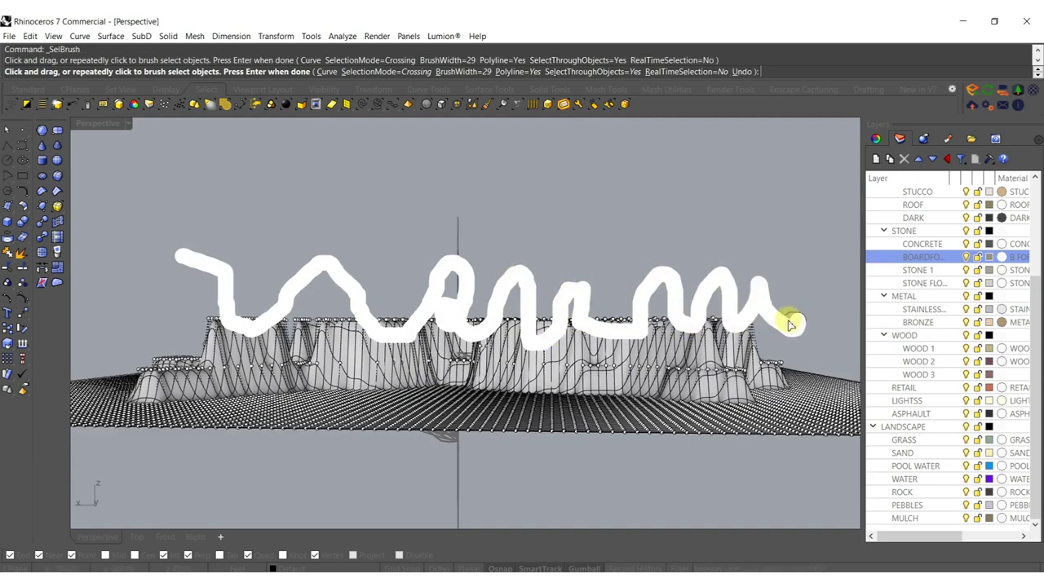
pyautogui.press('Return')
pyautogui.moveTo(527, 418)
pyautogui.mouseDown(button='right')
pyautogui.moveTo(473, 318)
pyautogui.moveTo(483, 277)
pyautogui.mouseUp(button='right')
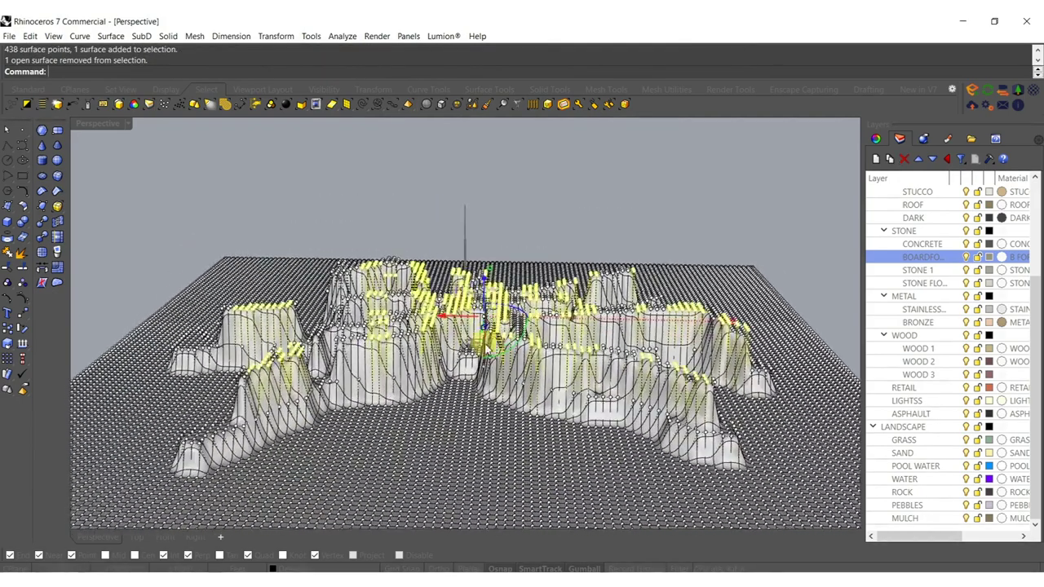
pyautogui.moveTo(484, 268); pyautogui.dragTo(481, 232)
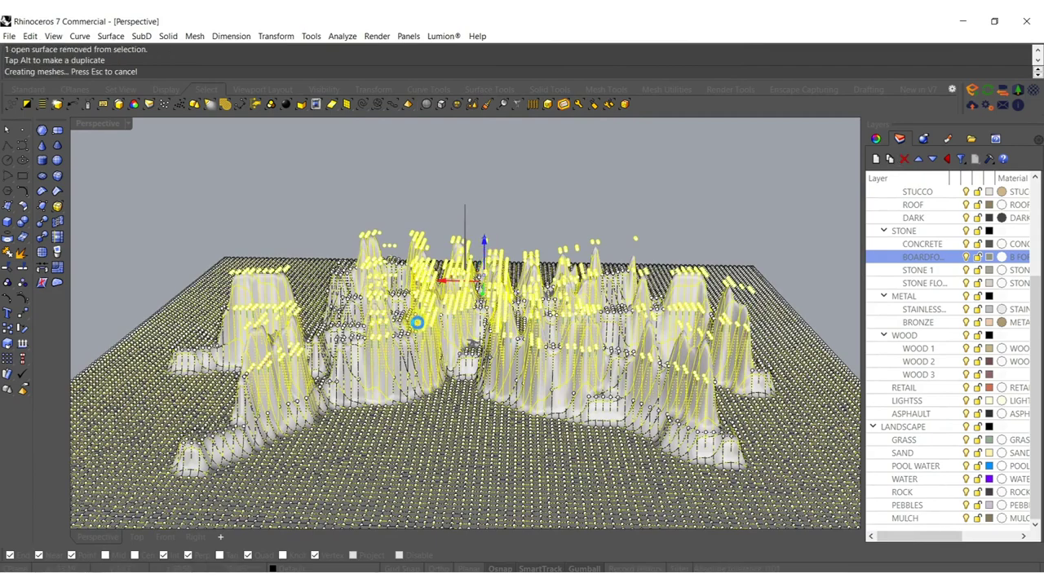
pyautogui.moveTo(426, 295); pyautogui.dragTo(427, 325, button='right')
pyautogui.click(383, 297)
# Step: Brush-select scattered control points at the peak tops, including the central ones, and raise them into taller summits
pyautogui.rightClick(382, 297)
pyautogui.moveTo(168, 222)
pyautogui.mouseDown()
pyautogui.moveTo(209, 234)
pyautogui.moveTo(248, 312)
pyautogui.moveTo(350, 243)
pyautogui.moveTo(432, 310)
pyautogui.moveTo(491, 238)
pyautogui.moveTo(507, 314)
pyautogui.moveTo(566, 259)
pyautogui.moveTo(601, 296)
pyautogui.moveTo(641, 285)
pyautogui.moveTo(686, 314)
pyautogui.moveTo(698, 285)
pyautogui.moveTo(730, 270)
pyautogui.mouseUp()
pyautogui.press('Return')
pyautogui.keyDown('ctrl'); pyautogui.click(490, 450); pyautogui.keyUp('ctrl')
pyautogui.scroll(5, 484, 298)
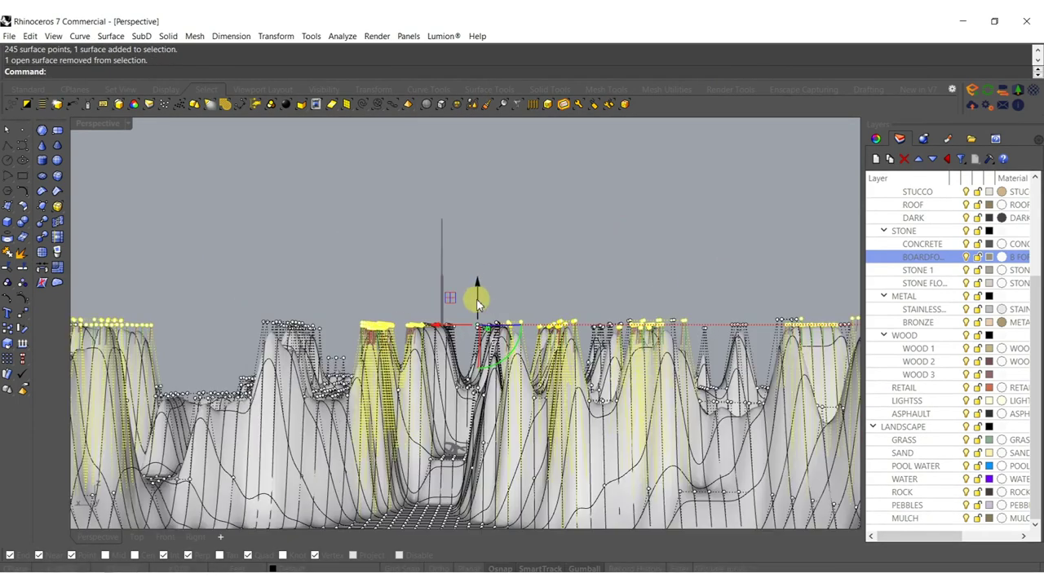
pyautogui.press('Return')
pyautogui.moveTo(412, 288)
pyautogui.mouseDown()
pyautogui.moveTo(461, 322)
pyautogui.moveTo(494, 285)
pyautogui.moveTo(486, 334)
pyautogui.mouseUp()
pyautogui.press('Return')
pyautogui.keyDown('ctrl'); pyautogui.click(450, 397); pyautogui.keyUp('ctrl')
pyautogui.moveTo(486, 292); pyautogui.dragTo(482, 237)
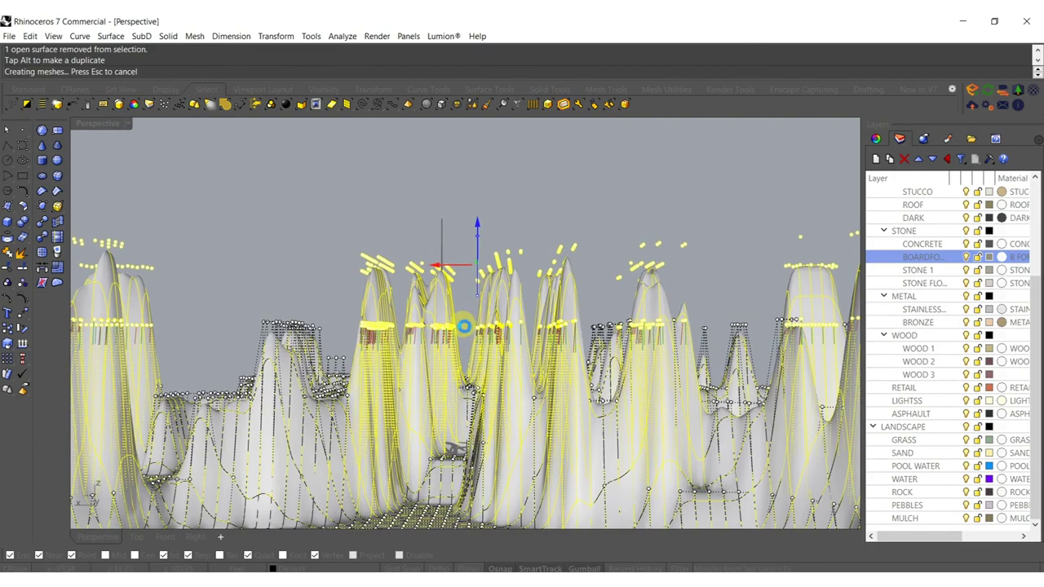
pyautogui.press('Escape')
# Step: Smooth the sculpted terrain surface
pyautogui.moveTo(465, 350); pyautogui.dragTo(412, 330, button='right')
pyautogui.click(401, 311)
pyautogui.write('Smo')
pyautogui.press('Return')
pyautogui.press('Return')
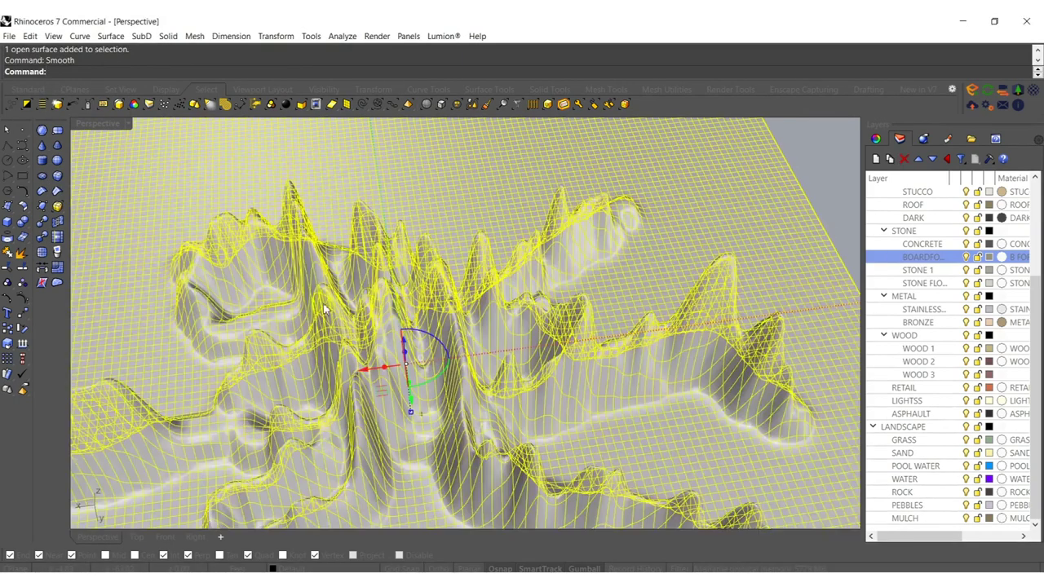
# Step: Convert the terrain surface to a polygon mesh at the preset density and delete the original surface
pyautogui.click(43, 253)
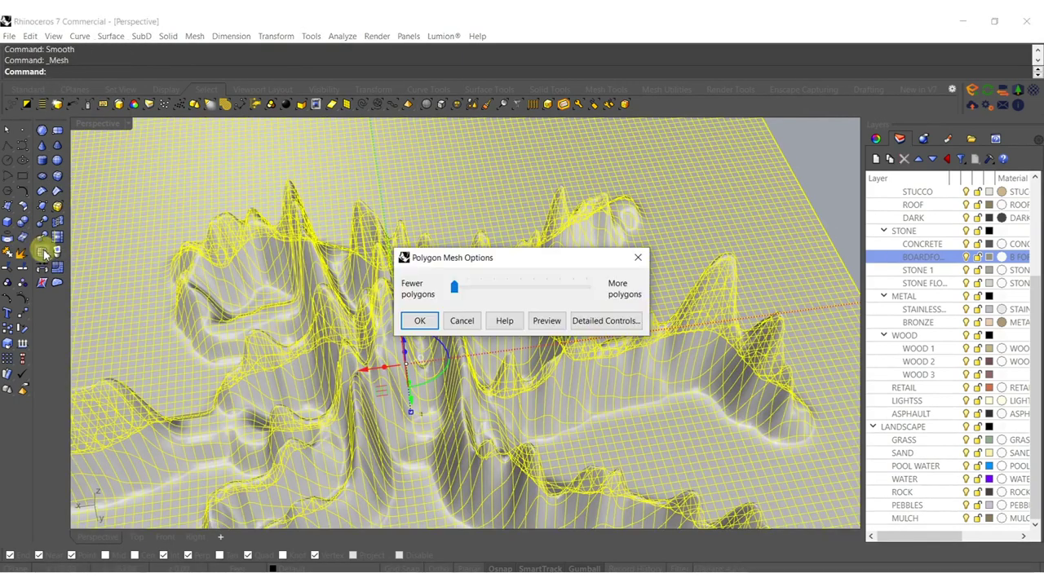
pyautogui.click(417, 319)
pyautogui.moveTo(425, 335); pyautogui.dragTo(439, 307, button='right')
pyautogui.press('Delete')
# Step: Reduce the terrain mesh by 55 percent three times in succession
pyautogui.click(474, 299)
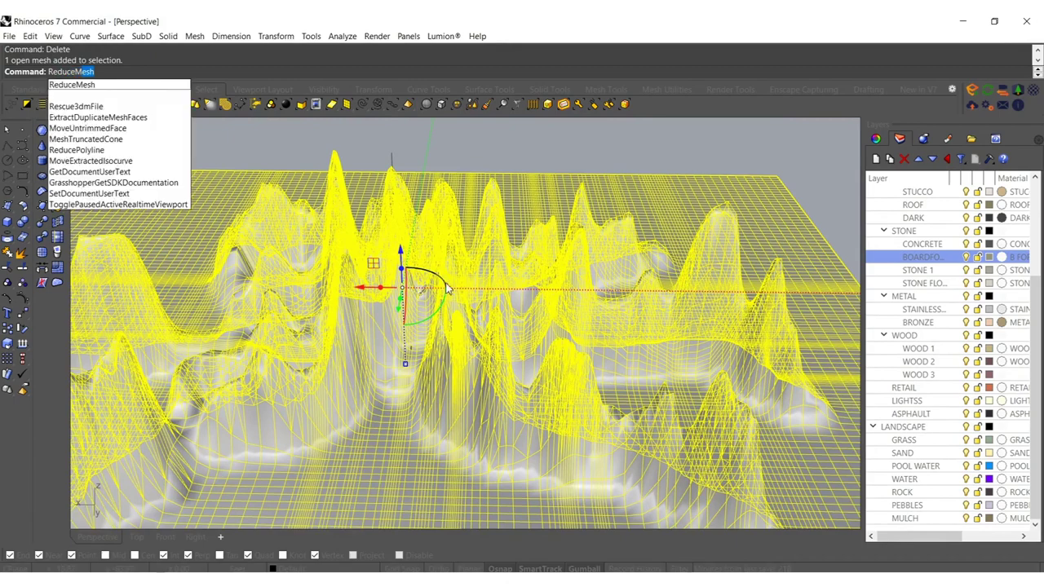
pyautogui.press('Return')
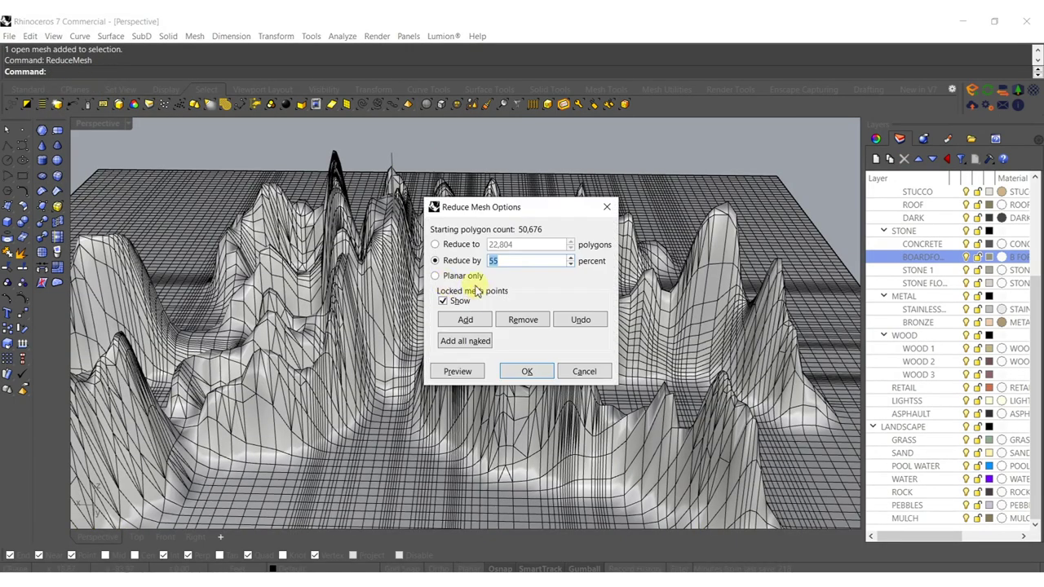
pyautogui.click(526, 372)
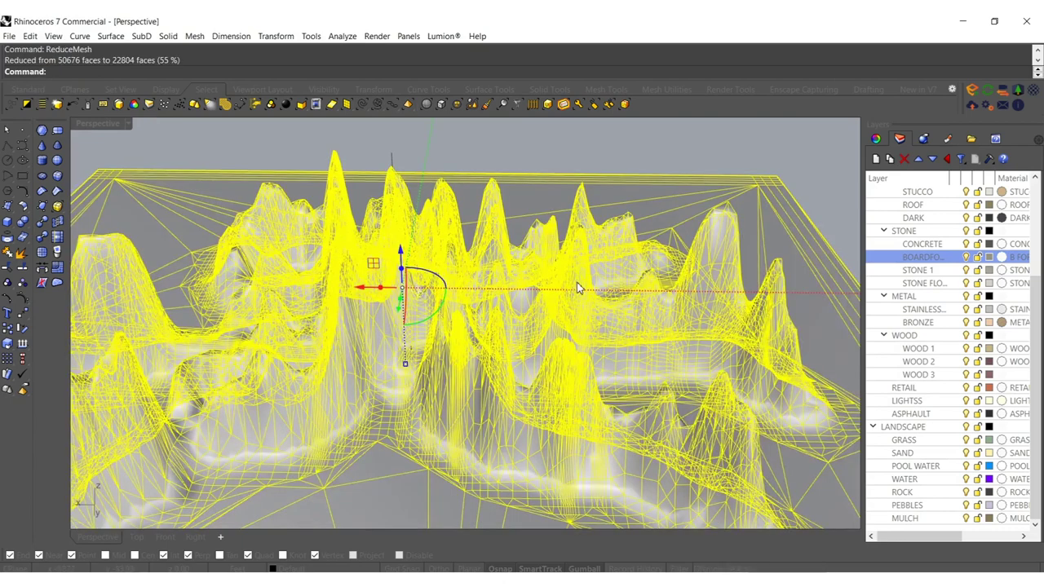
pyautogui.rightClick(576, 282)
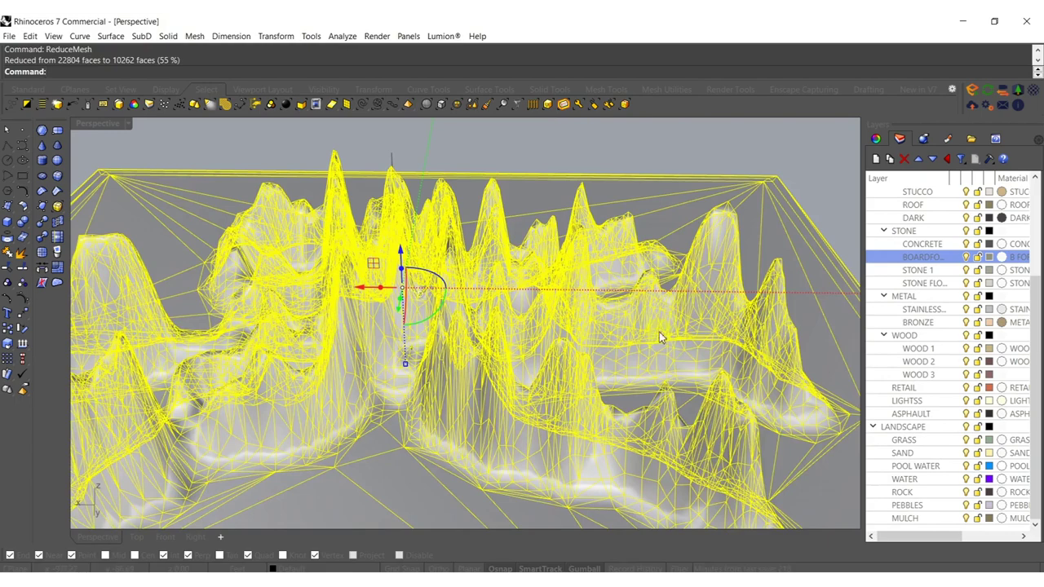
pyautogui.rightClick(708, 258)
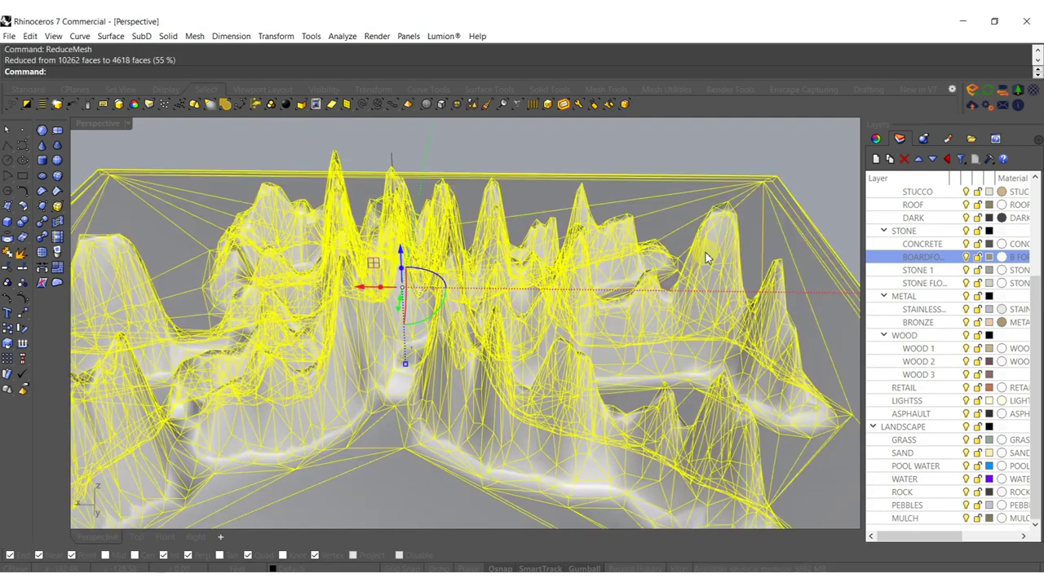
pyautogui.moveTo(364, 306); pyautogui.dragTo(386, 271, button='right')
pyautogui.press('Escape')
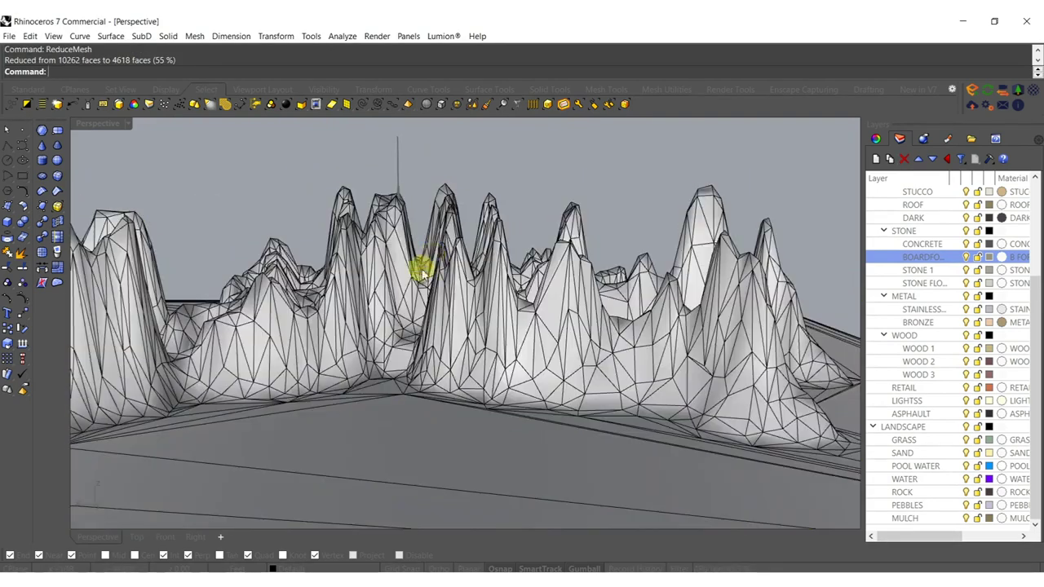
# Step: Select the mesh faces and vertices at the top of the central peak and raise them well above the neighbouring peaks
pyautogui.click(423, 313)
pyautogui.moveTo(424, 313); pyautogui.dragTo(394, 276, button='right')
pyautogui.click(410, 216)
pyautogui.scroll(4, 410, 217)
pyautogui.keyDown('ctrl'); pyautogui.keyDown('shift'); pyautogui.moveTo(303, 215); pyautogui.dragTo(560, 345); pyautogui.keyUp('shift'); pyautogui.keyUp('ctrl')
pyautogui.moveTo(432, 345)
pyautogui.mouseDown()
pyautogui.moveTo(432, 249)
pyautogui.moveTo(433, 381)
pyautogui.moveTo(433, 343)
pyautogui.mouseUp()
pyautogui.press('Escape')
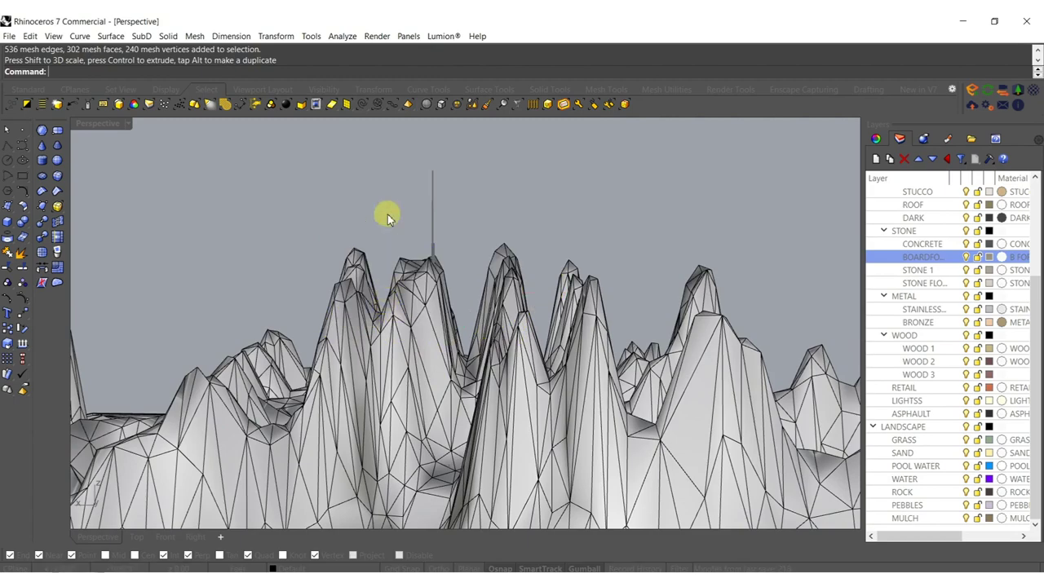
pyautogui.keyDown('ctrl'); pyautogui.keyDown('shift'); pyautogui.moveTo(385, 212); pyautogui.dragTo(471, 365); pyautogui.keyUp('shift'); pyautogui.keyUp('ctrl')
pyautogui.moveTo(435, 272); pyautogui.dragTo(435, 169)
pyautogui.press('Escape')
# Step: Select the upper faces and vertices of the peaks across the terrain and adjust their height around the central peak
pyautogui.moveTo(480, 264); pyautogui.dragTo(533, 294, button='right')
pyautogui.keyDown('ctrl'); pyautogui.keyDown('shift'); pyautogui.moveTo(599, 193); pyautogui.dragTo(684, 297); pyautogui.keyUp('shift'); pyautogui.keyUp('ctrl')
pyautogui.moveTo(652, 276); pyautogui.dragTo(437, 309, button='right')
pyautogui.moveTo(167, 243); pyautogui.dragTo(844, 318)
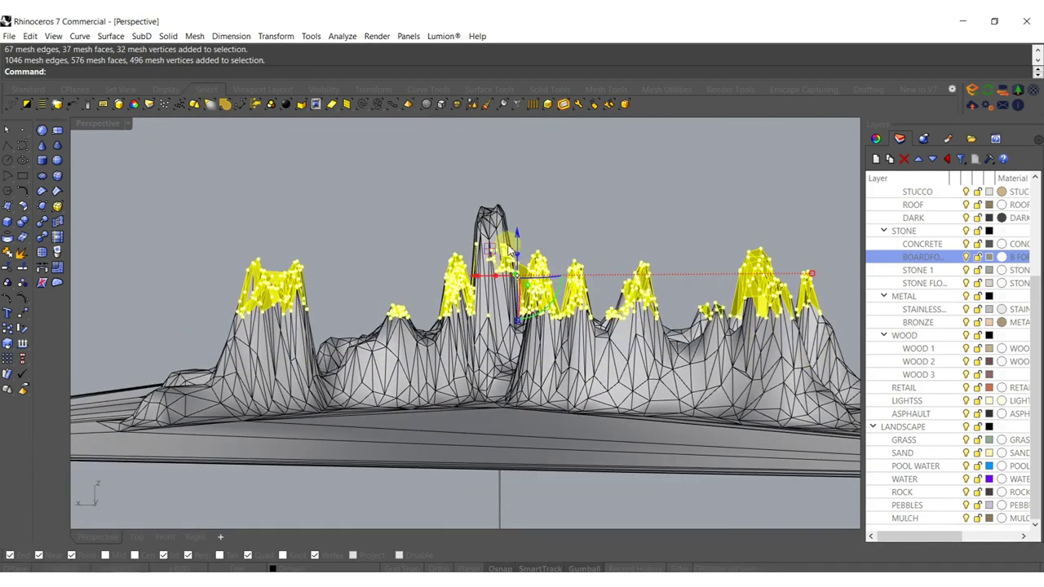
pyautogui.moveTo(517, 232); pyautogui.dragTo(518, 245)
pyautogui.press('Escape')
pyautogui.scroll(7, 471, 198)
pyautogui.keyDown('ctrl'); pyautogui.keyDown('shift'); pyautogui.moveTo(466, 192); pyautogui.dragTo(490, 135); pyautogui.keyUp('shift'); pyautogui.keyUp('ctrl')
pyautogui.press('Escape')
# Step: Reduce the terrain mesh once more by 55 percent
pyautogui.moveTo(518, 243); pyautogui.dragTo(530, 400, button='right')
pyautogui.click(529, 413)
pyautogui.keyDown('shift'); pyautogui.moveTo(520, 473); pyautogui.dragTo(452, 462, button='right'); pyautogui.keyUp('shift')
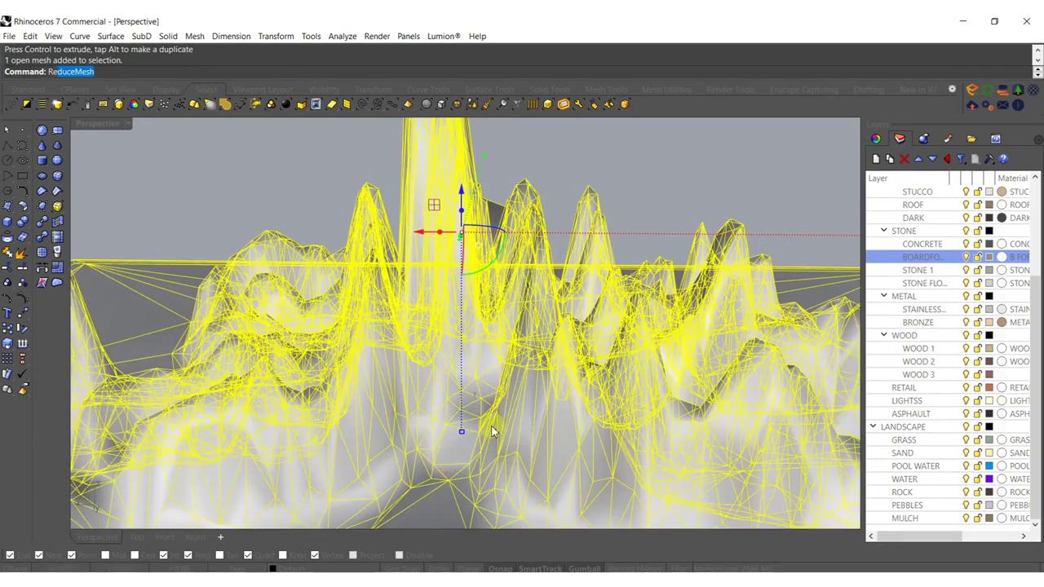
pyautogui.press('Return')
pyautogui.press('Return')
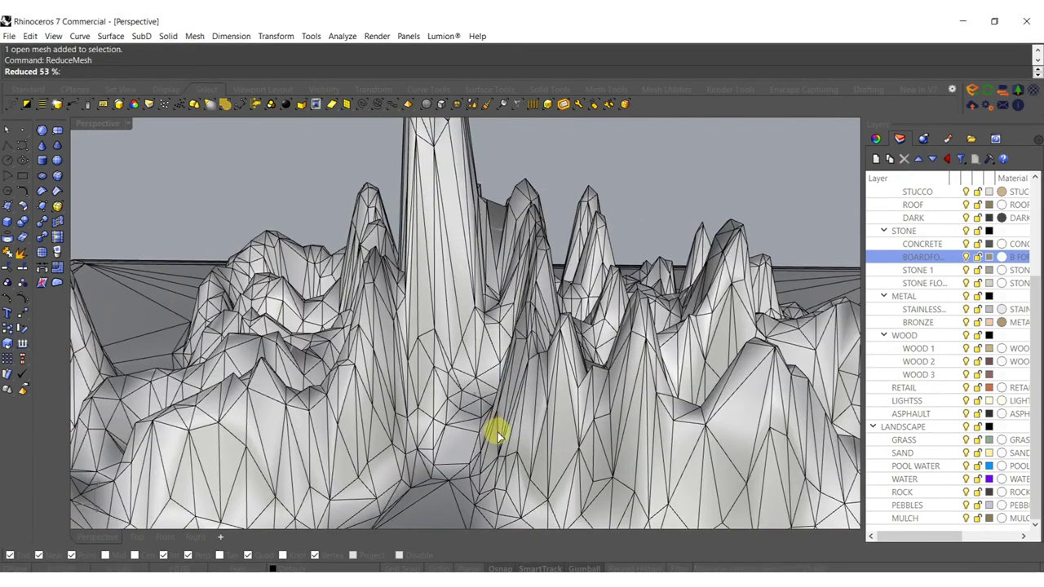
pyautogui.press('Escape')
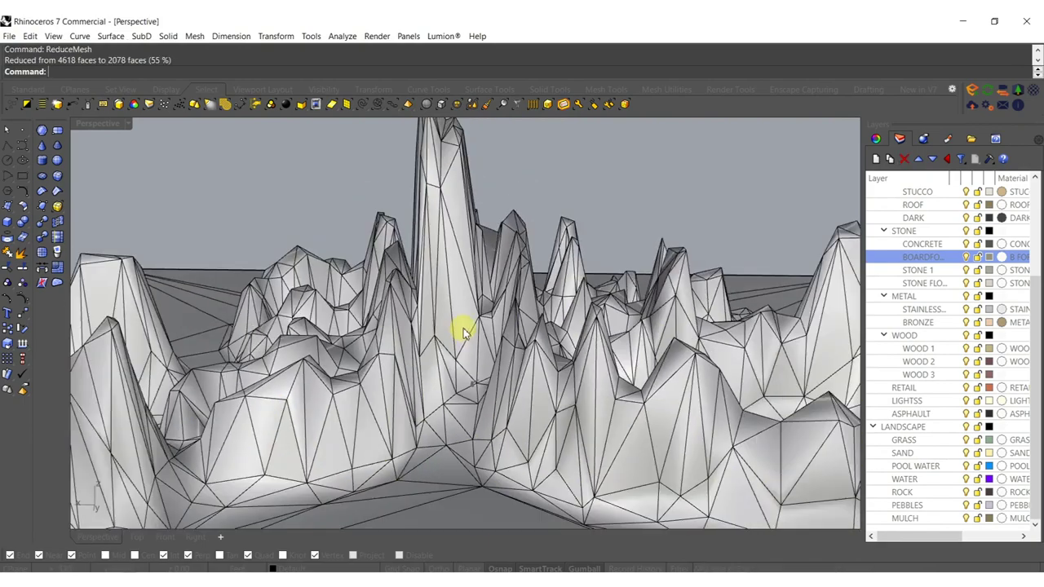
# Step: Adjust the vertical position of the whole terrain mesh and resize it relative to the suspended sphere
pyautogui.scroll(5, 480, 326)
pyautogui.scroll(-5, 451, 377)
pyautogui.click(451, 378)
pyautogui.scroll(-3, 453, 376)
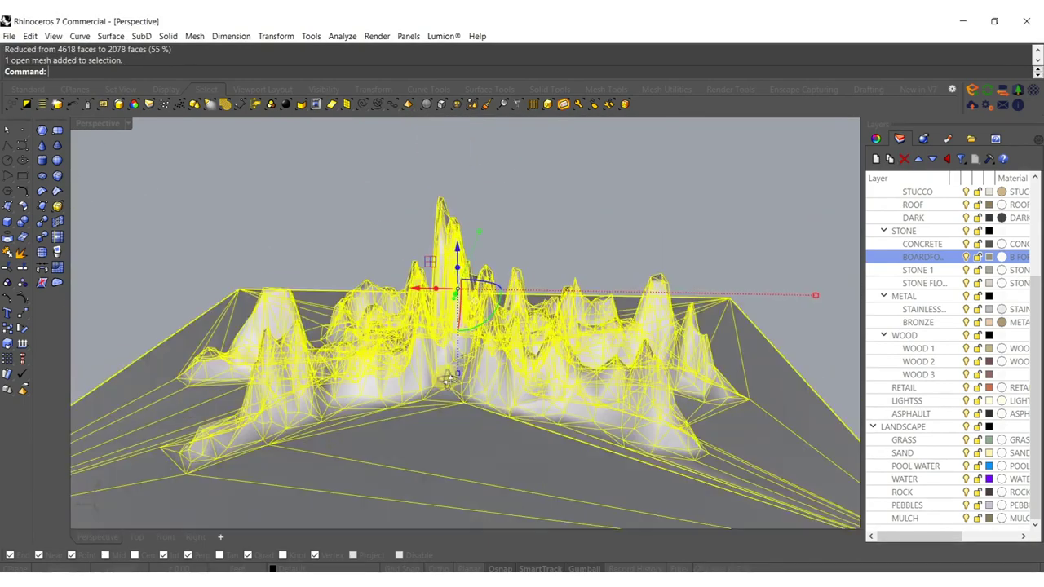
pyautogui.moveTo(454, 377)
pyautogui.mouseDown()
pyautogui.moveTo(460, 259)
pyautogui.moveTo(458, 382)
pyautogui.mouseUp()
pyautogui.press('Escape')
pyautogui.moveTo(459, 408); pyautogui.dragTo(520, 428, button='right')
pyautogui.click(389, 341)
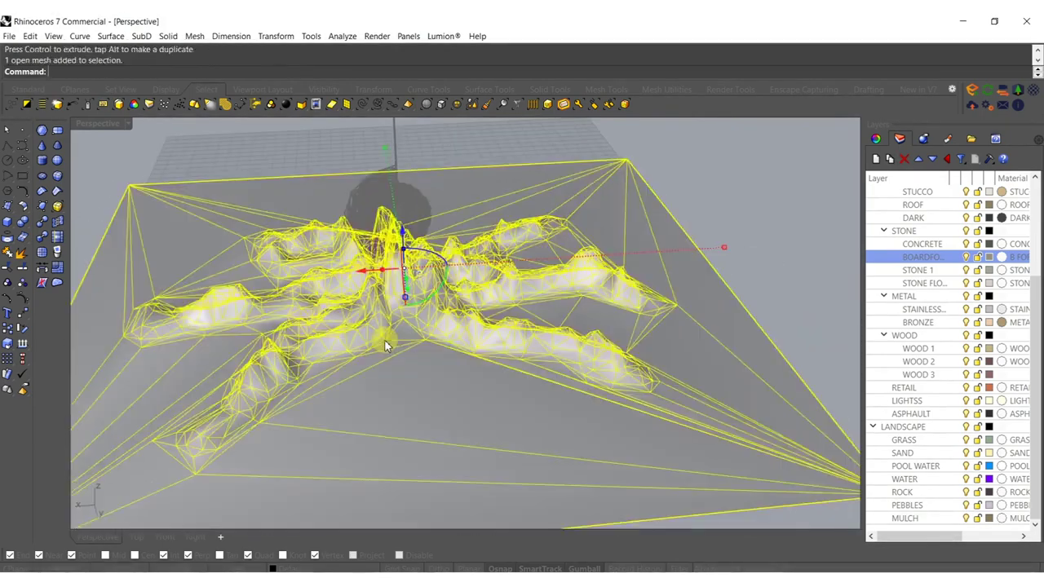
pyautogui.scroll(-5, 399, 327)
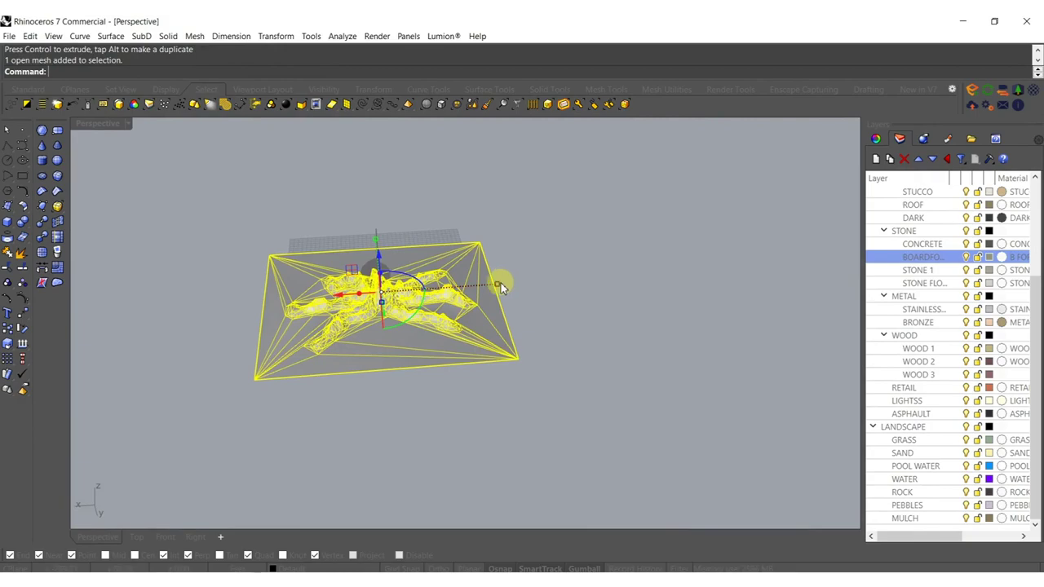
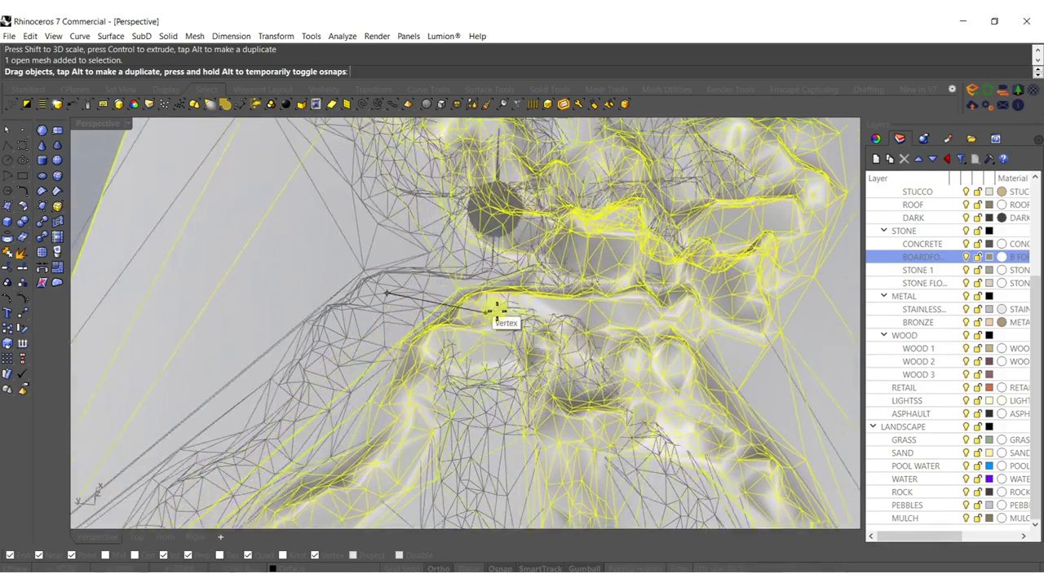
# Step: Shift the terrain mesh horizontally and raise it so the valley in front of the tall peak lies beneath the sphere
pyautogui.moveTo(203, 286); pyautogui.dragTo(269, 283)
pyautogui.moveTo(271, 285); pyautogui.dragTo(413, 303, button='right')
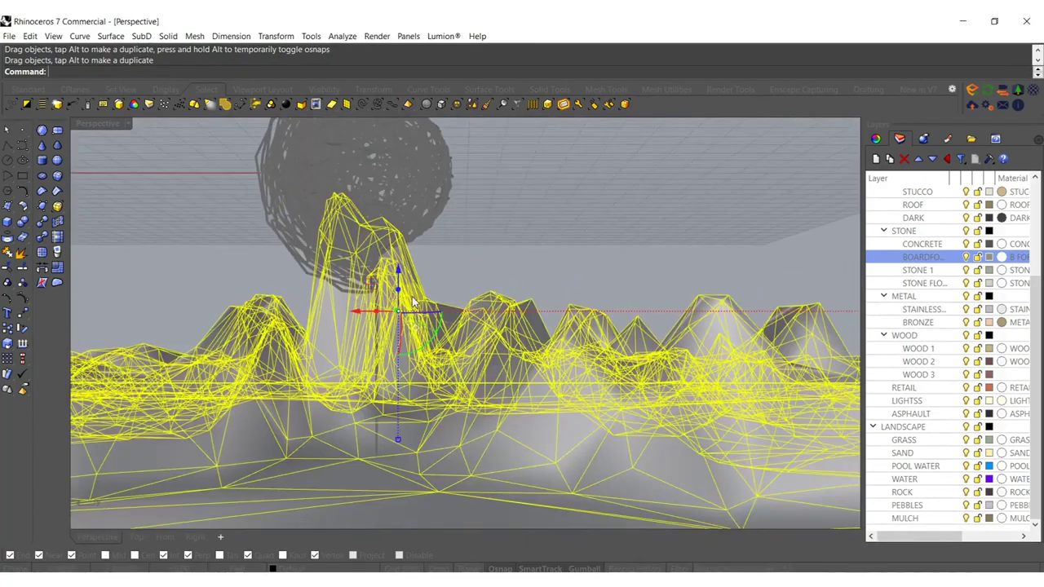
pyautogui.moveTo(400, 274); pyautogui.dragTo(400, 185)
pyautogui.moveTo(399, 204); pyautogui.dragTo(506, 414, button='right')
pyautogui.press('Escape')
pyautogui.click(506, 415)
pyautogui.moveTo(505, 417); pyautogui.dragTo(493, 414)
# Step: Switch the Perspective view to the Arctic display mode
pyautogui.click(72, 137)
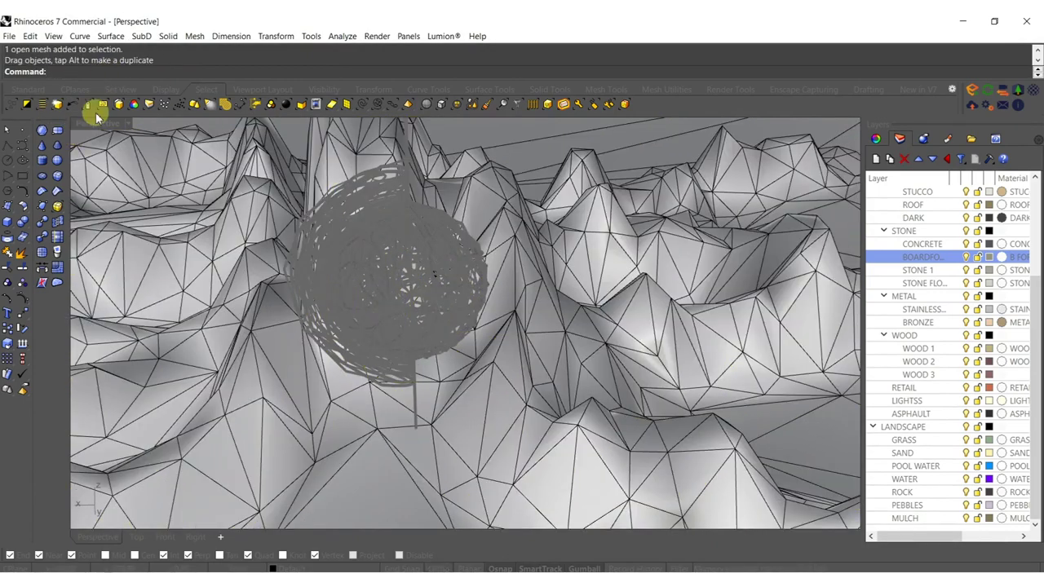
pyautogui.click(91, 123)
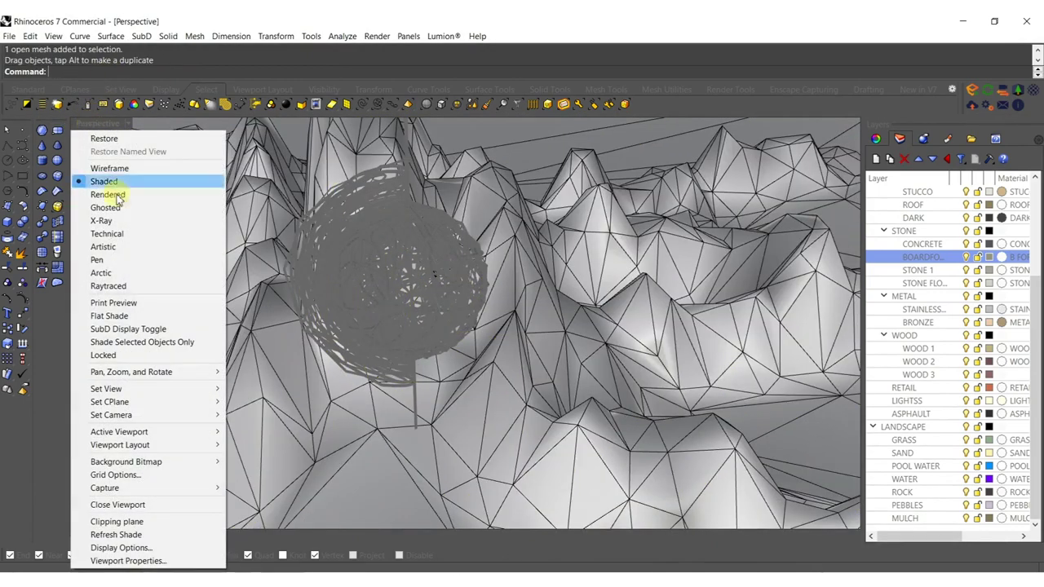
pyautogui.click(115, 278)
# Step: Reposition the terrain mesh so its central peak stands behind the pipe sphere
pyautogui.moveTo(302, 268); pyautogui.dragTo(451, 334, button='right')
pyautogui.click(451, 334)
pyautogui.moveTo(461, 319); pyautogui.dragTo(368, 380)
pyautogui.moveTo(368, 380); pyautogui.dragTo(406, 392, button='right')
pyautogui.moveTo(385, 378); pyautogui.dragTo(380, 429)
# Step: Scale the whole terrain mesh down slightly
pyautogui.click(415, 313)
pyautogui.scroll(-7, 415, 313)
pyautogui.moveTo(415, 313); pyautogui.dragTo(568, 253, button='right')
pyautogui.click(416, 381)
pyautogui.scroll(-5, 429, 270)
pyautogui.moveTo(674, 262); pyautogui.dragTo(622, 264)
pyautogui.press('Escape')
# Step: Move the shrunken terrain mesh back in line with the sphere and adjust its height below it
pyautogui.scroll(6, 460, 282)
pyautogui.moveTo(382, 305); pyautogui.dragTo(345, 389, button='right')
pyautogui.click(403, 346)
pyautogui.moveTo(403, 346); pyautogui.dragTo(388, 315, button='right')
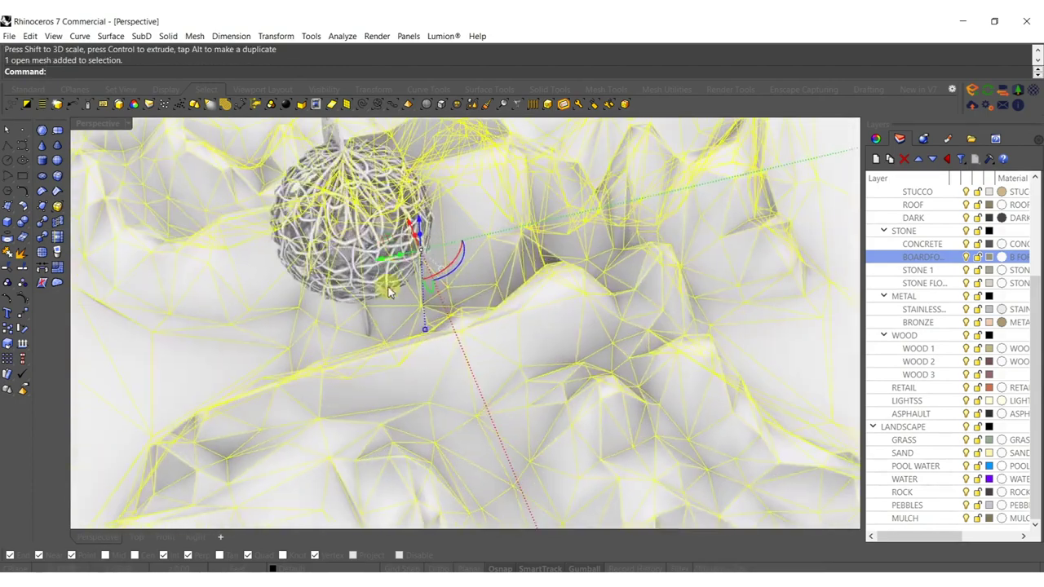
pyautogui.moveTo(379, 274); pyautogui.dragTo(385, 332, button='right')
pyautogui.moveTo(363, 300); pyautogui.dragTo(399, 264)
pyautogui.moveTo(399, 266); pyautogui.dragTo(373, 195, button='right')
pyautogui.press('Delete')
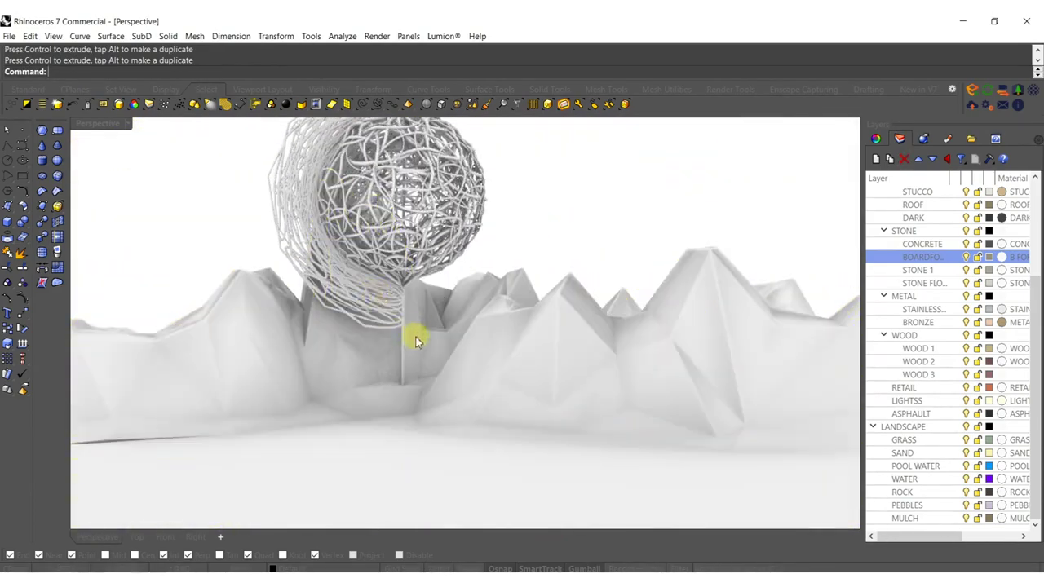
# Step: Slide the terrain mesh sideways to align the central valley with the sphere's support pole
pyautogui.moveTo(415, 337); pyautogui.dragTo(396, 356, button='right')
pyautogui.click(430, 364)
pyautogui.moveTo(457, 441); pyautogui.dragTo(383, 442)
pyautogui.moveTo(380, 437); pyautogui.dragTo(524, 369, button='right')
pyautogui.press('Escape')
# Step: Flatten the terrain mesh by scaling it down along its vertical axis
pyautogui.scroll(3, 354, 365)
pyautogui.click(504, 435)
pyautogui.moveTo(503, 436); pyautogui.dragTo(453, 377, button='right')
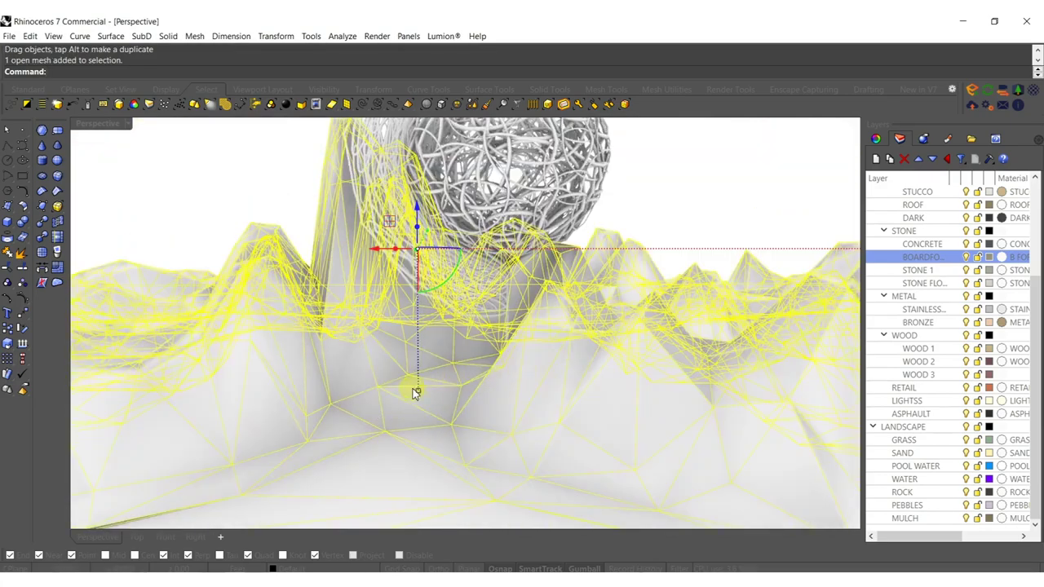
pyautogui.moveTo(419, 391); pyautogui.dragTo(418, 347)
pyautogui.moveTo(531, 347); pyautogui.dragTo(543, 409, button='right')
pyautogui.press('Escape')
# Step: Shift the flattened terrain mesh straight across so the sphere sits centred between the surrounding ridges
pyautogui.keyDown('shift'); pyautogui.moveTo(520, 418); pyautogui.dragTo(580, 418); pyautogui.keyUp('shift')
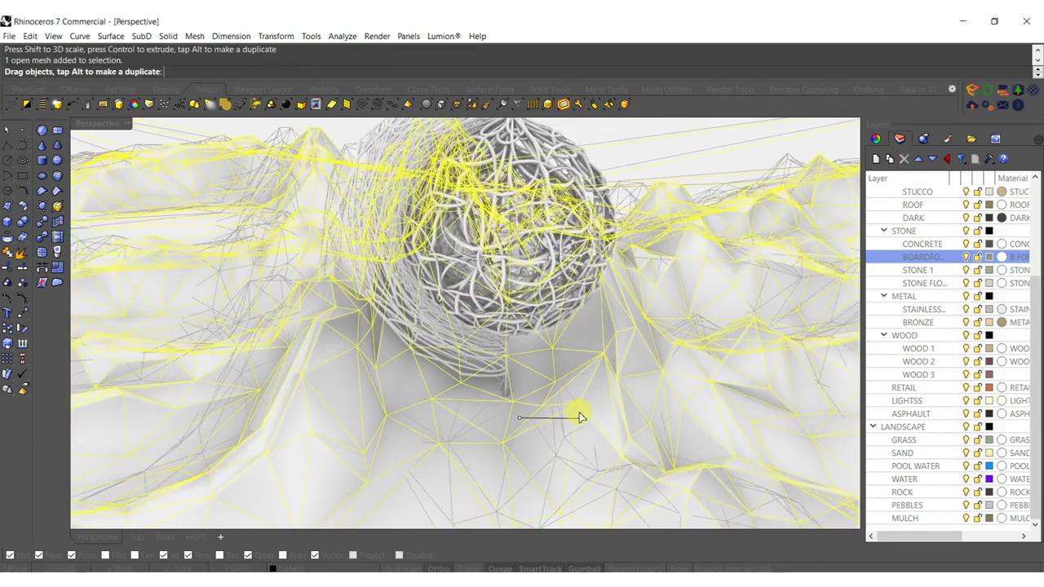
pyautogui.press('Escape')
pyautogui.moveTo(483, 379); pyautogui.dragTo(461, 410, button='right')
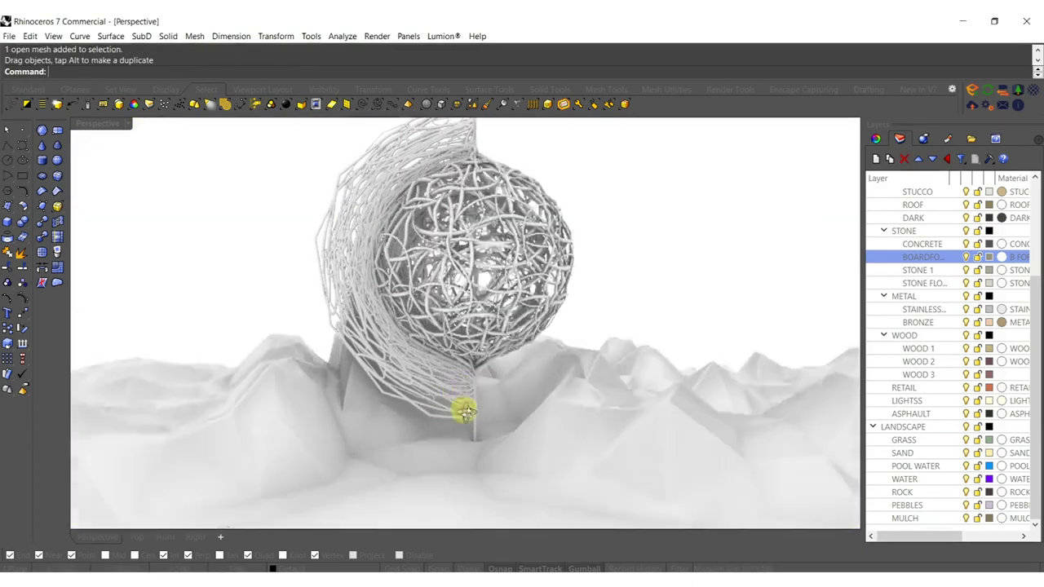
# Step: Make a slight scale adjustment to the whole terrain mesh and deselect it
pyautogui.scroll(-10, 443, 337)
pyautogui.moveTo(443, 293); pyautogui.dragTo(431, 333, button='right')
pyautogui.scroll(8, 446, 206)
pyautogui.moveTo(447, 205); pyautogui.dragTo(491, 429, button='right')
pyautogui.scroll(-5, 478, 403)
pyautogui.scroll(3, 481, 400)
pyautogui.click(502, 439)
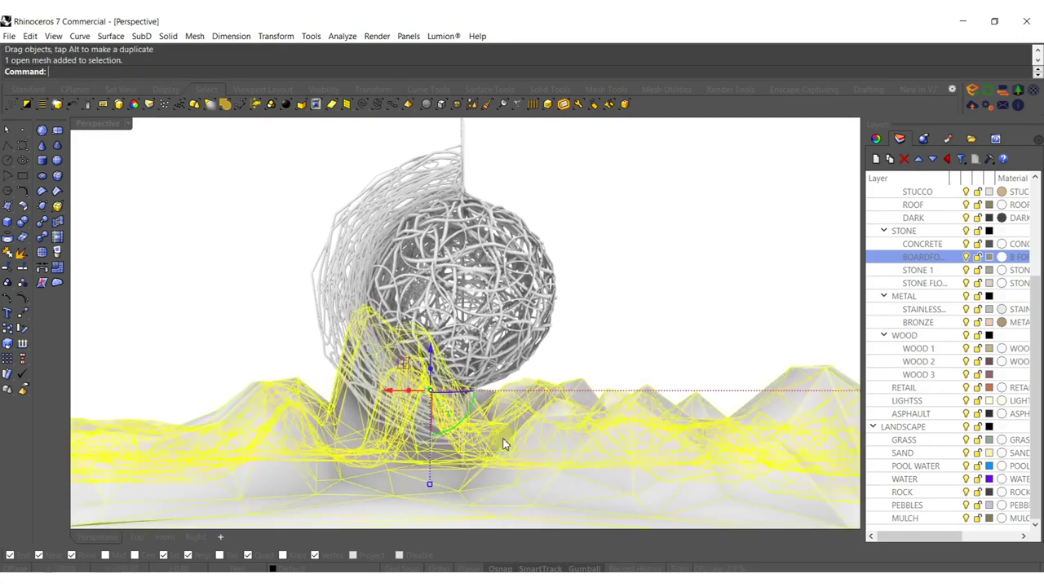
pyautogui.scroll(-7, 487, 437)
pyautogui.moveTo(462, 451)
pyautogui.mouseDown()
pyautogui.moveTo(461, 483)
pyautogui.moveTo(464, 455)
pyautogui.mouseUp()
pyautogui.click(384, 349)
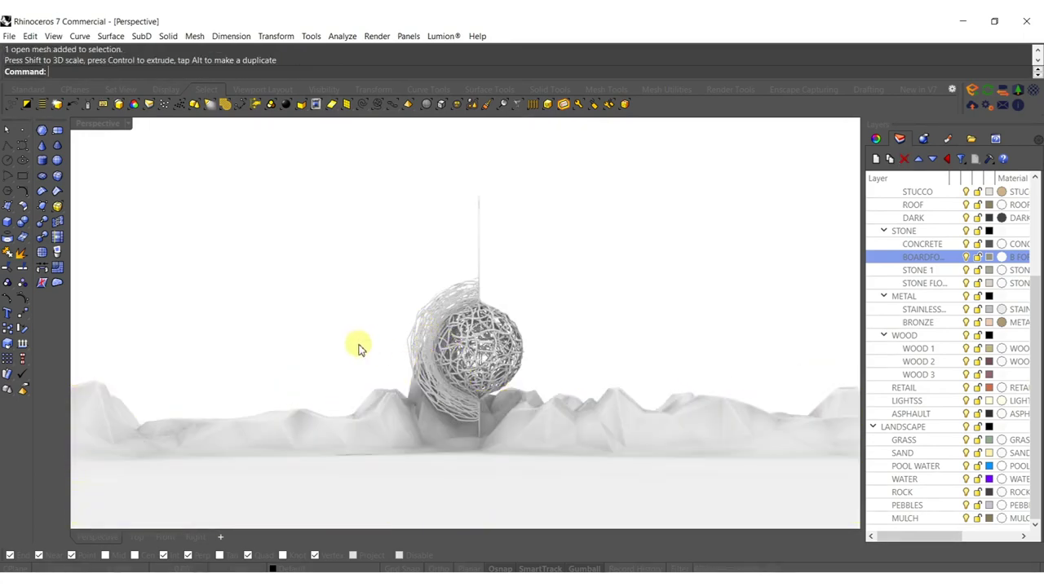
# Step: Select the mesh peaks directly around the sphere and raise them
pyautogui.moveTo(632, 415); pyautogui.dragTo(632, 415)
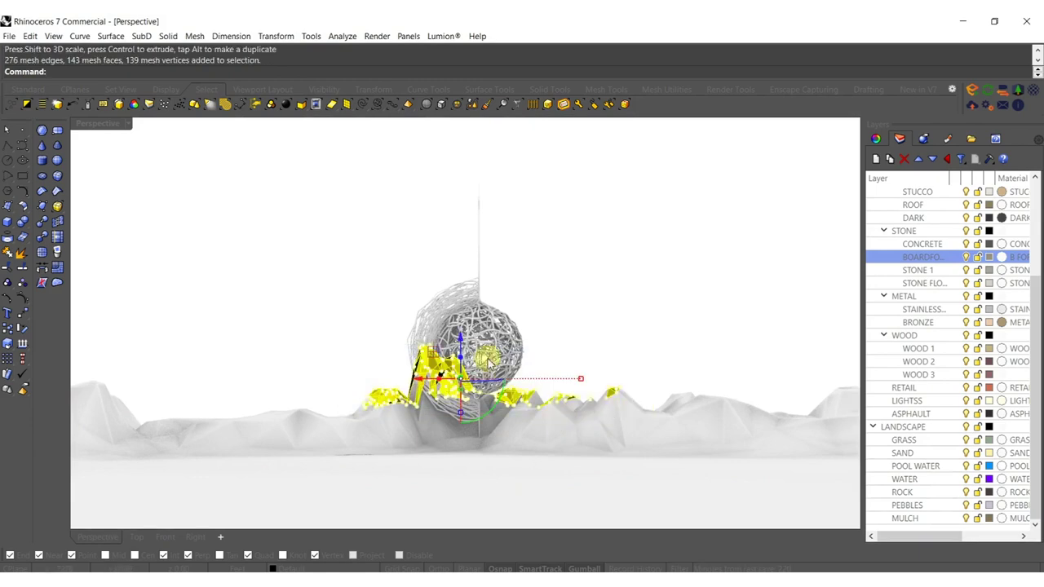
pyautogui.moveTo(460, 336); pyautogui.dragTo(460, 328)
pyautogui.click(239, 375)
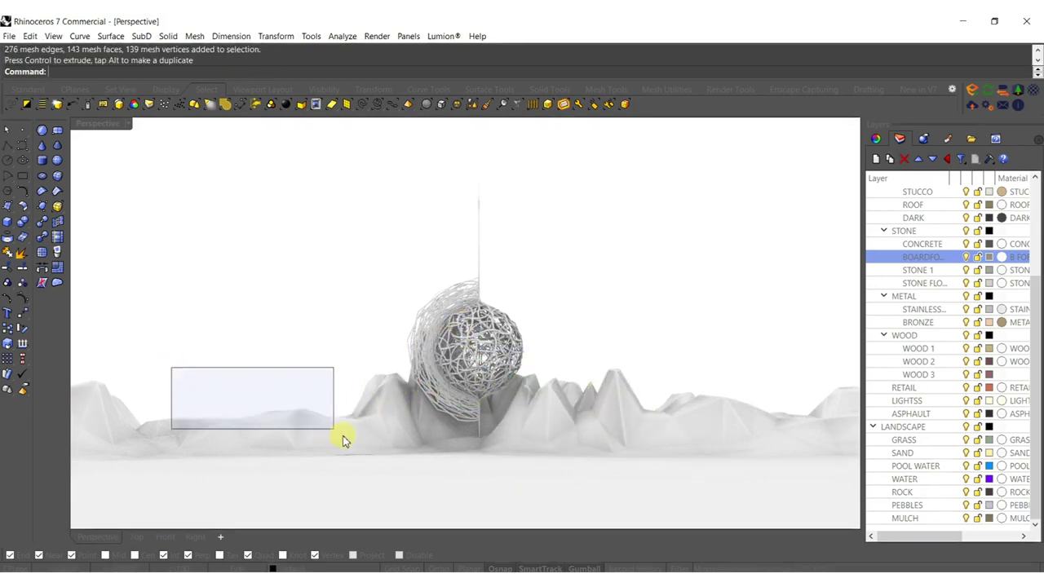
# Step: Select the low ridges on both far sides of the terrain and raise them together
pyautogui.moveTo(339, 429); pyautogui.dragTo(339, 430)
pyautogui.keyDown('shift'); pyautogui.moveTo(766, 419); pyautogui.dragTo(832, 424); pyautogui.keyUp('shift')
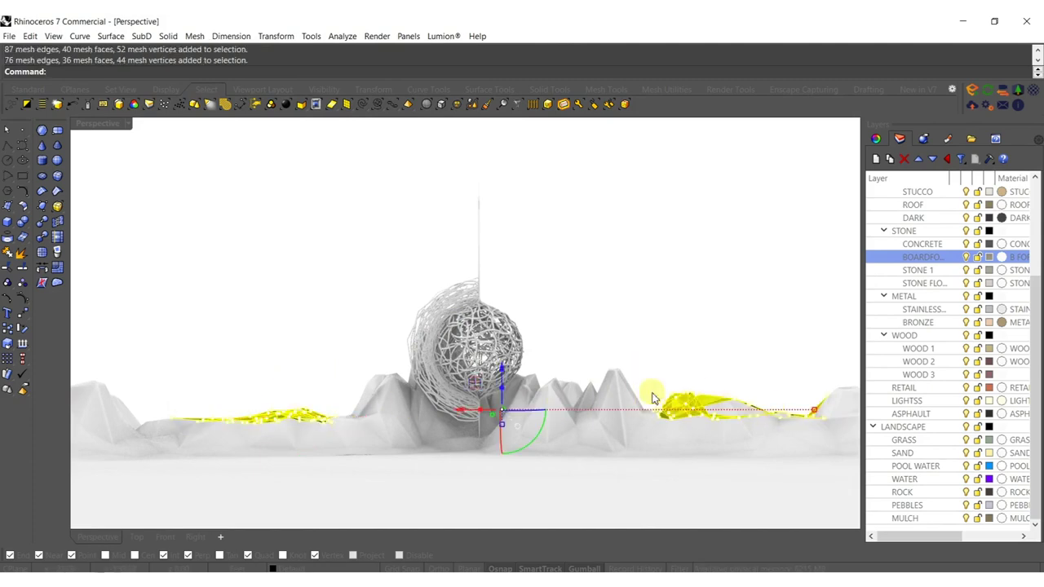
pyautogui.moveTo(502, 369); pyautogui.dragTo(493, 364)
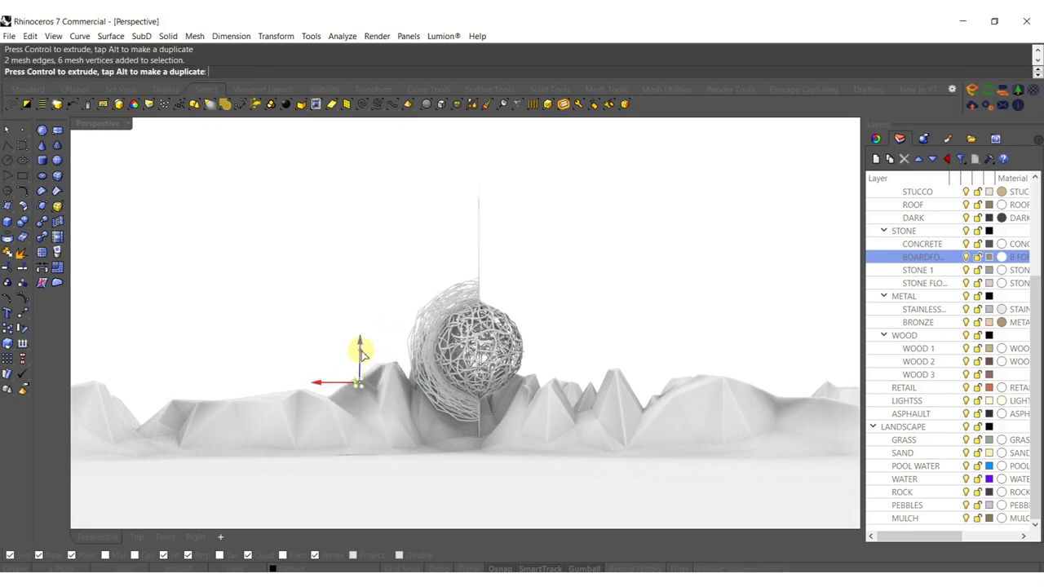
# Step: Refine the heights of individual vertices and small peaks on either side of the sphere
pyautogui.moveTo(362, 350); pyautogui.dragTo(361, 352)
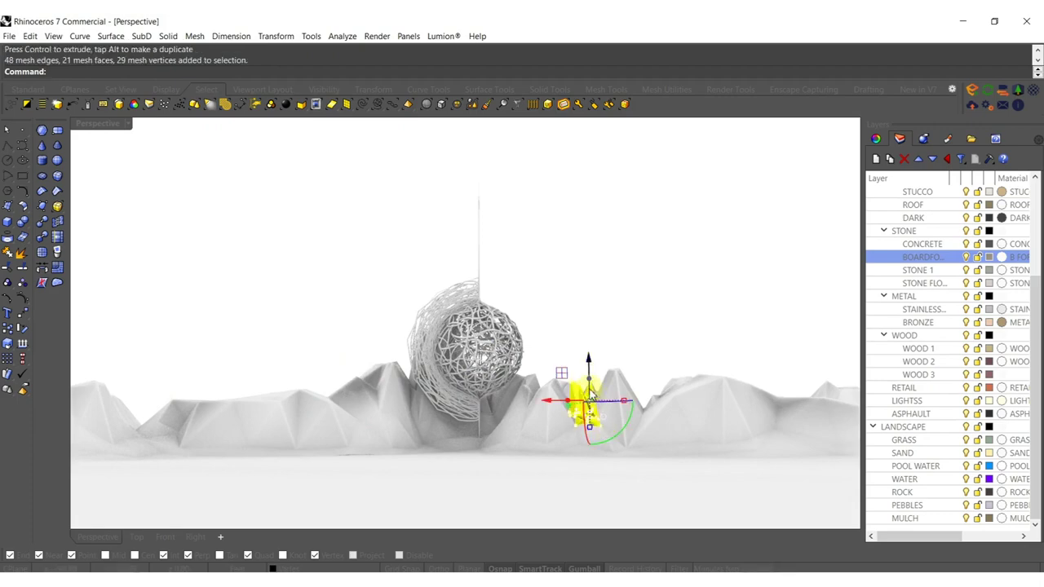
pyautogui.moveTo(589, 339); pyautogui.dragTo(591, 352)
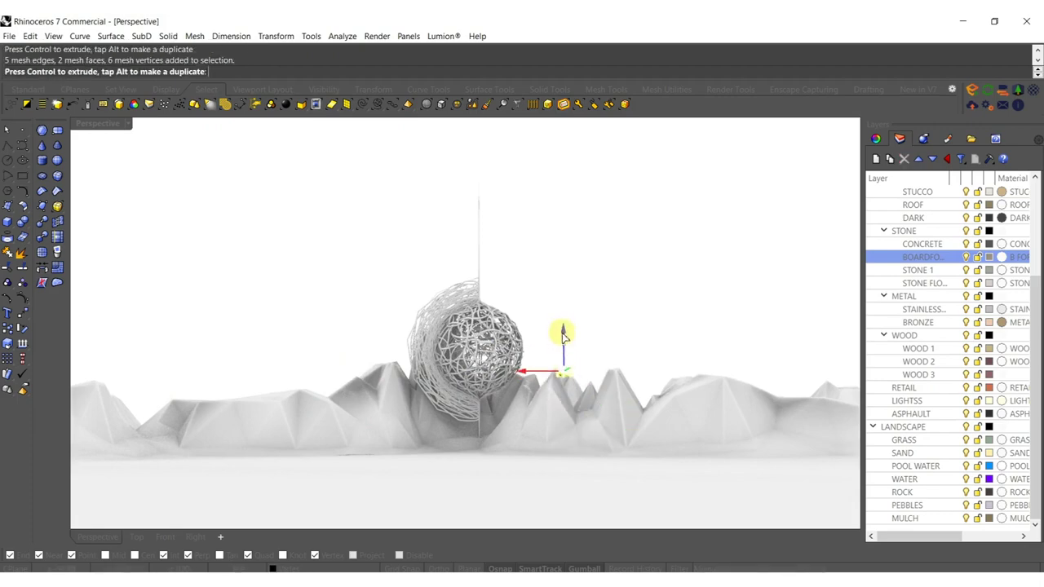
pyautogui.moveTo(503, 364); pyautogui.dragTo(547, 270, button='right')
pyautogui.keyDown('shift'); pyautogui.moveTo(484, 309); pyautogui.dragTo(432, 407, button='right'); pyautogui.keyUp('shift')
pyautogui.scroll(8, 496, 343)
pyautogui.scroll(-8, 424, 312)
pyautogui.moveTo(424, 313); pyautogui.dragTo(467, 356, button='right')
pyautogui.scroll(5, 424, 294)
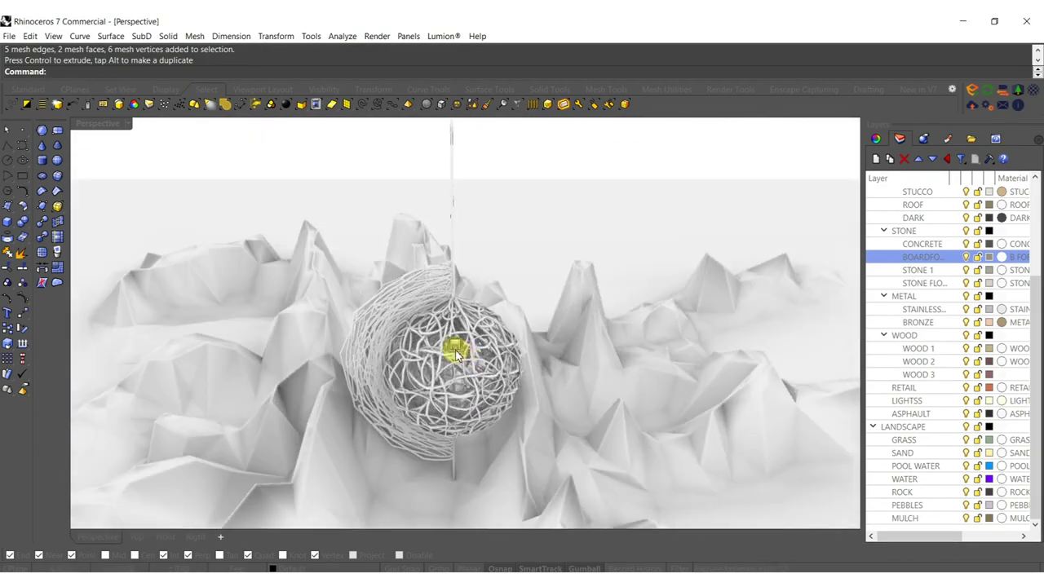
# Step: Unlock the sphere meshes, place a duplicate of the assembly among the ridges behind the original, and rotate the copy
pyautogui.rightClick(439, 348)
pyautogui.scroll(-5, 450, 337)
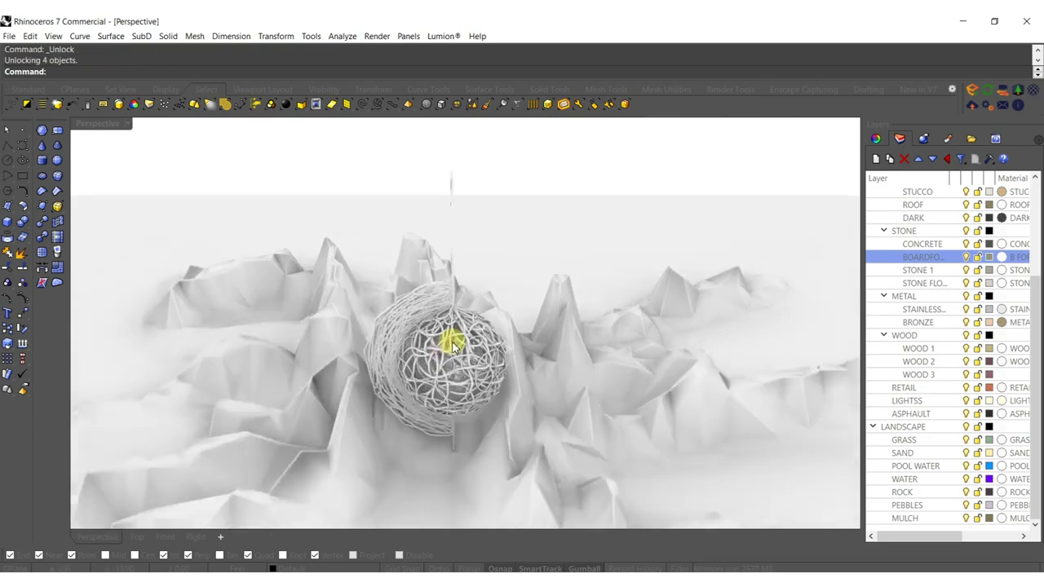
pyautogui.moveTo(403, 189); pyautogui.dragTo(624, 557)
pyautogui.moveTo(558, 338); pyautogui.dragTo(514, 451, button='right')
pyautogui.keyDown('alt'); pyautogui.moveTo(401, 401); pyautogui.dragTo(495, 328); pyautogui.keyUp('alt')
pyautogui.keyDown('shift'); pyautogui.moveTo(573, 304); pyautogui.dragTo(568, 333, button='right'); pyautogui.keyUp('shift')
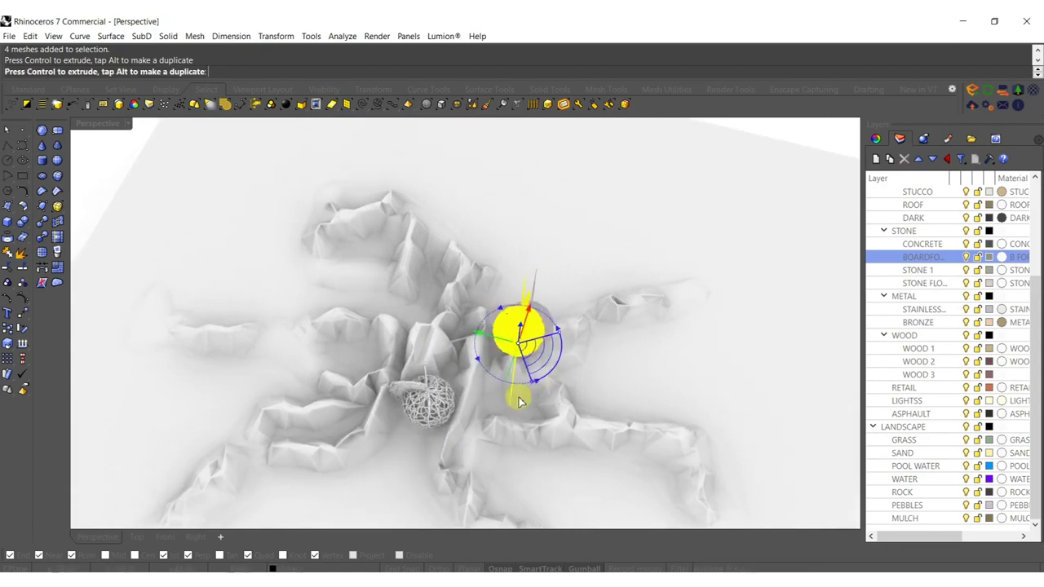
pyautogui.moveTo(480, 340); pyautogui.dragTo(572, 380, button='right')
# Step: Place another copy of the sphere assembly among the rear ridges on the opposite side of the central peak
pyautogui.moveTo(559, 377); pyautogui.dragTo(423, 281)
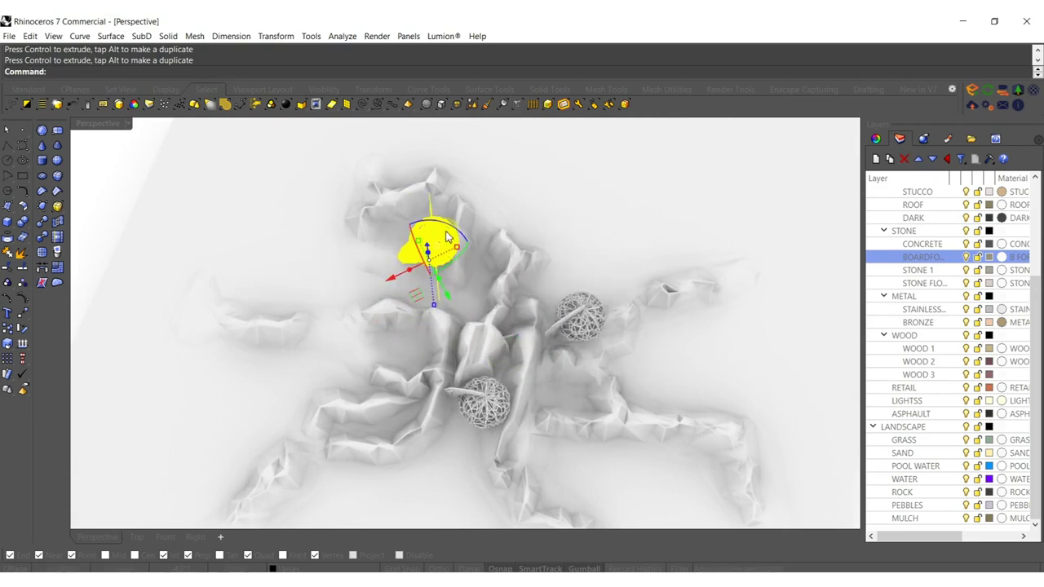
pyautogui.moveTo(480, 293); pyautogui.dragTo(480, 294)
pyautogui.moveTo(462, 410); pyautogui.dragTo(487, 313, button='right')
pyautogui.scroll(4, 495, 359)
pyautogui.moveTo(519, 408); pyautogui.dragTo(498, 370, button='right')
pyautogui.press('Escape')
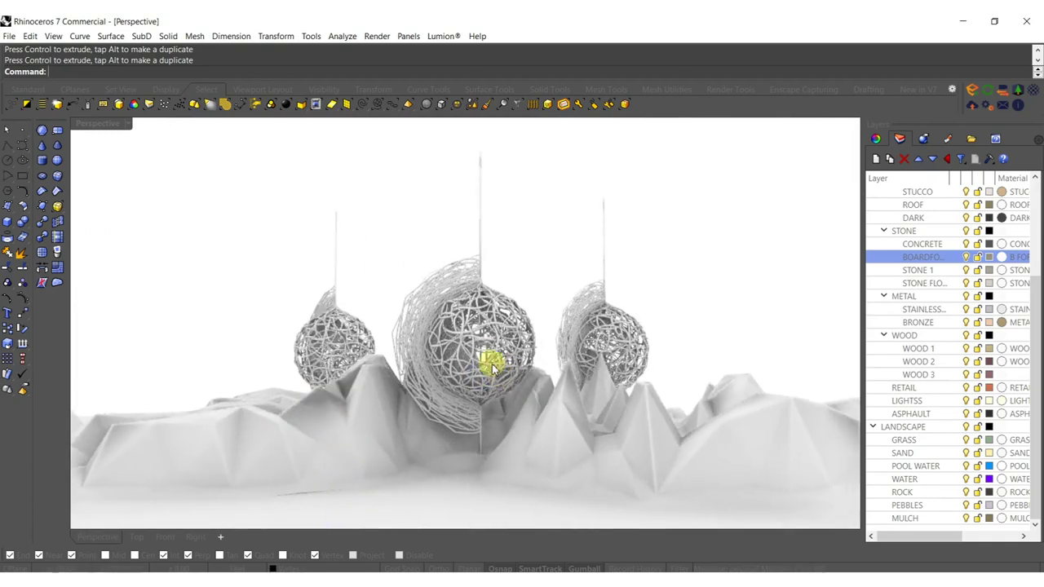
# Step: Select all three sphere assemblies without the terrain mesh and scale them up slightly
pyautogui.moveTo(527, 278); pyautogui.dragTo(305, 314)
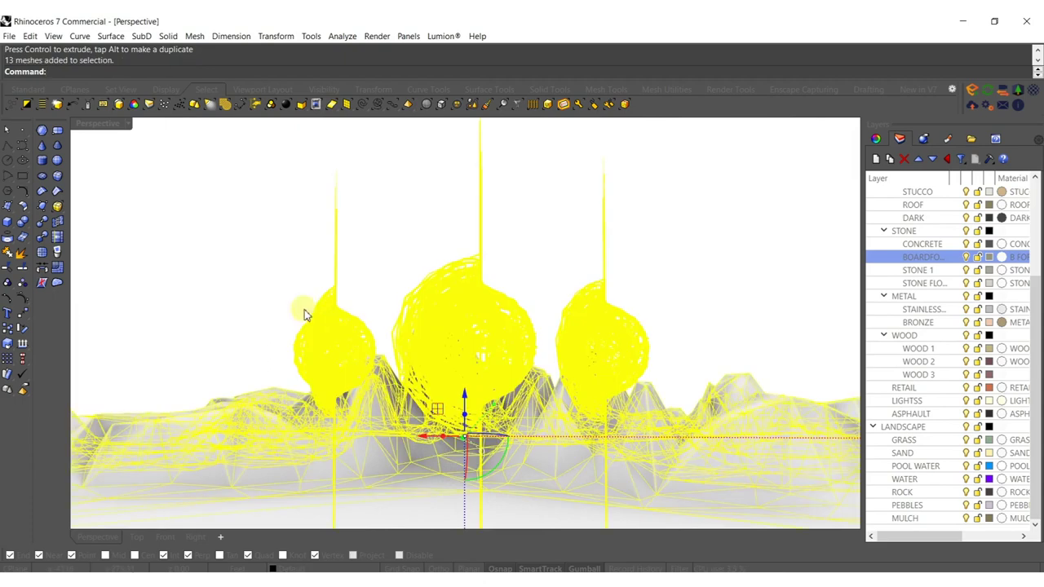
pyautogui.keyDown('ctrl'); pyautogui.click(413, 497); pyautogui.keyUp('ctrl')
pyautogui.scroll(-4, 440, 497)
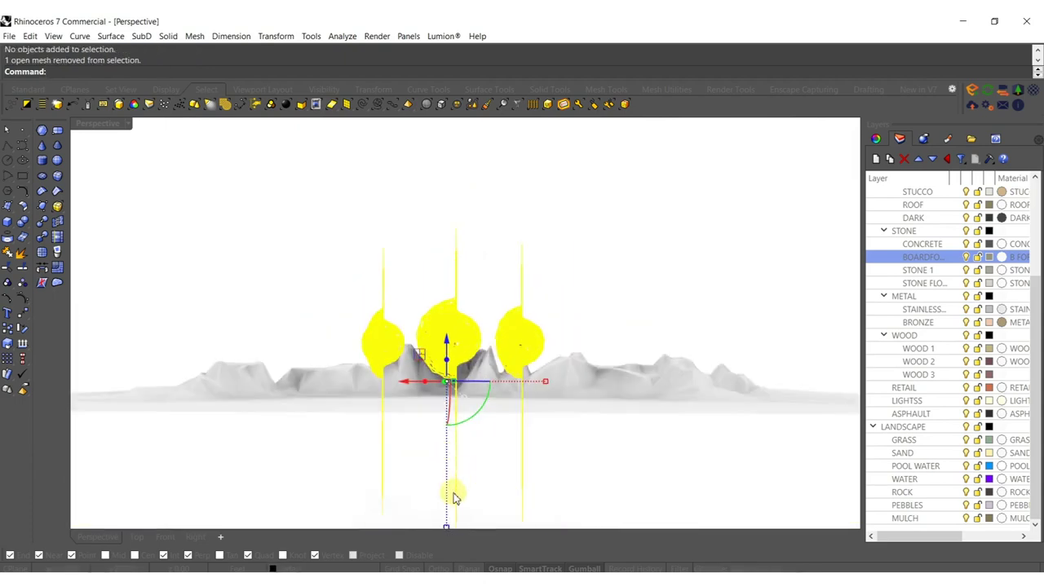
pyautogui.moveTo(454, 493); pyautogui.dragTo(499, 377, button='right')
pyautogui.moveTo(536, 364); pyautogui.dragTo(559, 365)
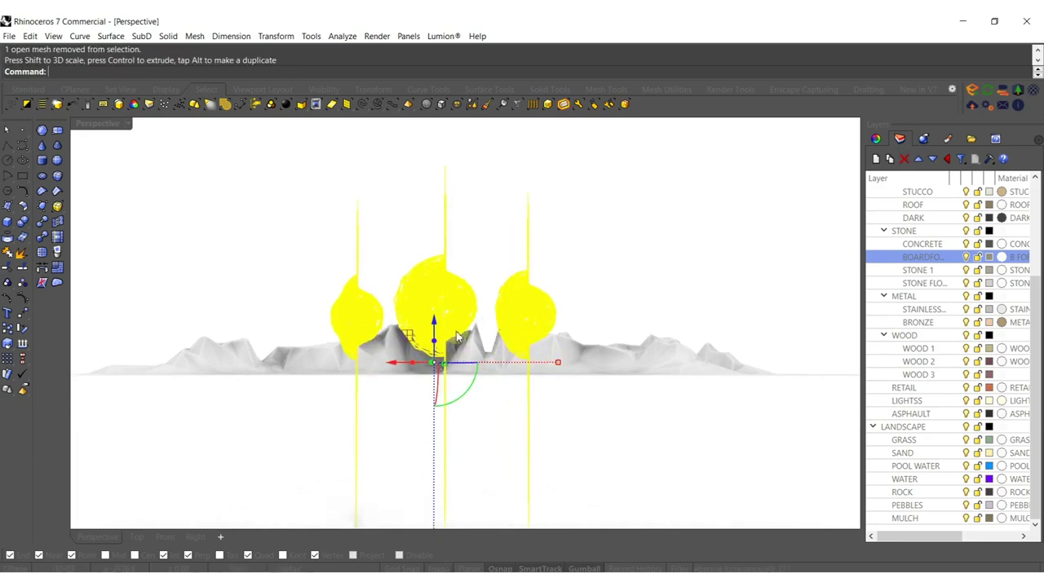
# Step: Raise the three sphere assemblies above the terrain and shift them slightly sideways
pyautogui.scroll(2, 457, 335)
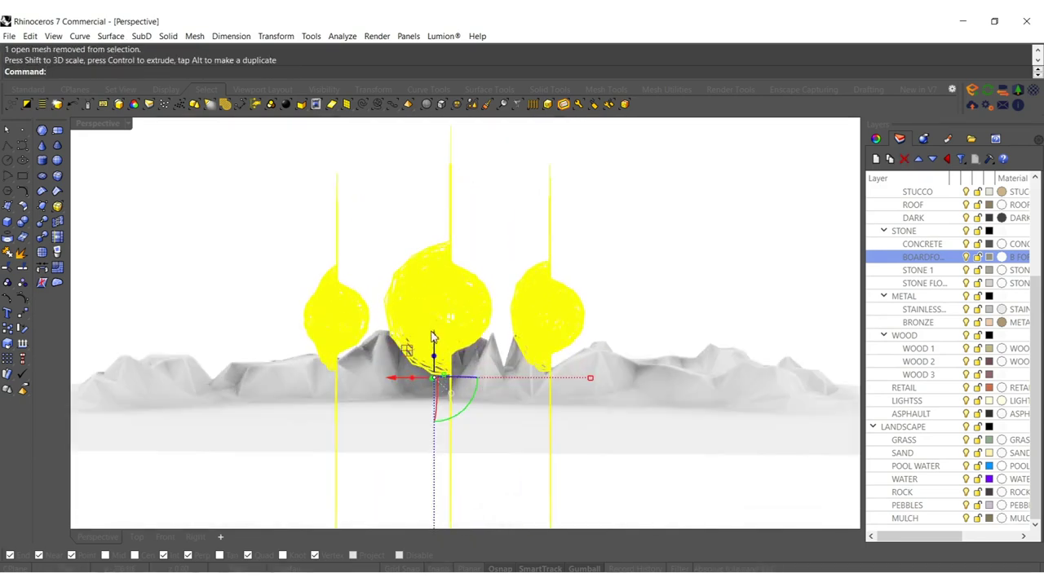
pyautogui.moveTo(433, 336); pyautogui.dragTo(433, 320)
pyautogui.moveTo(448, 335); pyautogui.dragTo(509, 404, button='right')
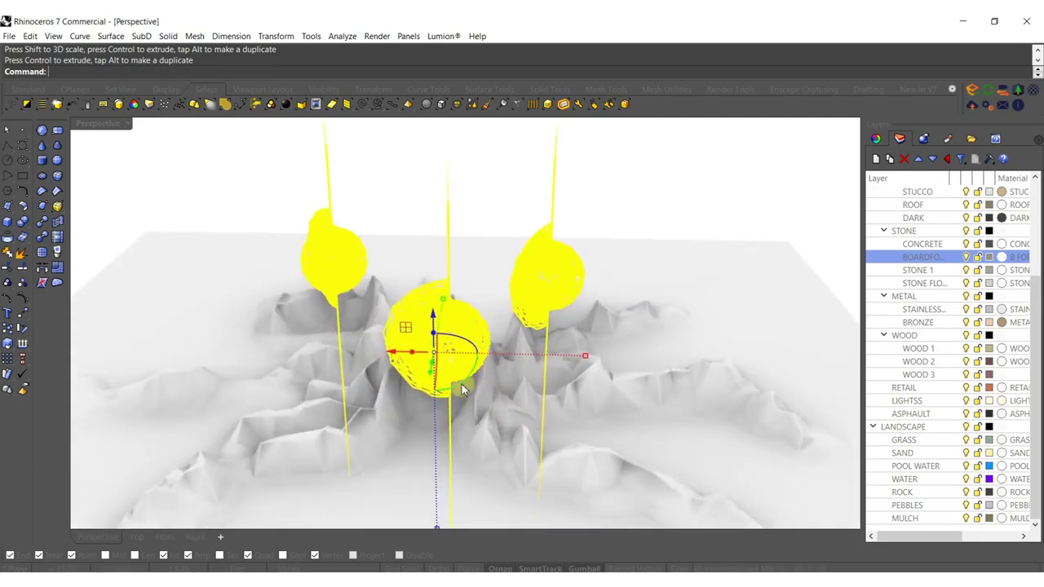
pyautogui.moveTo(397, 359); pyautogui.dragTo(389, 357)
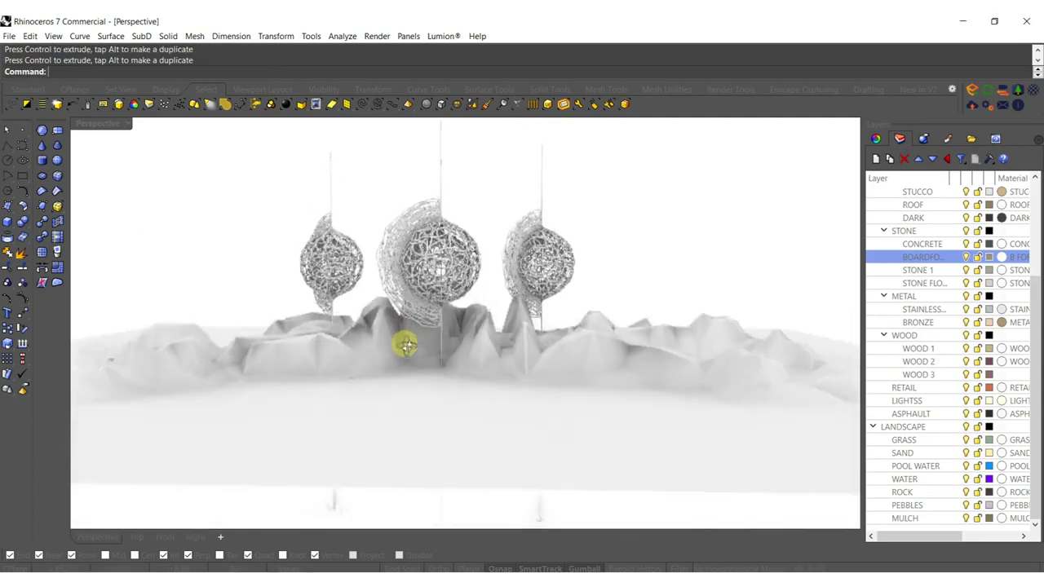
# Step: Rotate the outer sphere assembly to the right of the central one about its vertical axis
pyautogui.scroll(6, 480, 308)
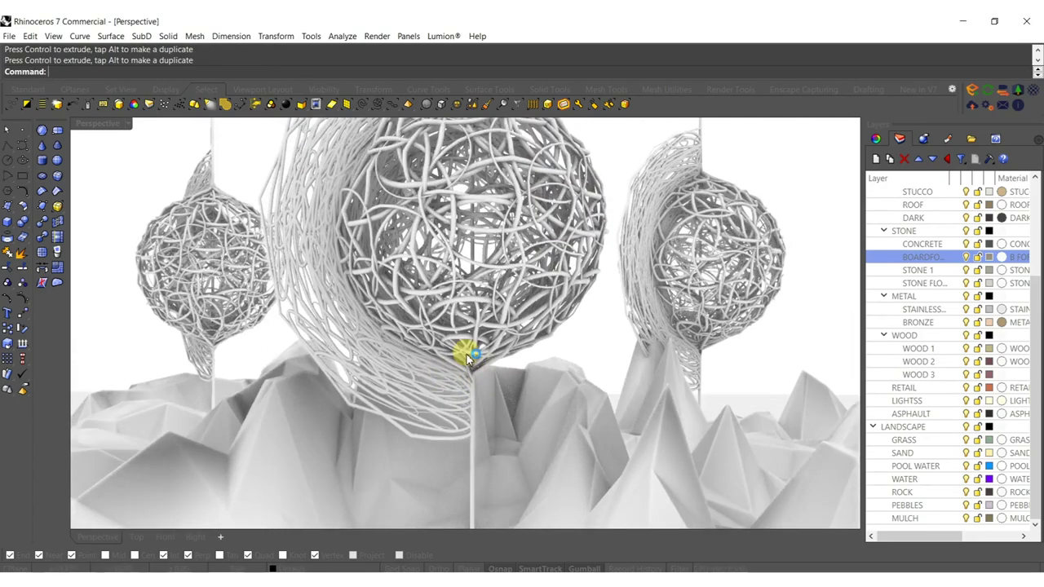
pyautogui.moveTo(467, 356); pyautogui.dragTo(532, 364, button='right')
pyautogui.scroll(-2, 476, 333)
pyautogui.click(604, 263)
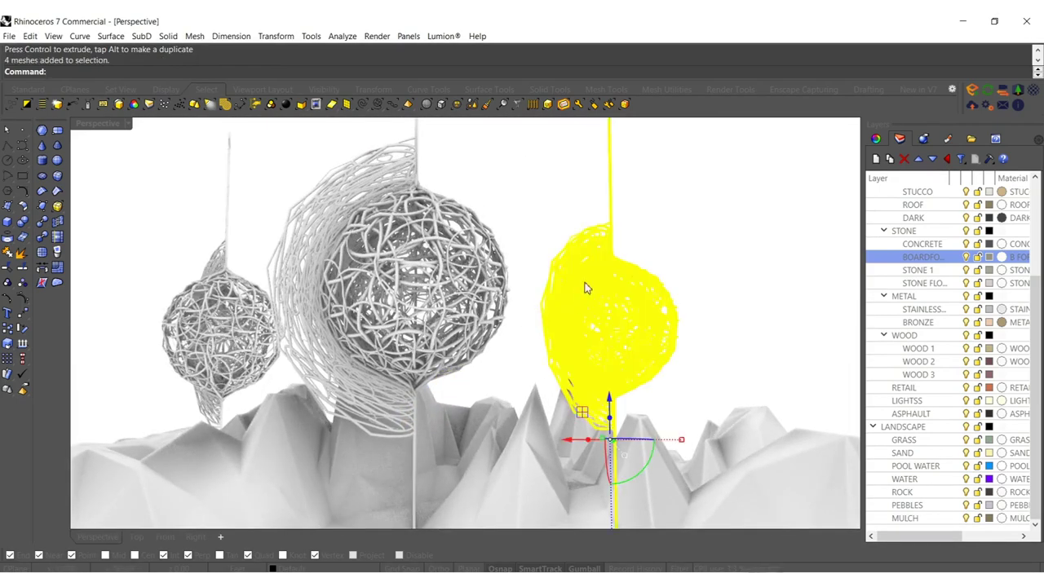
pyautogui.moveTo(605, 264); pyautogui.dragTo(599, 372, button='right')
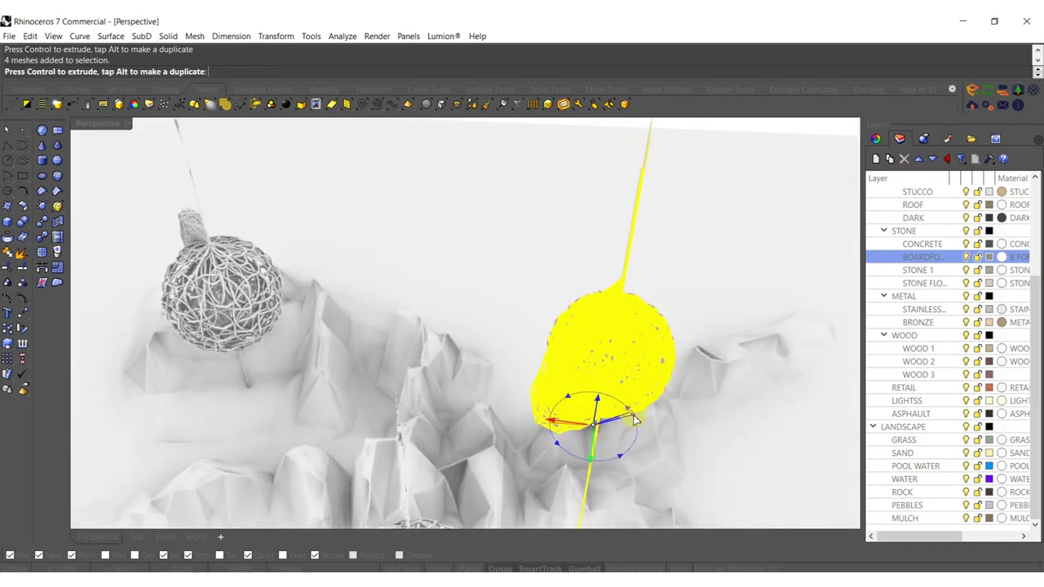
pyautogui.moveTo(594, 415); pyautogui.dragTo(282, 252, button='right')
pyautogui.press('Escape')
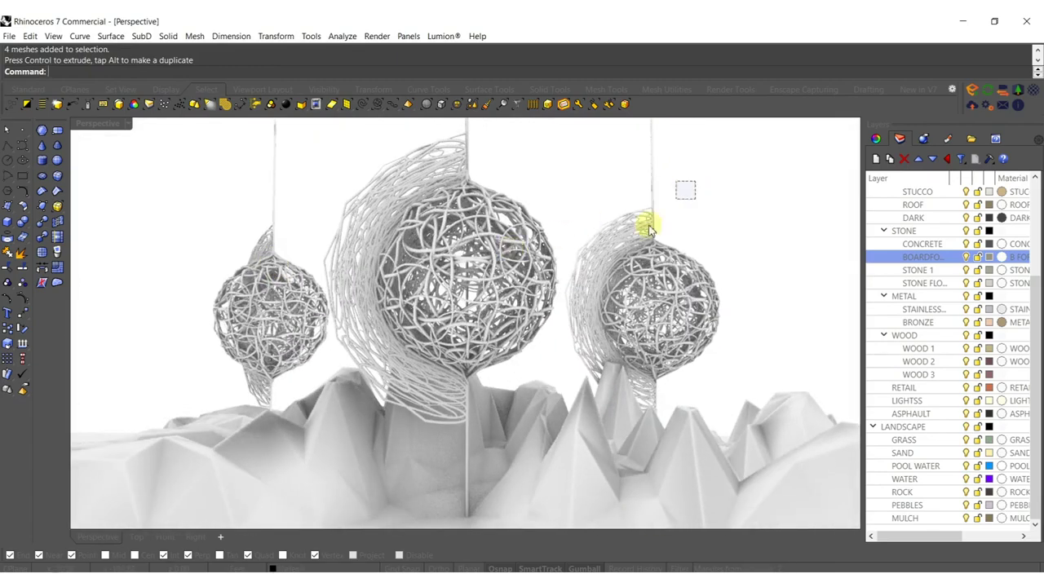
# Step: Lower both outer sphere assemblies closer to the terrain ridges, without changing the central assembly
pyautogui.moveTo(605, 269); pyautogui.dragTo(605, 271)
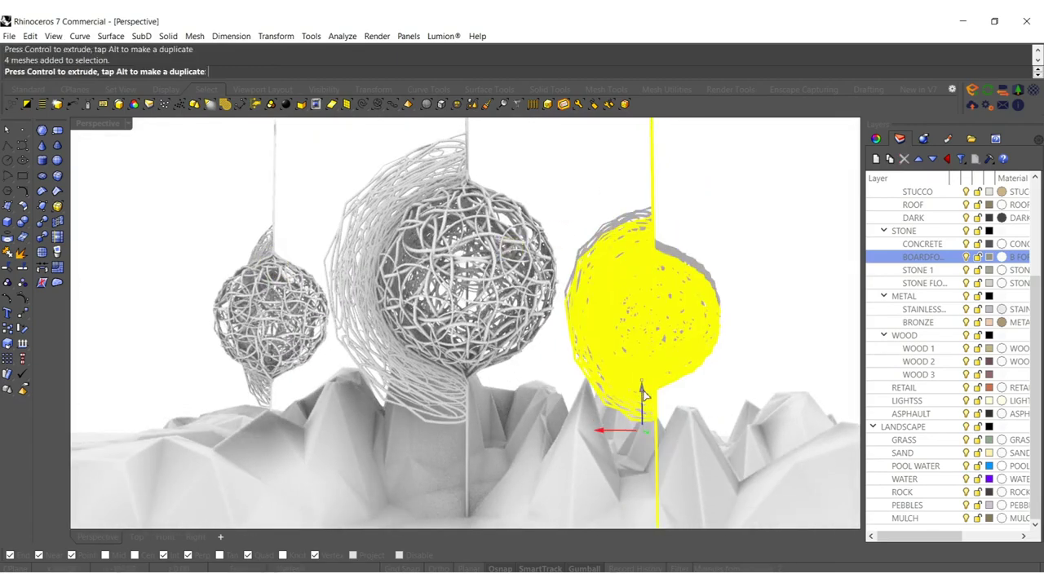
pyautogui.moveTo(642, 399); pyautogui.dragTo(642, 400)
pyautogui.press('Escape')
pyautogui.moveTo(300, 228); pyautogui.dragTo(213, 336)
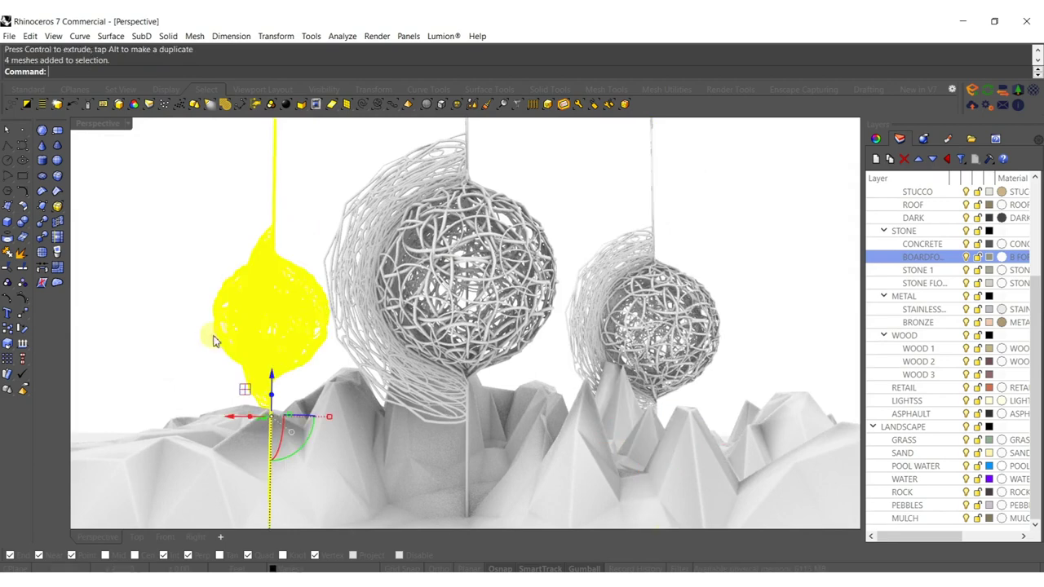
pyautogui.click(345, 397)
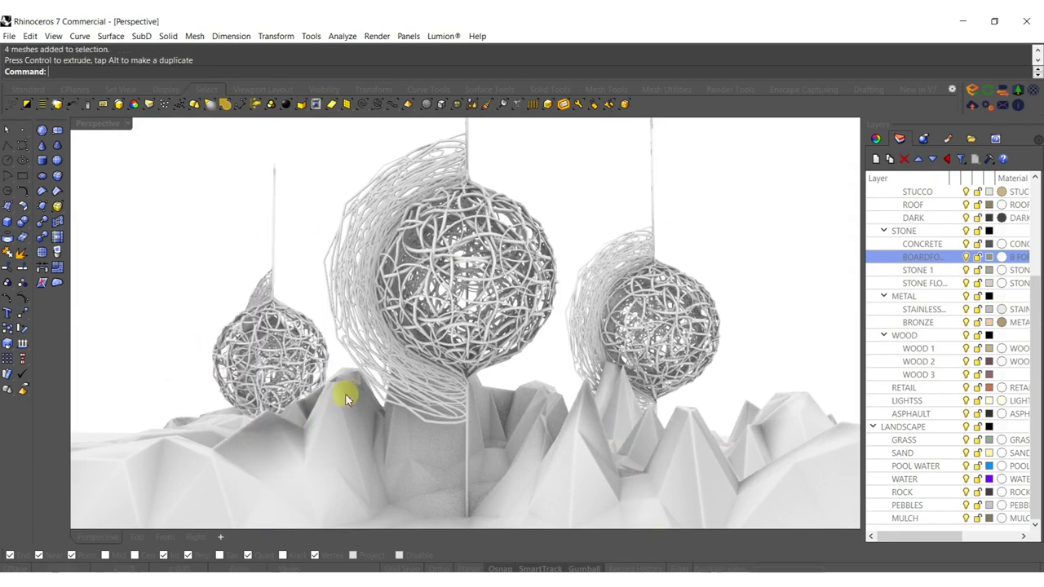
# Step: Rotate the right outer sphere assembly about its vertical axis so its shell faces outward, and shift it slightly
pyautogui.moveTo(418, 350); pyautogui.dragTo(489, 343, button='right')
pyautogui.moveTo(689, 207); pyautogui.dragTo(559, 321)
pyautogui.moveTo(617, 282); pyautogui.dragTo(620, 420, button='right')
pyautogui.moveTo(636, 417); pyautogui.dragTo(577, 418)
pyautogui.moveTo(643, 435); pyautogui.dragTo(664, 439)
pyautogui.moveTo(534, 465); pyautogui.dragTo(526, 389, button='right')
pyautogui.press('Escape')
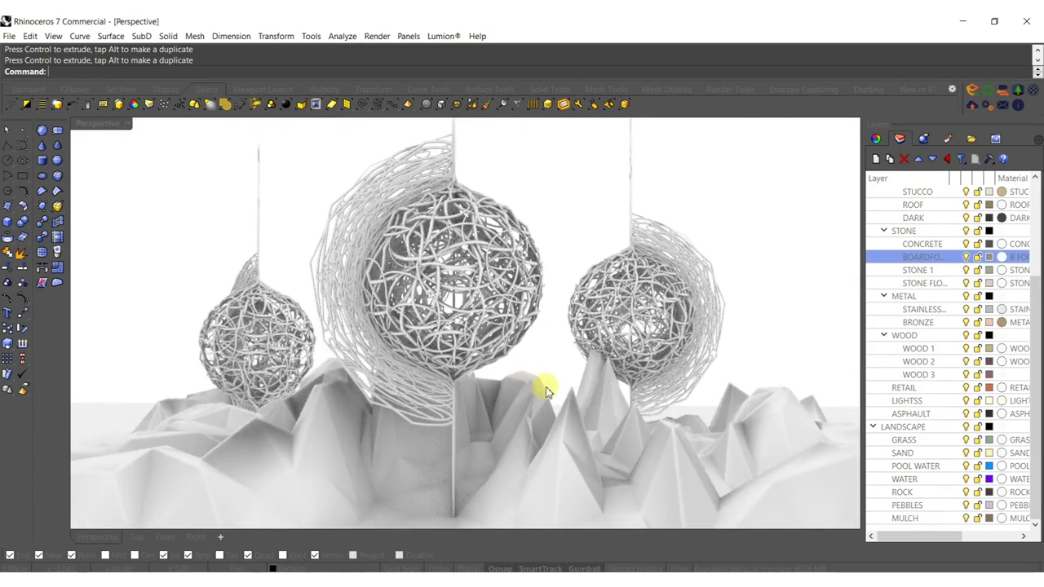
# Step: Switch the perspective viewport to Shaded display and move the terrain mesh to the ROCK layer
pyautogui.scroll(-5, 551, 364)
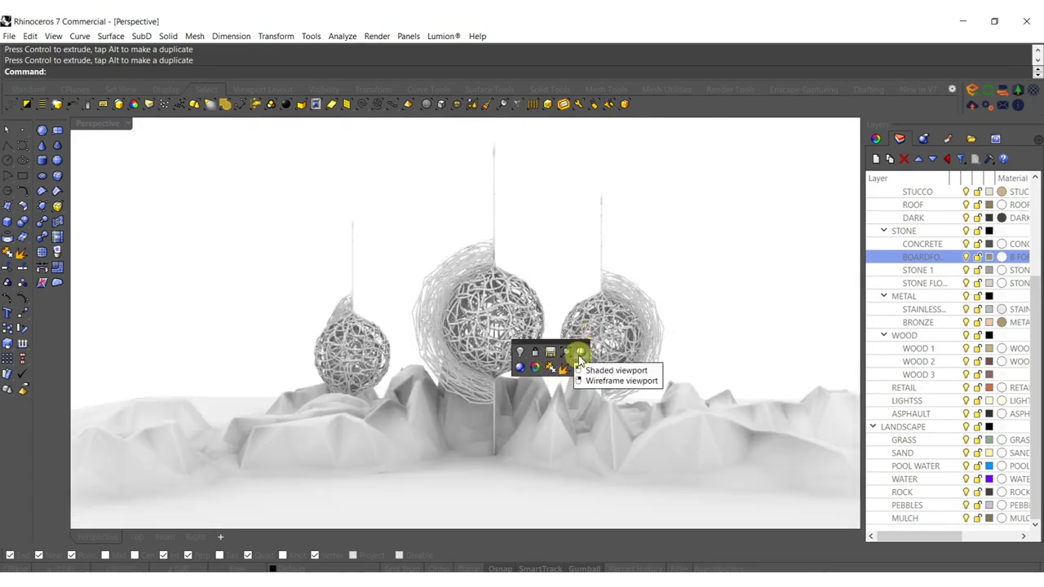
pyautogui.click(582, 356)
pyautogui.moveTo(563, 351); pyautogui.dragTo(540, 397, button='right')
pyautogui.keyDown('shift'); pyautogui.moveTo(526, 461); pyautogui.dragTo(506, 389, button='right'); pyautogui.keyUp('shift')
pyautogui.click(506, 390)
pyautogui.keyDown('shift'); pyautogui.moveTo(525, 438); pyautogui.dragTo(500, 393, button='right'); pyautogui.keyUp('shift')
pyautogui.rightClick(902, 494)
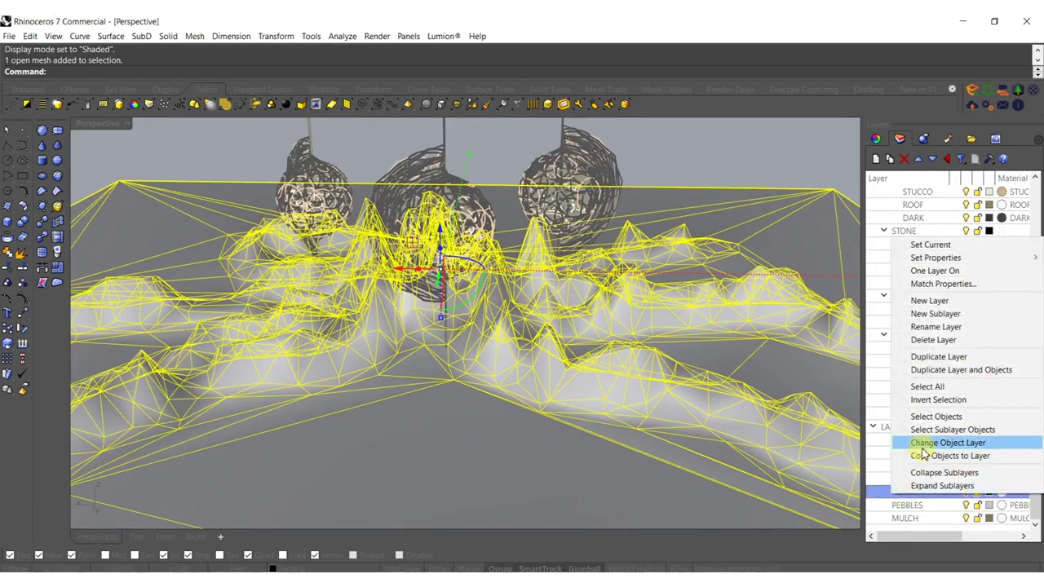
pyautogui.click(937, 444)
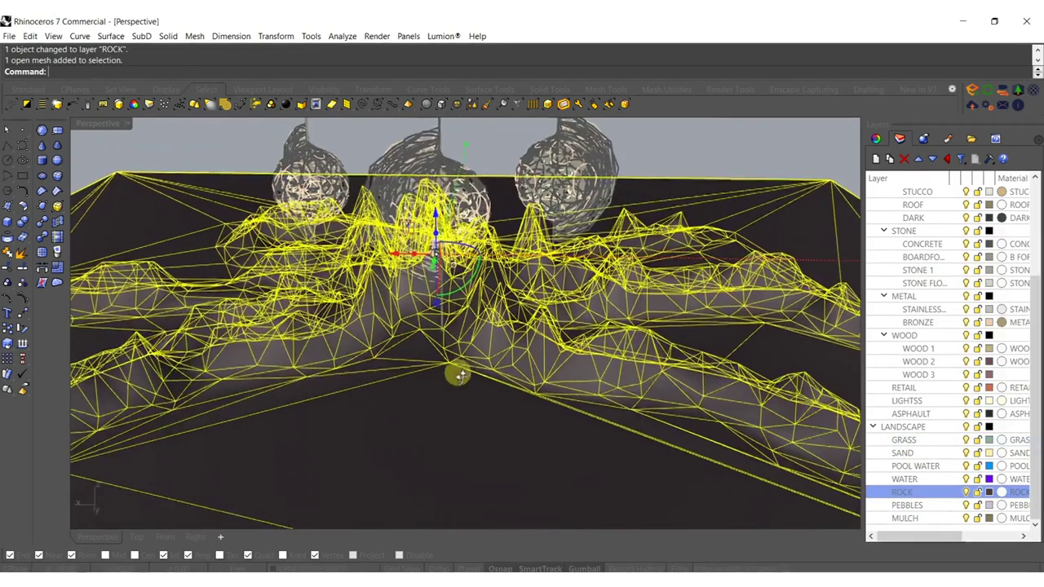
# Step: Create a vertically flattened duplicate of the terrain mesh and assign the copy to the GRASS layer
pyautogui.moveTo(458, 377); pyautogui.dragTo(459, 207, button='right')
pyautogui.moveTo(434, 290)
pyautogui.mouseDown()
pyautogui.moveTo(438, 275)
pyautogui.moveTo(436, 291)
pyautogui.mouseUp()
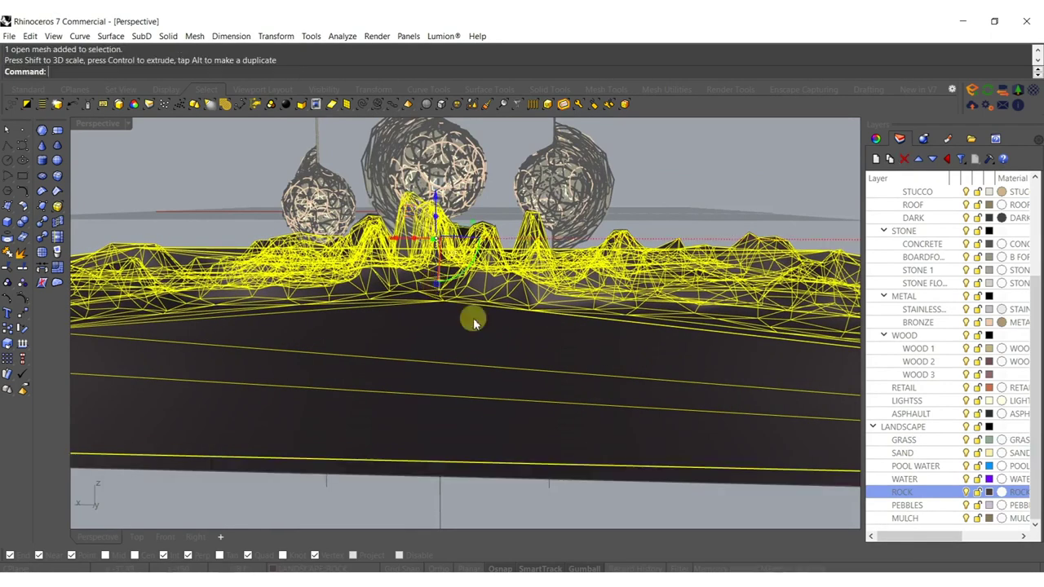
pyautogui.rightClick(901, 442)
pyautogui.click(915, 448)
# Step: Adjust the height of the GRASS terrain copy so the ROCK peaks protrude through it
pyautogui.scroll(5, 484, 368)
pyautogui.press('Escape')
pyautogui.click(457, 400)
pyautogui.scroll(-6, 470, 361)
pyautogui.moveTo(467, 399); pyautogui.dragTo(467, 409)
pyautogui.scroll(3, 467, 282)
pyautogui.moveTo(461, 300); pyautogui.dragTo(461, 308)
# Step: Scale the GRASS terrain copy uniformly by a small amount so it intersects the ROCK terrain irregularly
pyautogui.moveTo(473, 320); pyautogui.dragTo(215, 348, button='right')
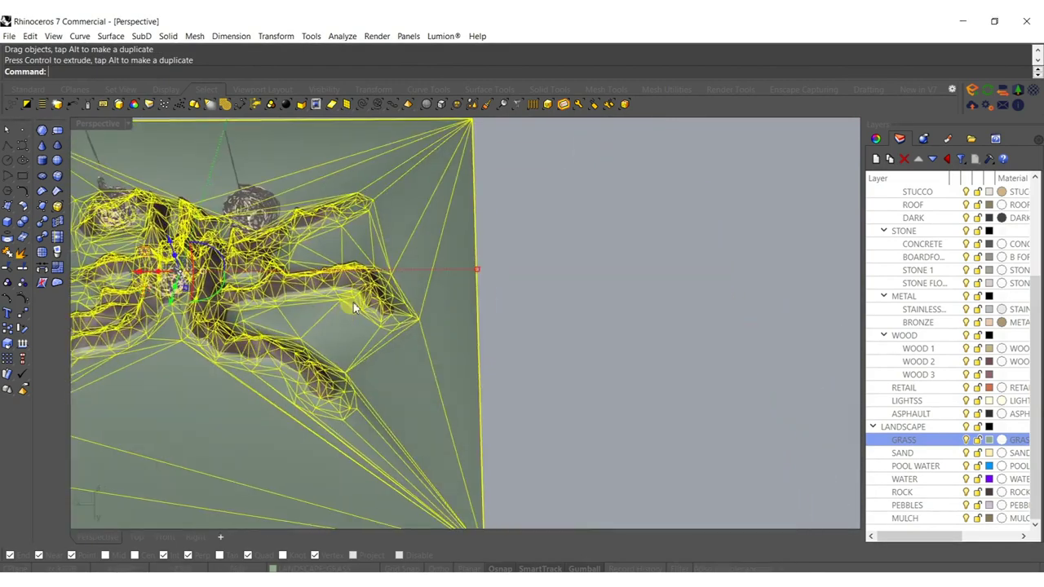
pyautogui.moveTo(479, 274)
pyautogui.keyDown('shift'); pyautogui.mouseDown()
pyautogui.moveTo(489, 274)
pyautogui.moveTo(471, 278)
pyautogui.mouseUp(); pyautogui.keyUp('shift')
pyautogui.keyDown('shift'); pyautogui.moveTo(358, 341); pyautogui.dragTo(359, 232, button='right'); pyautogui.keyUp('shift')
pyautogui.press('Escape')
pyautogui.scroll(6, 318, 306)
pyautogui.keyDown('shift'); pyautogui.moveTo(289, 317); pyautogui.dragTo(433, 375, button='right'); pyautogui.keyUp('shift')
pyautogui.moveTo(573, 297); pyautogui.dragTo(615, 262, button='right')
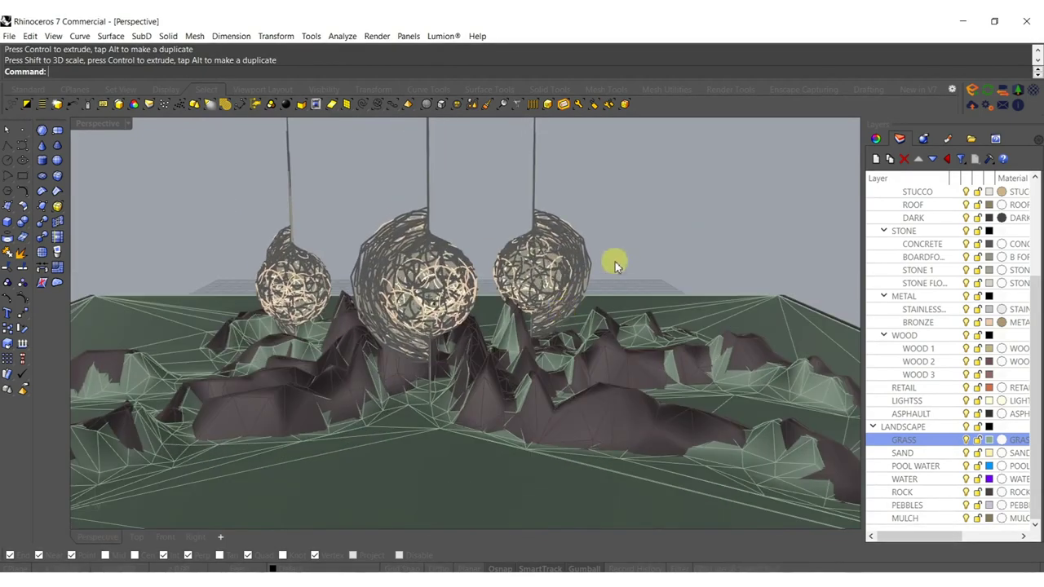
# Step: Switch to Lumion to work on the imported 123das model
pyautogui.click(905, 580)
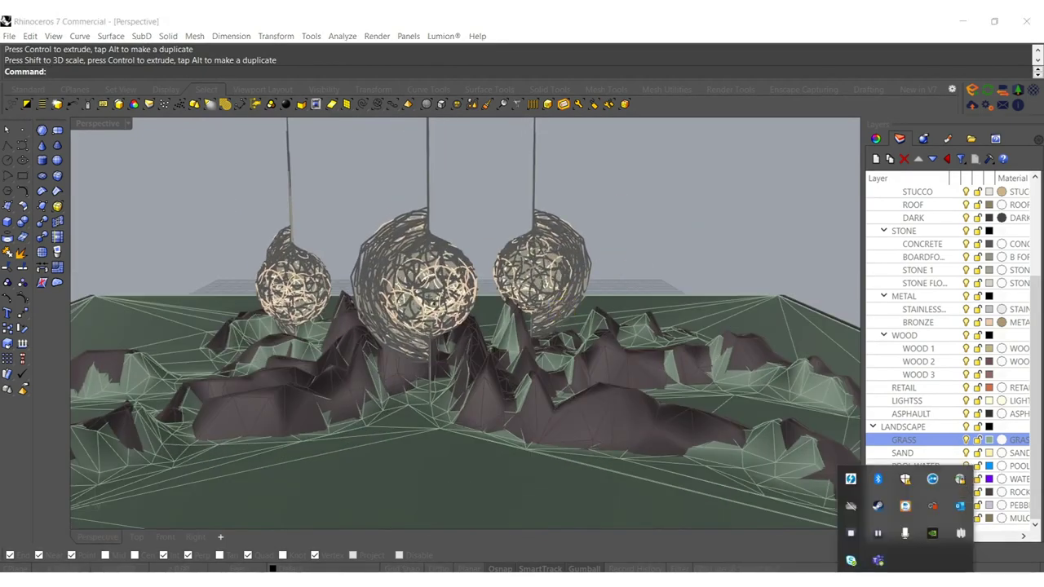
pyautogui.click(853, 536)
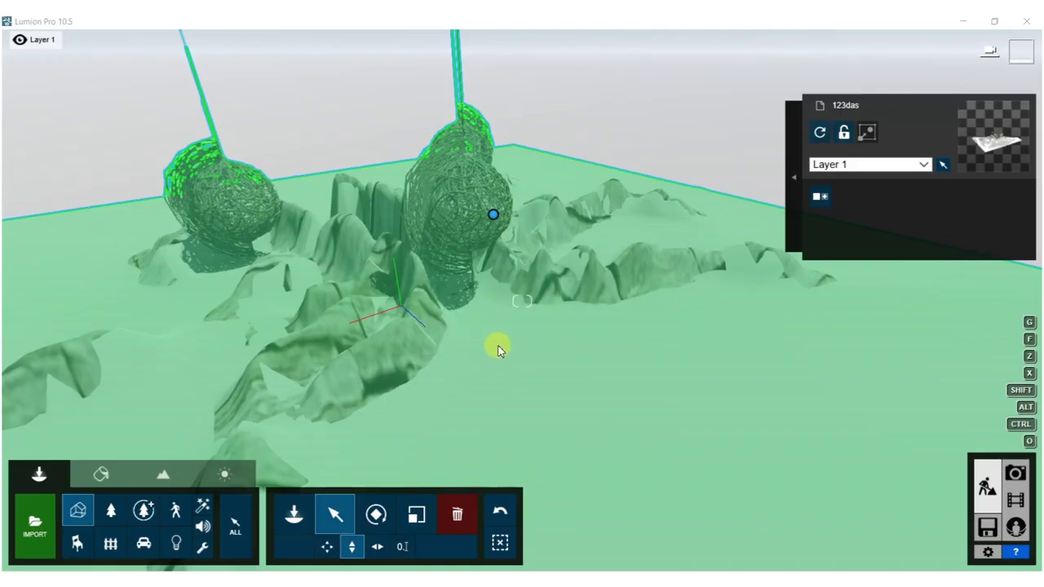
pyautogui.moveTo(519, 346); pyautogui.dragTo(577, 338, button='right')
pyautogui.press('w')
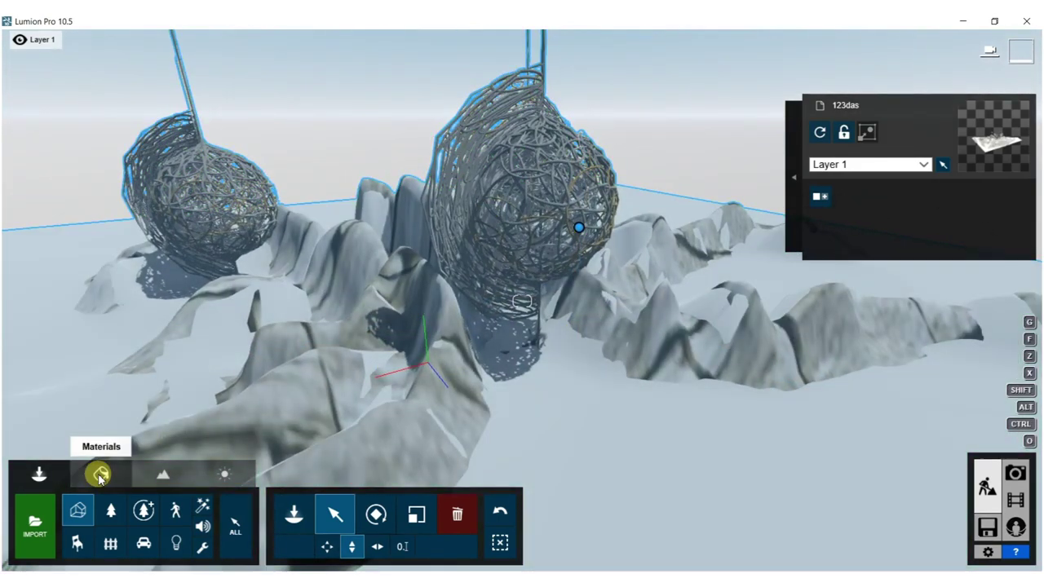
# Step: Assign the Evermotion Sand 001 2048 soil material to the terrain's GRASS surface
pyautogui.click(99, 476)
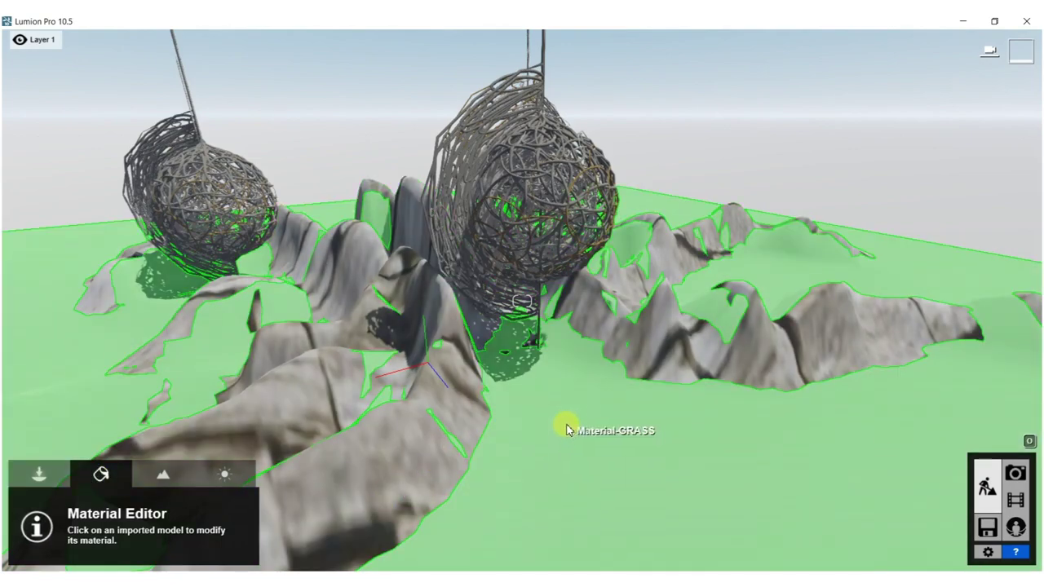
pyautogui.click(410, 290)
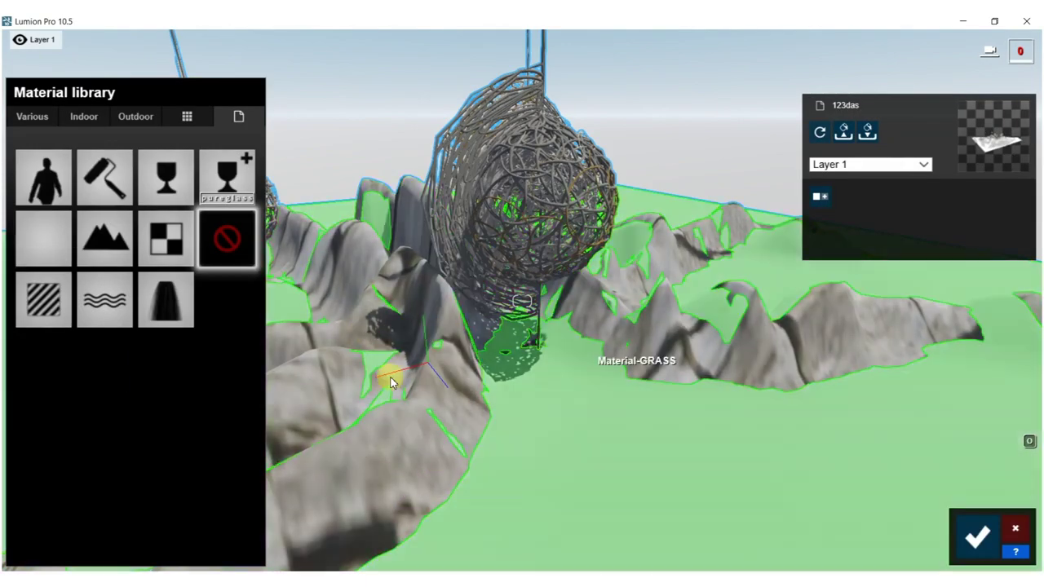
pyautogui.click(30, 116)
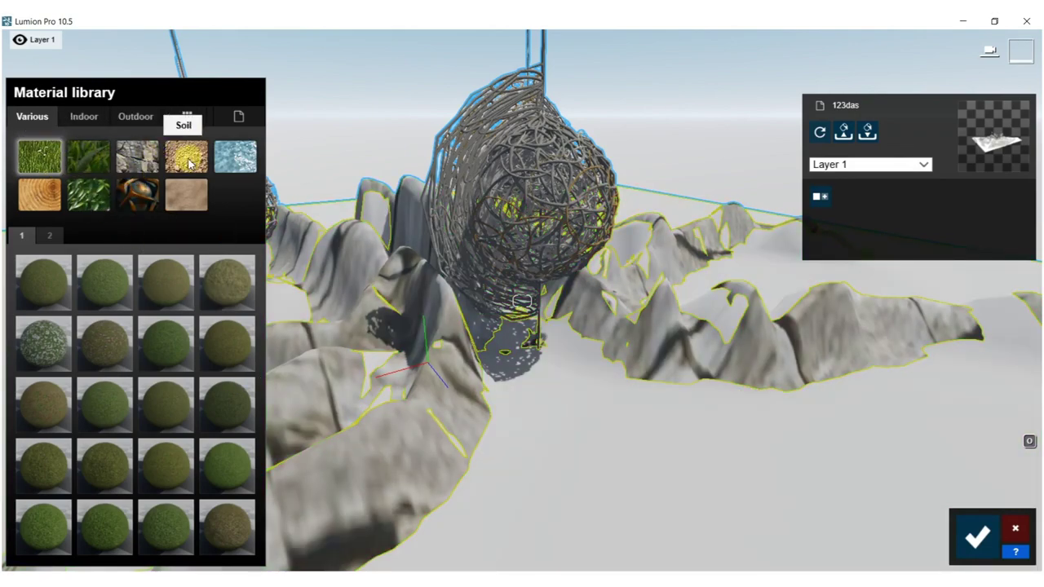
pyautogui.click(189, 164)
pyautogui.click(102, 275)
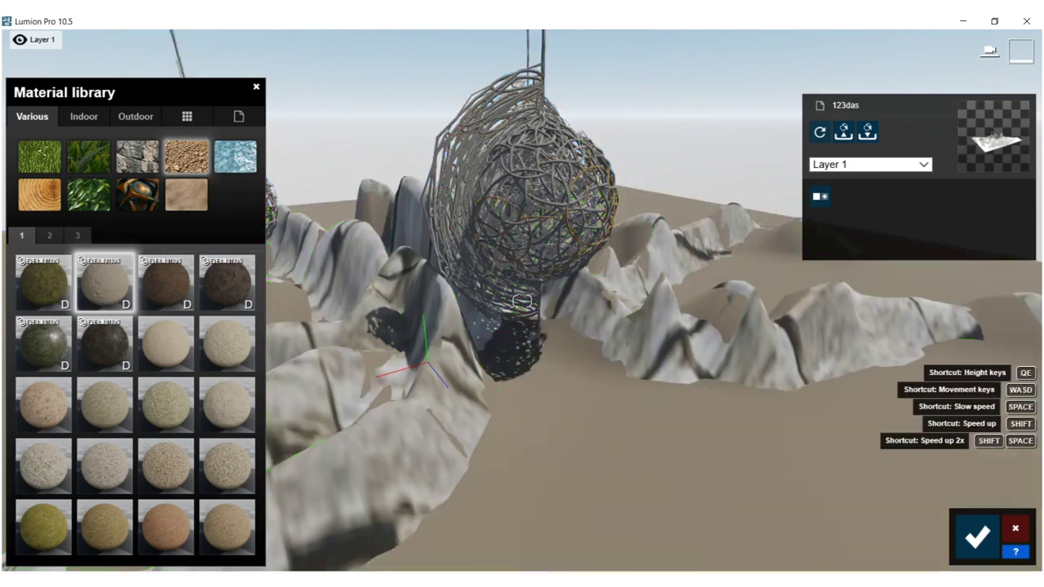
pyautogui.moveTo(351, 328); pyautogui.dragTo(380, 333, button='right')
# Step: Whiten the sand with Colorization, increase its reflectivity, set relief to about 1.4, and use a custom map scale
pyautogui.click(102, 278)
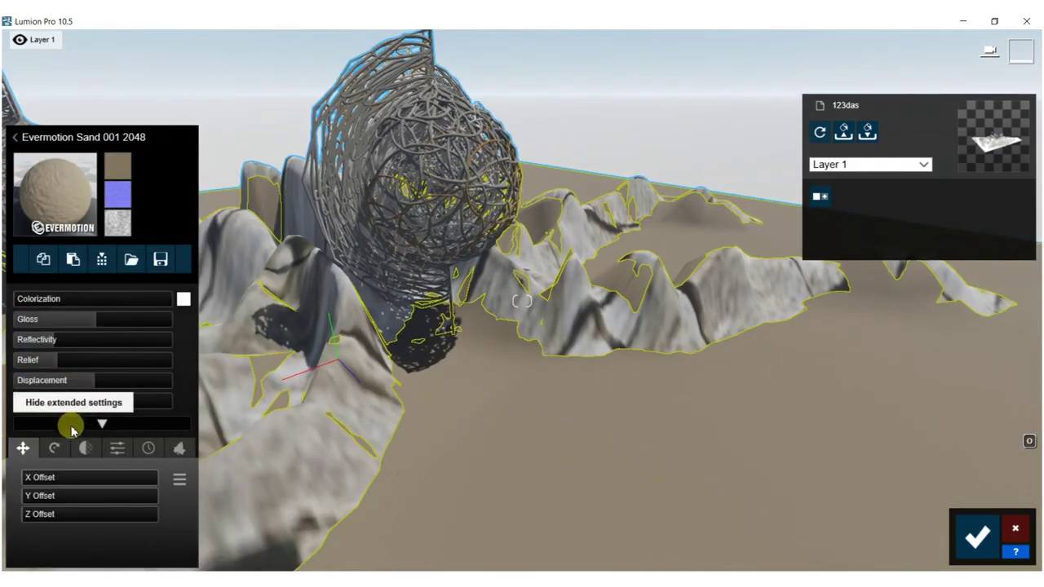
pyautogui.moveTo(53, 406); pyautogui.dragTo(55, 406)
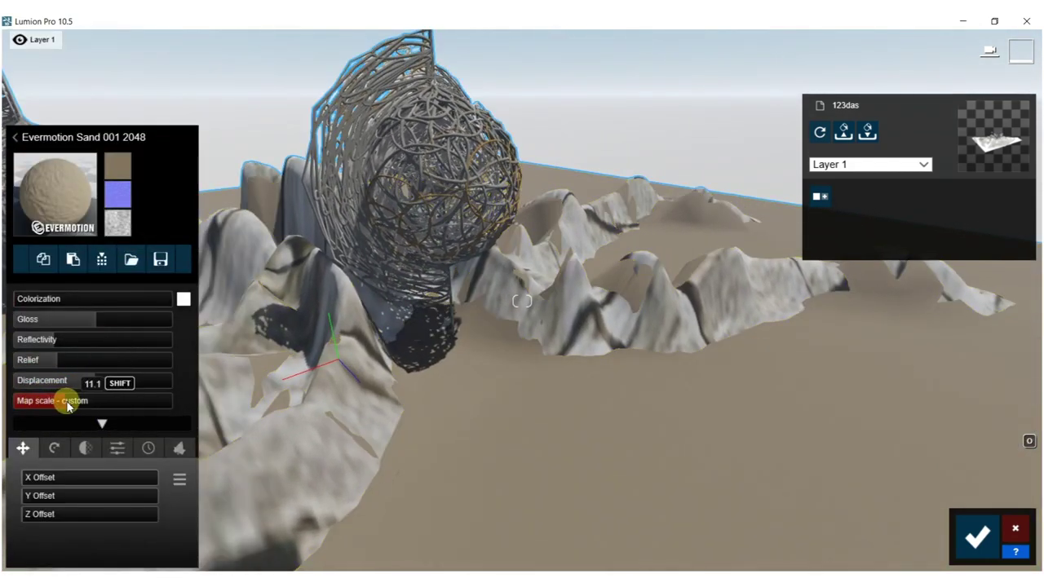
pyautogui.moveTo(90, 406); pyautogui.dragTo(88, 405)
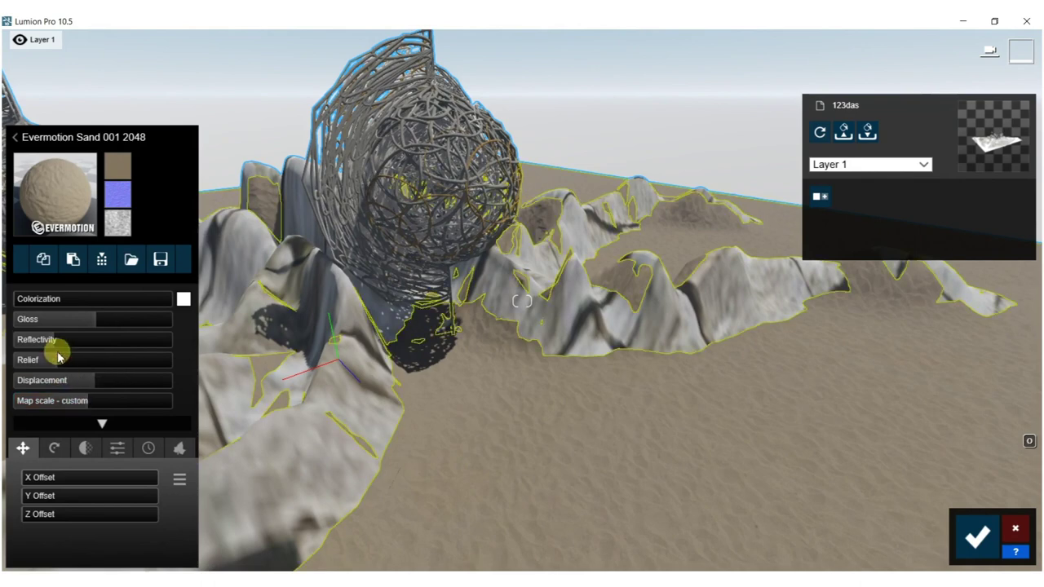
pyautogui.moveTo(27, 300); pyautogui.dragTo(111, 300)
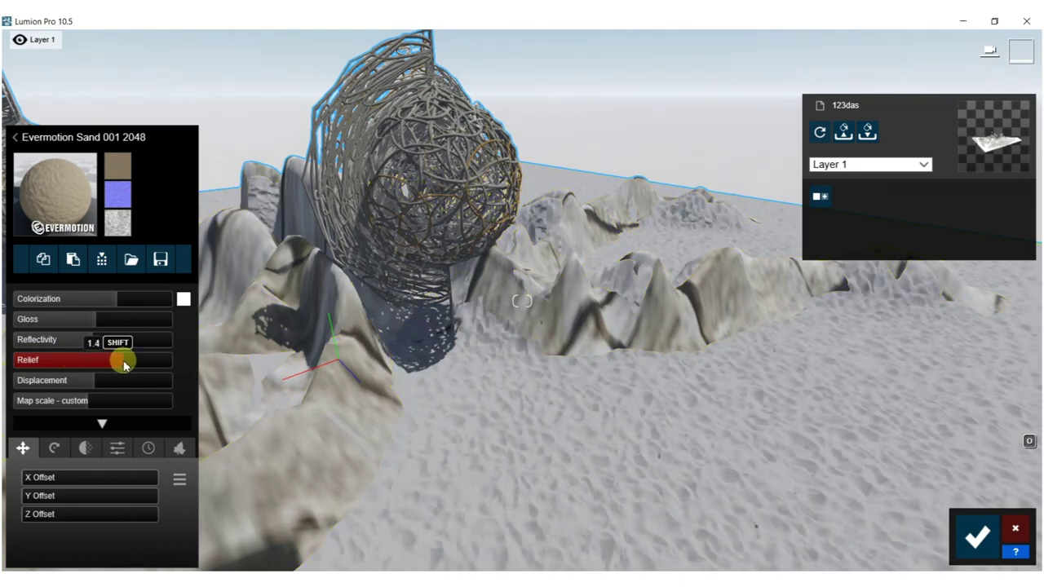
pyautogui.press('w')
pyautogui.moveTo(394, 385); pyautogui.dragTo(499, 401, button='right')
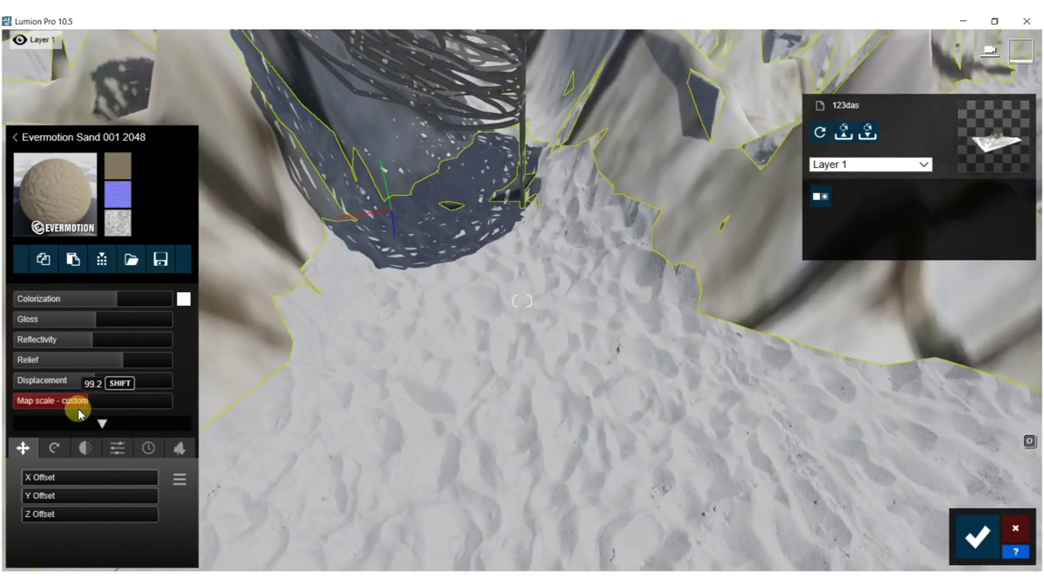
pyautogui.moveTo(79, 405); pyautogui.dragTo(77, 405)
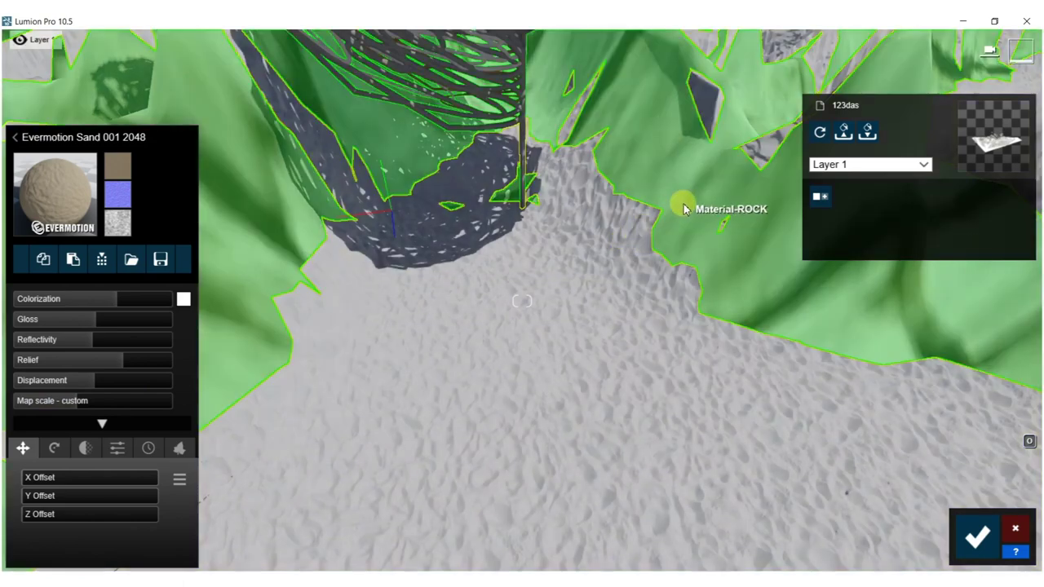
# Step: Assign the Landscape 01 E rock material to the terrain's ROCK surface and increase its map scale
pyautogui.click(681, 205)
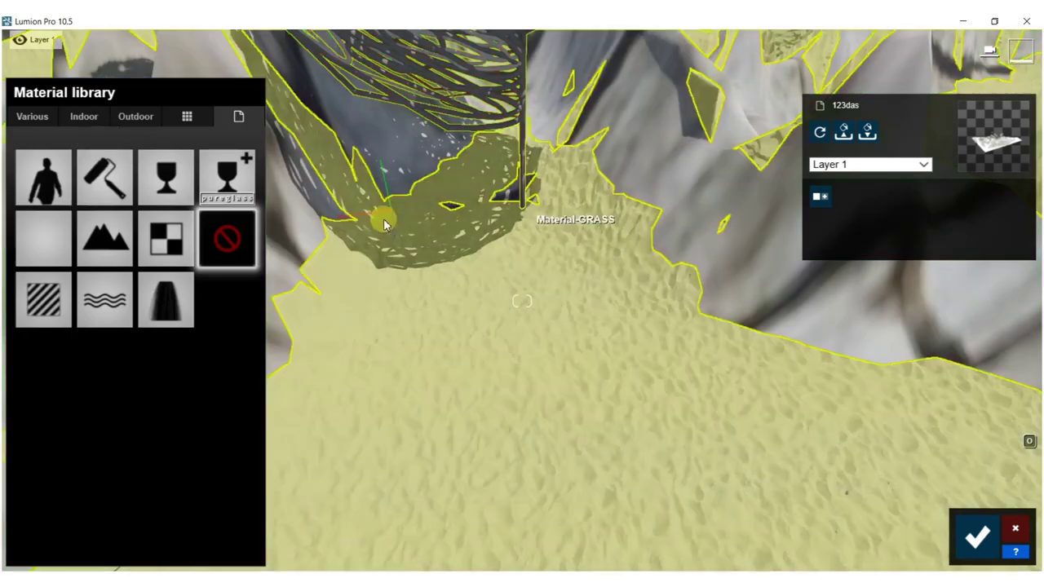
pyautogui.click(33, 116)
pyautogui.click(137, 157)
pyautogui.click(104, 348)
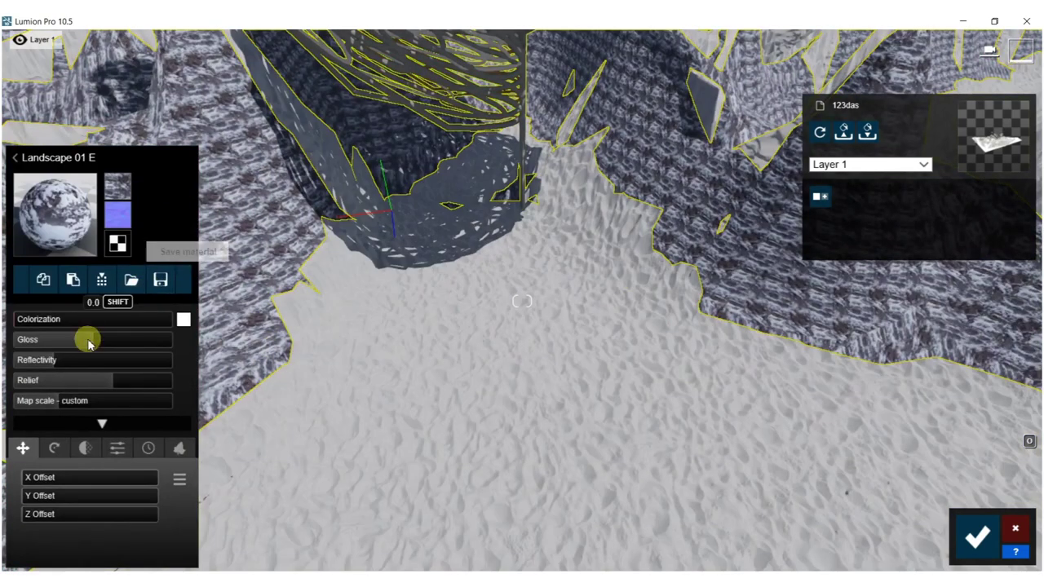
pyautogui.moveTo(41, 400); pyautogui.dragTo(78, 405)
# Step: Assign Polii TilesMarble 063 2k to the thin inner pipes of the sphere and raise its Emissive to about 0.5
pyautogui.moveTo(362, 330); pyautogui.dragTo(336, 222, button='right')
pyautogui.moveTo(487, 281); pyautogui.dragTo(500, 238, button='right')
pyautogui.scroll(5, 500, 238)
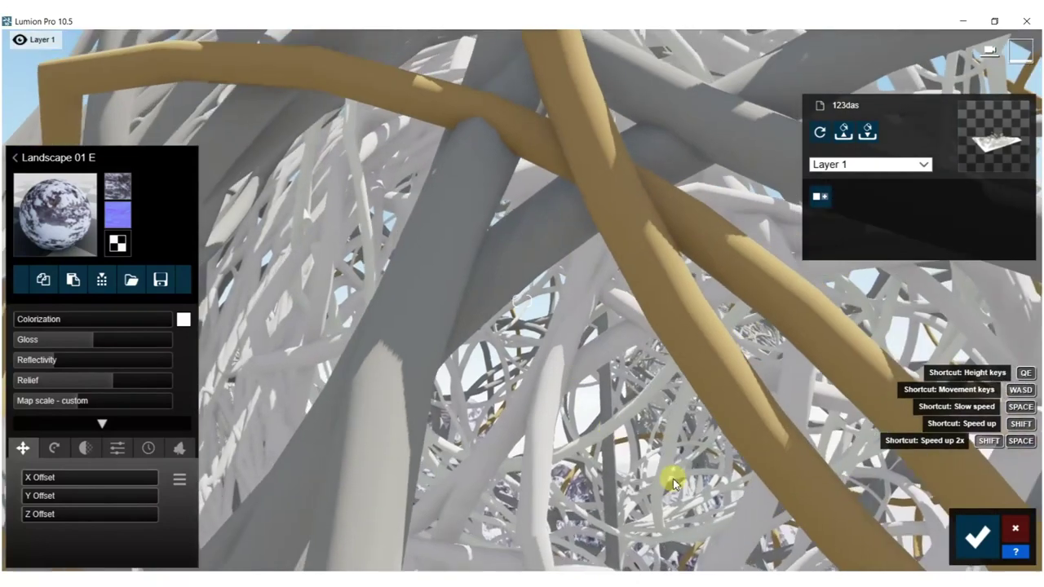
pyautogui.click(550, 402)
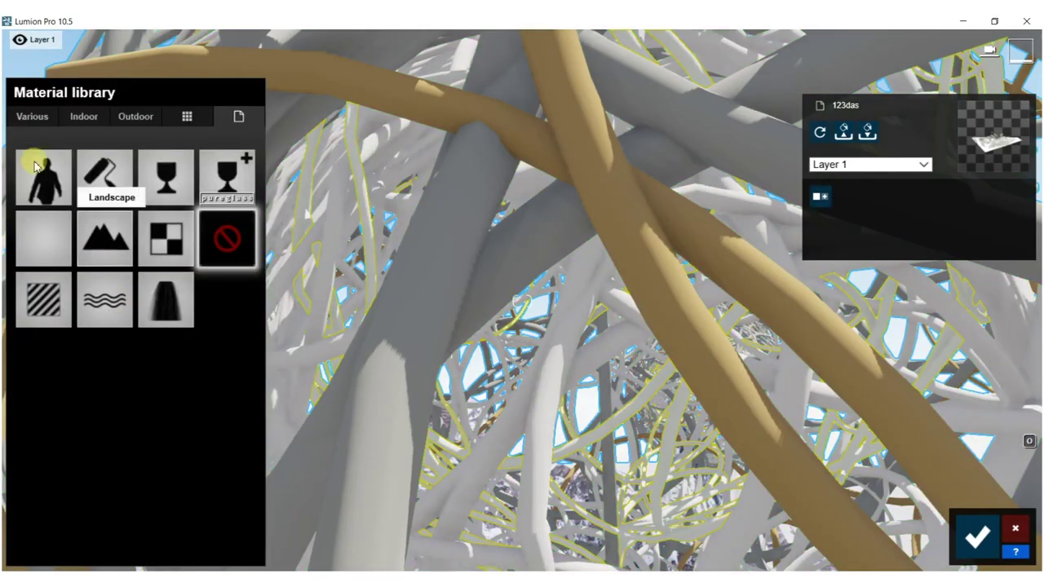
pyautogui.click(84, 117)
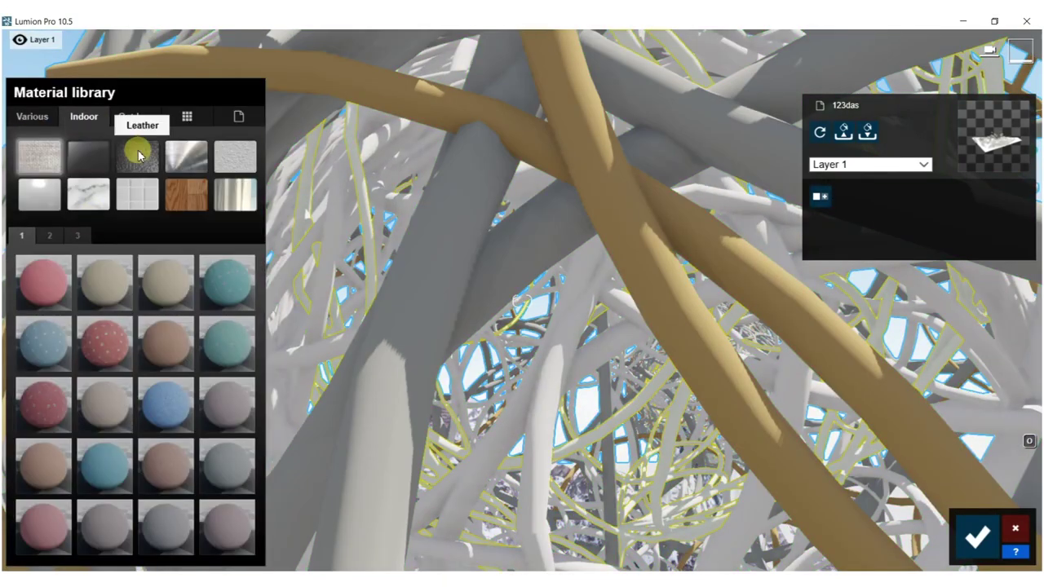
pyautogui.click(131, 196)
pyautogui.click(41, 535)
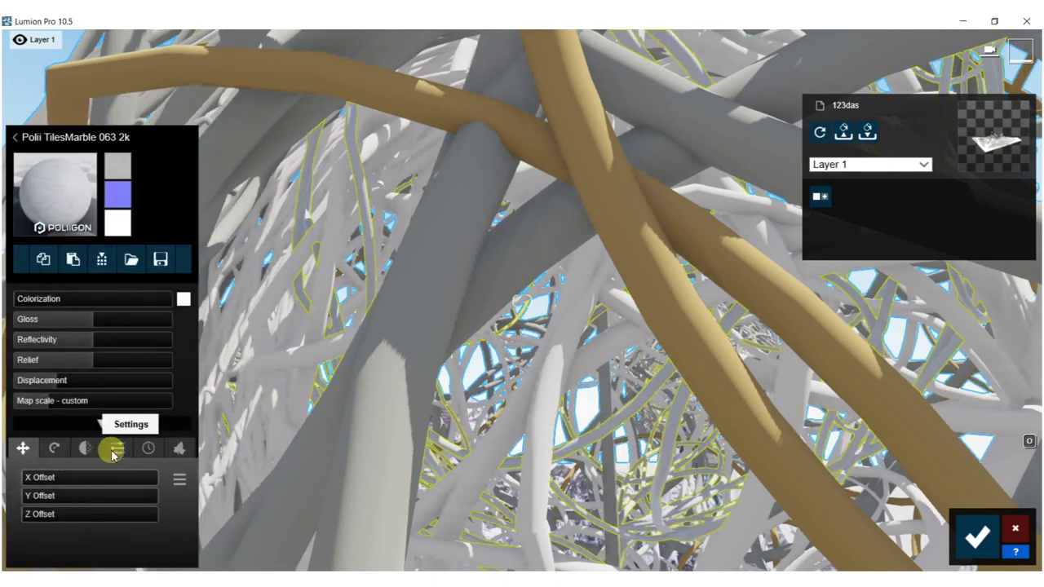
pyautogui.click(114, 448)
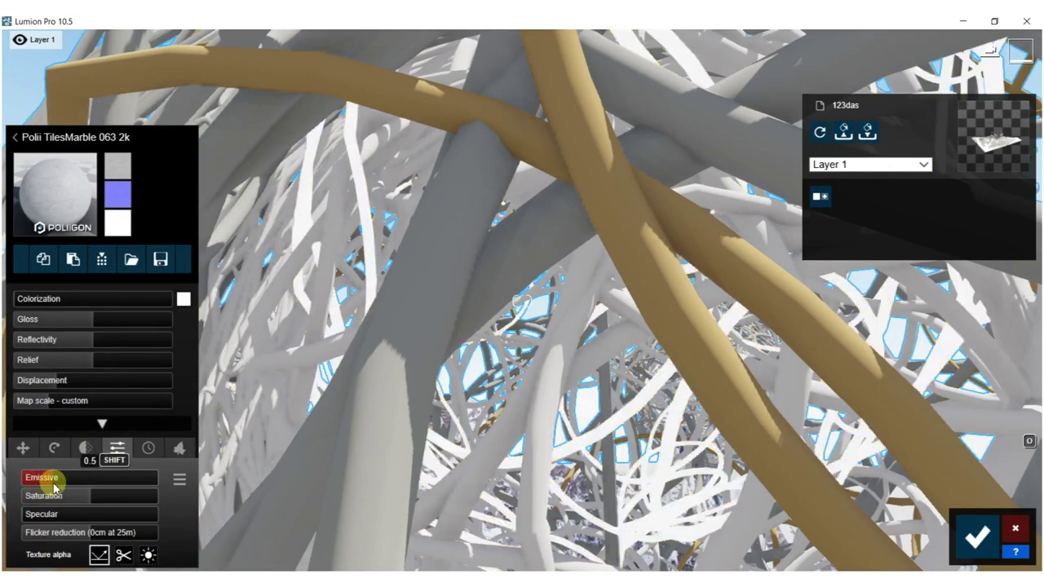
# Step: Assign an indoor marble material to the thick grey CONCRETE pipes of the sphere
pyautogui.click(557, 383)
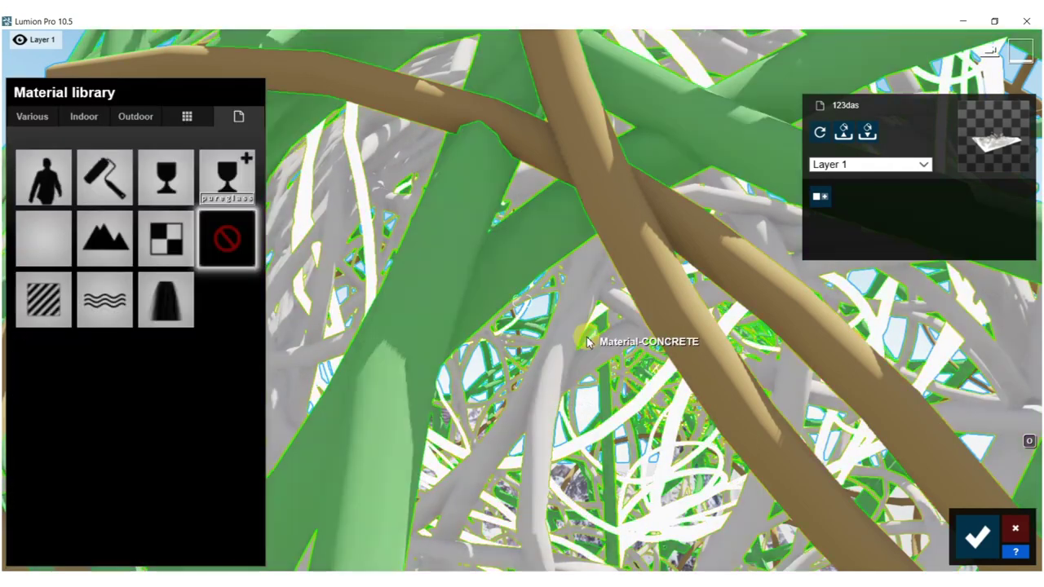
pyautogui.scroll(-3, 445, 356)
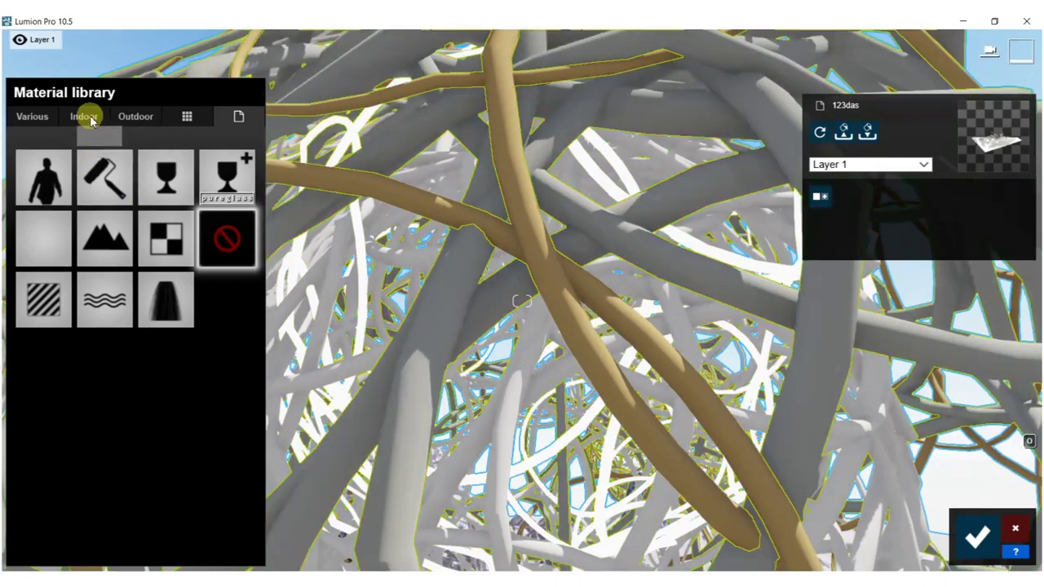
pyautogui.click(84, 116)
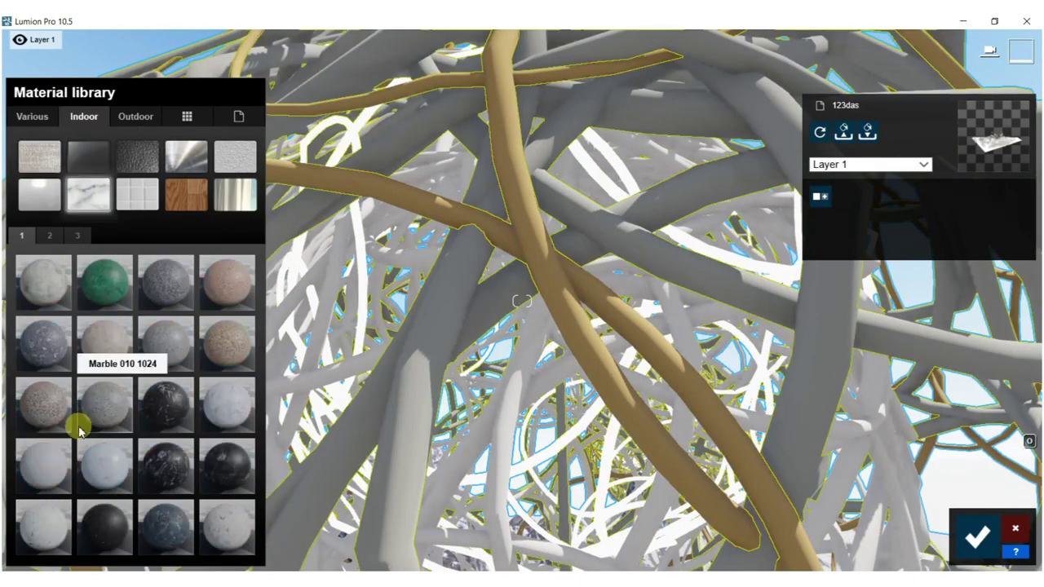
pyautogui.click(52, 525)
# Step: Assign the AgedBronze2 material to the brown pipes wrapping the sphere
pyautogui.click(536, 282)
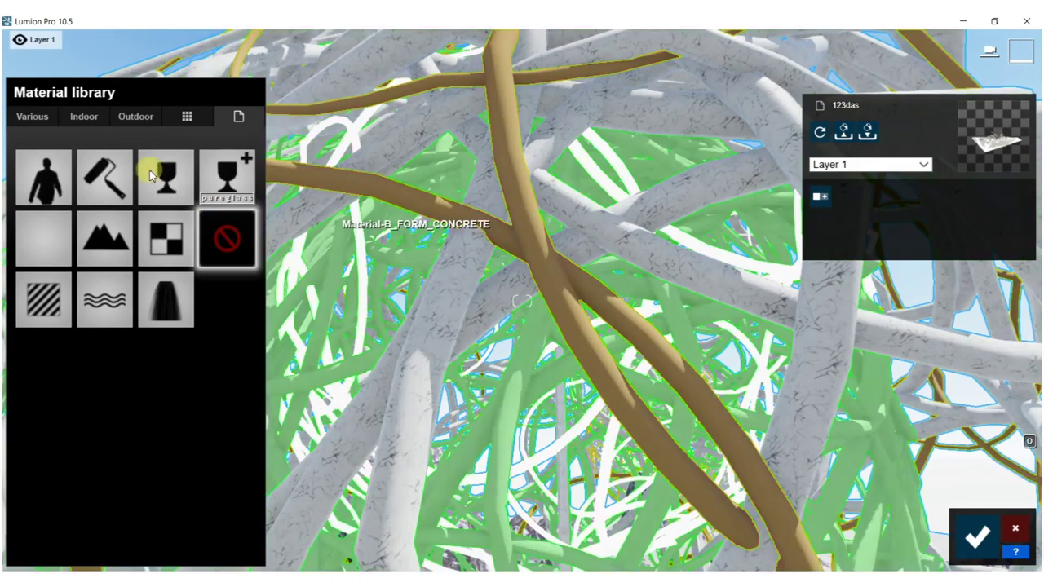
pyautogui.click(34, 118)
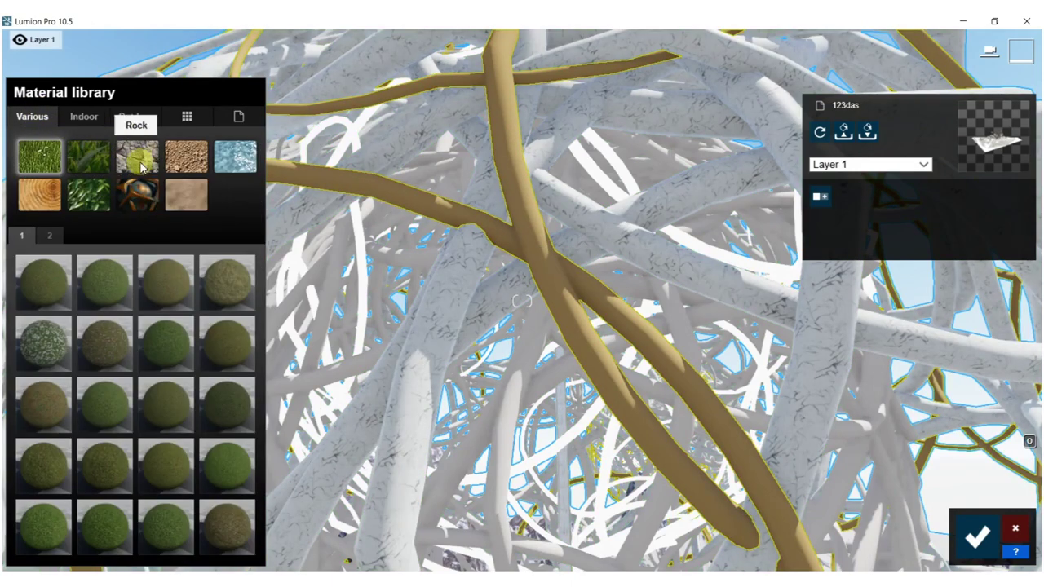
pyautogui.click(135, 192)
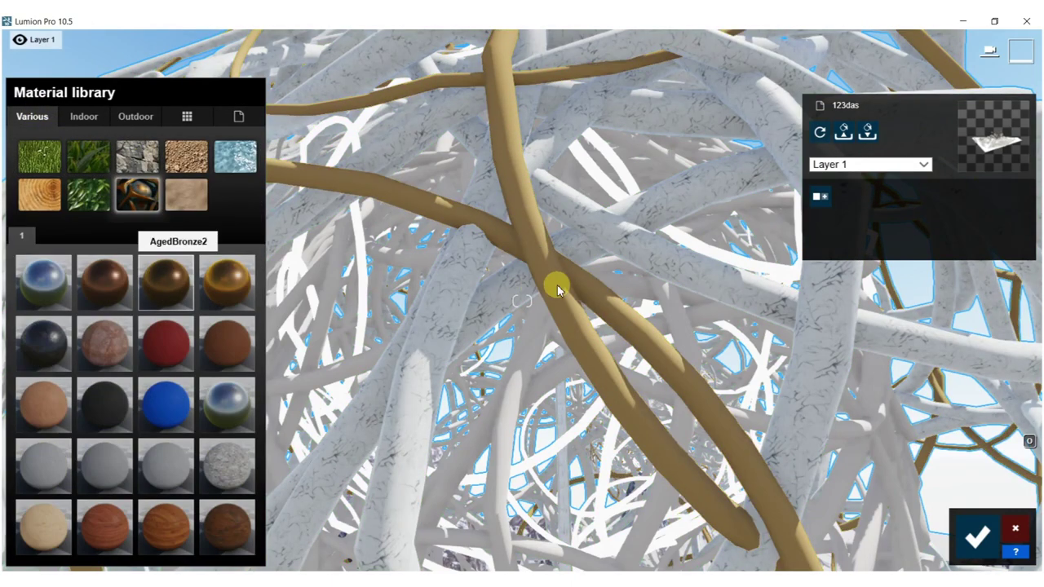
pyautogui.moveTo(558, 290); pyautogui.dragTo(533, 299, button='right')
# Step: Try the Ground 024 2048 grass material on the sphere's inner grey pipes with map scale 29
pyautogui.click(499, 326)
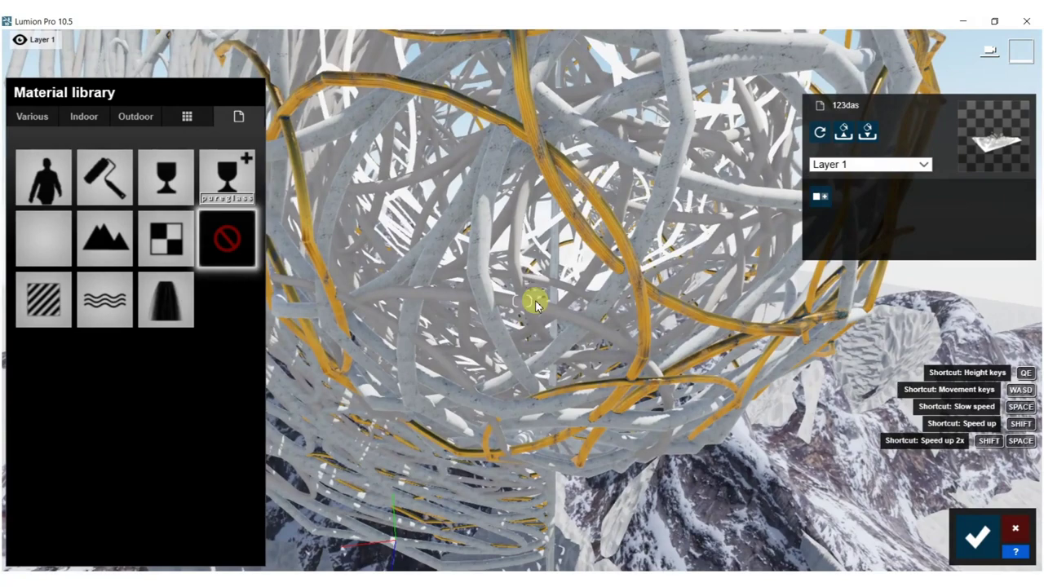
pyautogui.click(36, 122)
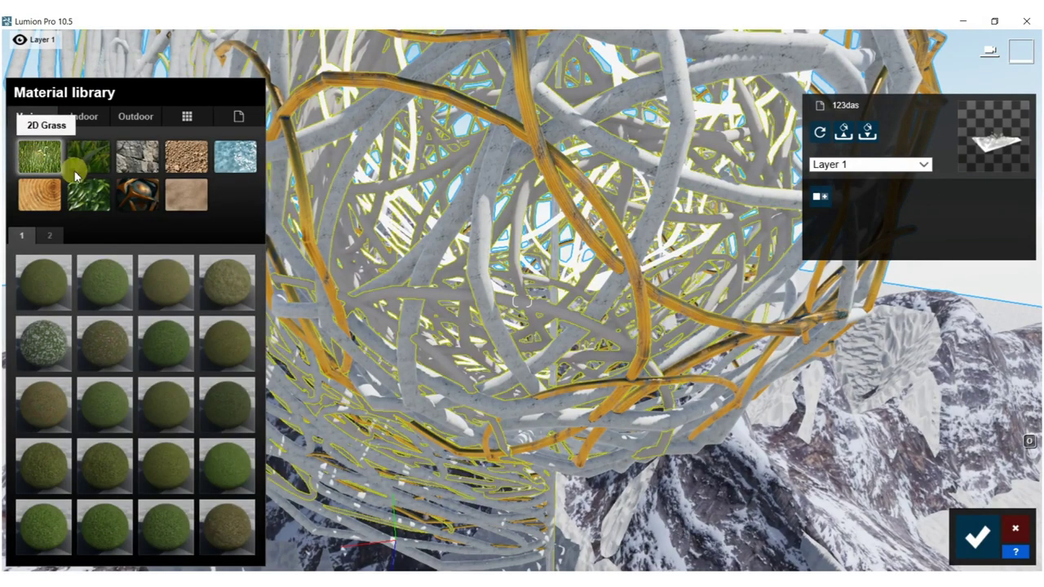
pyautogui.click(226, 282)
pyautogui.moveTo(508, 308); pyautogui.dragTo(522, 290, button='right')
pyautogui.press('s')
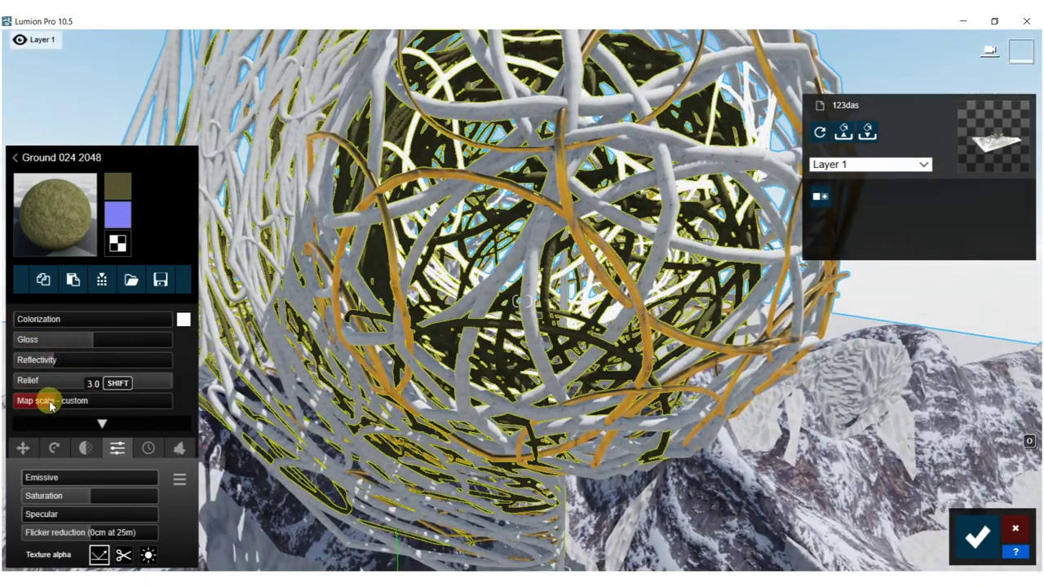
pyautogui.click(51, 402)
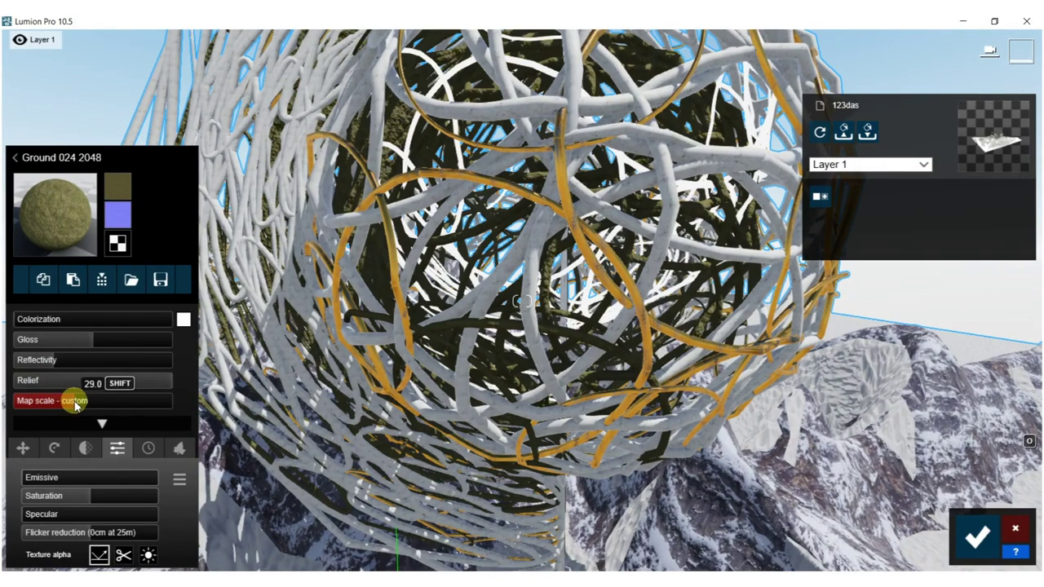
pyautogui.press('s')
pyautogui.moveTo(273, 334); pyautogui.dragTo(302, 326, button='right')
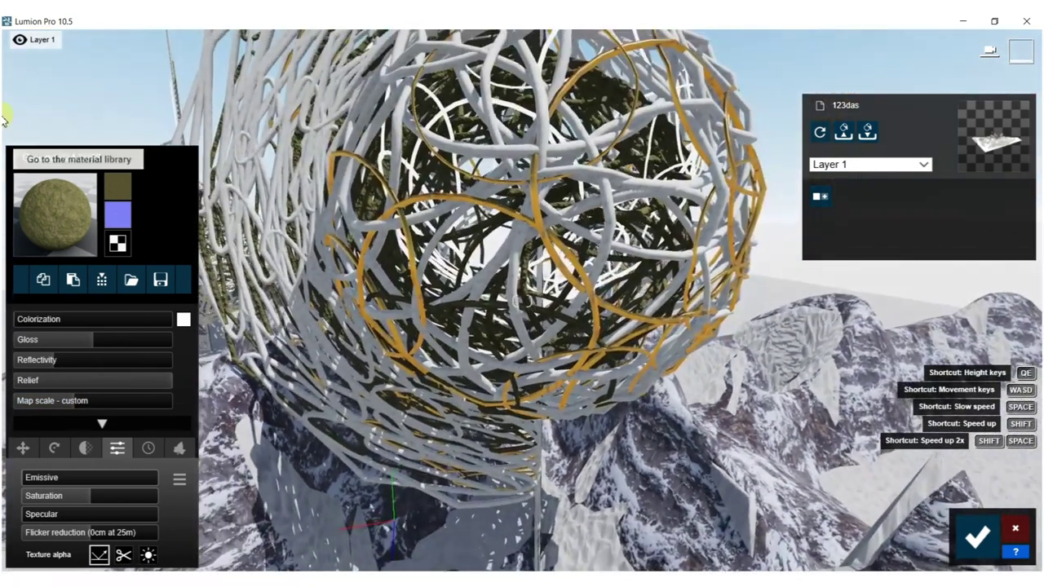
# Step: Compare grass materials on the inner pipes and assign Landscape 05 C
pyautogui.click(35, 163)
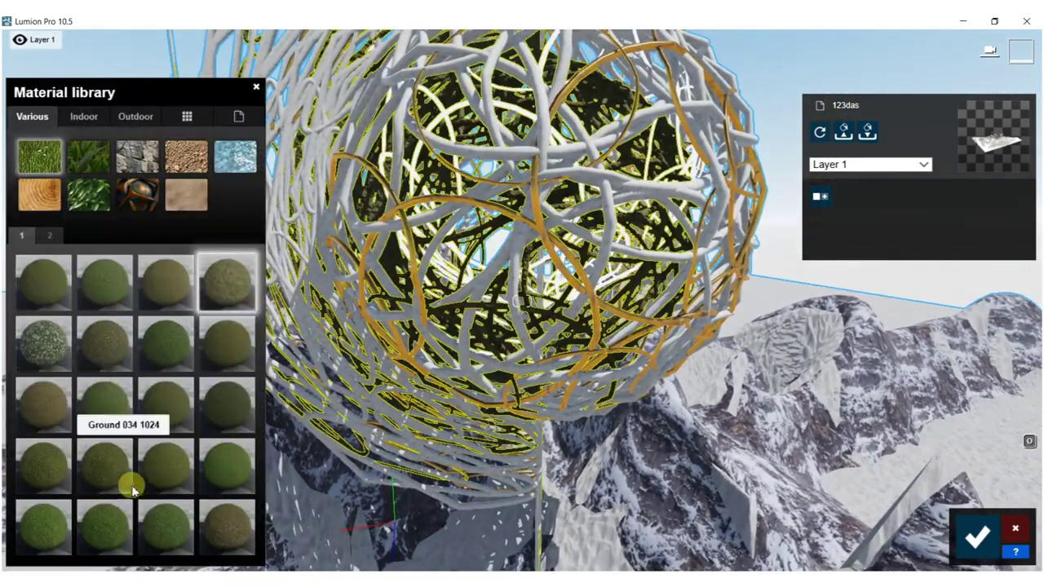
pyautogui.click(49, 235)
pyautogui.click(165, 342)
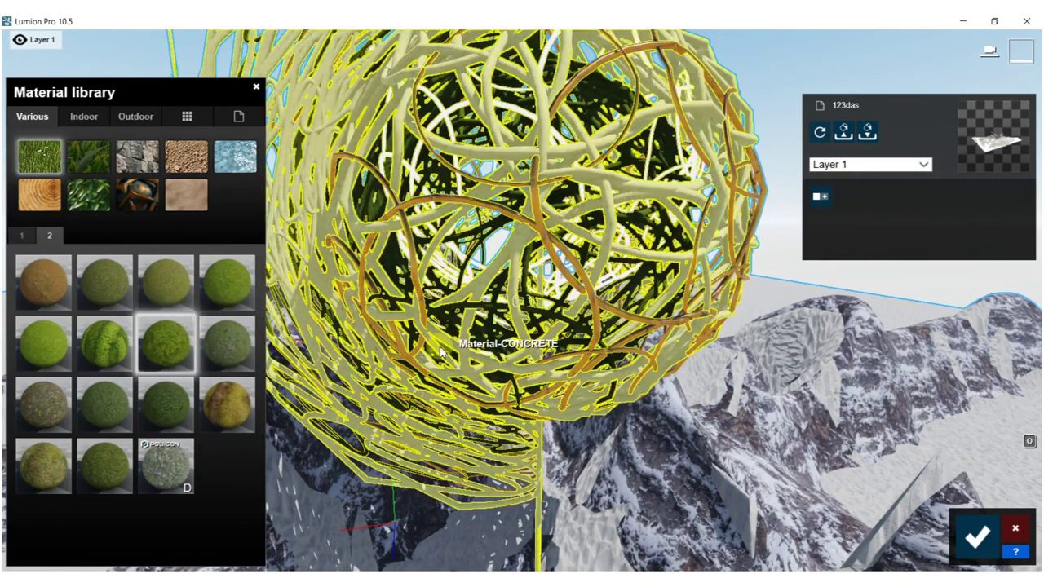
pyautogui.click(42, 346)
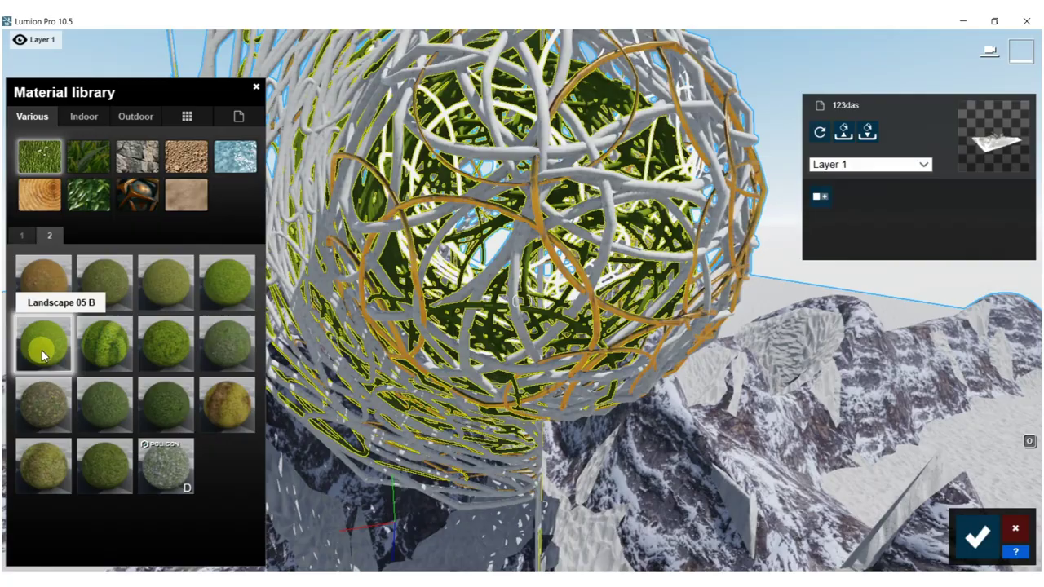
pyautogui.click(106, 347)
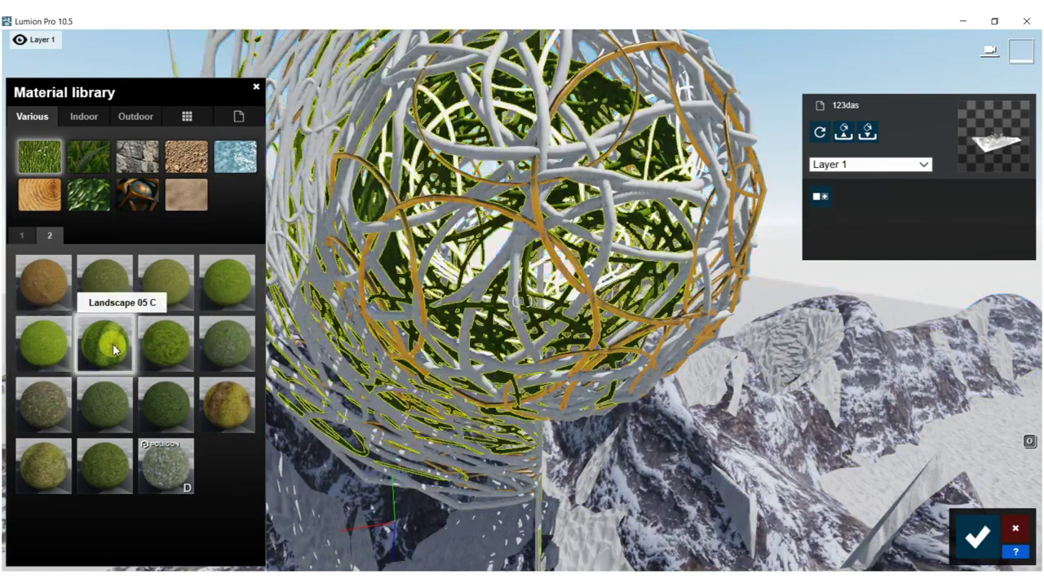
pyautogui.moveTo(522, 301)
pyautogui.mouseDown(button='right')
pyautogui.moveTo(407, 268)
pyautogui.moveTo(522, 301)
pyautogui.mouseUp(button='right')
pyautogui.scroll(5, 424, 278)
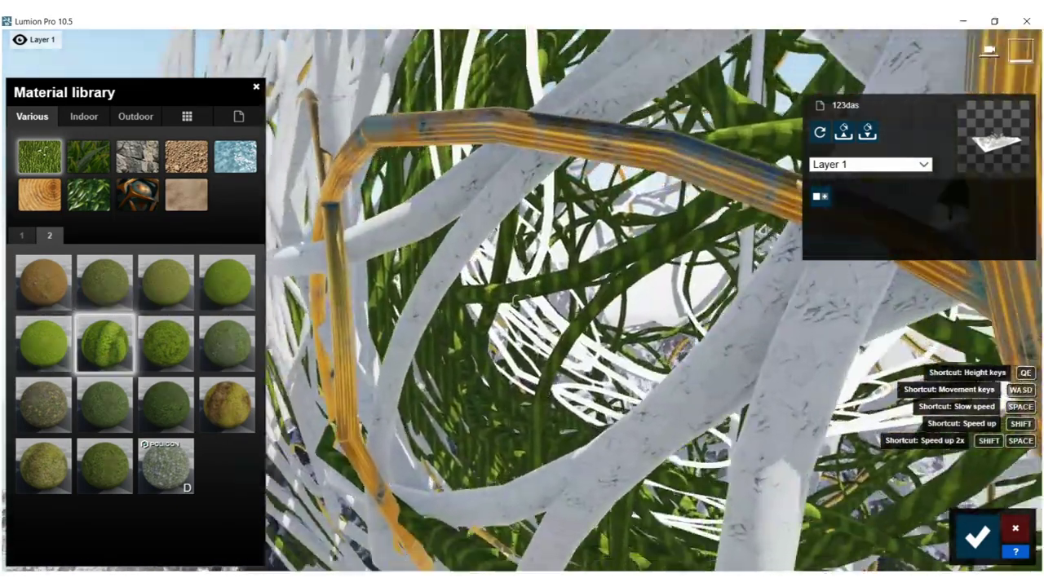
pyautogui.scroll(4, 546, 314)
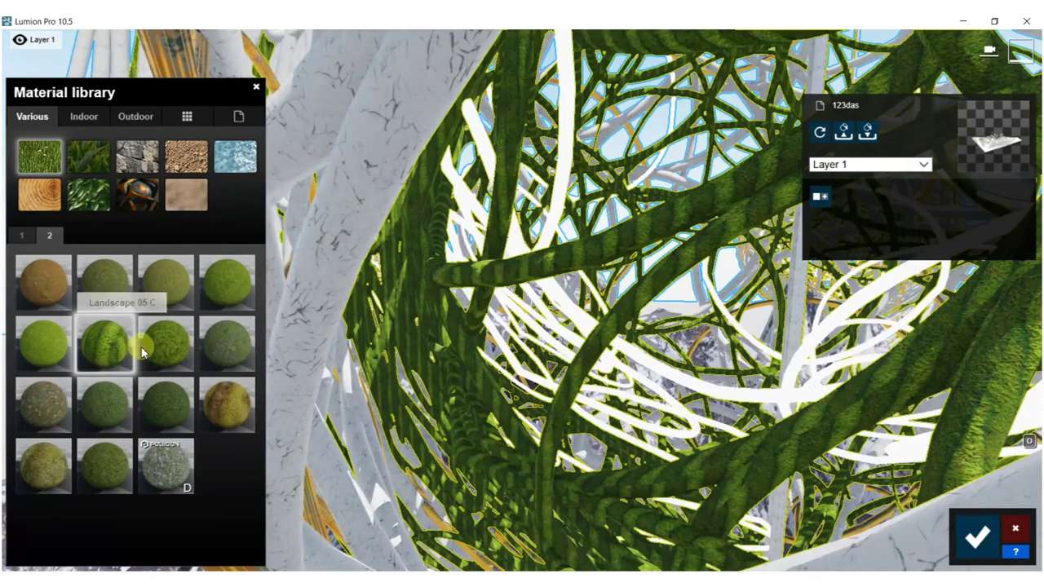
# Step: Adjust the custom map scale of Landscape 05 C on the inner pipes and save the material changes
pyautogui.click(118, 353)
pyautogui.moveTo(49, 411); pyautogui.dragTo(329, 376)
pyautogui.press('s')
pyautogui.moveTo(589, 292)
pyautogui.mouseDown(button='right')
pyautogui.moveTo(549, 296)
pyautogui.moveTo(585, 293)
pyautogui.mouseUp(button='right')
pyautogui.press('s')
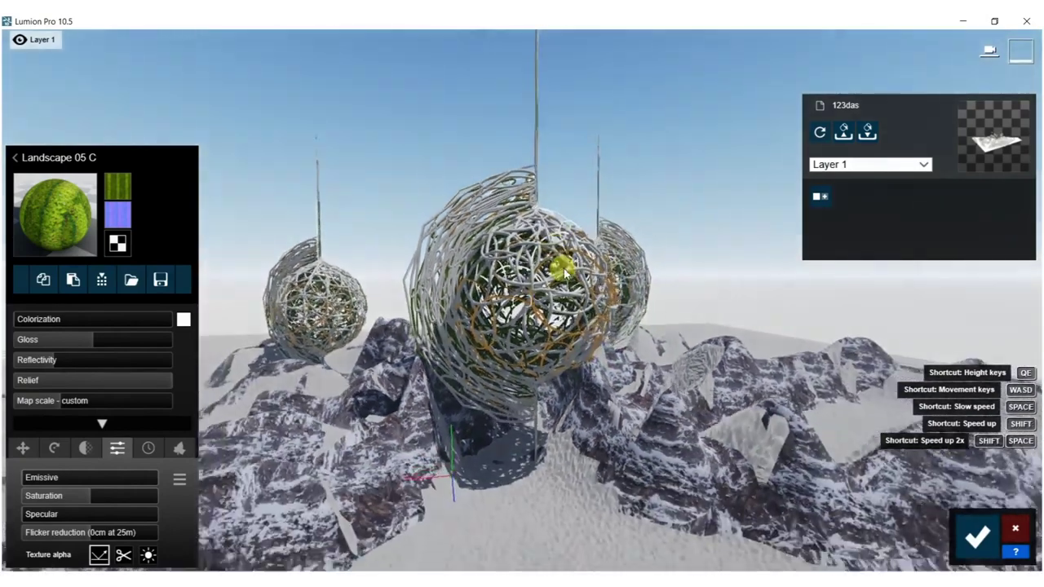
pyautogui.press('s')
pyautogui.moveTo(565, 274); pyautogui.dragTo(323, 391, button='right')
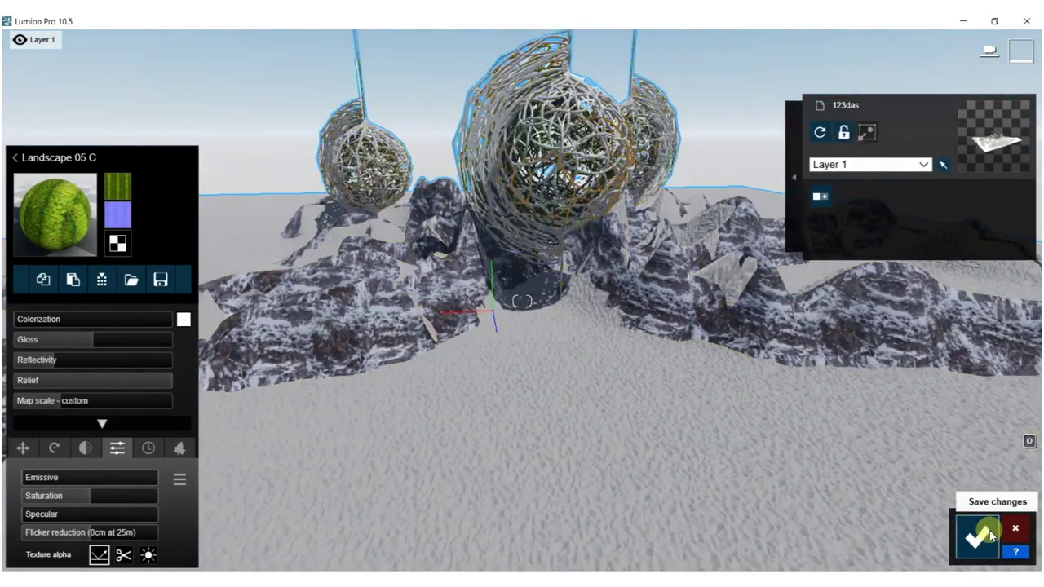
pyautogui.click(977, 536)
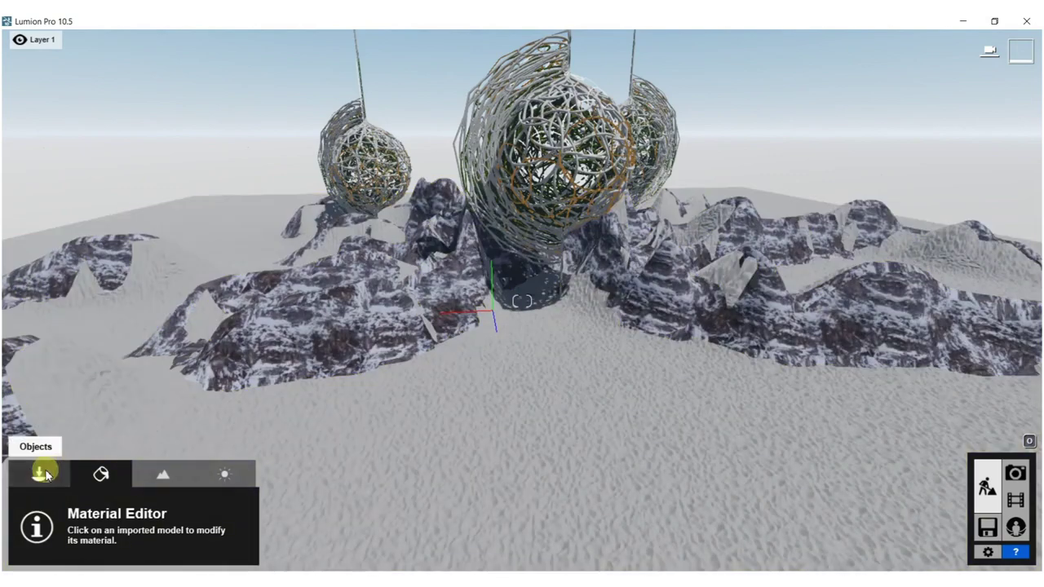
# Step: Paint a dense belt of fir trees from the conifer category across the sand in front of the central sphere
pyautogui.click(38, 473)
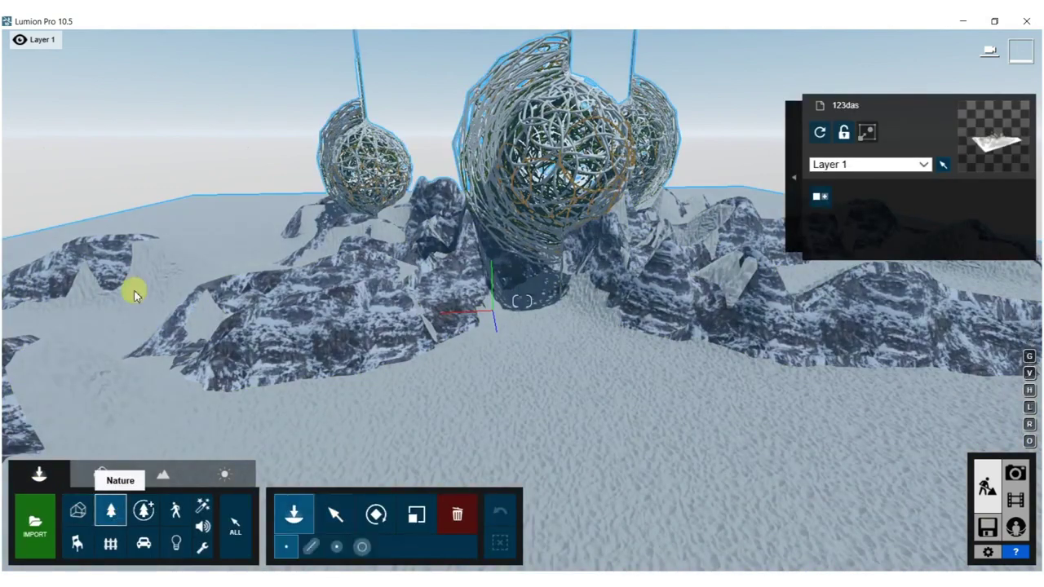
pyautogui.click(87, 138)
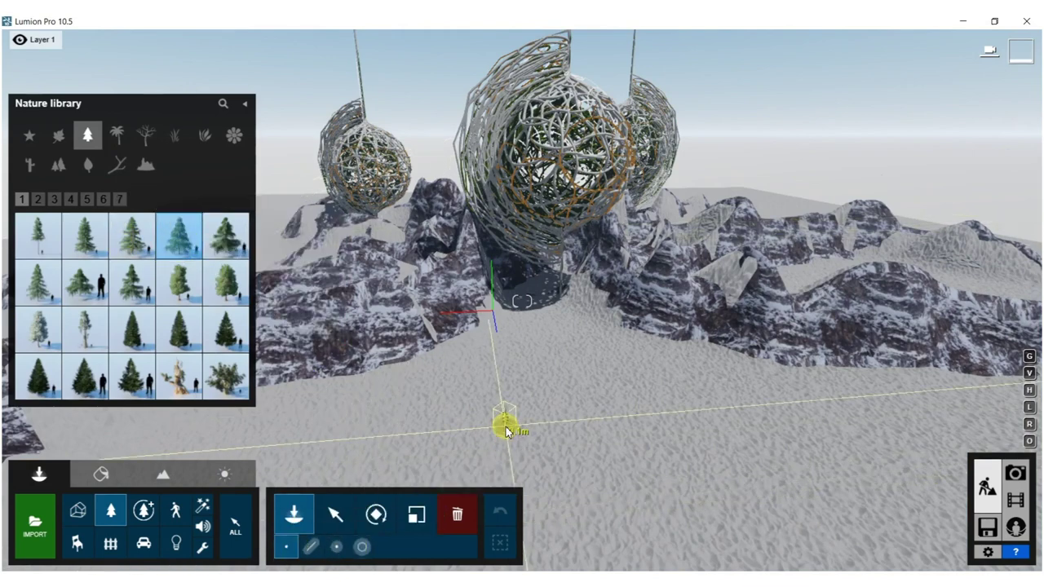
pyautogui.click(361, 548)
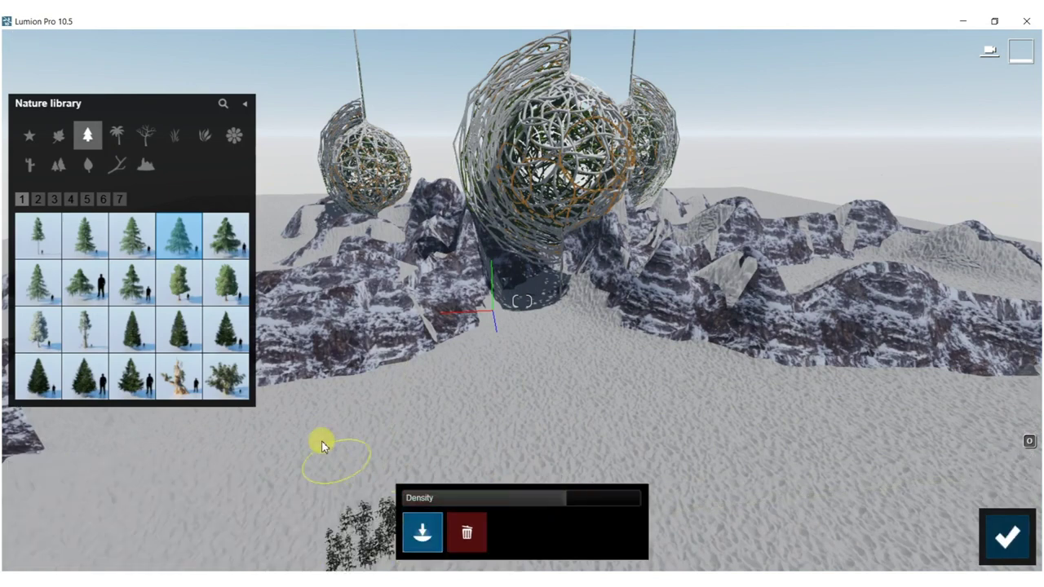
pyautogui.moveTo(218, 473); pyautogui.dragTo(369, 441)
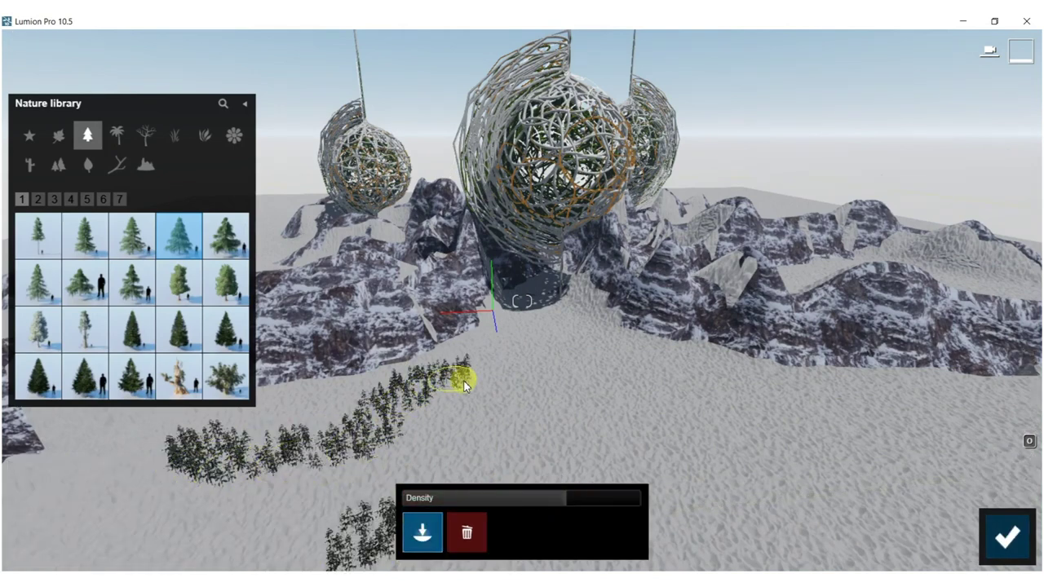
pyautogui.moveTo(461, 449)
pyautogui.mouseDown()
pyautogui.moveTo(275, 500)
pyautogui.moveTo(441, 454)
pyautogui.mouseUp()
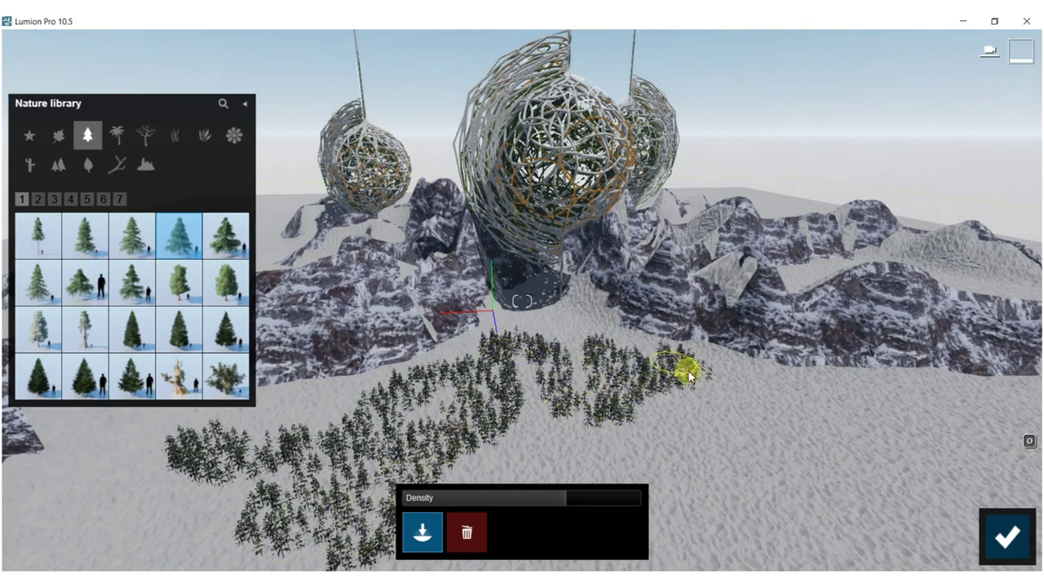
pyautogui.moveTo(821, 417)
pyautogui.mouseDown()
pyautogui.moveTo(955, 435)
pyautogui.moveTo(660, 427)
pyautogui.moveTo(815, 406)
pyautogui.mouseUp()
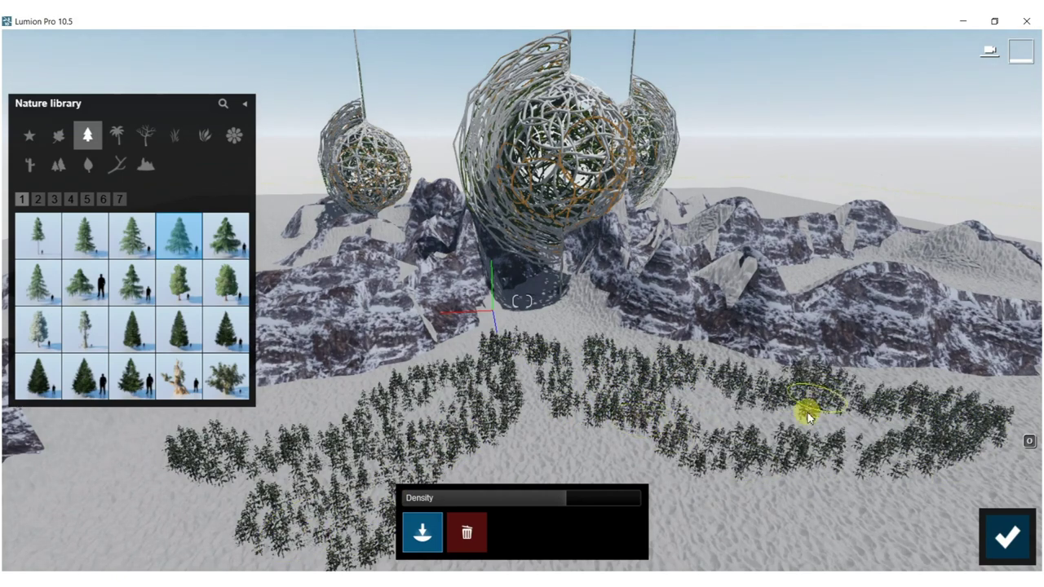
pyautogui.moveTo(642, 475)
pyautogui.mouseDown()
pyautogui.moveTo(821, 512)
pyautogui.moveTo(991, 467)
pyautogui.mouseUp()
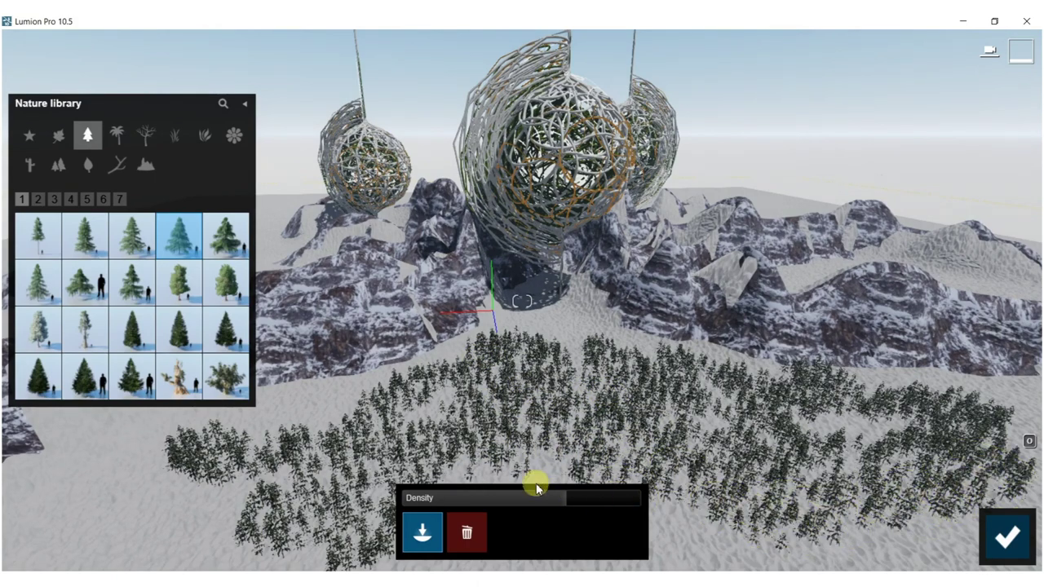
# Step: Extend the painted fir forest over the sand in front of the left-hand rocks and along its near edge
pyautogui.moveTo(277, 489)
pyautogui.mouseDown()
pyautogui.moveTo(82, 478)
pyautogui.moveTo(240, 459)
pyautogui.mouseUp()
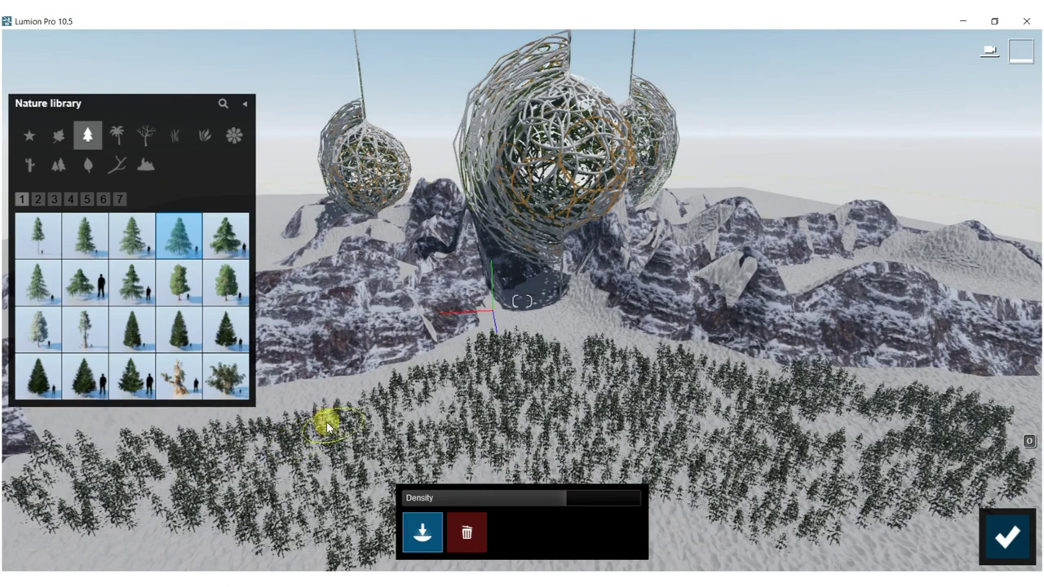
pyautogui.moveTo(327, 427); pyautogui.dragTo(100, 423)
pyautogui.moveTo(170, 542); pyautogui.dragTo(315, 550)
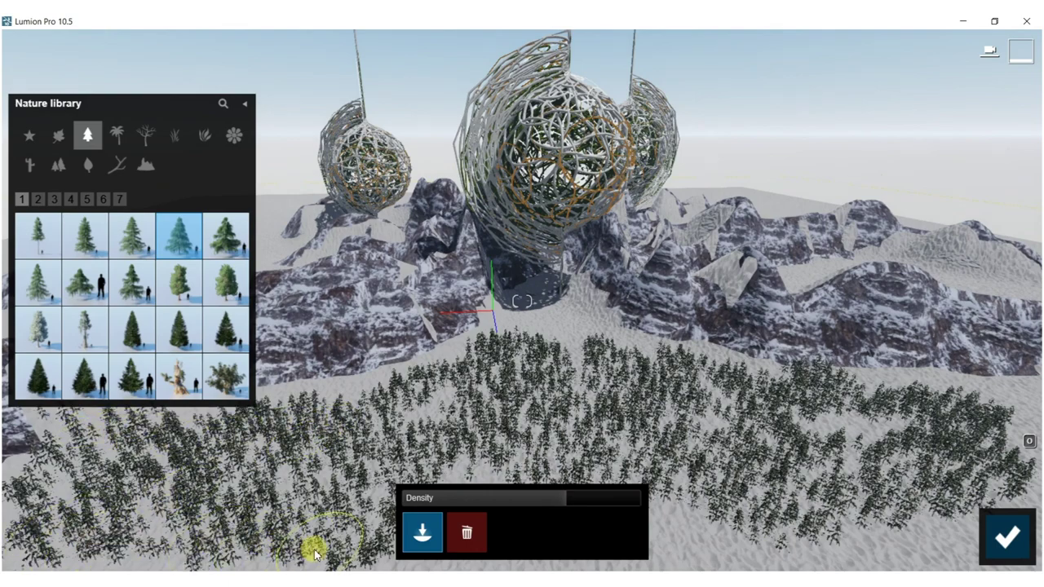
pyautogui.press('s')
pyautogui.moveTo(359, 245)
pyautogui.mouseDown(button='right')
pyautogui.moveTo(392, 339)
pyautogui.moveTo(457, 267)
pyautogui.moveTo(397, 367)
pyautogui.moveTo(251, 425)
pyautogui.mouseUp(button='right')
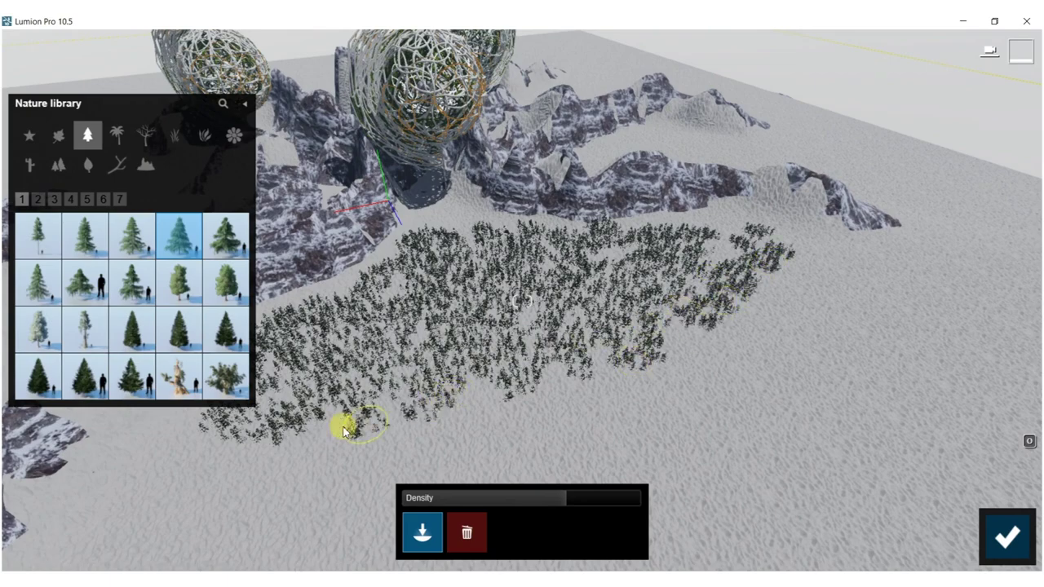
# Step: Paint fir patches on the open sand beside the left-hand rocks and near the smaller sphere behind them
pyautogui.moveTo(584, 220); pyautogui.dragTo(310, 353, button='right')
pyautogui.press('w')
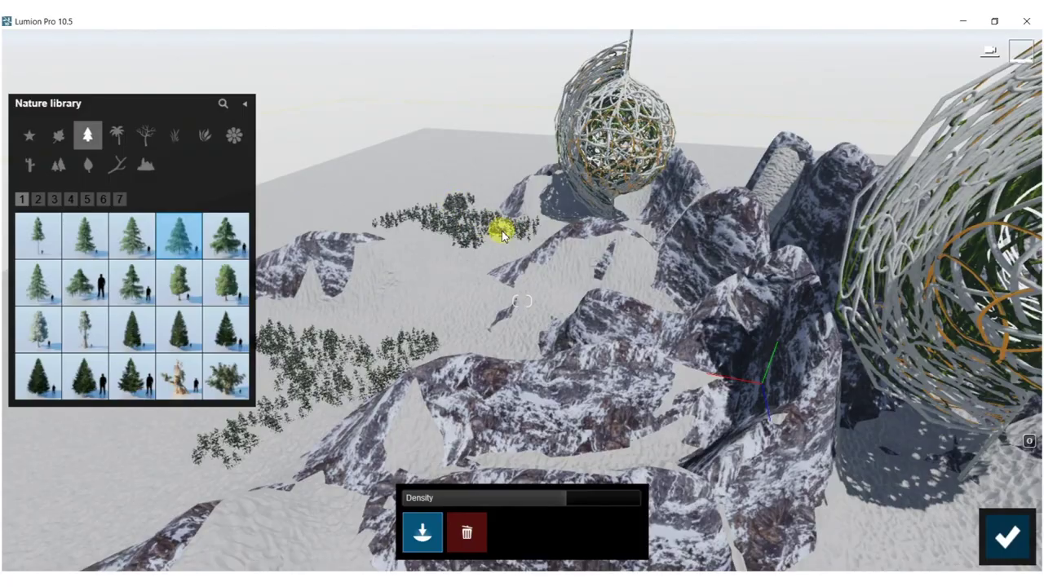
pyautogui.press('w')
# Step: Paint fir trees in the sandy valley between the two rock ridges on the other side of the central sphere
pyautogui.moveTo(518, 229); pyautogui.dragTo(673, 252, button='right')
pyautogui.press('s')
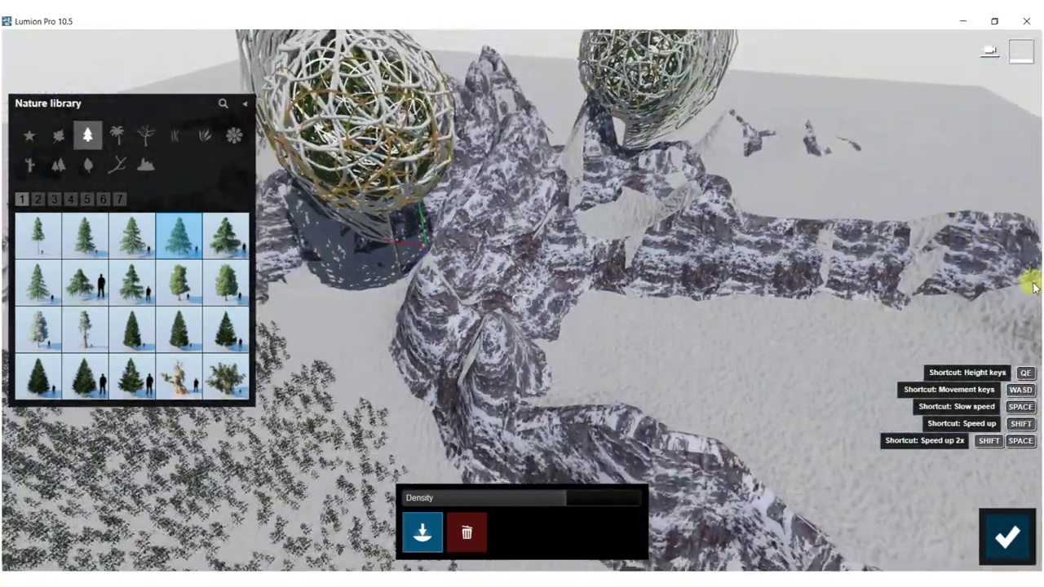
pyautogui.moveTo(796, 417)
pyautogui.mouseDown()
pyautogui.moveTo(831, 429)
pyautogui.moveTo(643, 336)
pyautogui.mouseUp()
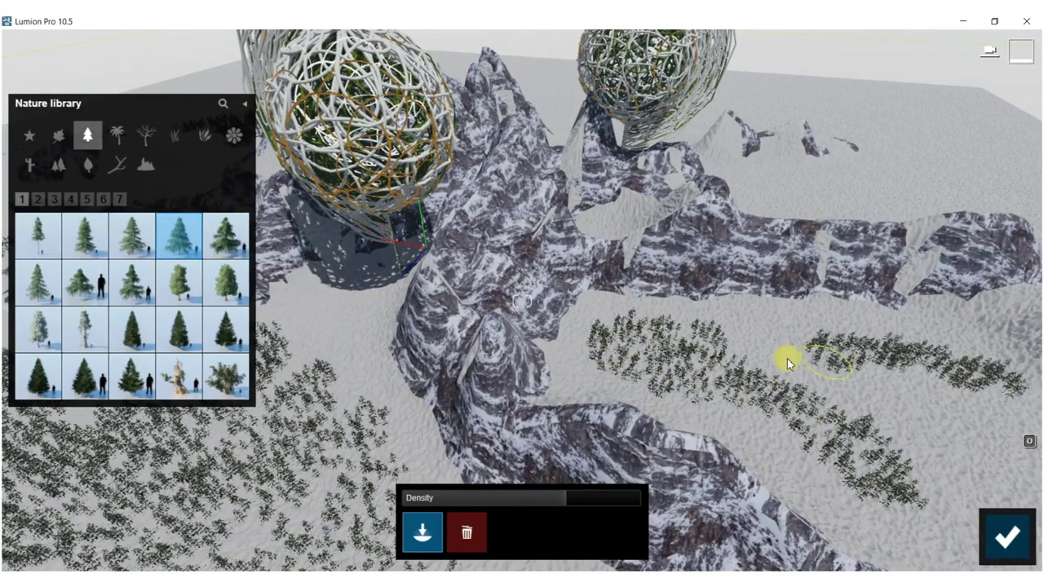
pyautogui.moveTo(929, 393); pyautogui.dragTo(1000, 408)
# Step: Fill the valley between the ridges with more firs and paint a patch on the sand behind the far ridge
pyautogui.moveTo(1000, 407); pyautogui.dragTo(619, 274, button='right')
pyautogui.moveTo(571, 298)
pyautogui.mouseDown()
pyautogui.moveTo(669, 336)
pyautogui.moveTo(887, 372)
pyautogui.moveTo(618, 326)
pyautogui.mouseUp()
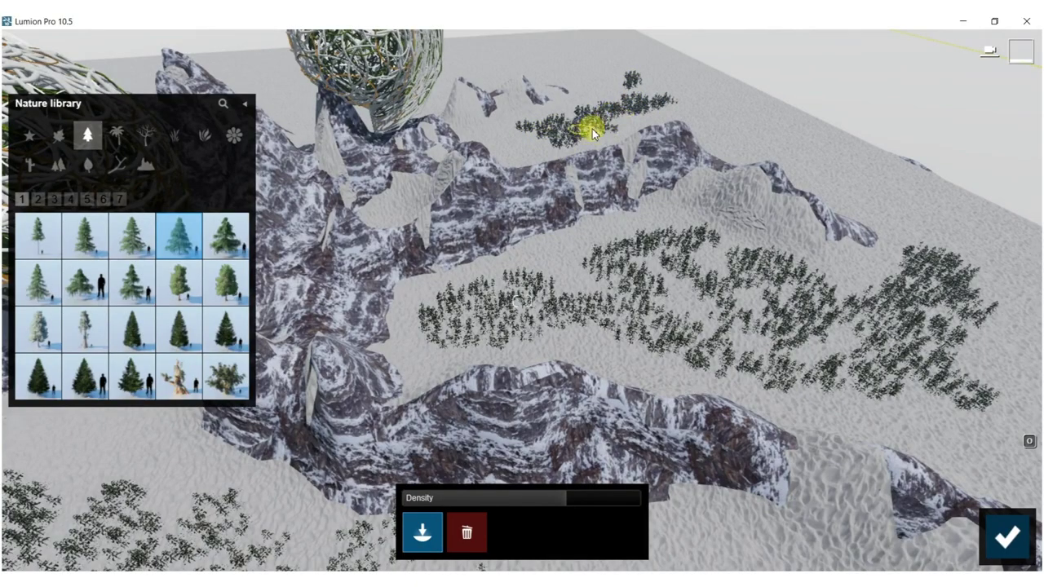
pyautogui.press('s')
pyautogui.moveTo(457, 131); pyautogui.dragTo(809, 122, button='right')
pyautogui.press('w')
pyautogui.press('s')
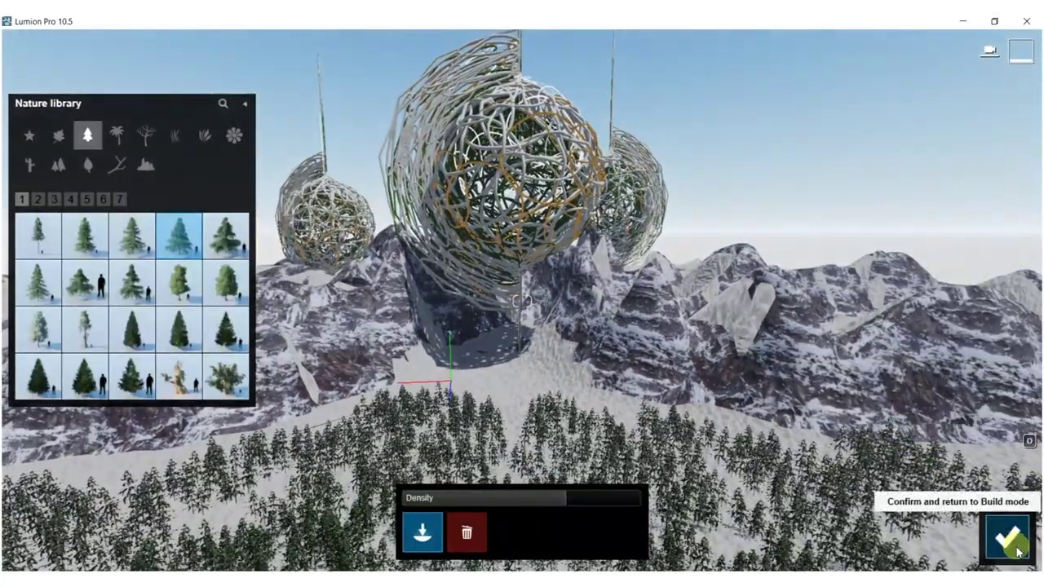
# Step: Finish painting trees and switch to Photo mode with the focal length set to about 31.4 mm
pyautogui.click(1010, 538)
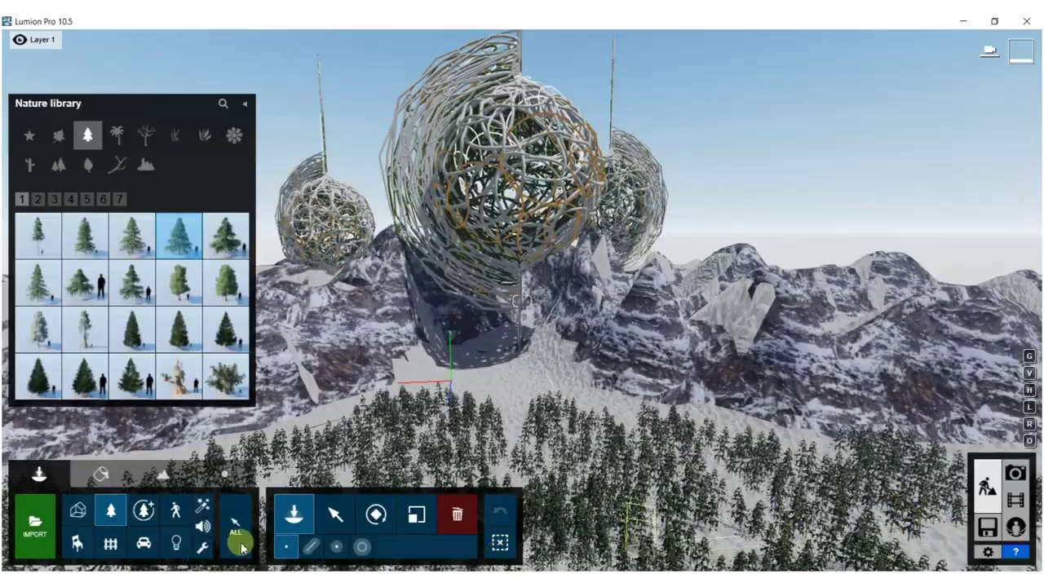
pyautogui.click(1016, 475)
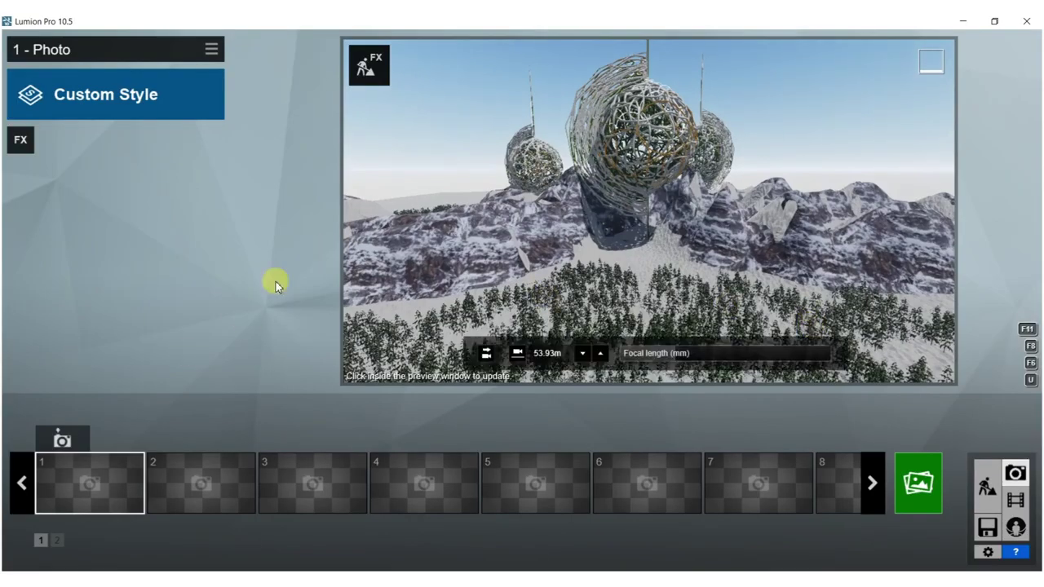
pyautogui.moveTo(676, 360); pyautogui.dragTo(709, 356)
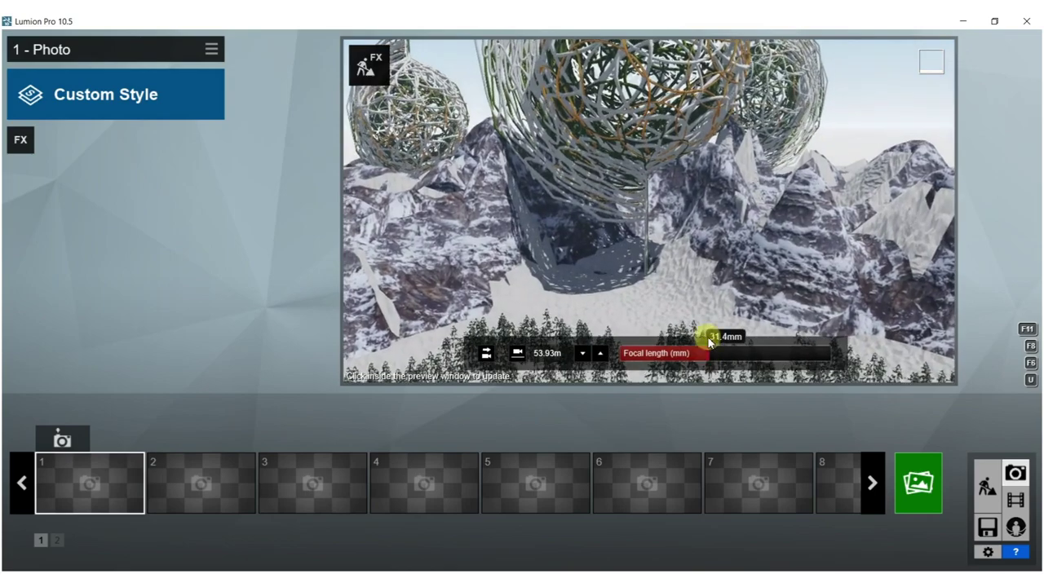
# Step: Frame all three suspended spheres above the rocks from about 54.76 m high and store the view as photo 1
pyautogui.scroll(-5, 701, 203)
pyautogui.press('s')
pyautogui.moveTo(702, 203); pyautogui.dragTo(699, 168, button='right')
pyautogui.press('s')
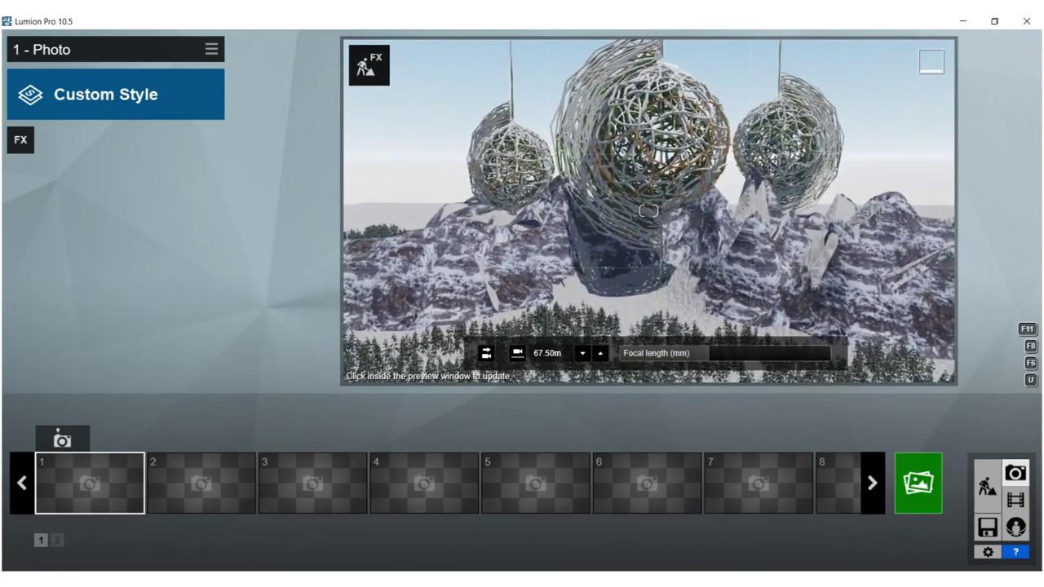
pyautogui.moveTo(698, 168); pyautogui.dragTo(698, 155, button='right')
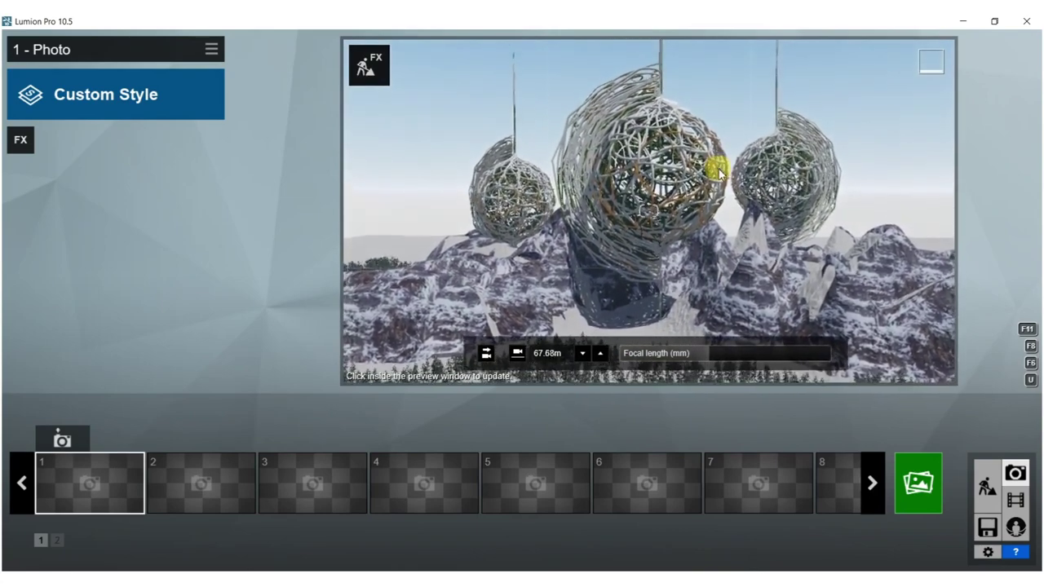
pyautogui.press('s')
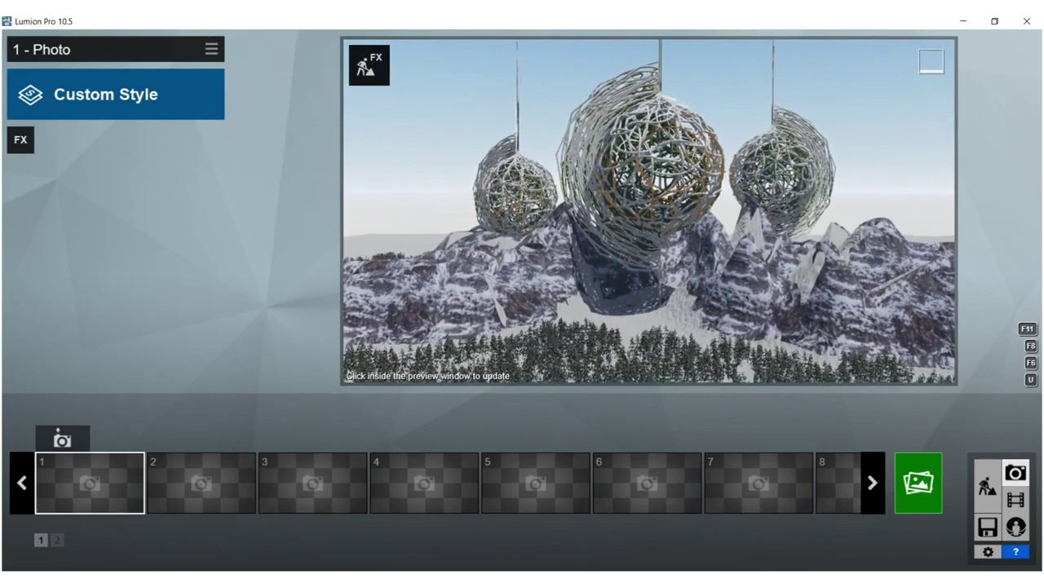
pyautogui.moveTo(553, 442)
pyautogui.moveTo(649, 211); pyautogui.dragTo(649, 210, button='right')
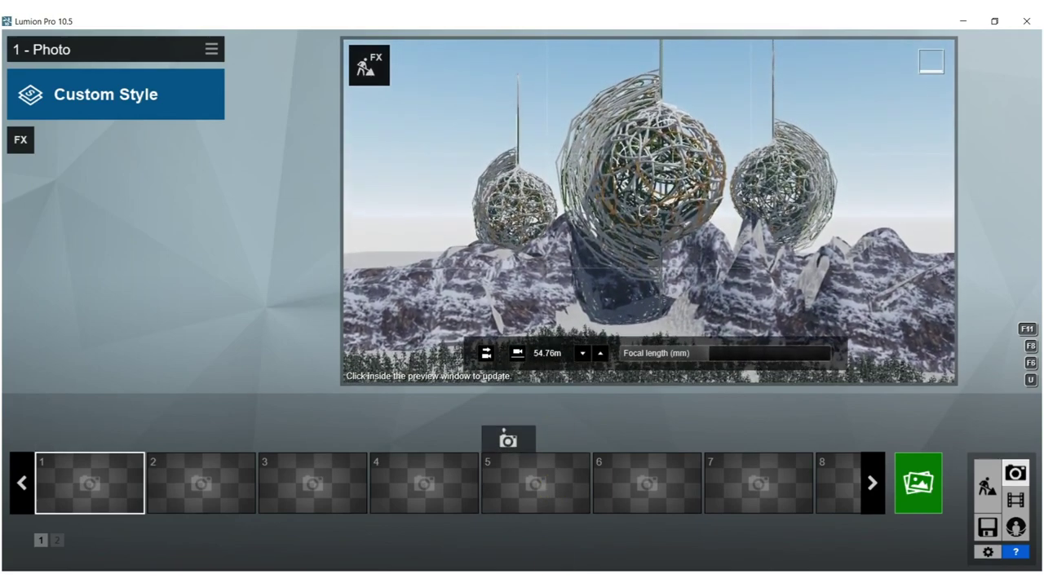
pyautogui.click(61, 439)
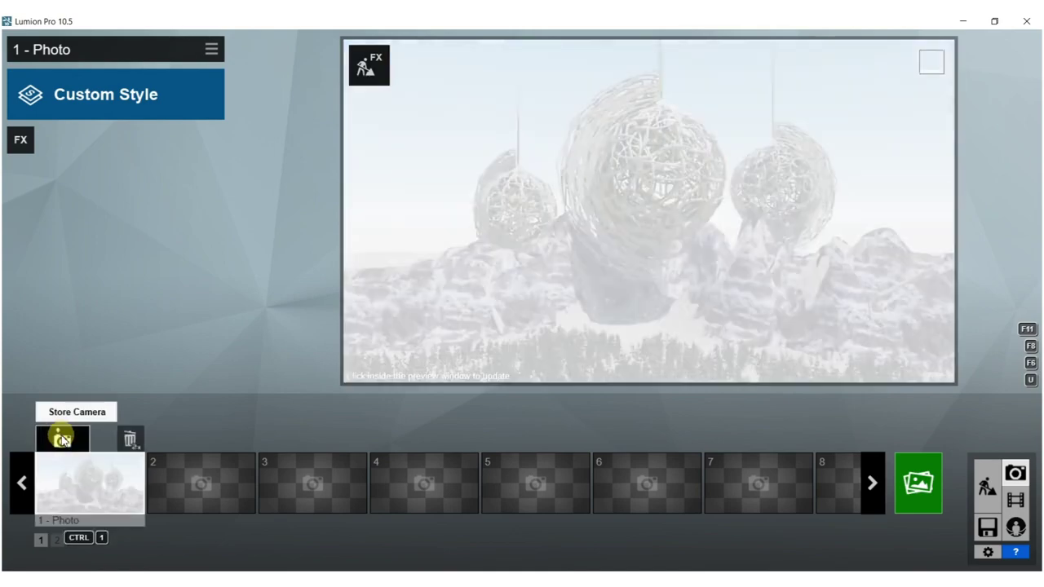
# Step: Apply the Realistic style to the photo and add a Precipitation effect with slightly increased extra fog
pyautogui.click(57, 101)
pyautogui.click(509, 160)
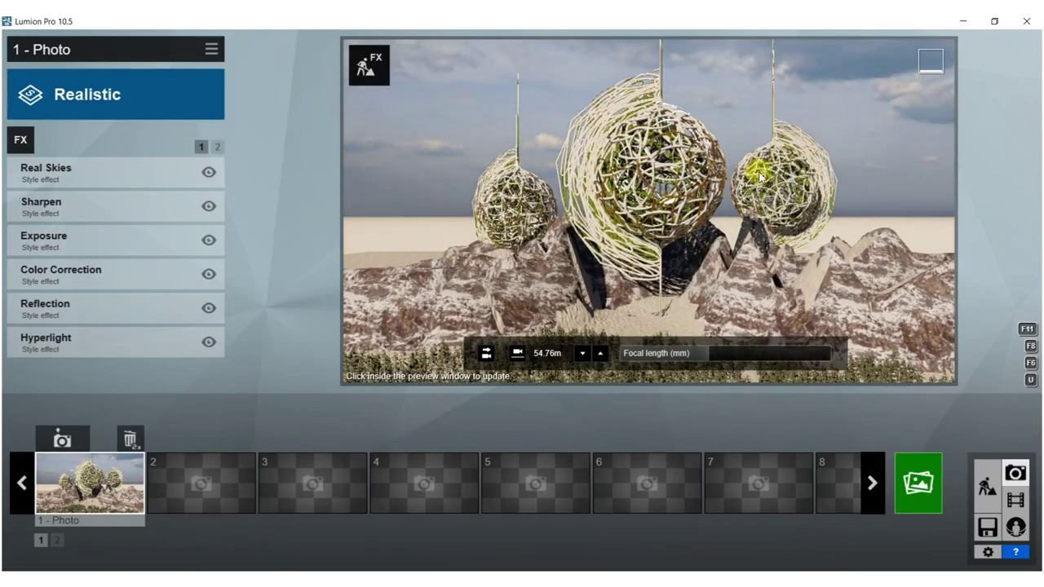
pyautogui.click(20, 140)
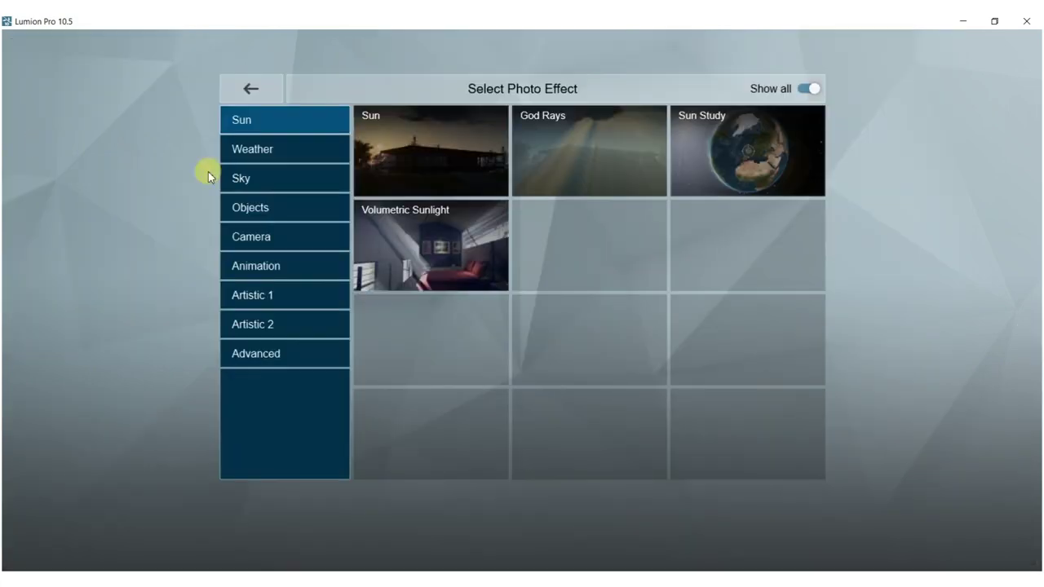
pyautogui.click(265, 150)
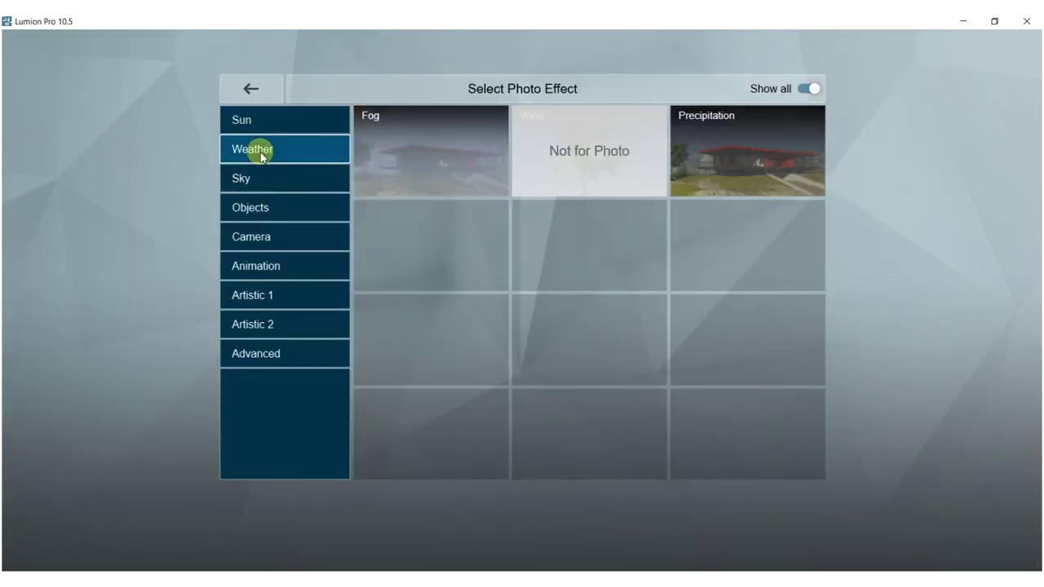
pyautogui.click(728, 120)
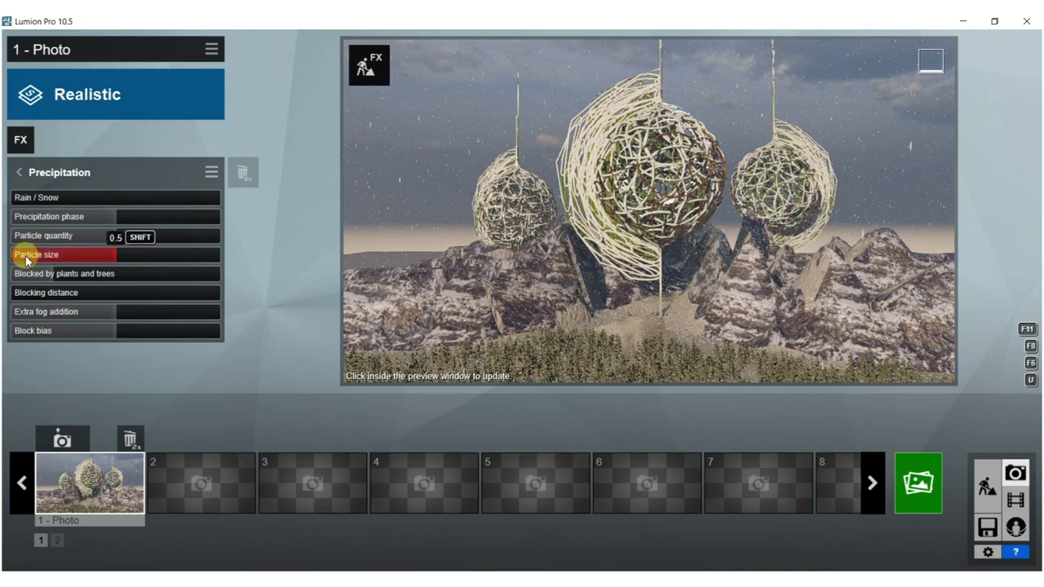
pyautogui.moveTo(128, 316)
pyautogui.mouseDown()
pyautogui.moveTo(158, 315)
pyautogui.moveTo(117, 306)
pyautogui.moveTo(137, 312)
pyautogui.mouseUp()
pyautogui.click(578, 262)
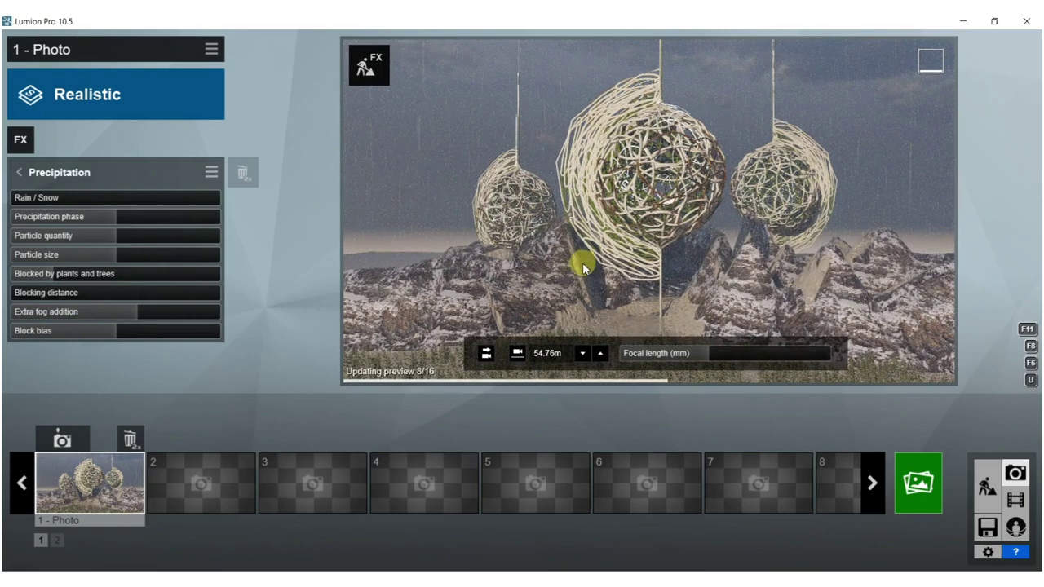
pyautogui.click(16, 183)
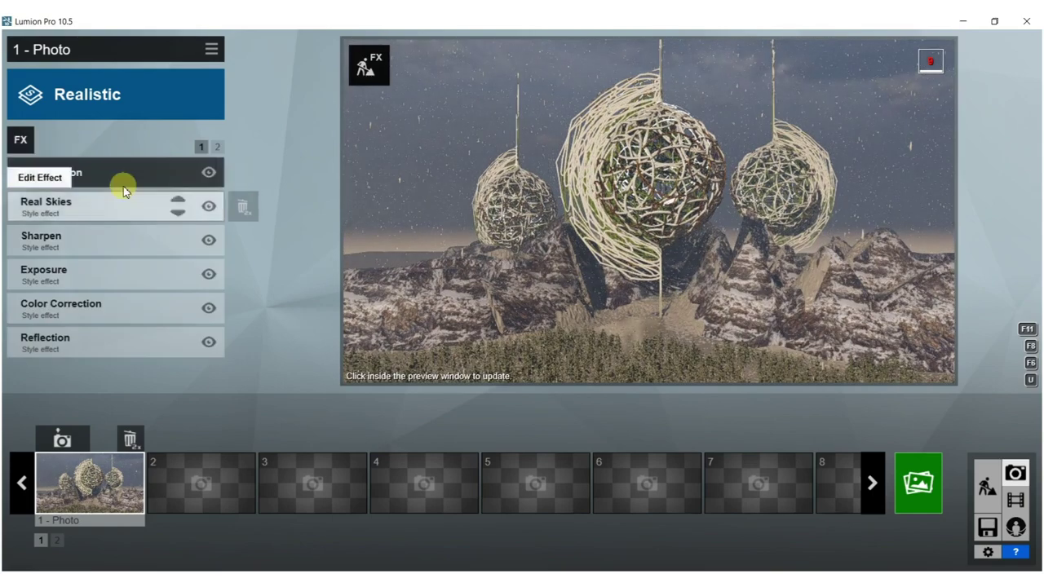
# Step: Change the Real Skies effect to the Cloudy 2 sky and set its heading to about -115.7°
pyautogui.click(58, 203)
pyautogui.click(89, 207)
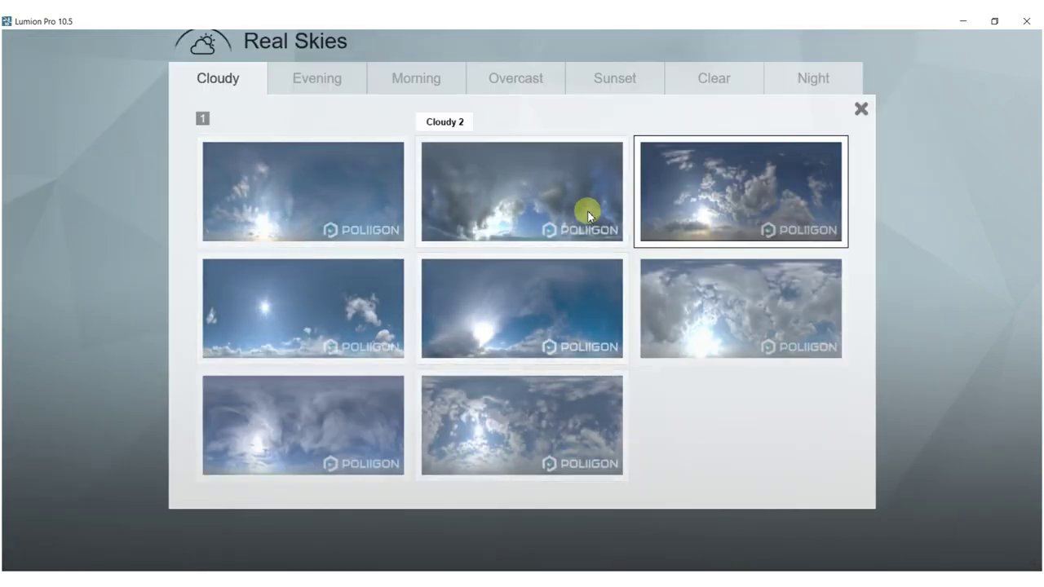
pyautogui.click(544, 224)
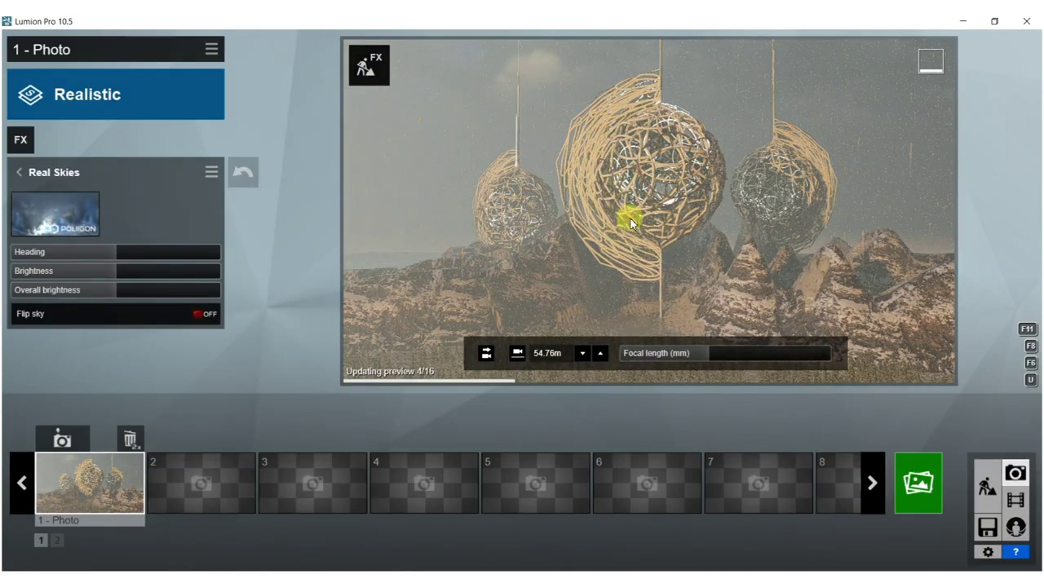
pyautogui.moveTo(111, 252); pyautogui.dragTo(51, 241)
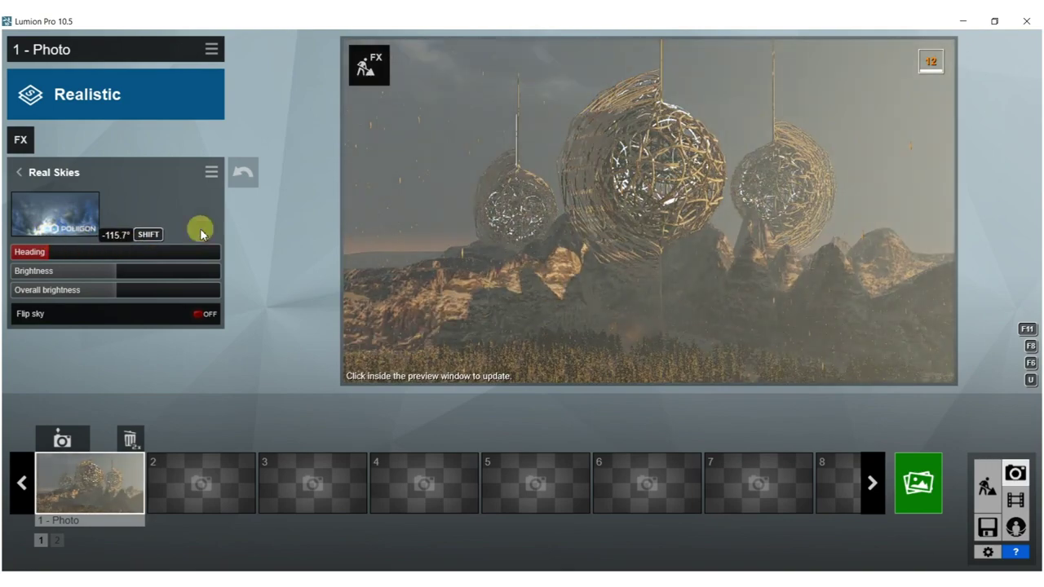
pyautogui.click(642, 221)
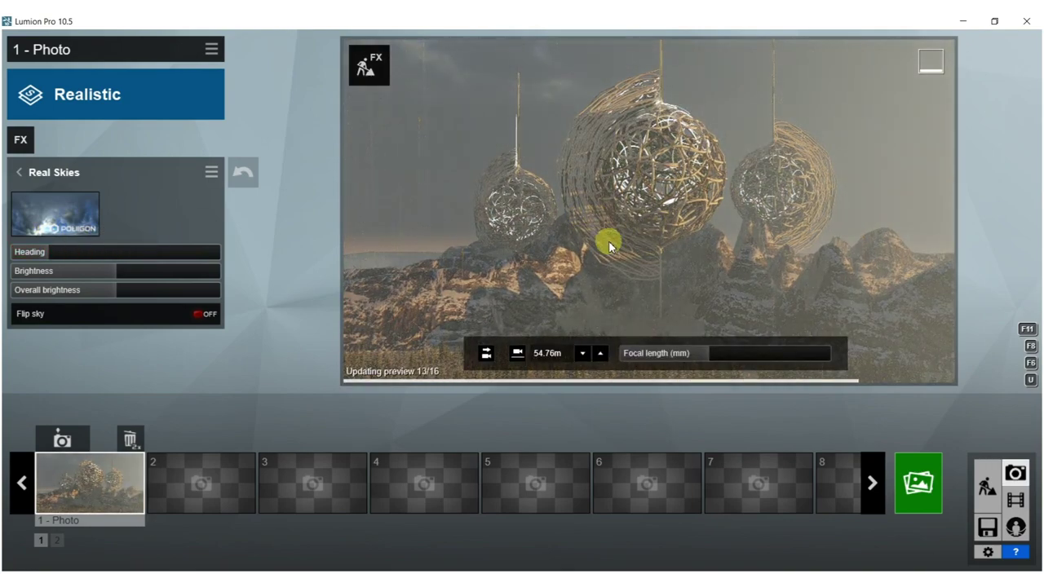
pyautogui.click(644, 235)
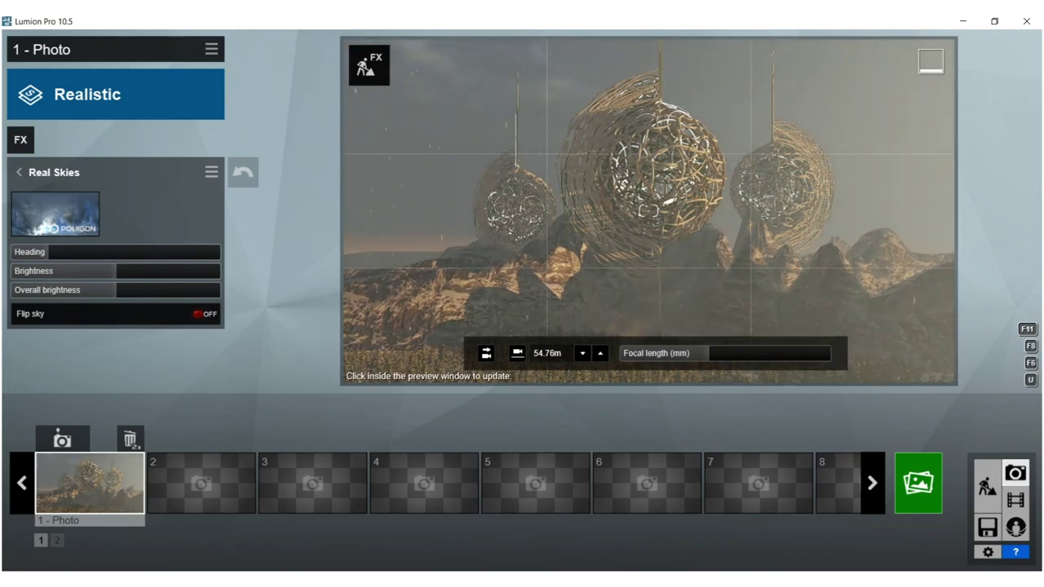
# Step: Reframe the photo more tightly on the central sphere with a longer focal length and a camera height of about 75.80 m
pyautogui.moveTo(707, 356); pyautogui.dragTo(667, 353)
pyautogui.press('w')
pyautogui.moveTo(664, 233); pyautogui.dragTo(622, 156, button='right')
pyautogui.moveTo(699, 357); pyautogui.dragTo(748, 359)
pyautogui.press('s')
pyautogui.moveTo(710, 190); pyautogui.dragTo(693, 50, button='right')
pyautogui.press('s')
pyautogui.press('q')
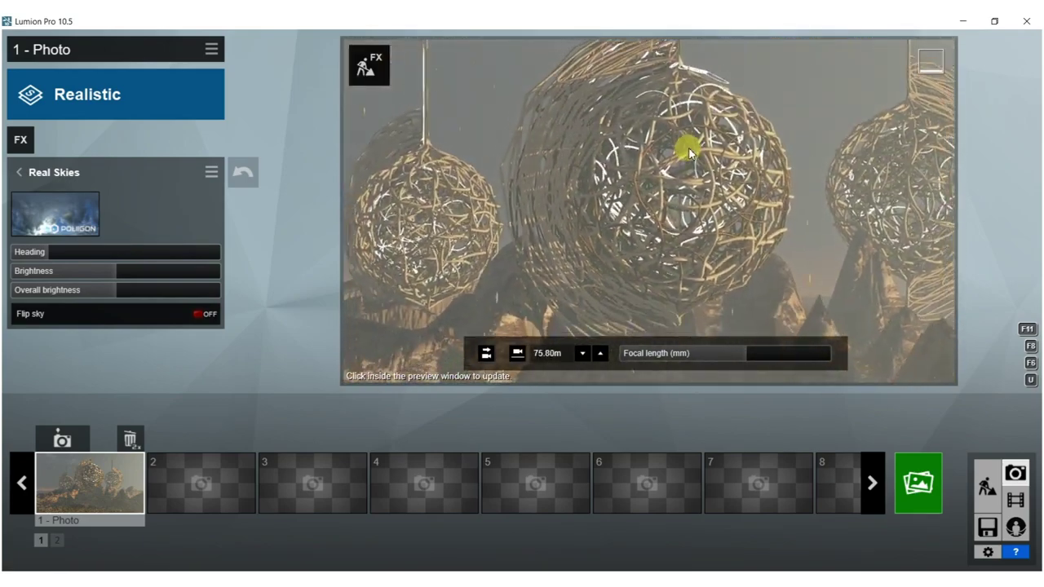
# Step: Pull back and reposition the camera, widening the focal length so all three woven spheres fit above the mountains, and update the preview
pyautogui.moveTo(725, 355)
pyautogui.press('s')
pyautogui.moveTo(680, 263); pyautogui.dragTo(685, 292, button='right')
pyautogui.moveTo(730, 357); pyautogui.dragTo(735, 357)
pyautogui.moveTo(698, 210); pyautogui.dragTo(674, 157, button='right')
pyautogui.press('w')
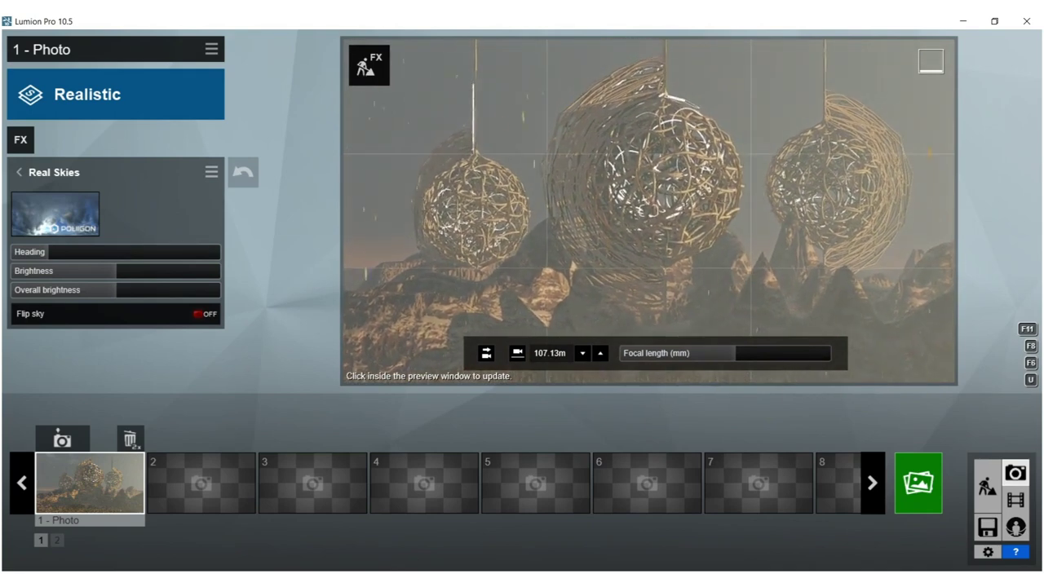
pyautogui.press('q')
pyautogui.moveTo(679, 239); pyautogui.dragTo(679, 244, button='right')
pyautogui.click(679, 245)
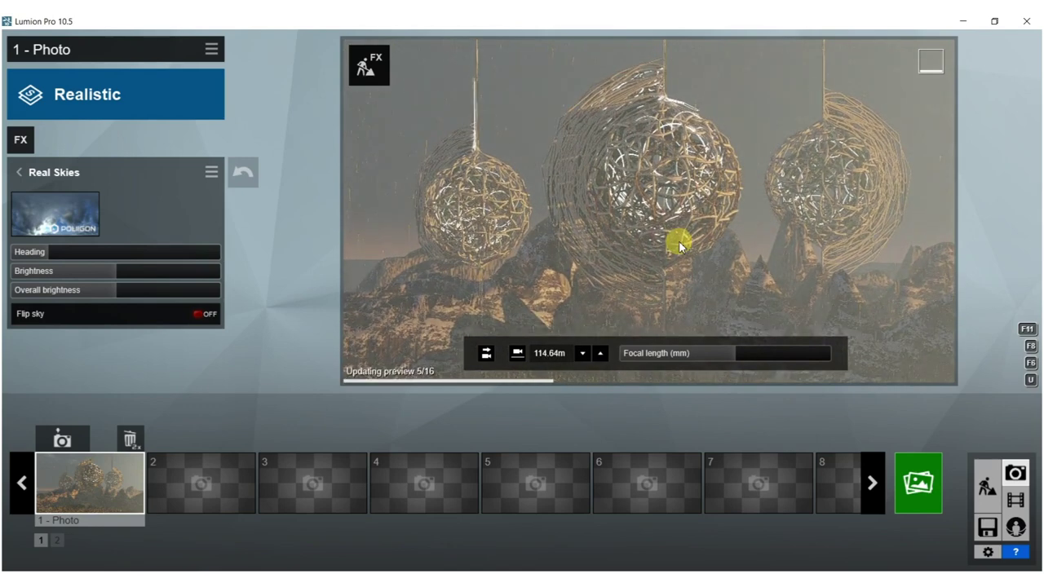
# Step: Adjust the Real Skies heading slightly and update the preview
pyautogui.click(27, 257)
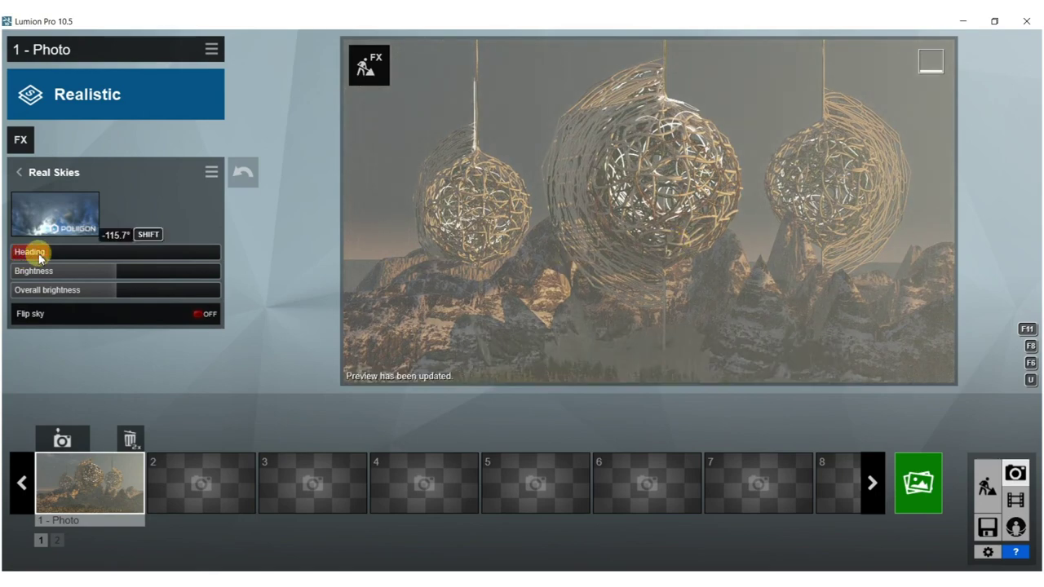
pyautogui.moveTo(40, 260); pyautogui.dragTo(45, 259)
pyautogui.click(543, 214)
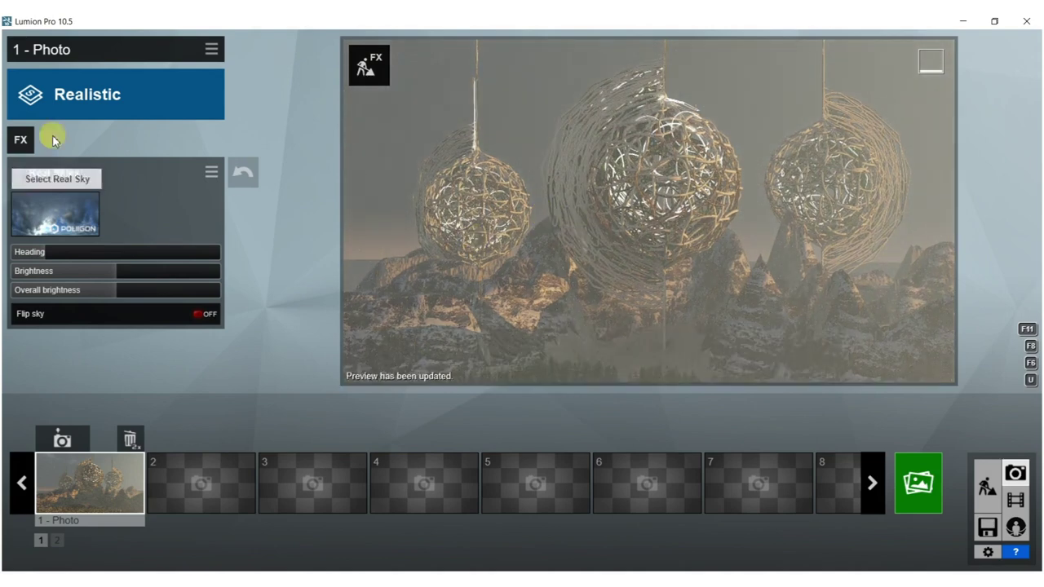
# Step: Add a Sun effect with sun height at about two-thirds and sun heading at about one-third of their ranges, and update the preview
pyautogui.click(22, 140)
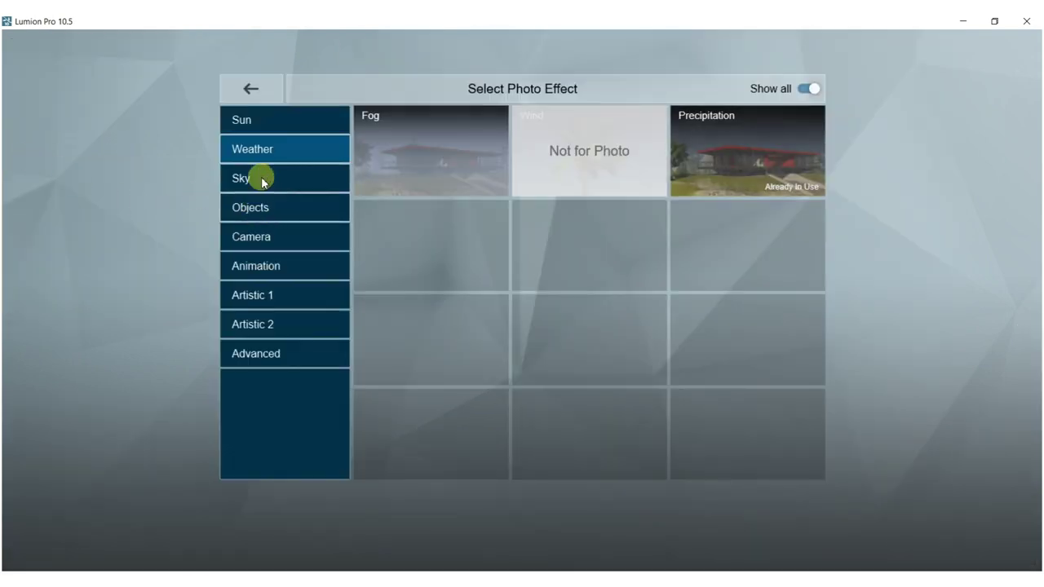
pyautogui.click(256, 128)
pyautogui.click(406, 166)
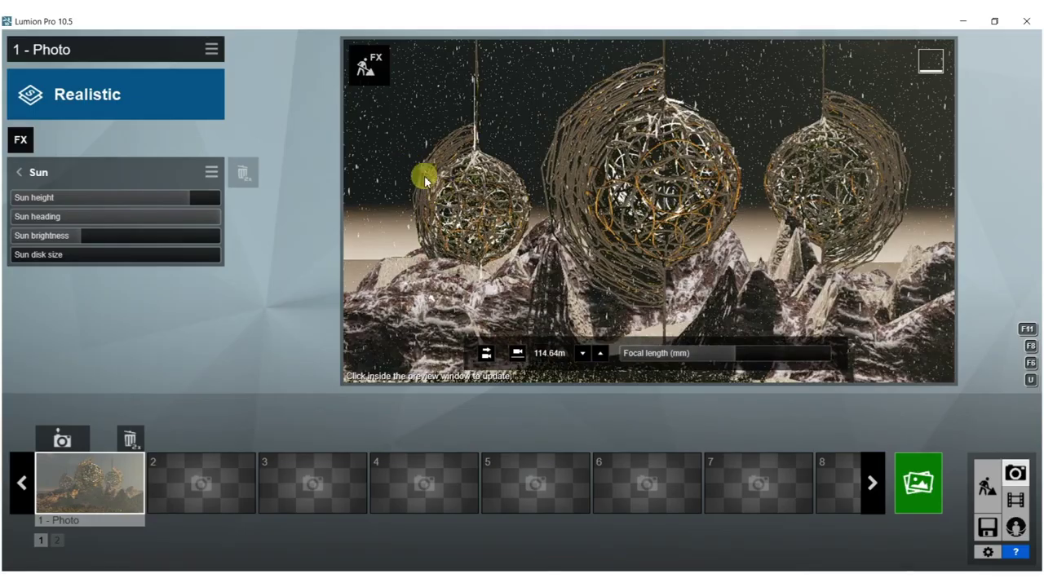
pyautogui.moveTo(159, 207); pyautogui.dragTo(80, 216)
pyautogui.click(461, 230)
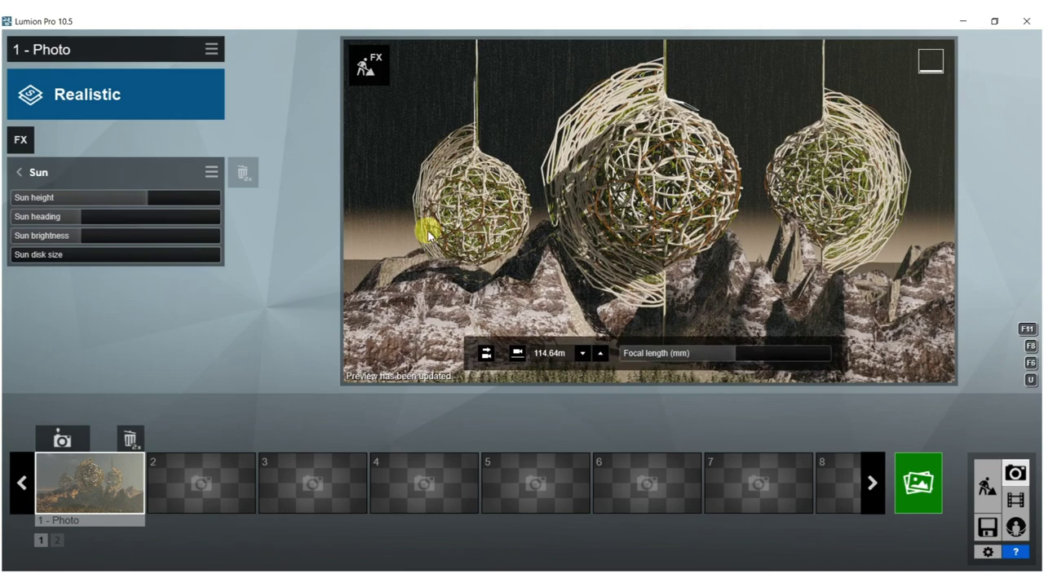
pyautogui.click(27, 169)
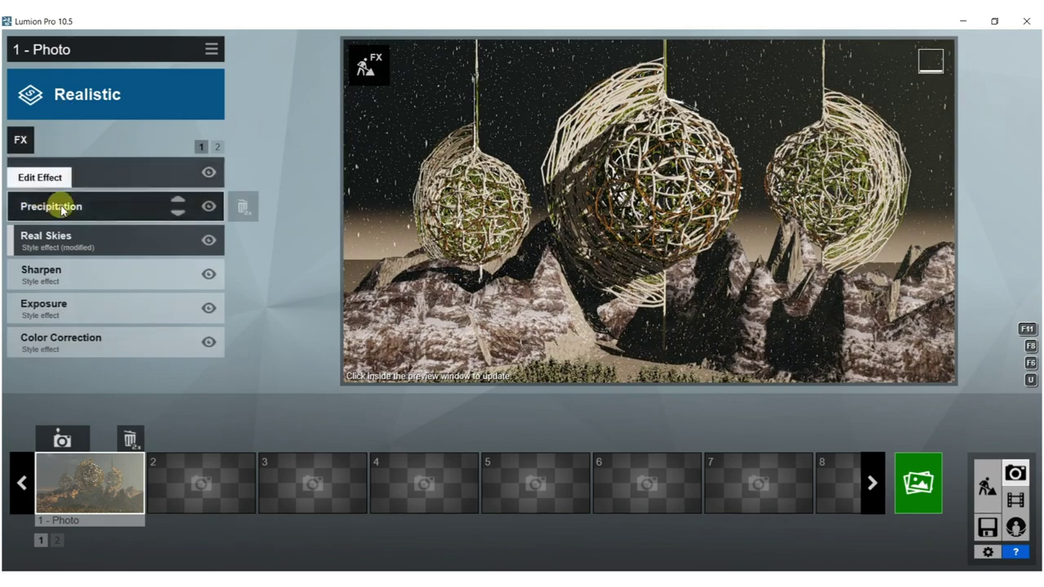
# Step: Reopen the Real Skies effect and turn its heading slightly further
pyautogui.click(61, 236)
pyautogui.moveTo(39, 256)
pyautogui.mouseDown()
pyautogui.moveTo(88, 256)
pyautogui.moveTo(57, 259)
pyautogui.mouseUp()
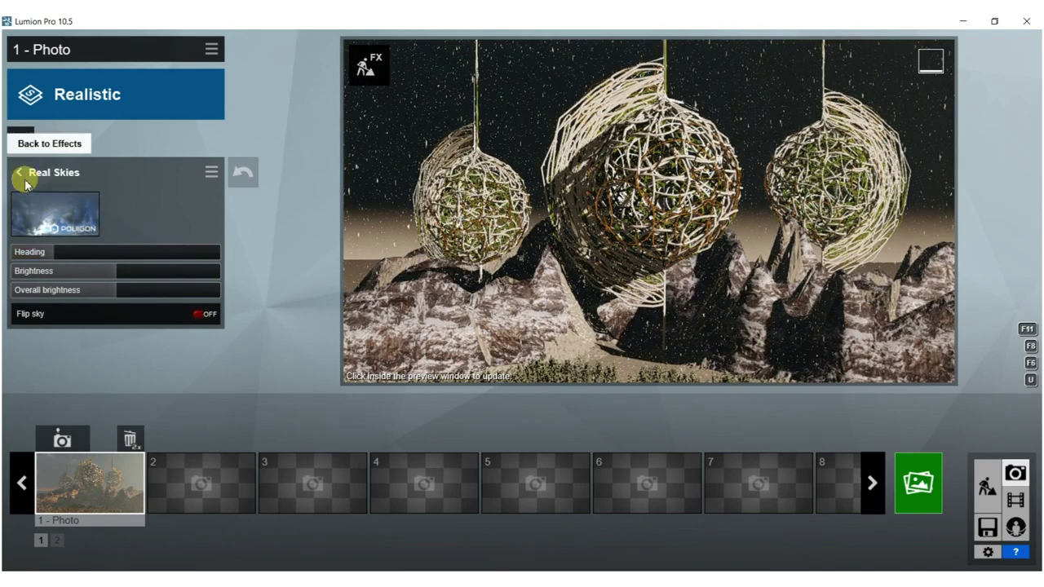
pyautogui.click(18, 171)
# Step: Compare the render with Precipitation disabled, and with Real Skies disabled and Precipitation re-enabled
pyautogui.click(209, 207)
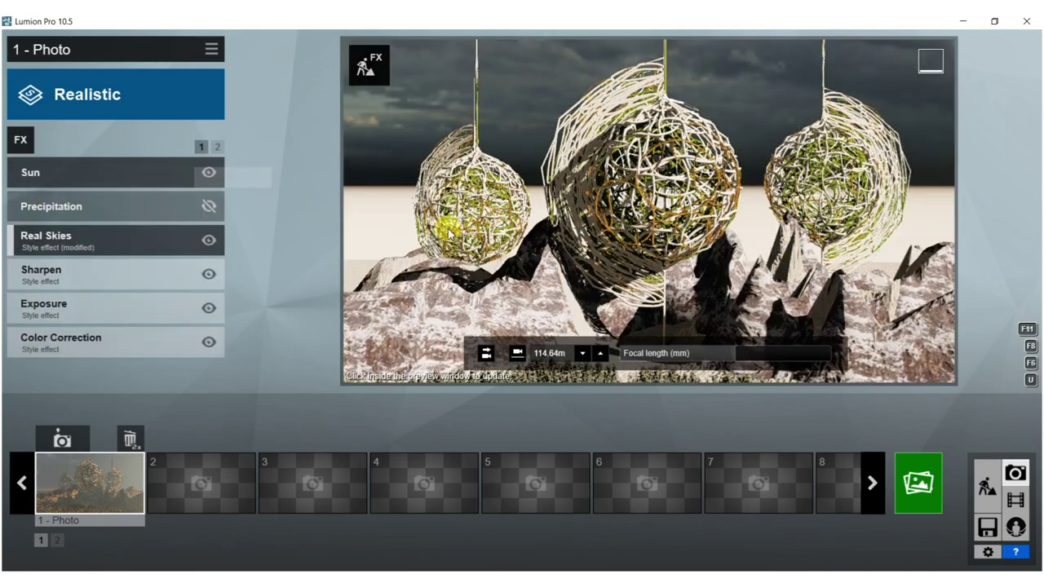
pyautogui.click(613, 234)
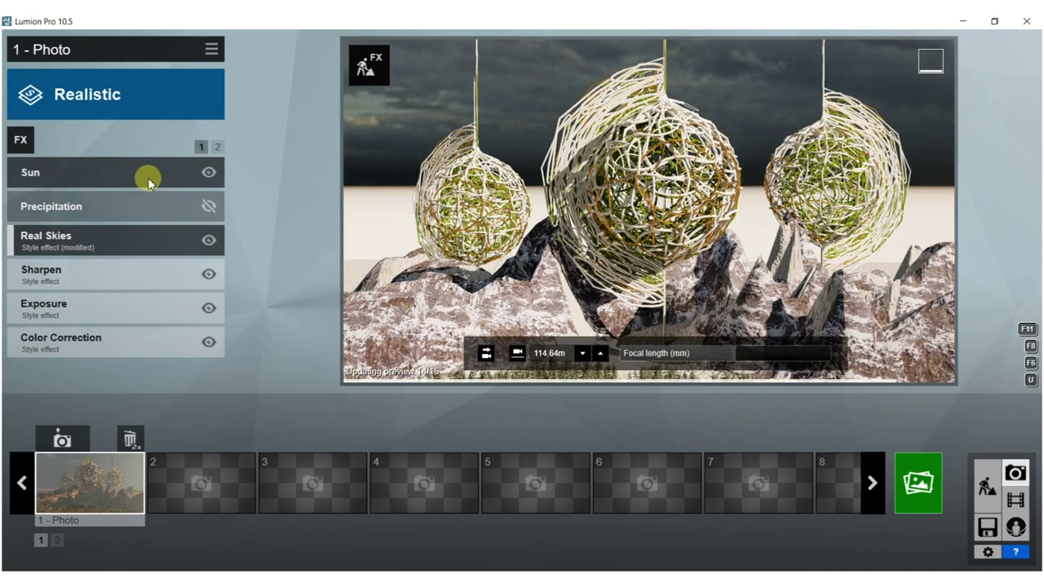
pyautogui.click(209, 241)
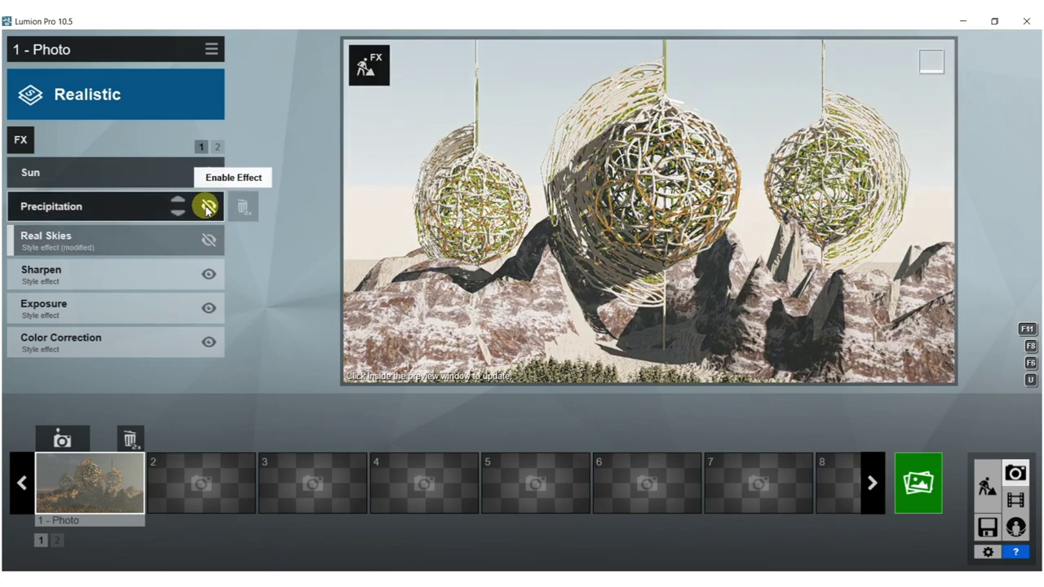
pyautogui.click(206, 207)
pyautogui.click(629, 252)
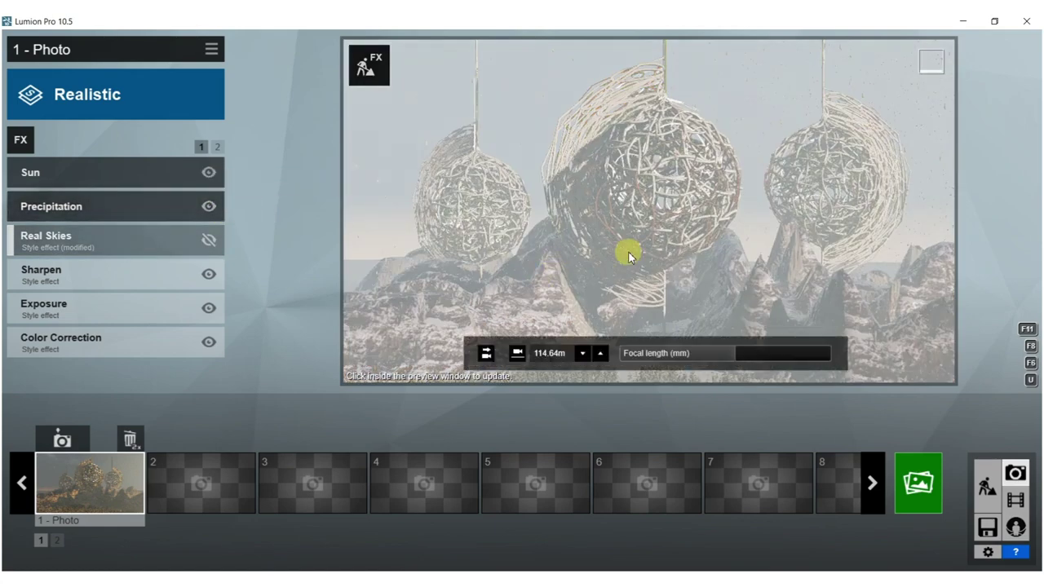
# Step: Reduce the Precipitation effect's extra fog addition to about a third of its range and update the preview
pyautogui.click(88, 214)
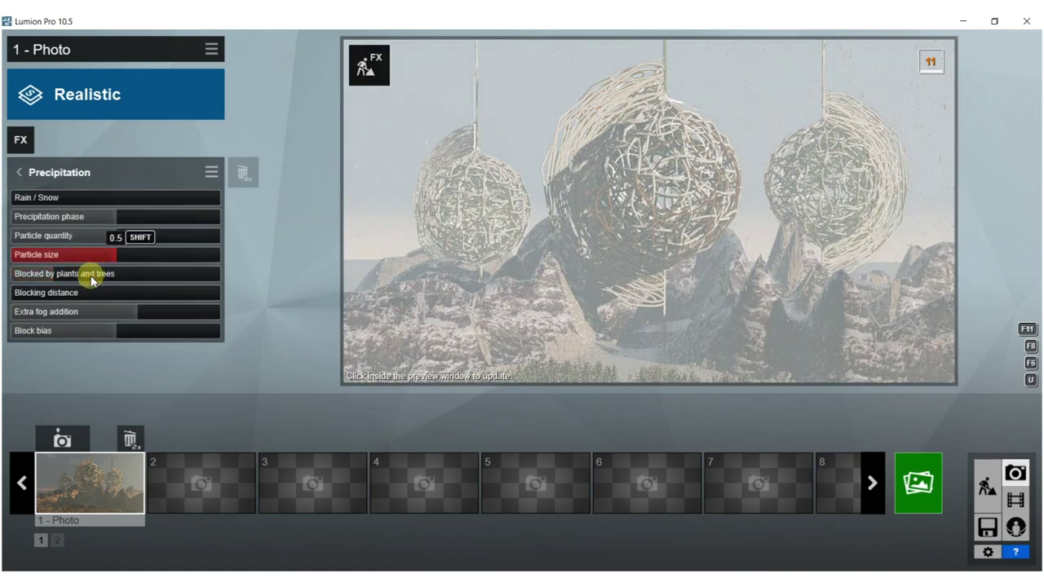
pyautogui.moveTo(127, 318); pyautogui.dragTo(57, 314)
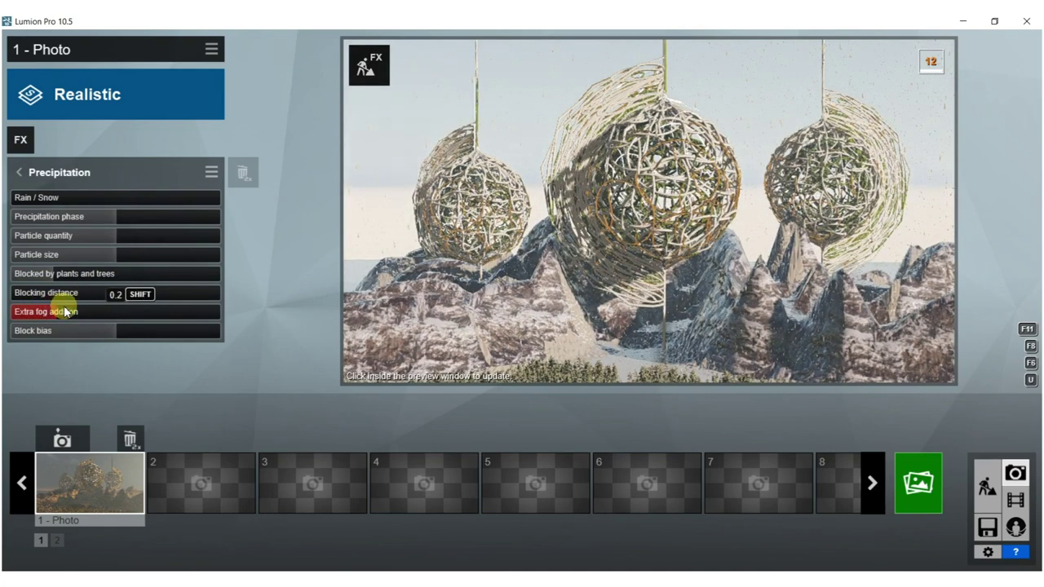
pyautogui.moveTo(88, 314); pyautogui.dragTo(138, 310)
pyautogui.click(606, 244)
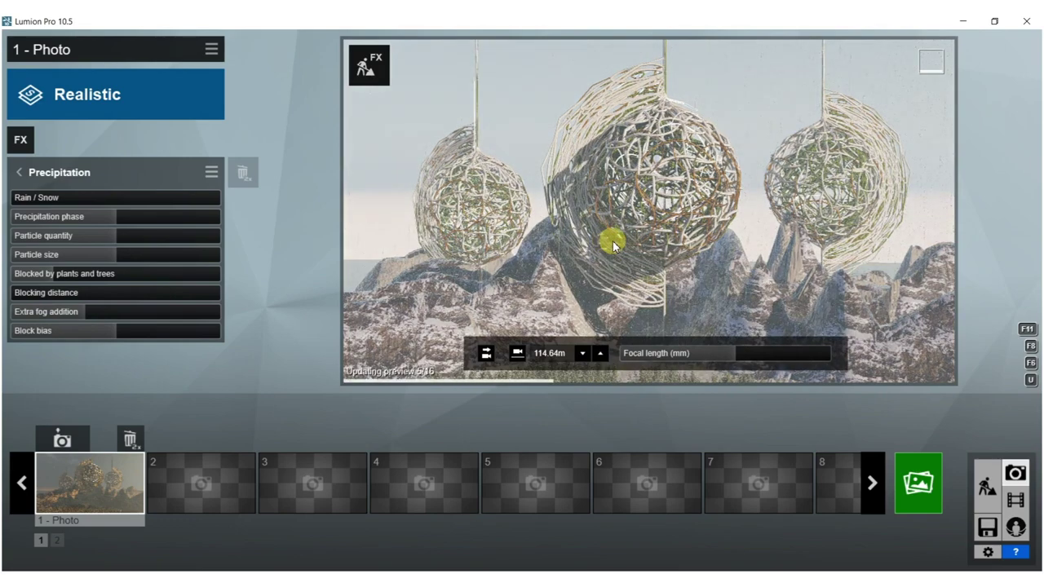
pyautogui.click(18, 172)
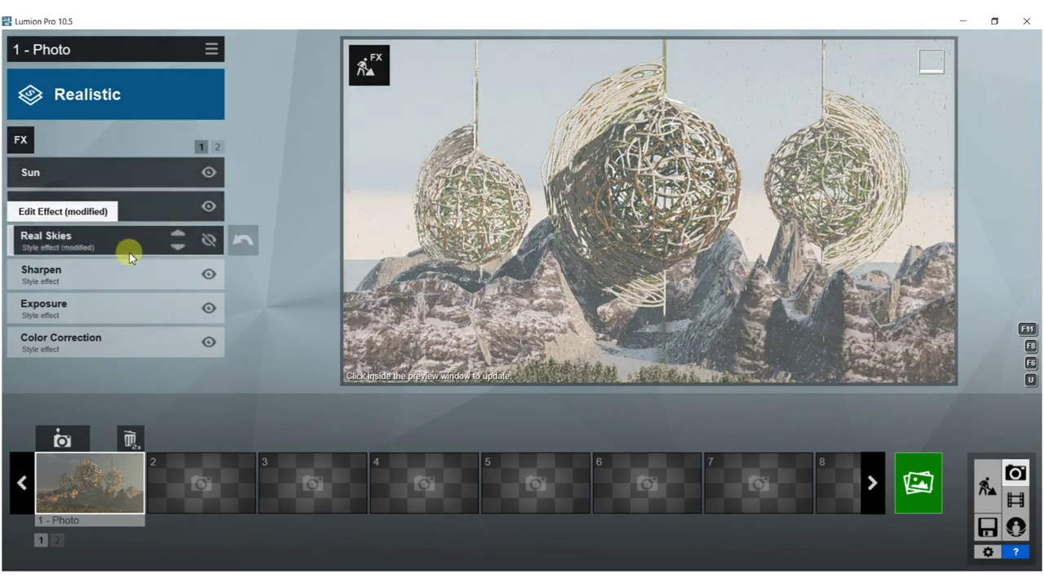
# Step: Re-enable Real Skies and try a blue sky image with a bright sun
pyautogui.click(208, 240)
pyautogui.click(449, 288)
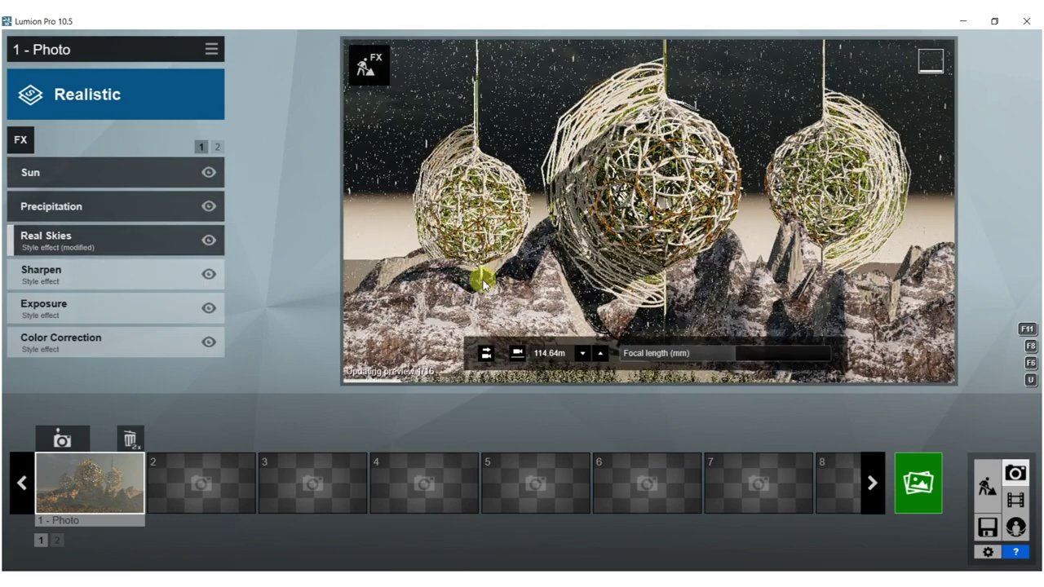
pyautogui.click(75, 238)
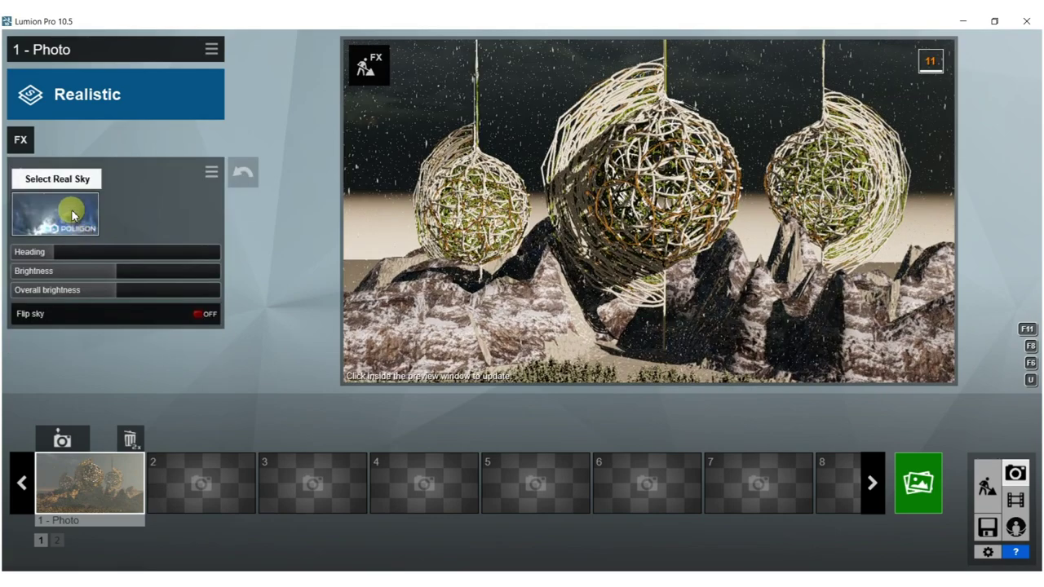
pyautogui.click(72, 214)
pyautogui.click(272, 307)
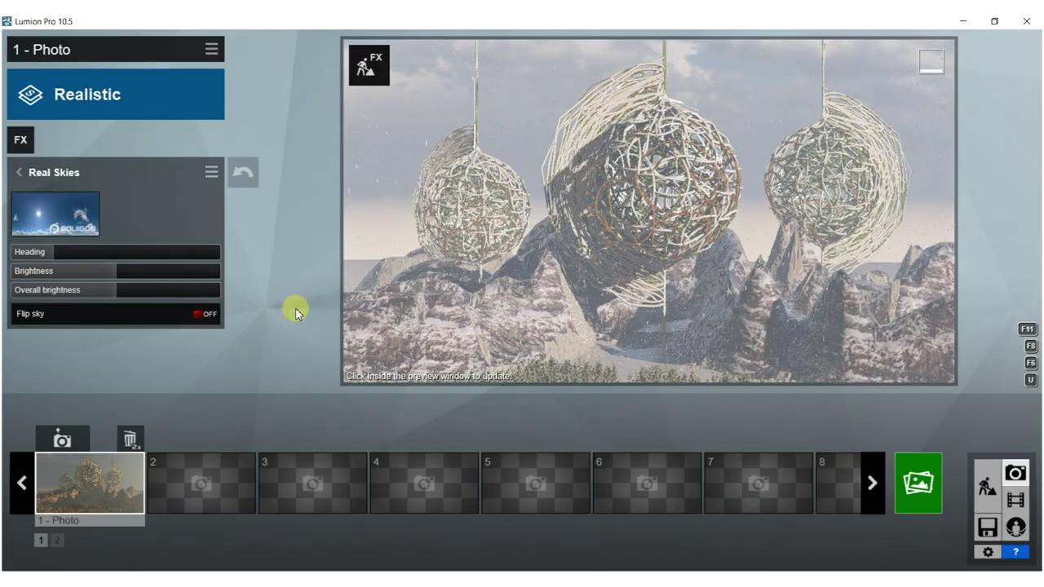
# Step: Try the Overcast 2 sky in the Real Skies effect
pyautogui.click(62, 208)
pyautogui.click(509, 82)
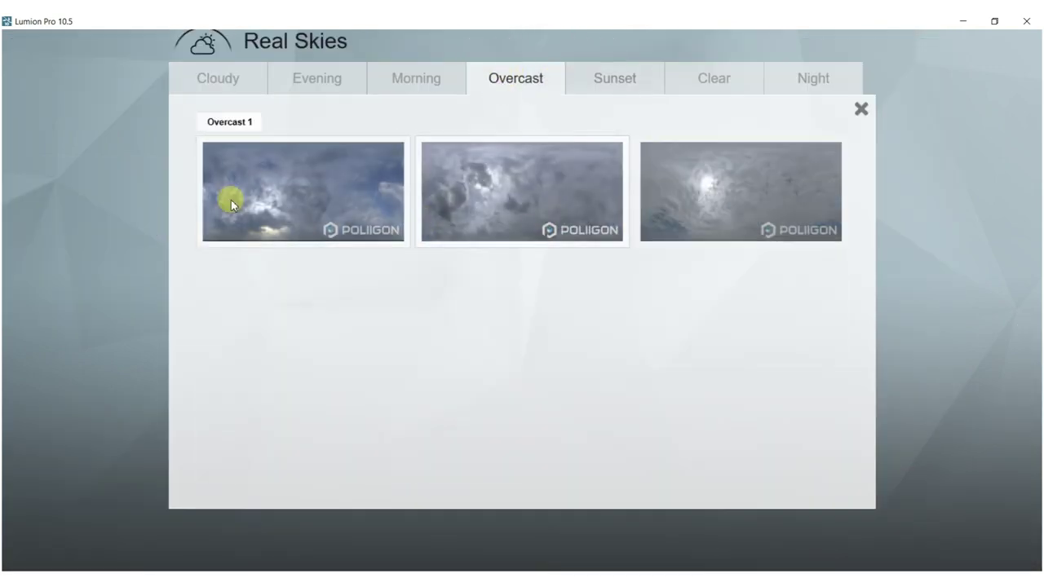
pyautogui.click(507, 203)
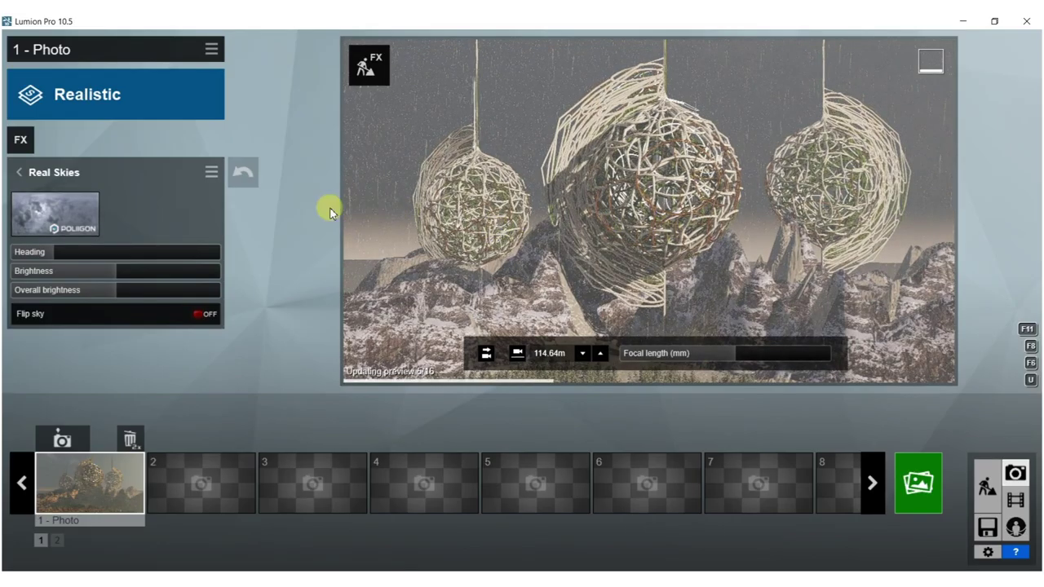
# Step: Try two skies from the Sunset category, ending with the first one, and raise the sky heading to past the middle of its range
pyautogui.click(53, 217)
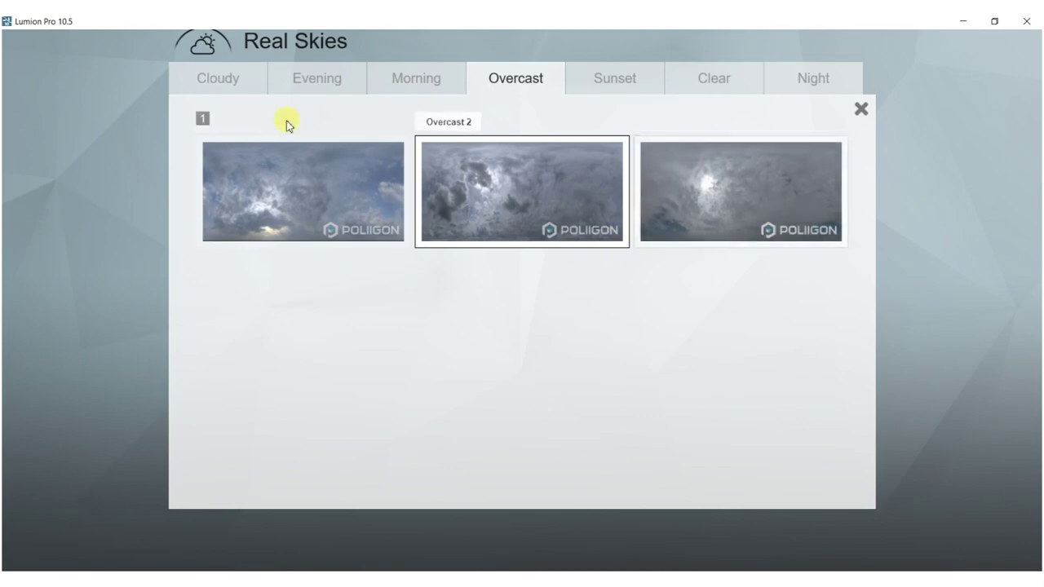
pyautogui.click(649, 85)
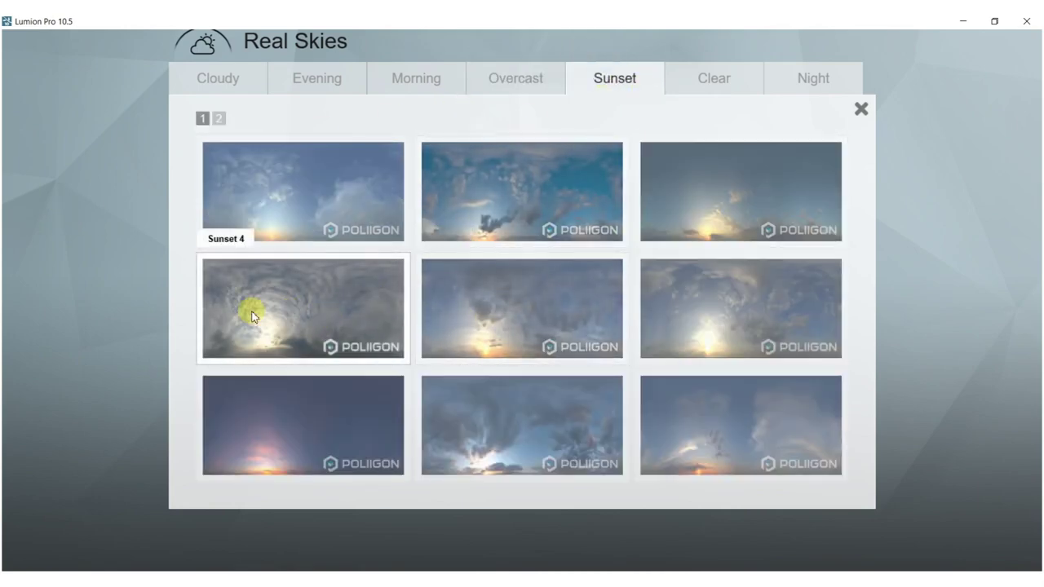
pyautogui.click(538, 286)
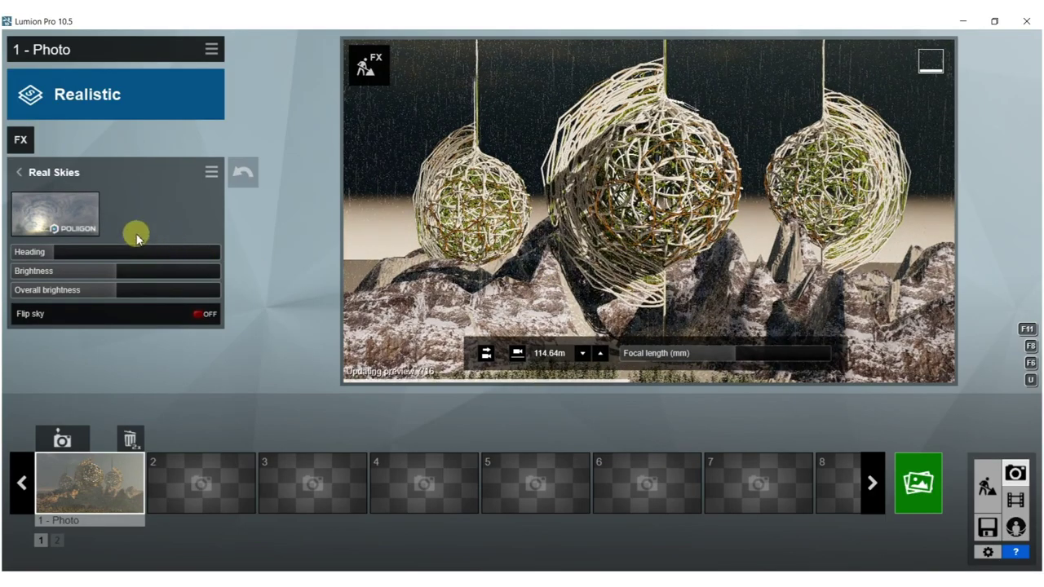
pyautogui.click(42, 220)
pyautogui.click(297, 210)
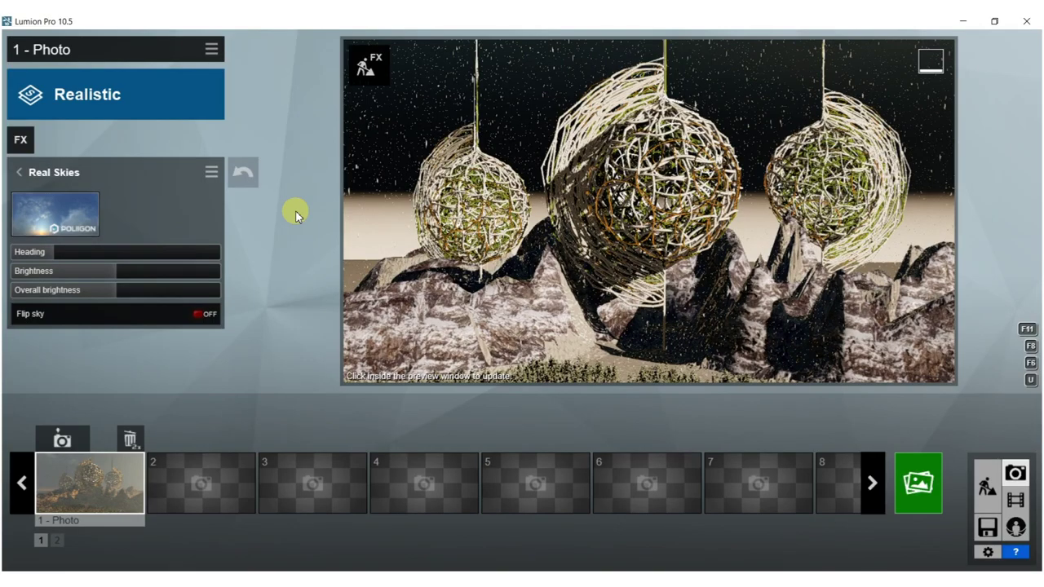
pyautogui.moveTo(51, 248); pyautogui.dragTo(142, 245)
# Step: Disable the Real Skies effect and update the preview
pyautogui.click(17, 174)
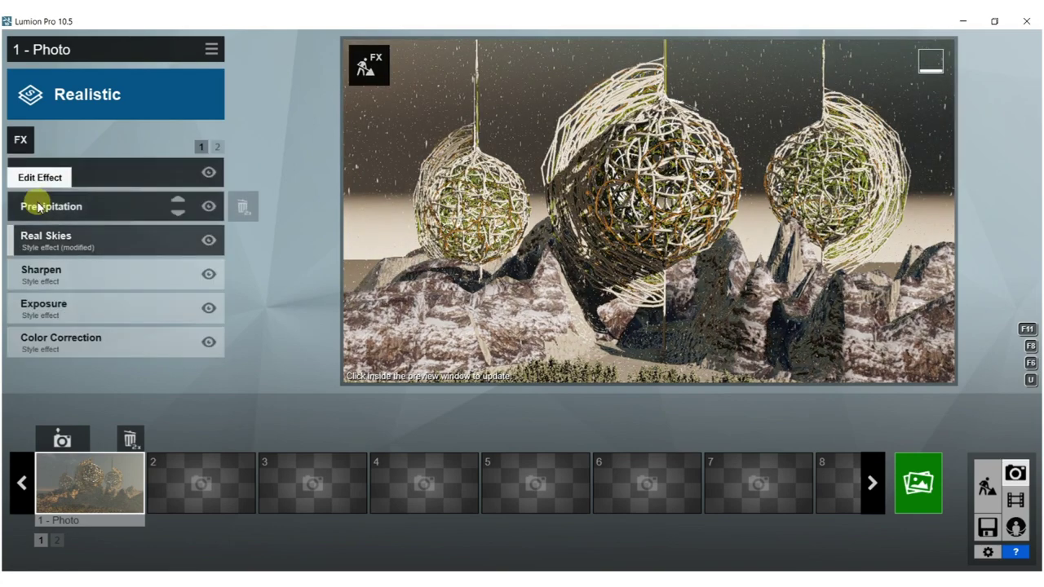
pyautogui.click(209, 239)
pyautogui.click(630, 216)
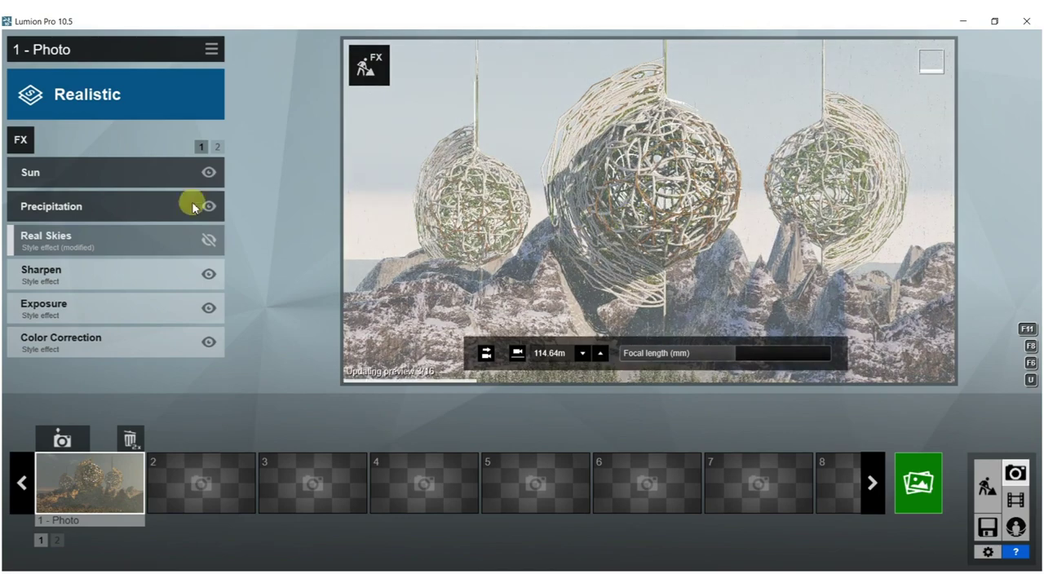
# Step: Add a Sky and Clouds effect with master cloud amount at 1.0 and slightly reduced low clouds
pyautogui.click(21, 143)
pyautogui.click(270, 179)
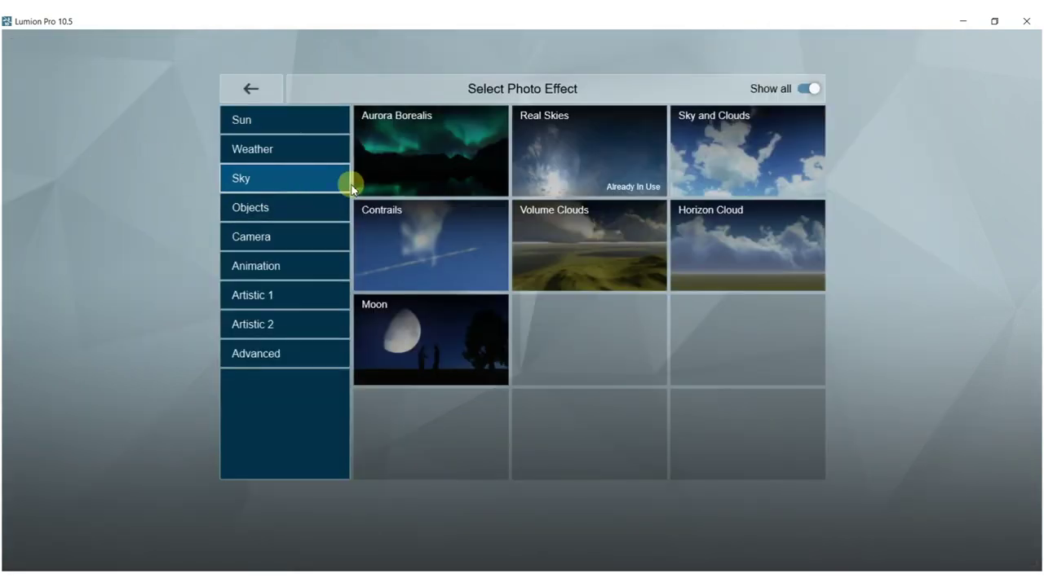
pyautogui.click(747, 155)
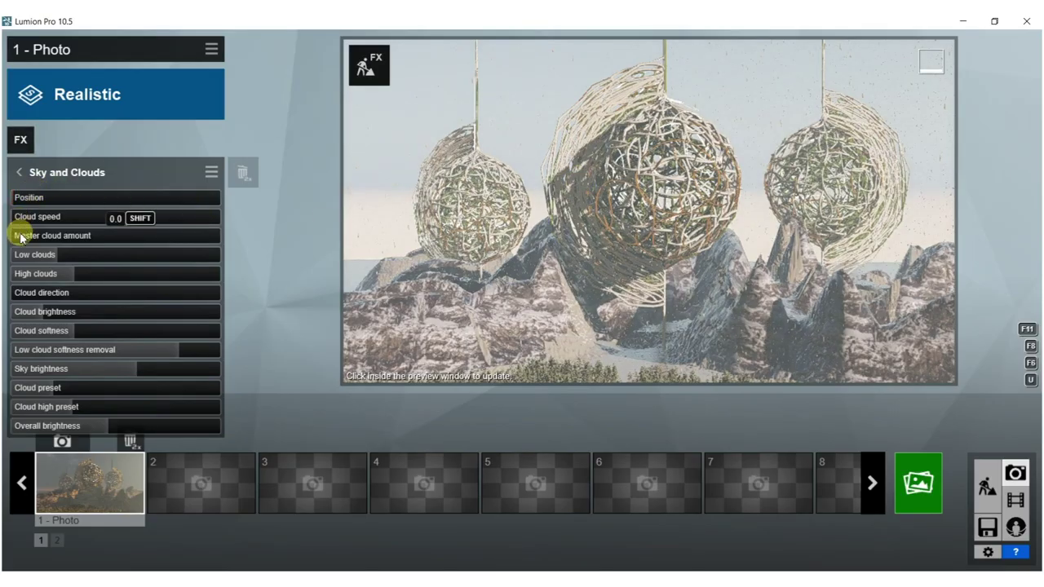
pyautogui.moveTo(122, 236); pyautogui.dragTo(188, 237)
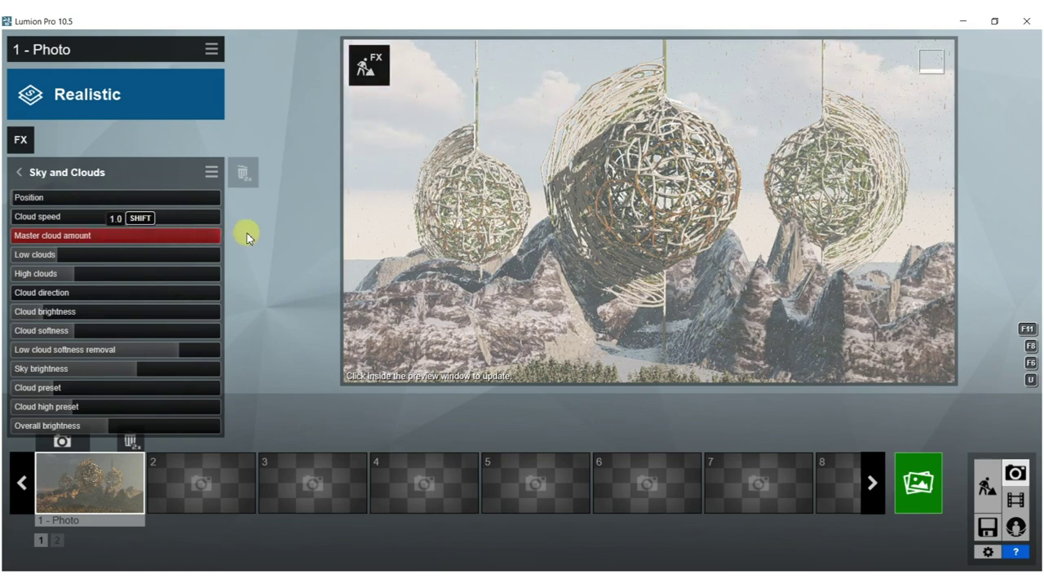
pyautogui.moveTo(116, 258); pyautogui.dragTo(46, 259)
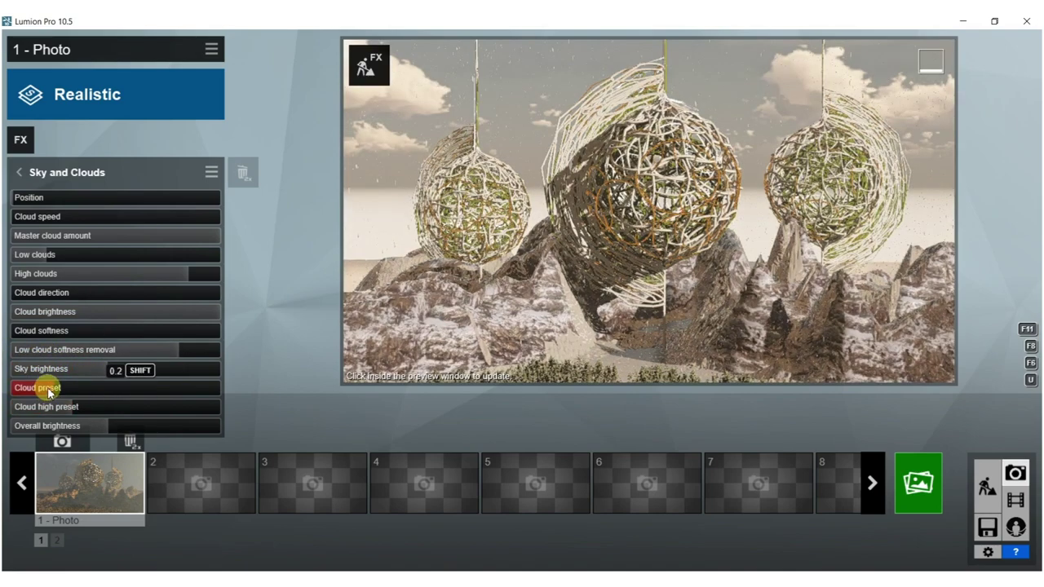
# Step: Set the cloud preset to about 0.2, raise the sky brightness slightly, and update the preview
pyautogui.moveTo(81, 392); pyautogui.dragTo(60, 400)
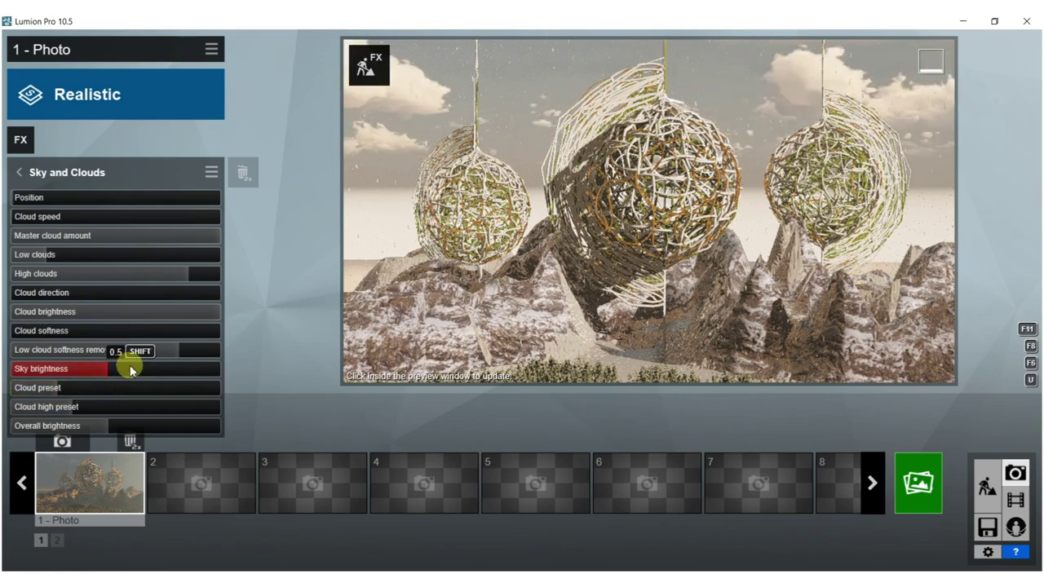
pyautogui.moveTo(109, 375); pyautogui.dragTo(110, 376)
pyautogui.click(473, 247)
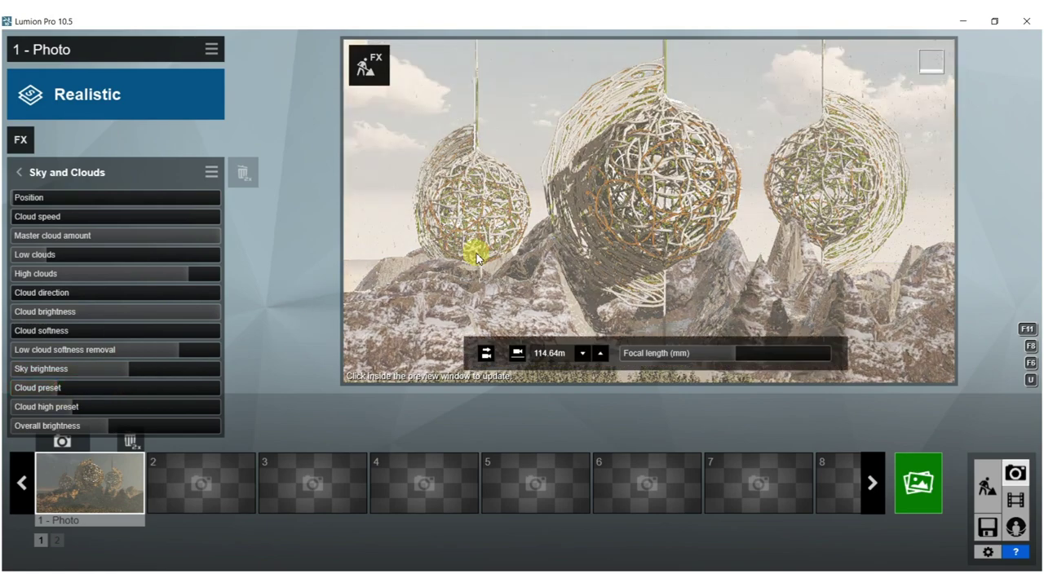
# Step: Lower the Sun effect's sun height to just above the middle of its range for a warm, low-sun light
pyautogui.click(19, 172)
pyautogui.moveTo(135, 196); pyautogui.dragTo(123, 195)
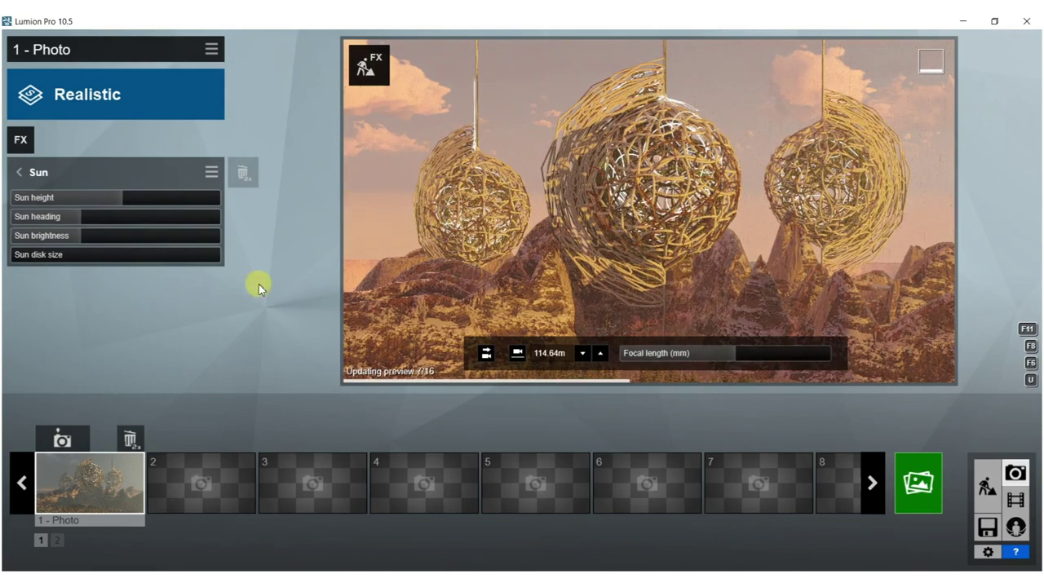
# Step: Set the Sun effect's sun height to about 3.5°, increase the sun heading, and update the preview
pyautogui.click(121, 198)
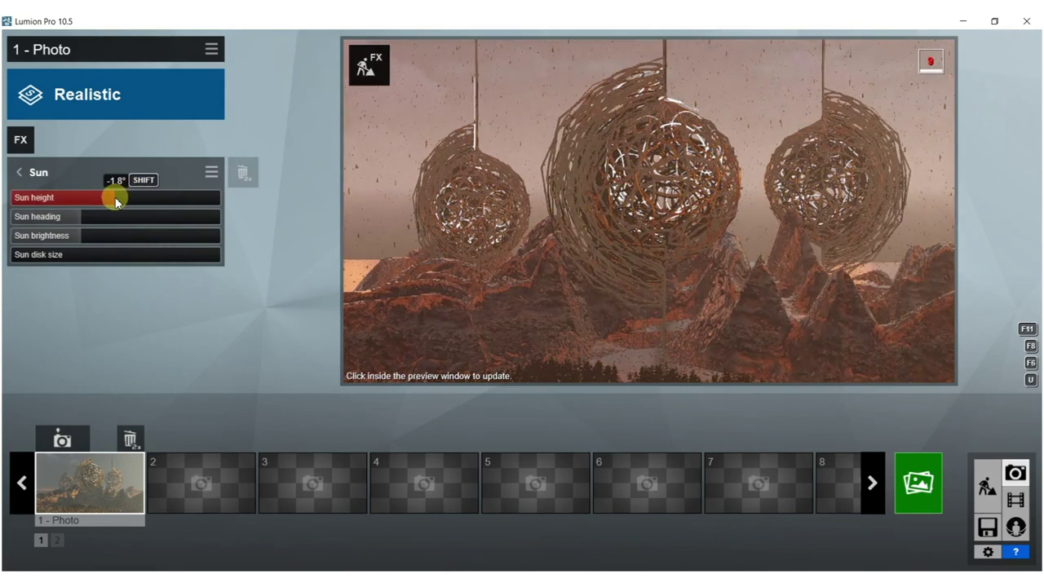
pyautogui.moveTo(121, 198); pyautogui.dragTo(123, 198)
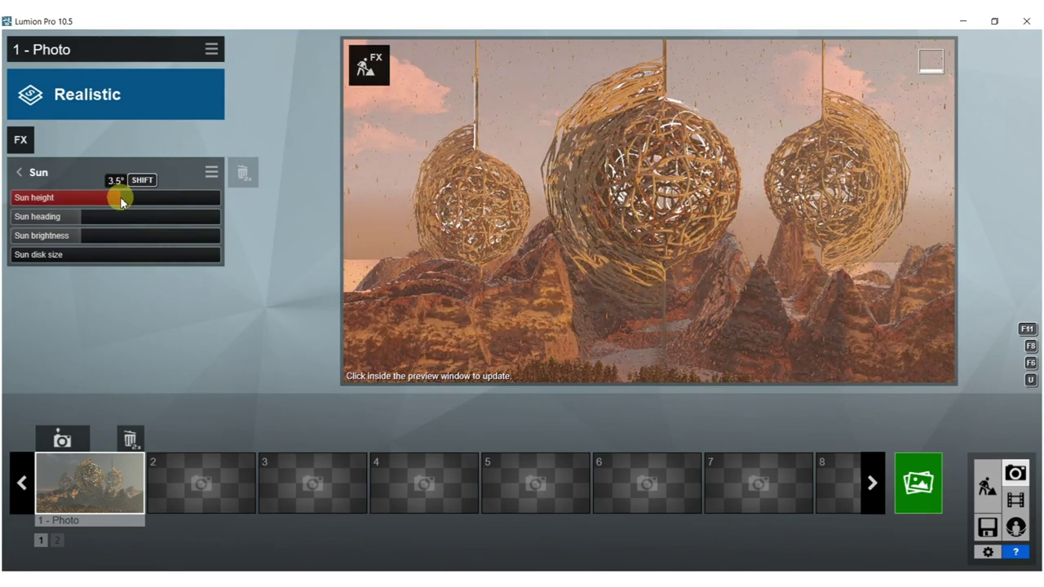
pyautogui.moveTo(67, 220); pyautogui.dragTo(151, 226)
pyautogui.click(514, 258)
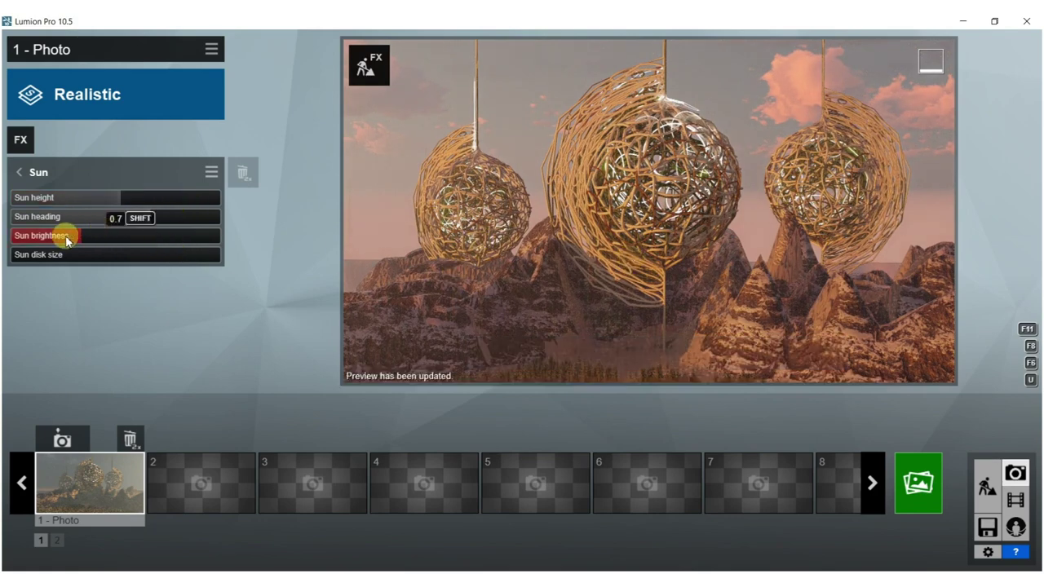
pyautogui.click(25, 180)
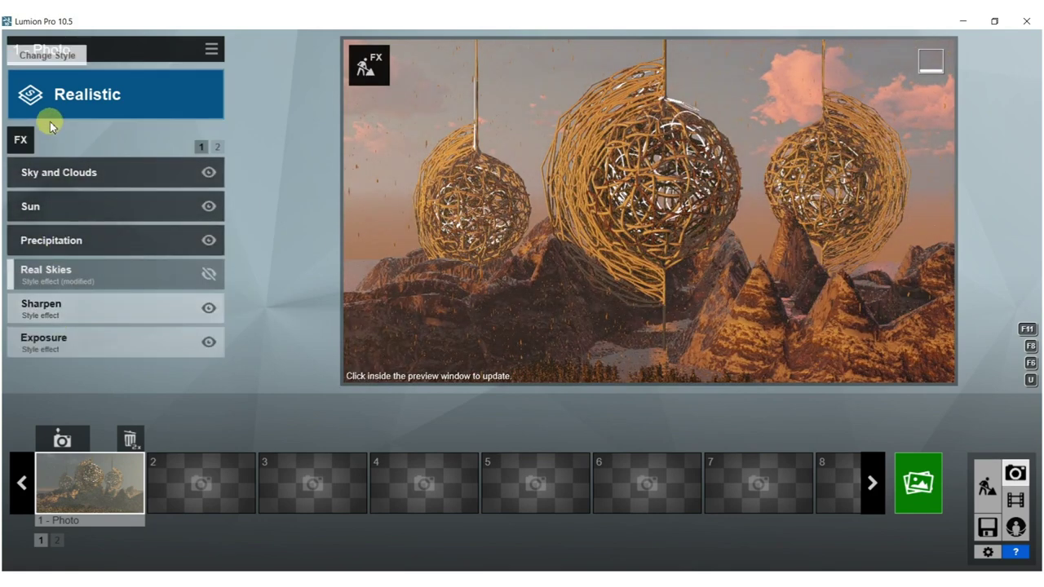
# Step: Set the Color Correction effect's temperature to about 0.0 for a cooler image and update the preview
pyautogui.click(216, 146)
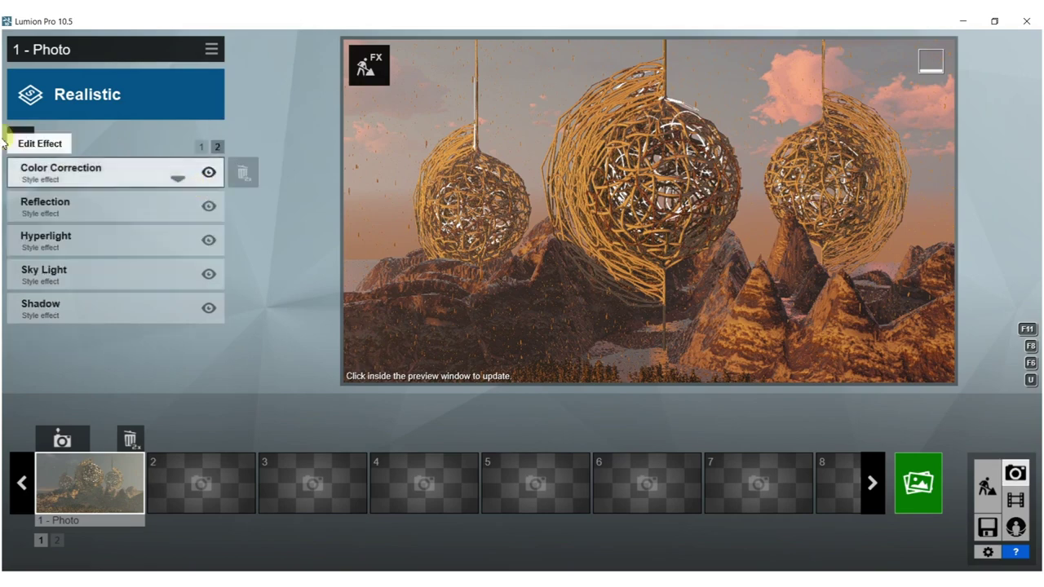
pyautogui.click(69, 184)
pyautogui.moveTo(157, 202); pyautogui.dragTo(127, 203)
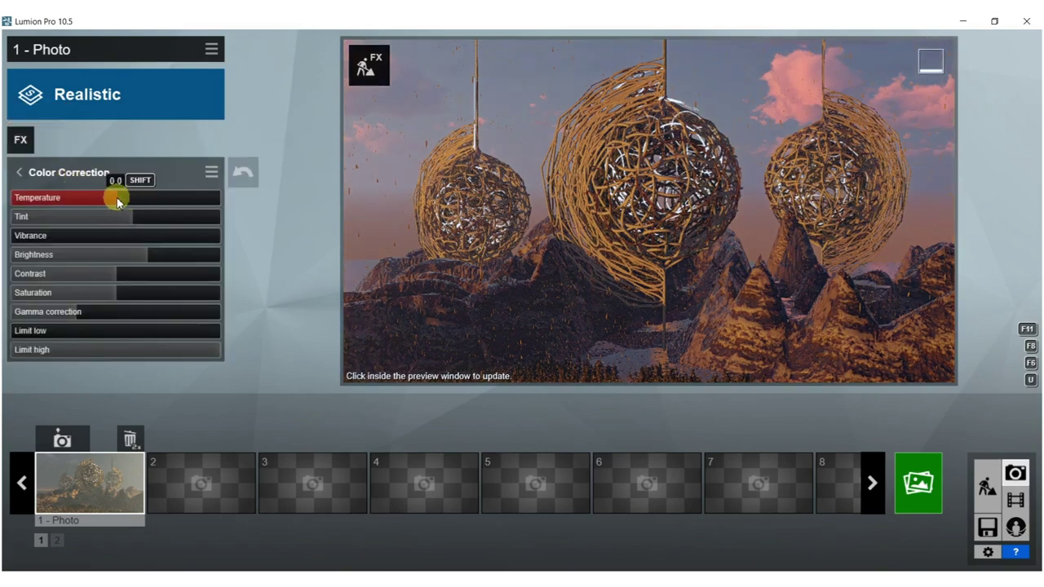
pyautogui.click(554, 161)
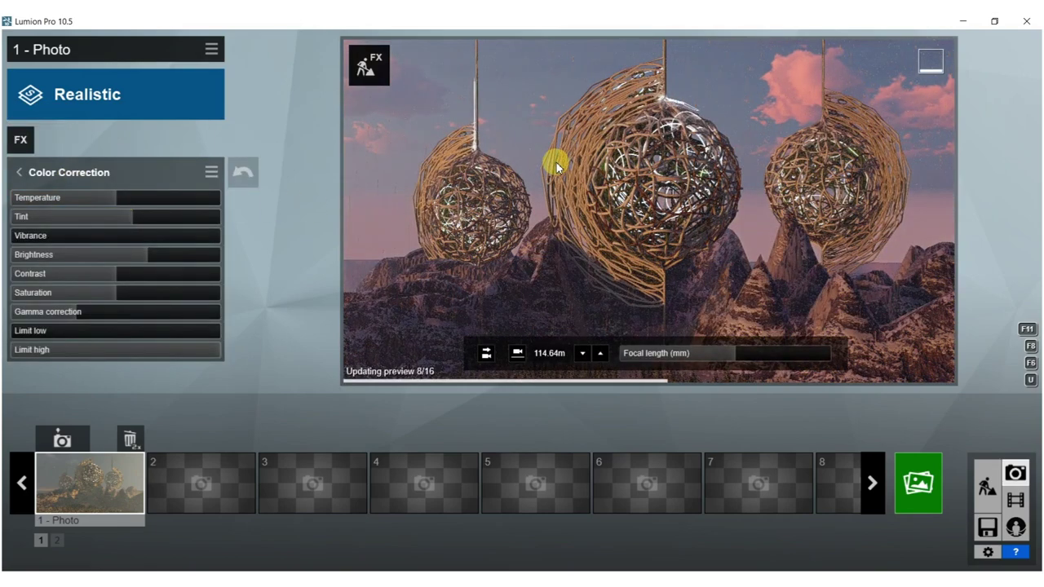
pyautogui.moveTo(115, 226); pyautogui.dragTo(143, 232)
pyautogui.press('Escape')
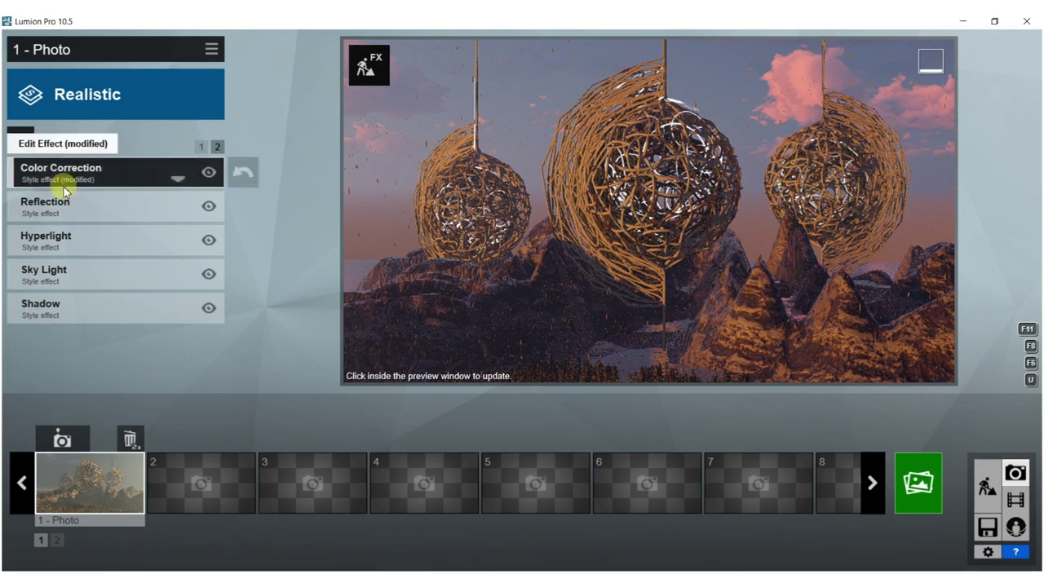
# Step: Add a 2-Point Perspective camera effect and update the preview
pyautogui.click(19, 135)
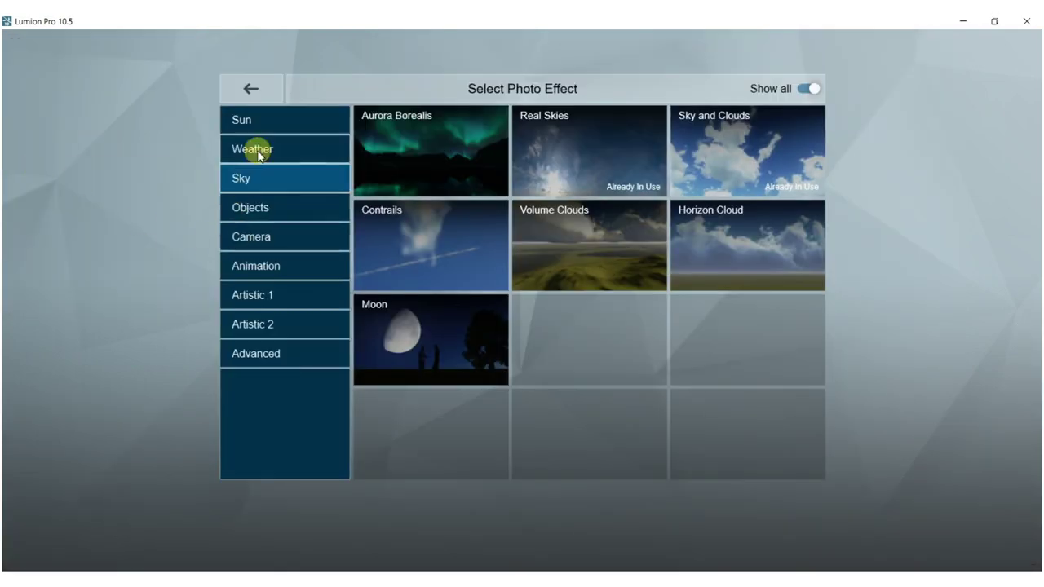
pyautogui.click(261, 237)
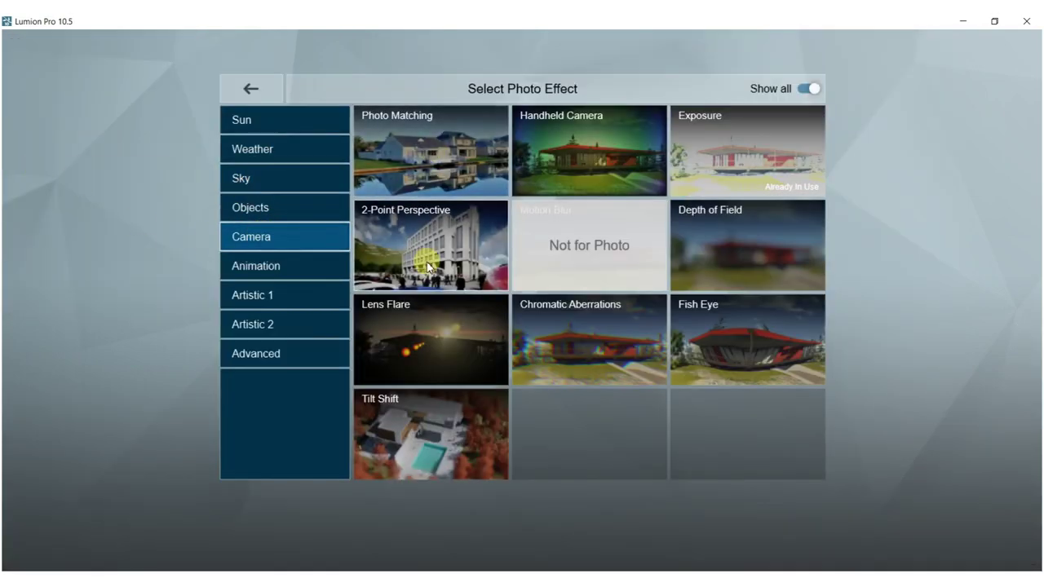
pyautogui.click(489, 245)
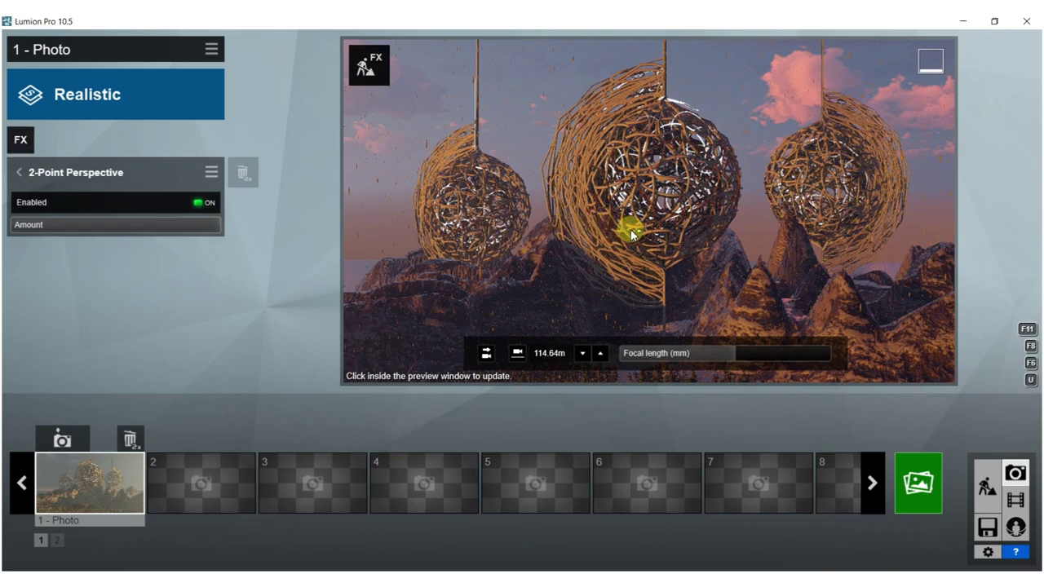
pyautogui.click(631, 233)
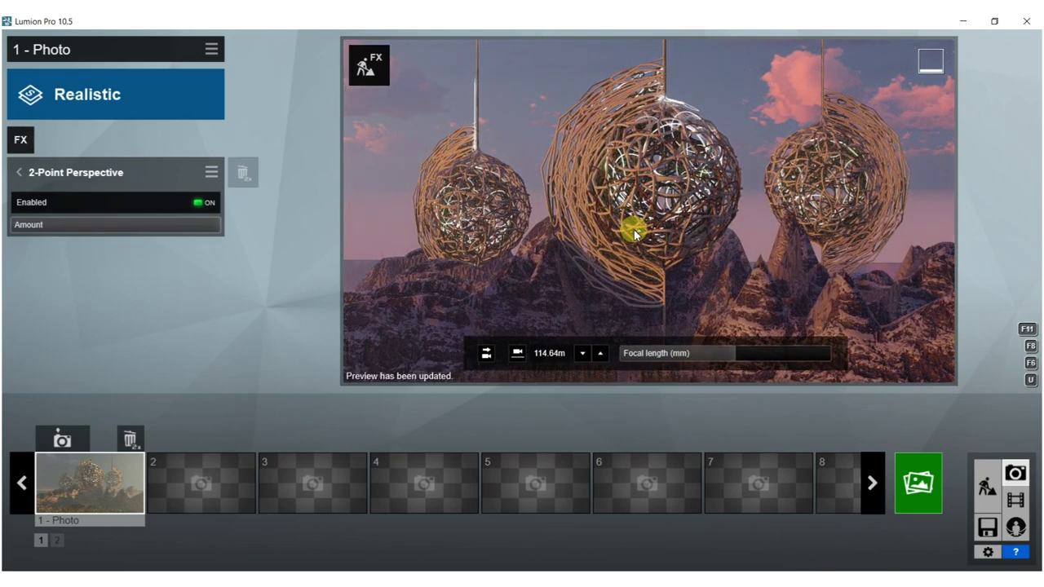
pyautogui.click(17, 174)
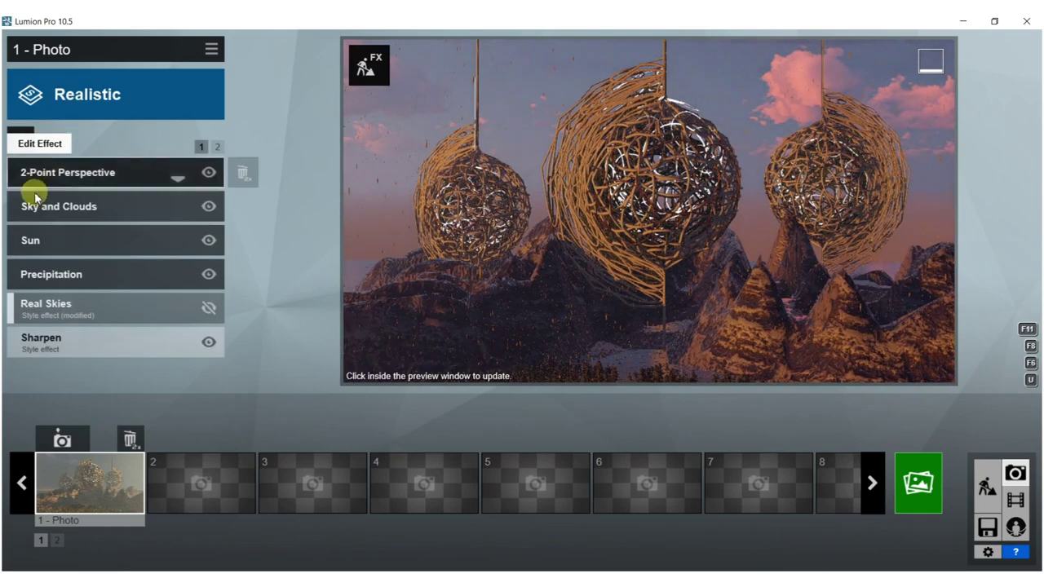
# Step: Raise the Sun effect's sun height slightly above 3.5°, set the sun heading to about a third of its range, and update the preview
pyautogui.click(42, 235)
pyautogui.moveTo(147, 220); pyautogui.dragTo(117, 216)
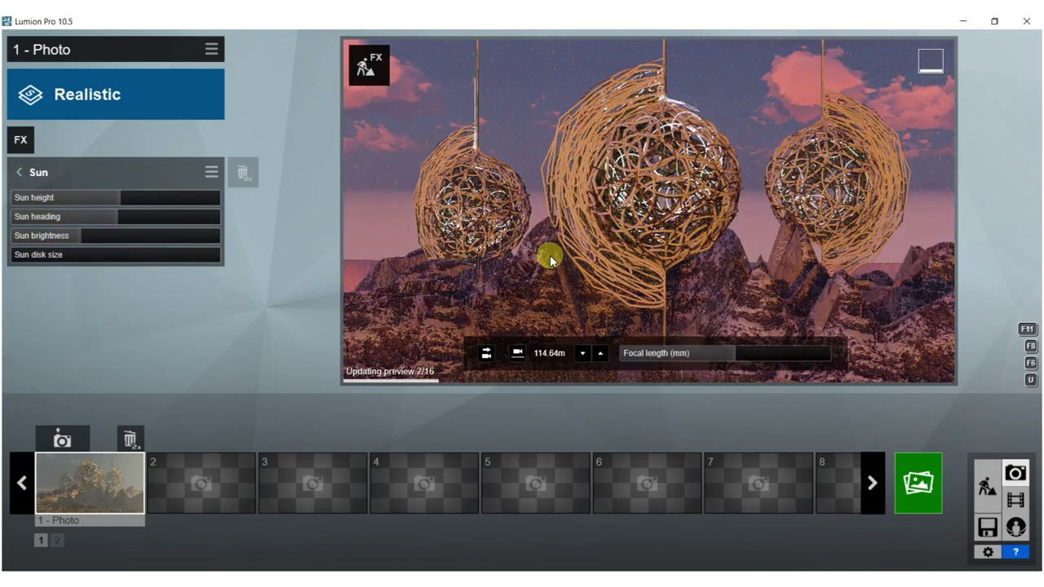
pyautogui.moveTo(119, 199); pyautogui.dragTo(127, 201)
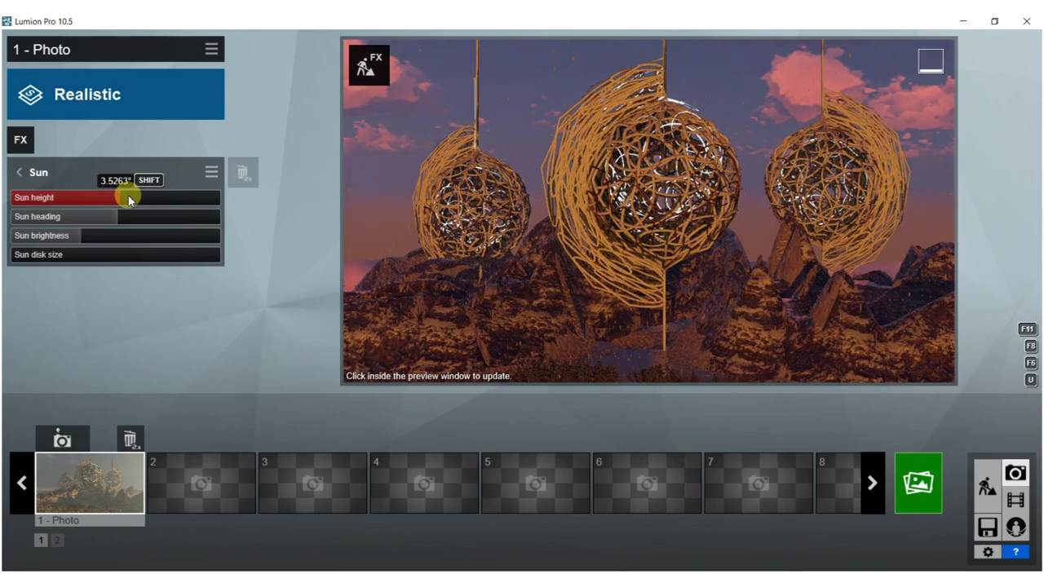
pyautogui.moveTo(237, 205); pyautogui.dragTo(241, 206)
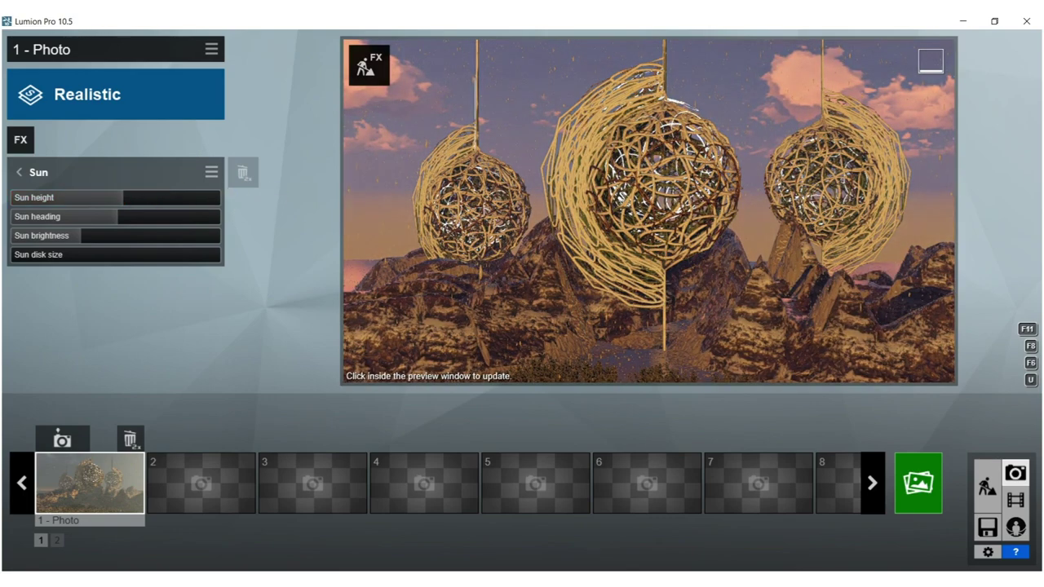
pyautogui.click(641, 236)
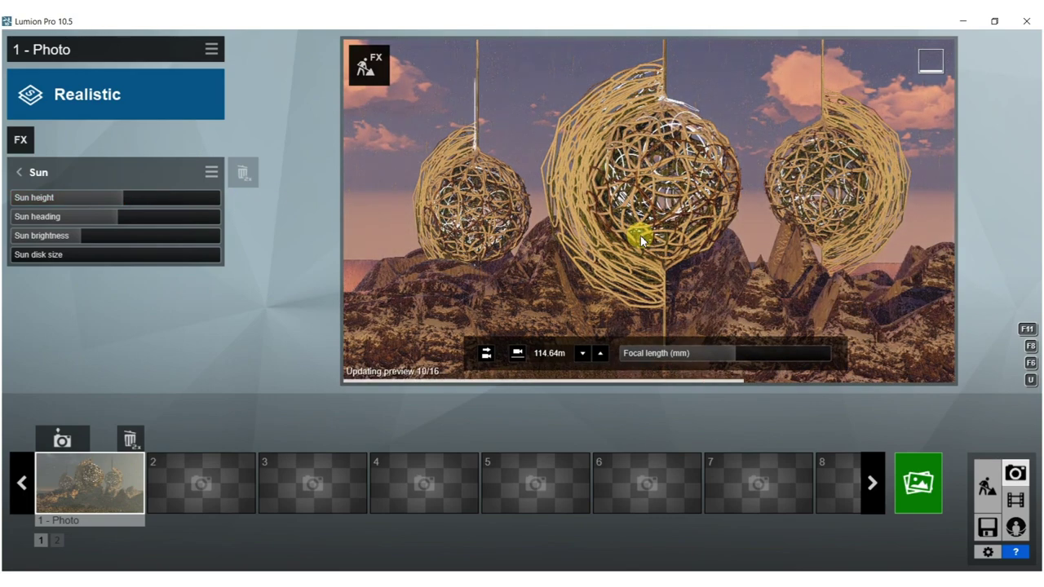
pyautogui.moveTo(115, 216)
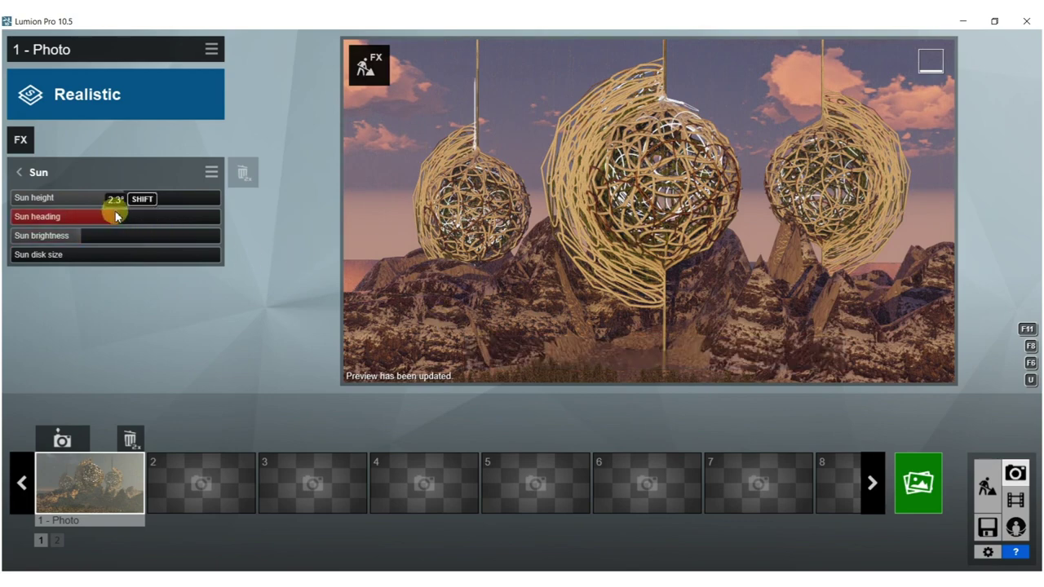
pyautogui.moveTo(114, 218); pyautogui.dragTo(77, 218)
pyautogui.click(503, 246)
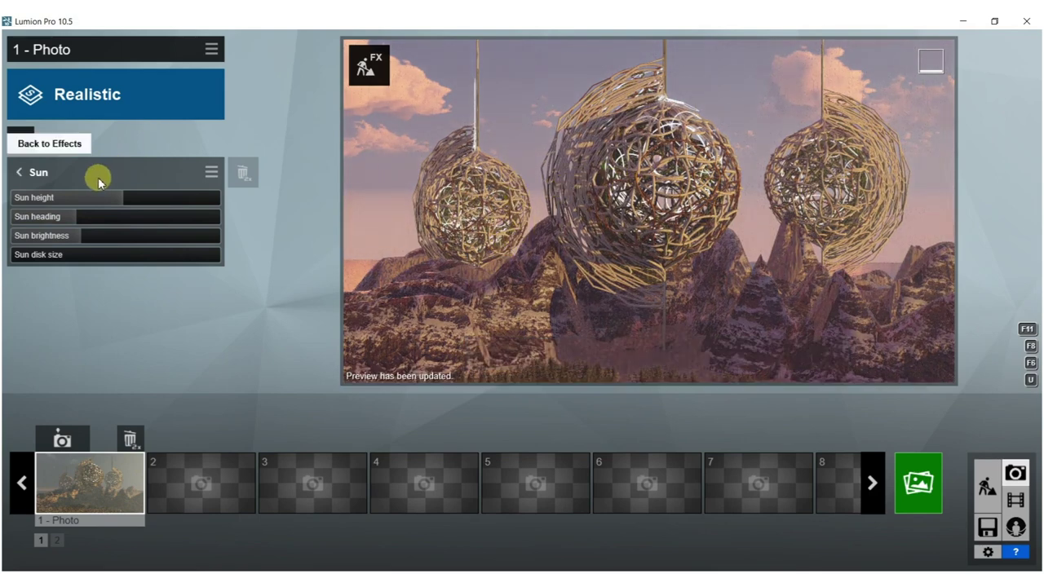
# Step: Add a Horizon Cloud sky effect with an amount of about 0.6 and a type of about 0.3
pyautogui.click(20, 138)
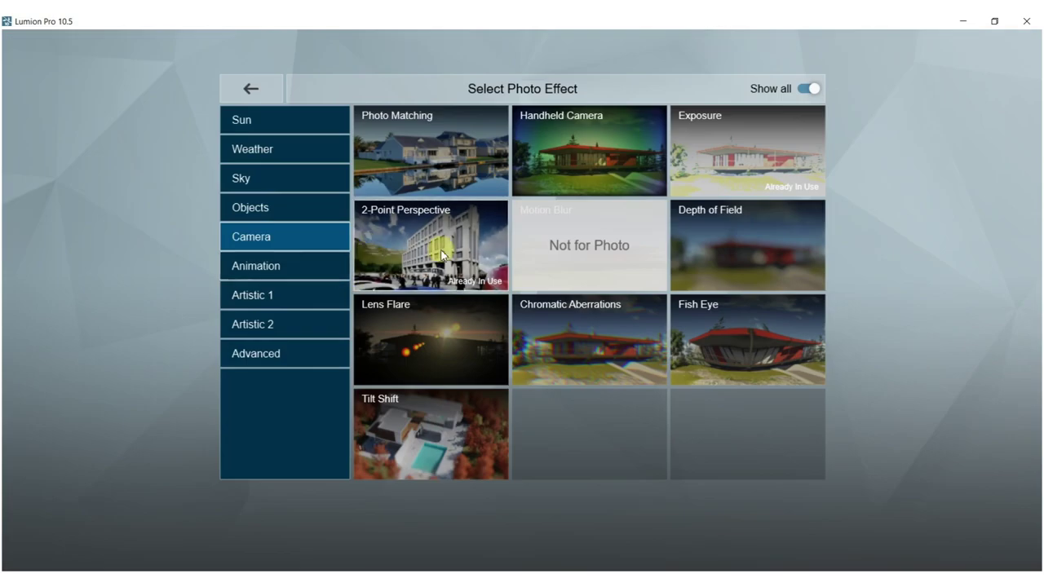
pyautogui.click(249, 150)
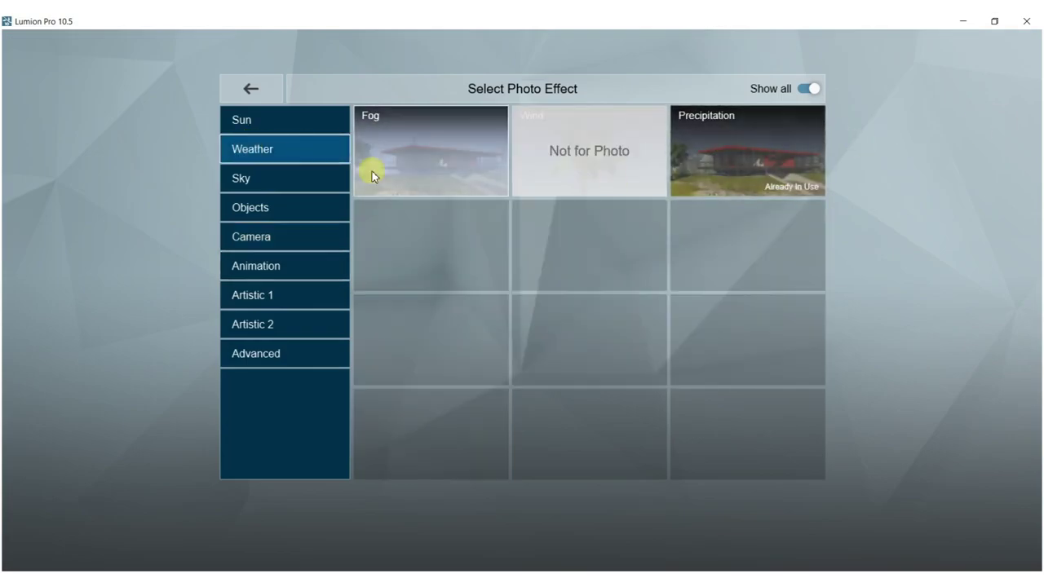
pyautogui.click(242, 177)
pyautogui.click(719, 259)
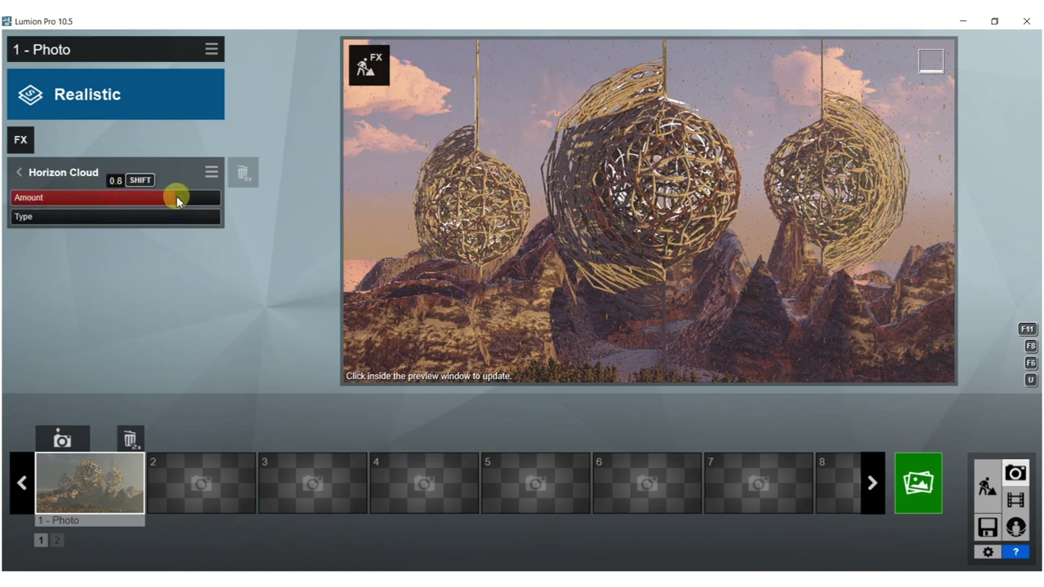
pyautogui.moveTo(320, 200); pyautogui.dragTo(3, 195)
pyautogui.moveTo(96, 198); pyautogui.dragTo(139, 198)
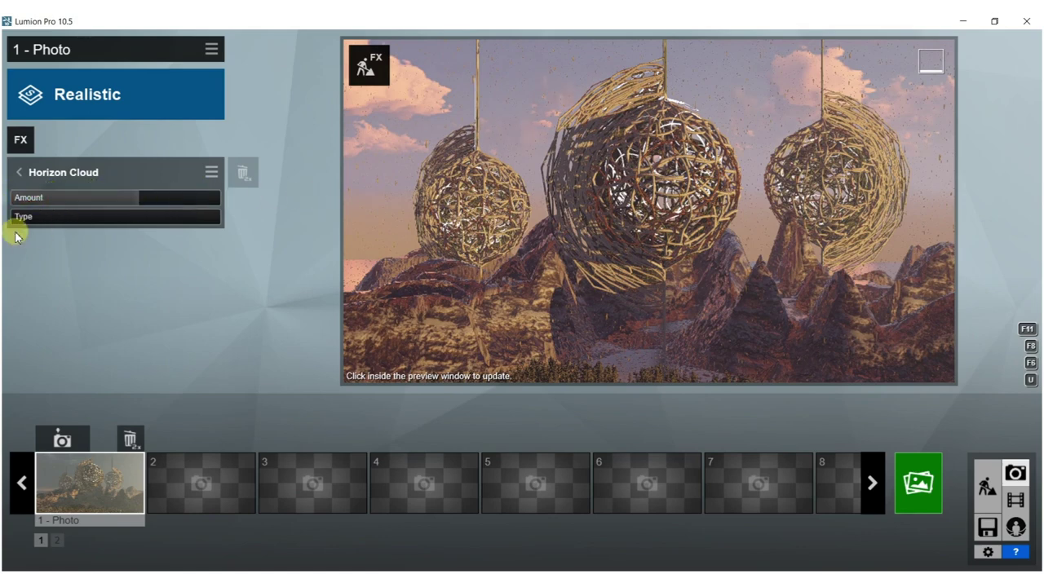
pyautogui.moveTo(23, 218); pyautogui.dragTo(162, 227)
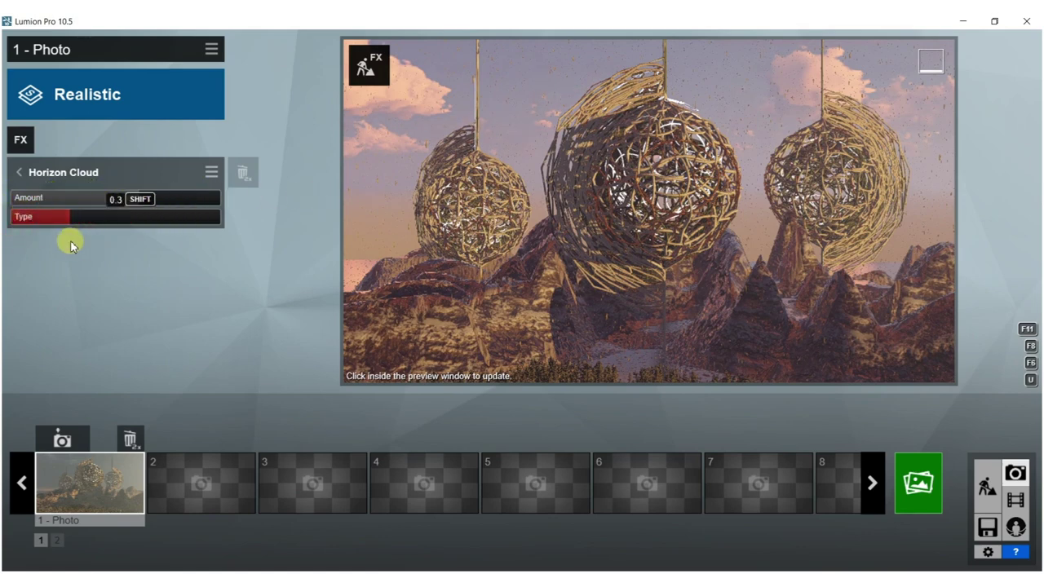
pyautogui.click(18, 172)
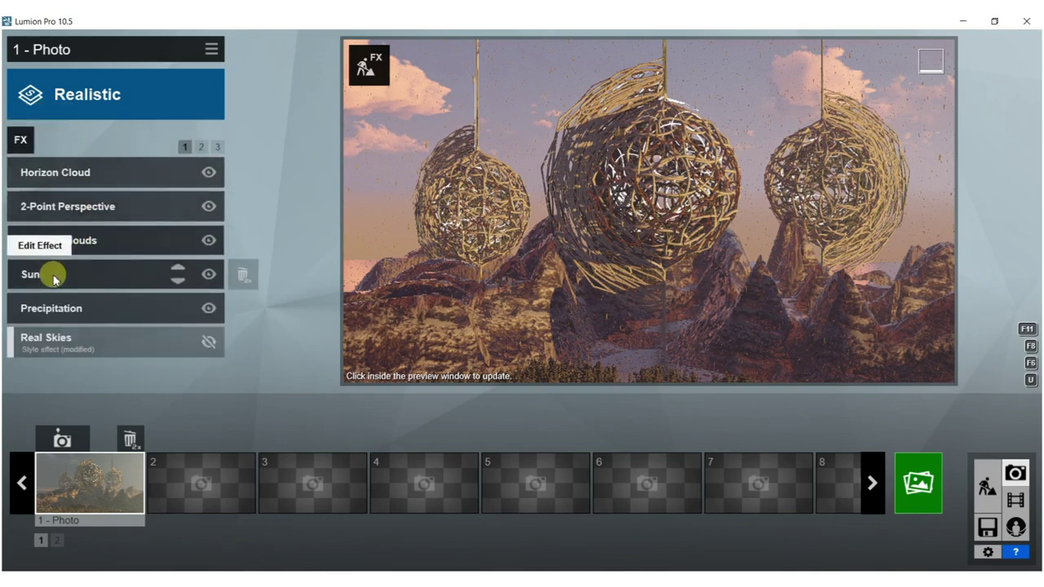
# Step: Raise the Precipitation effect's extra fog addition to just above the middle of its range and update the preview
pyautogui.click(57, 311)
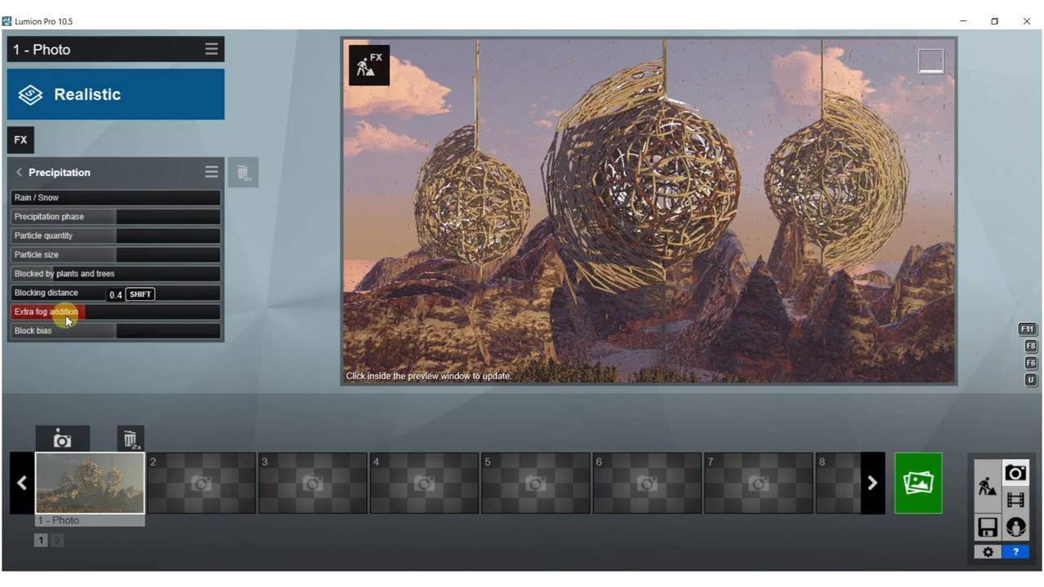
pyautogui.moveTo(85, 314); pyautogui.dragTo(135, 314)
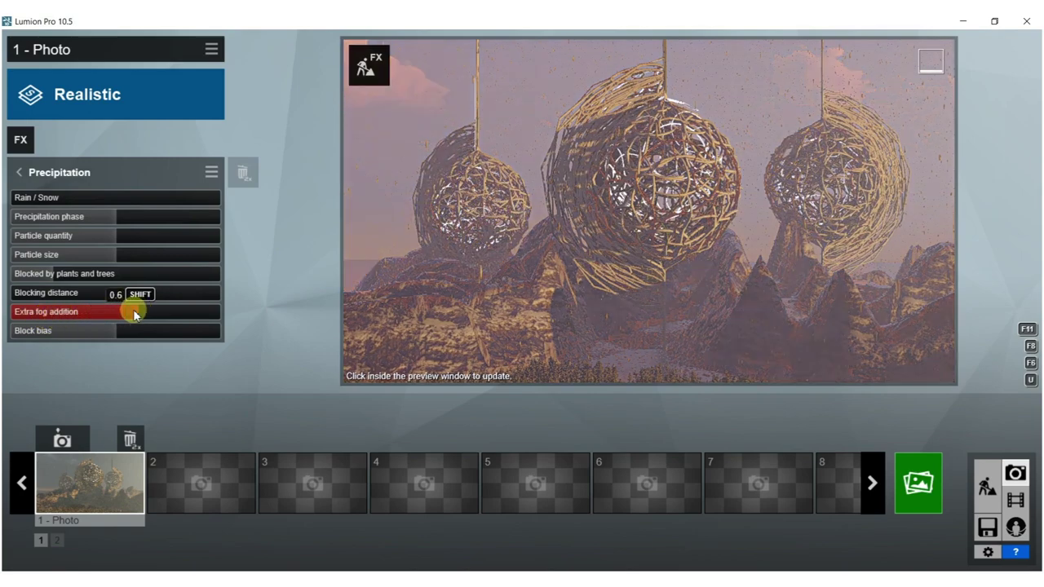
pyautogui.click(659, 291)
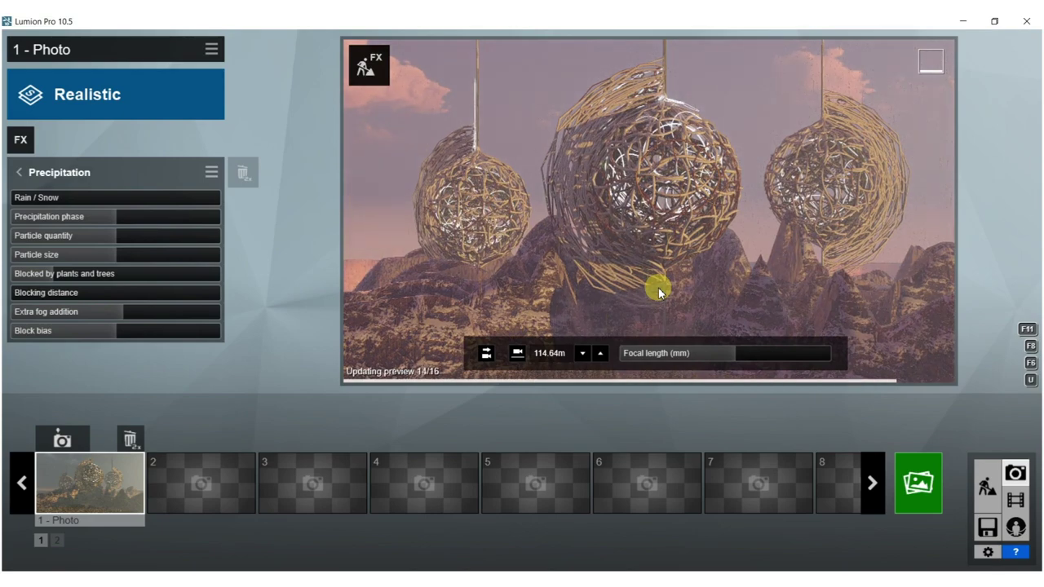
# Step: Inspect the Marble 017 1024 material's settings in the Material Editor, return to Photo mode, and update the preview
pyautogui.click(368, 65)
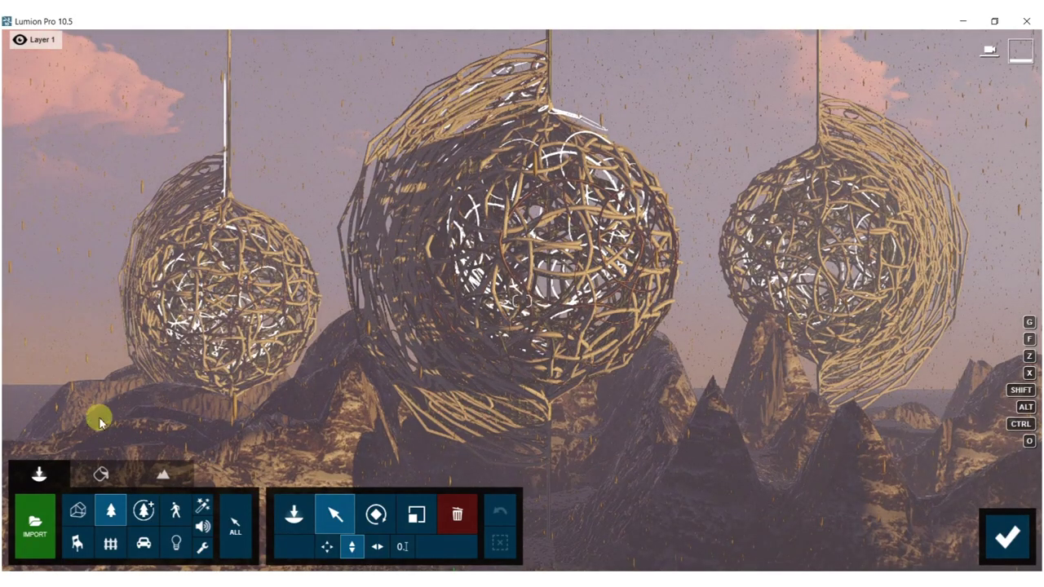
pyautogui.click(101, 473)
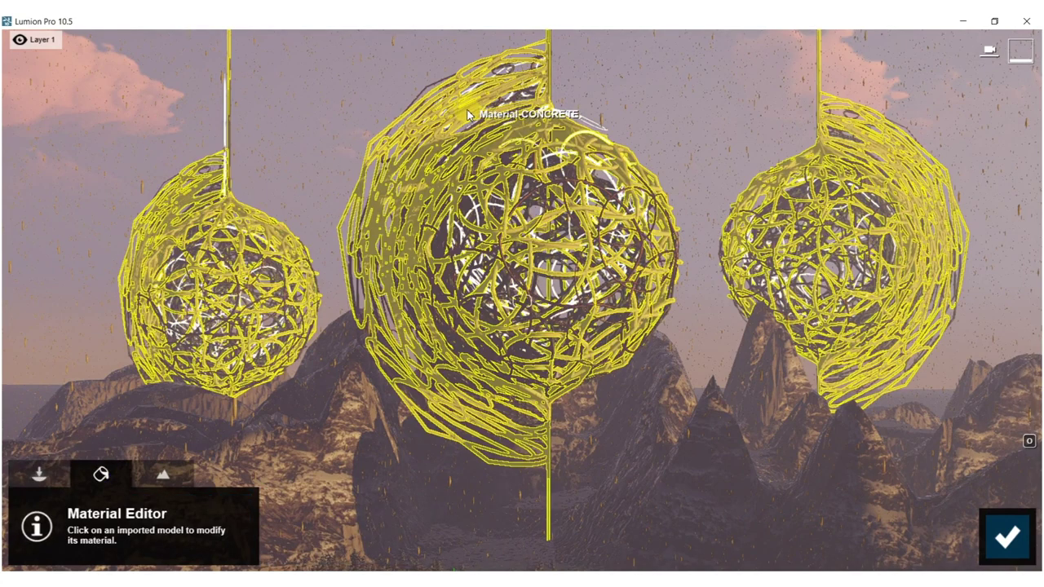
pyautogui.click(310, 210)
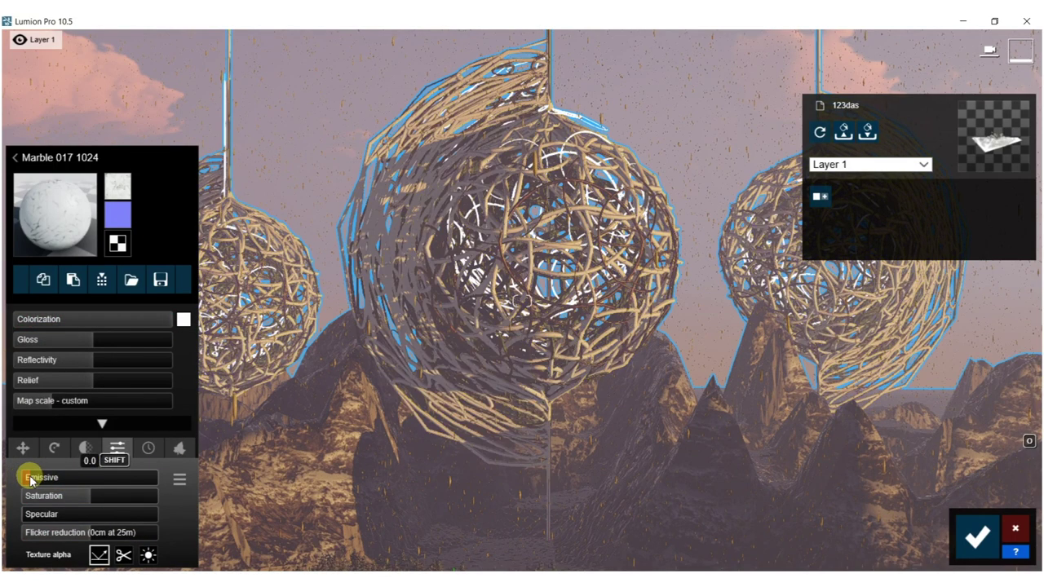
pyautogui.click(979, 536)
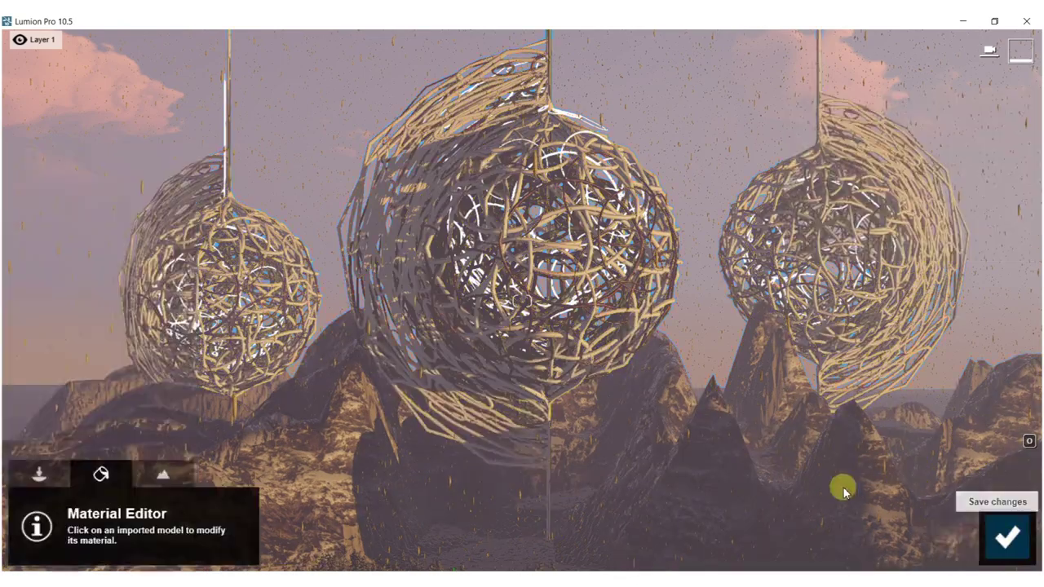
pyautogui.click(1007, 526)
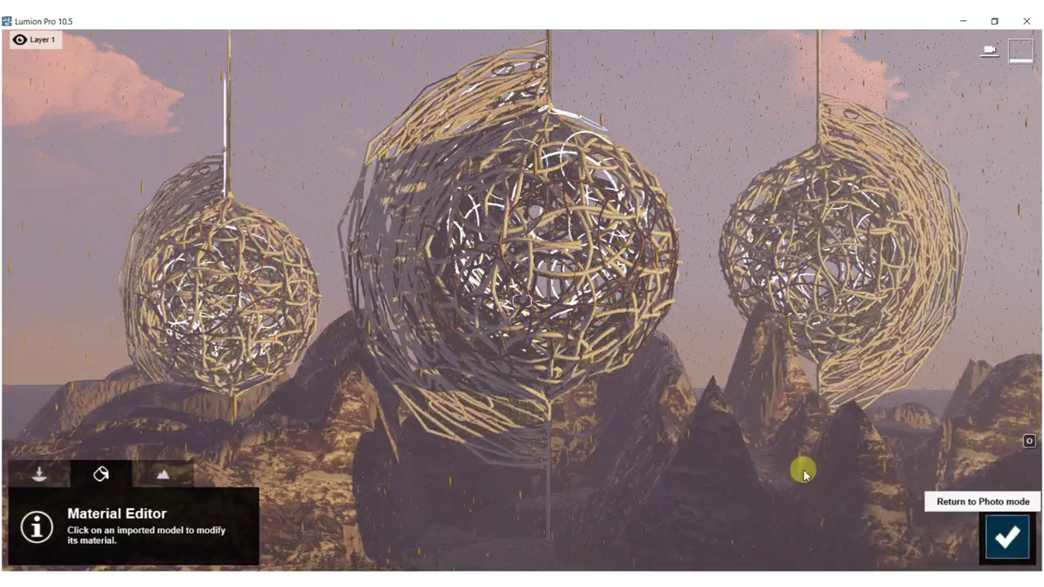
pyautogui.click(578, 216)
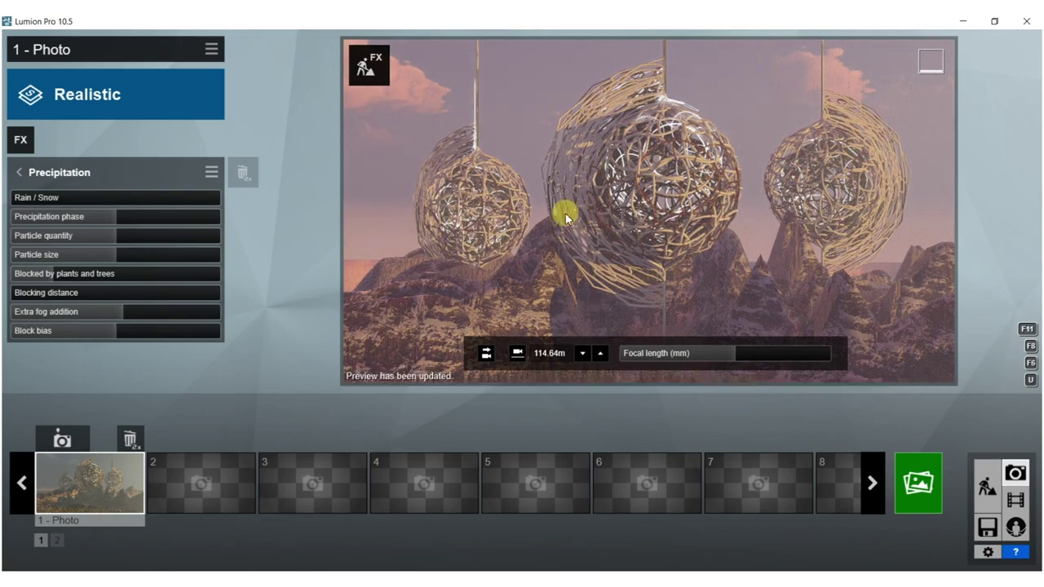
# Step: Set the Precipitation effect's Rain / Snow value to 0.4 and update the preview
pyautogui.click(22, 198)
pyautogui.moveTo(22, 199); pyautogui.dragTo(126, 207)
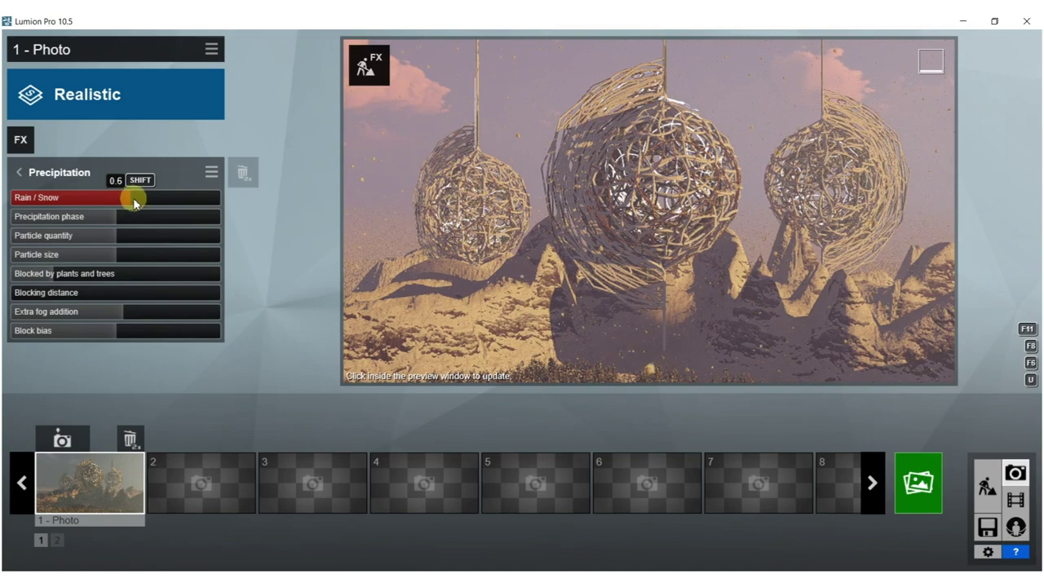
pyautogui.moveTo(121, 203); pyautogui.dragTo(96, 204)
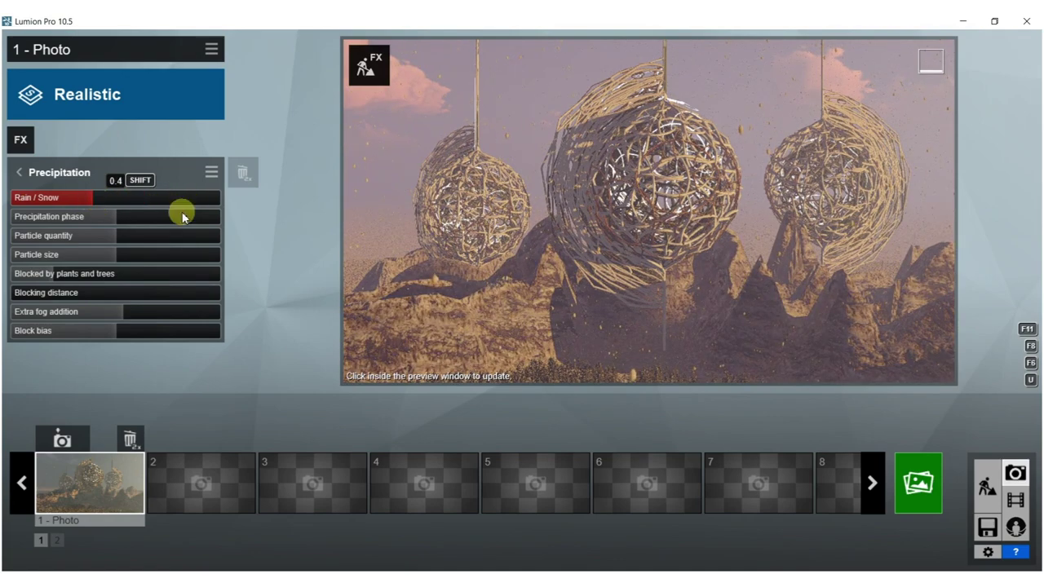
pyautogui.click(524, 243)
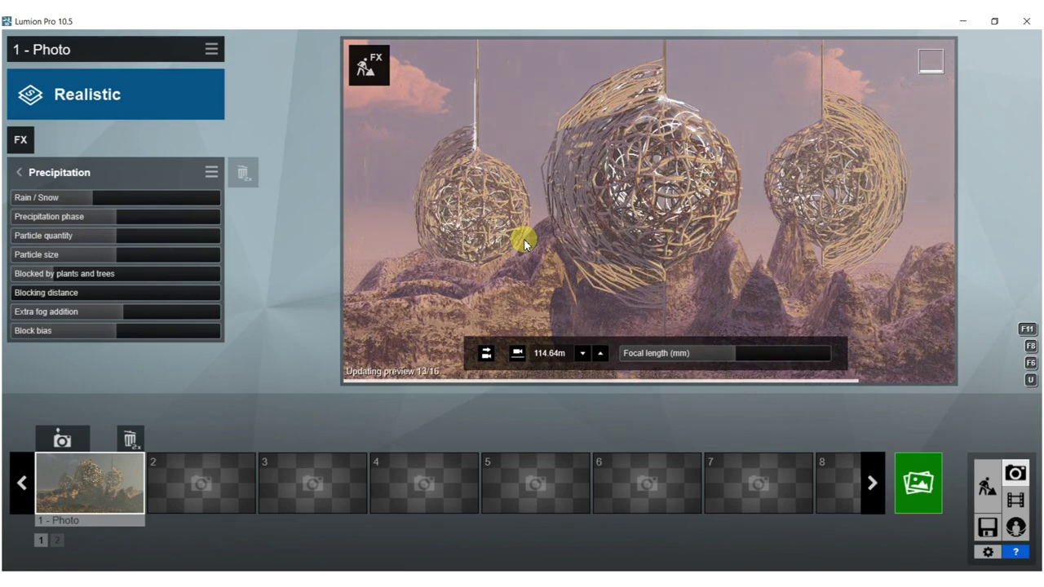
# Step: Raise the Sun effect's sun height to slightly above 5.3°, reduce the sun heading slightly, and update the preview
pyautogui.click(19, 172)
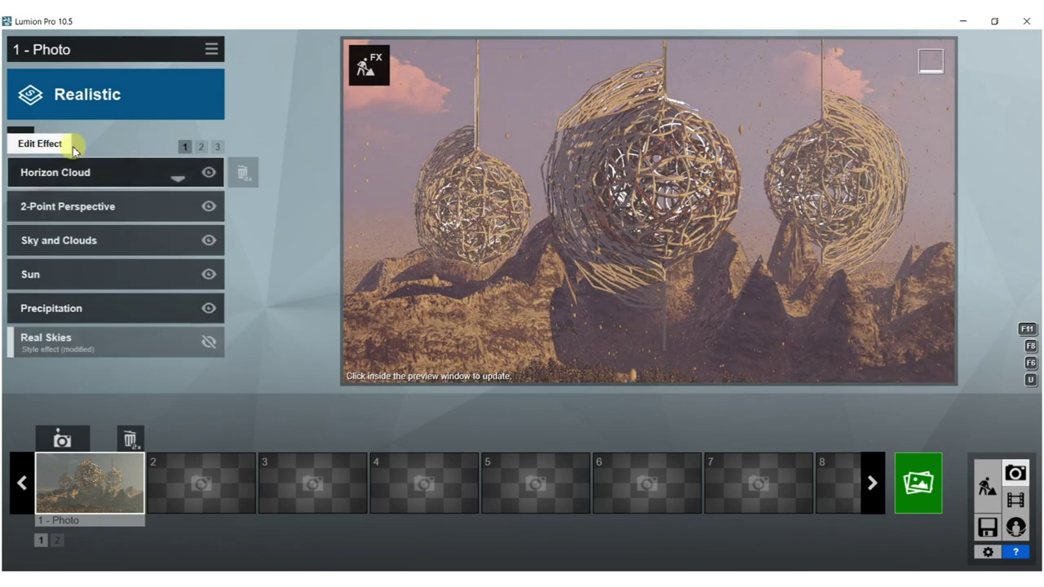
pyautogui.click(56, 274)
pyautogui.moveTo(137, 194)
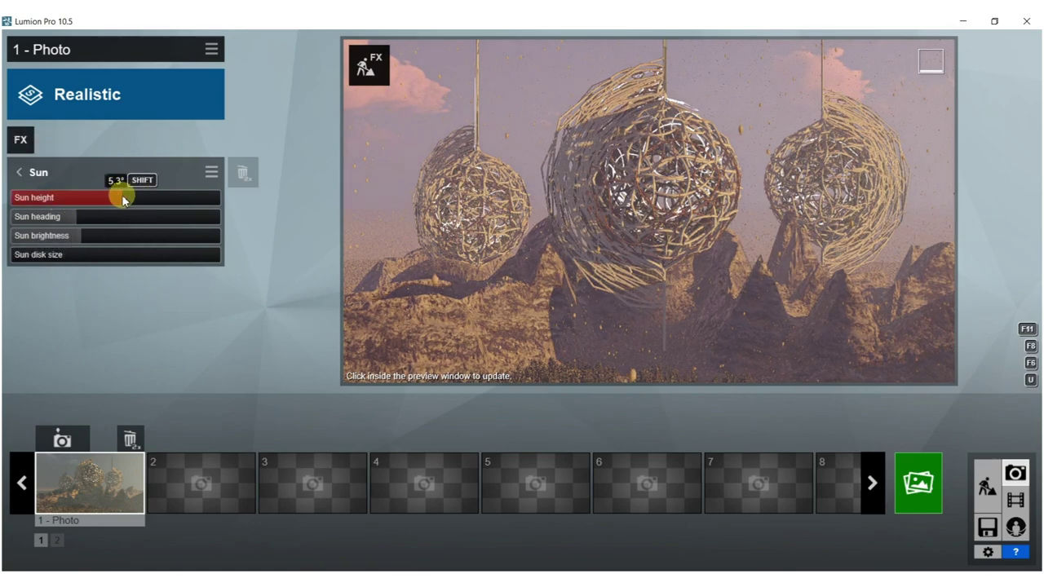
pyautogui.click(534, 218)
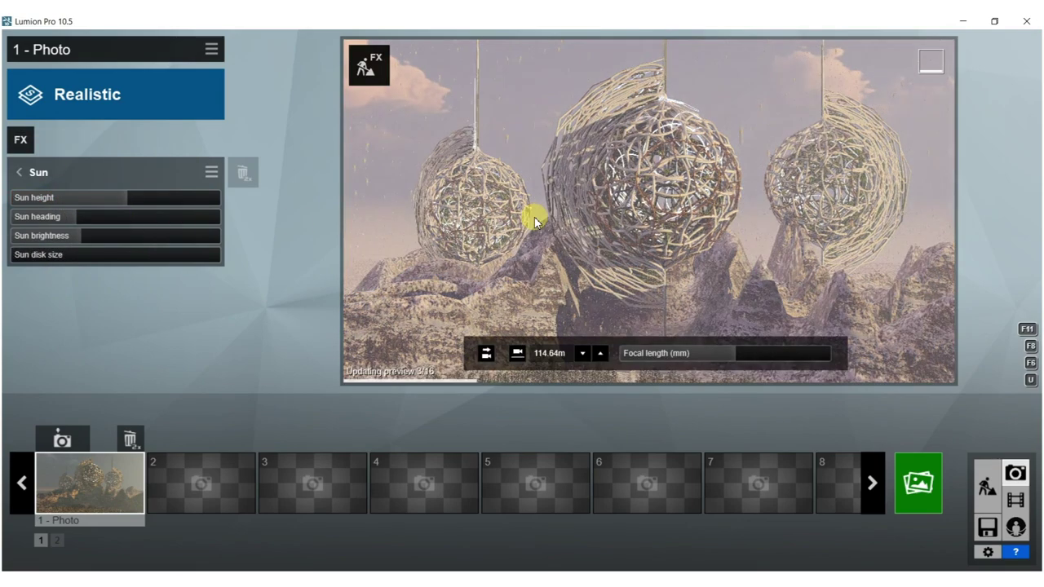
pyautogui.moveTo(65, 217); pyautogui.dragTo(78, 216)
pyautogui.click(474, 216)
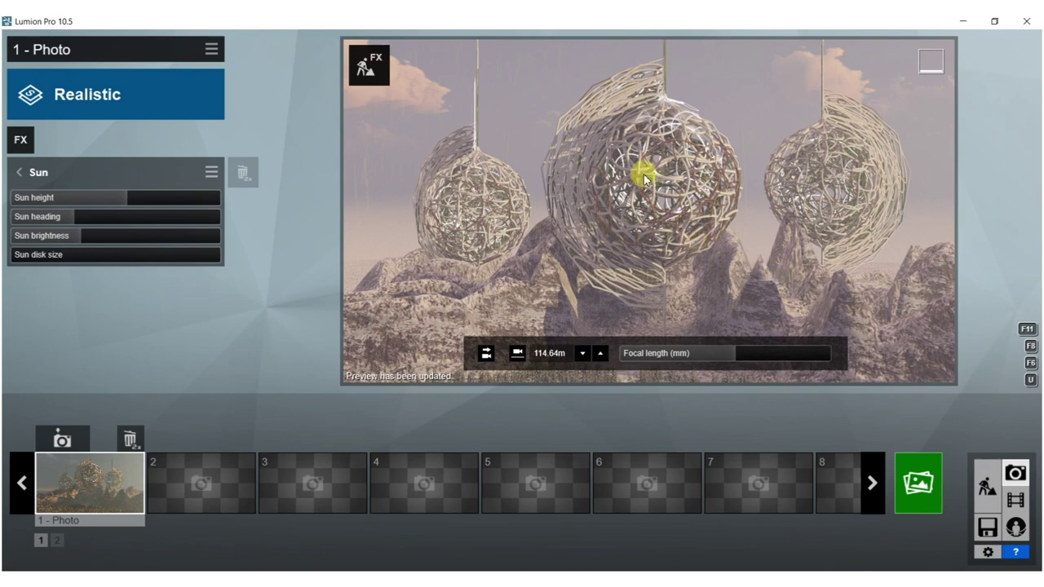
# Step: Replace the Landscape 05 C material on the spheres' inner strands with the yellow-green indoor glass, save it, and update the photo preview
pyautogui.click(369, 66)
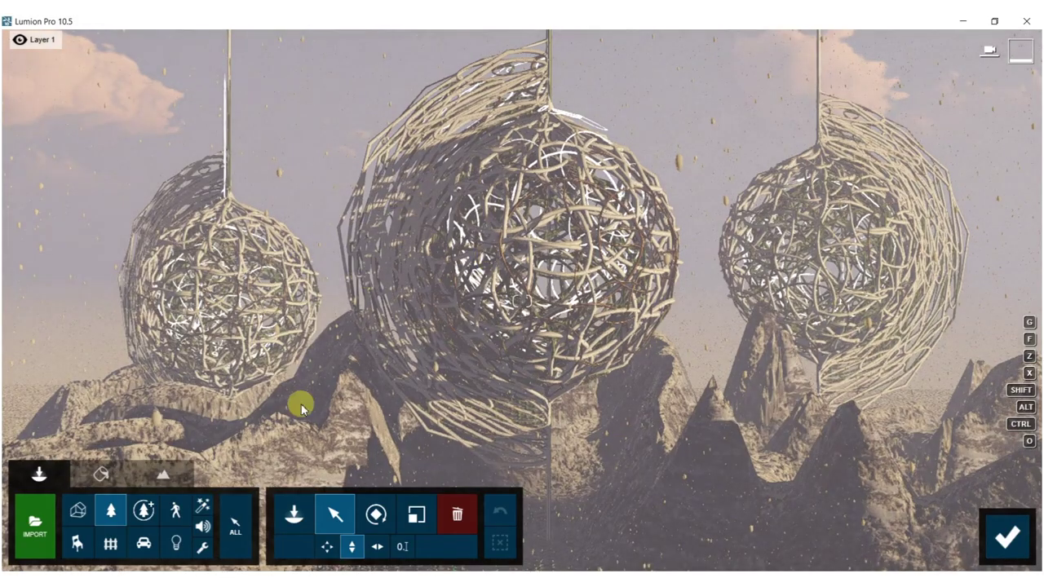
pyautogui.click(555, 264)
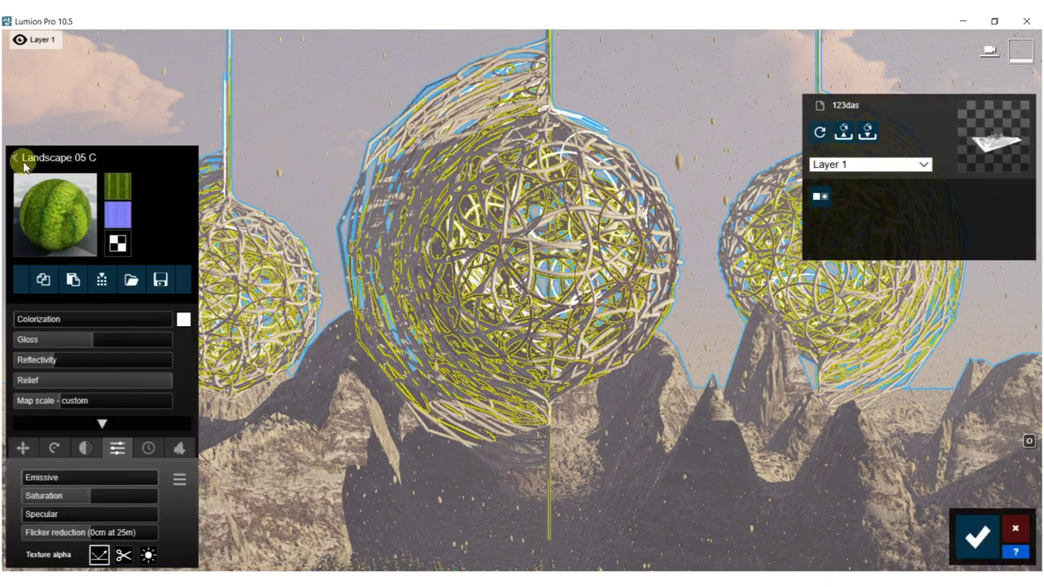
pyautogui.click(15, 159)
pyautogui.click(83, 115)
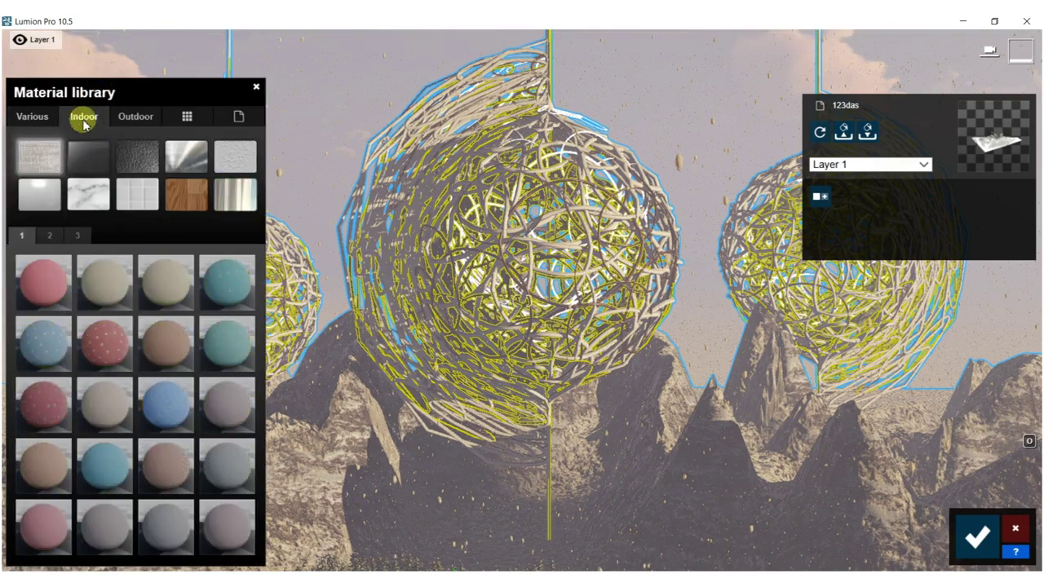
pyautogui.click(98, 159)
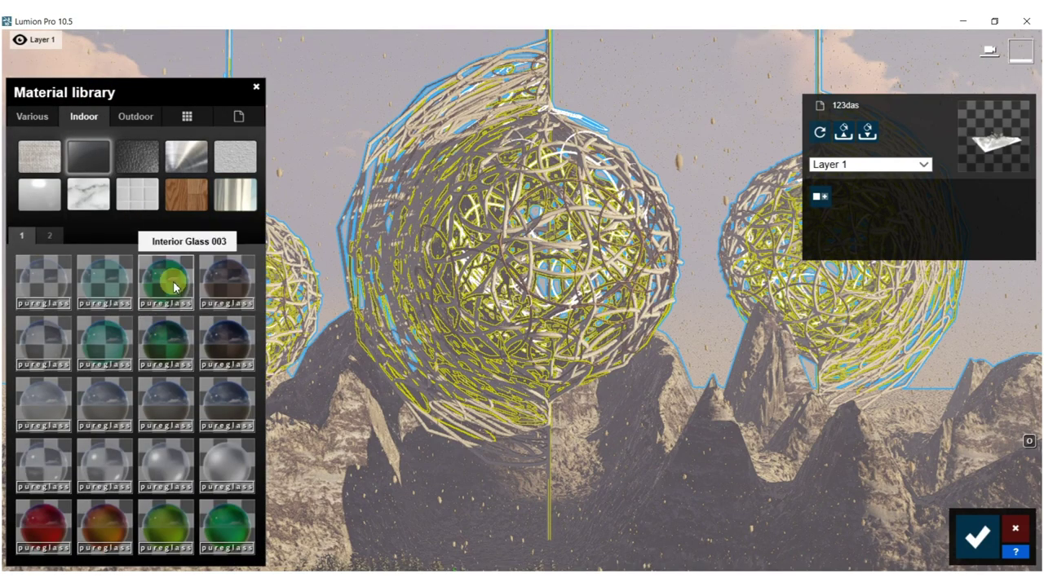
pyautogui.click(176, 517)
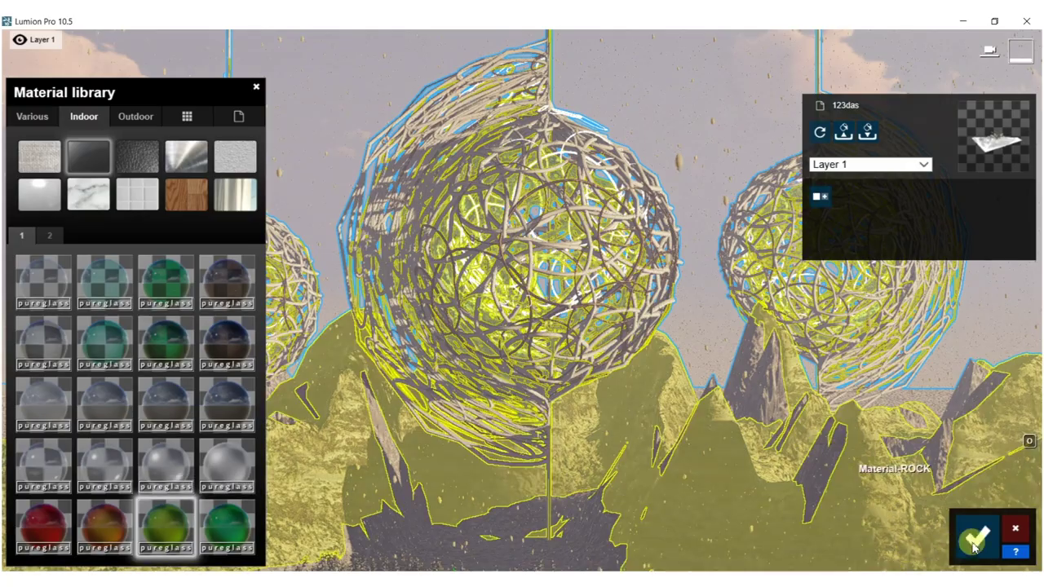
pyautogui.click(984, 548)
pyautogui.click(1005, 532)
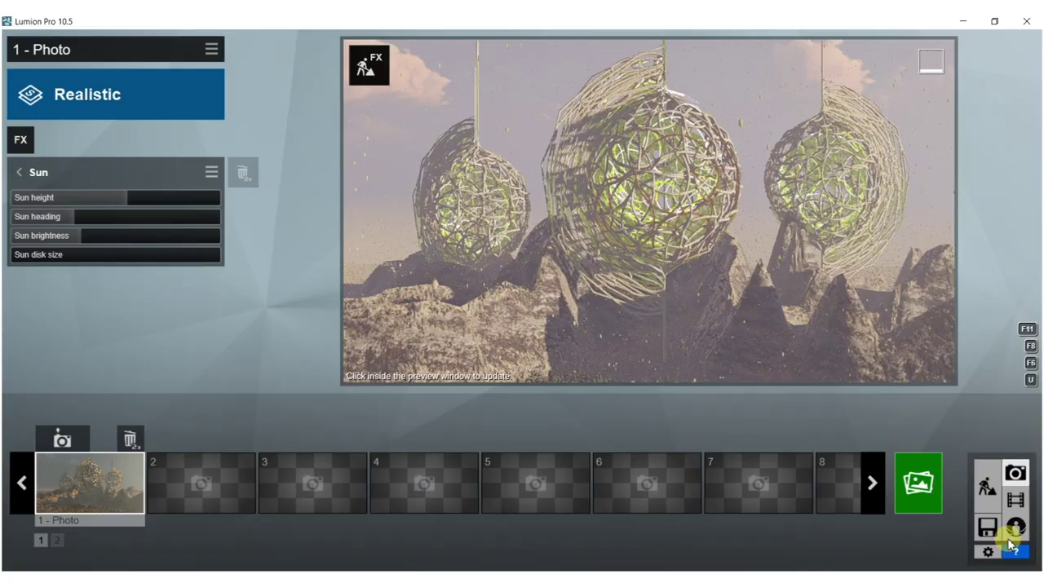
pyautogui.moveTo(664, 221)
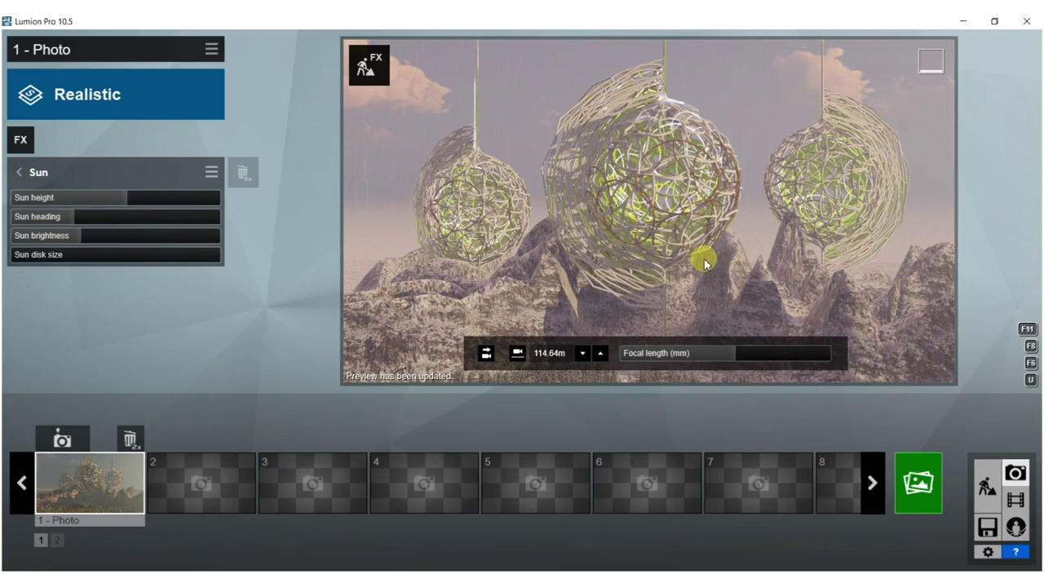
pyautogui.moveTo(709, 231); pyautogui.dragTo(709, 245, button='right')
pyautogui.press('q')
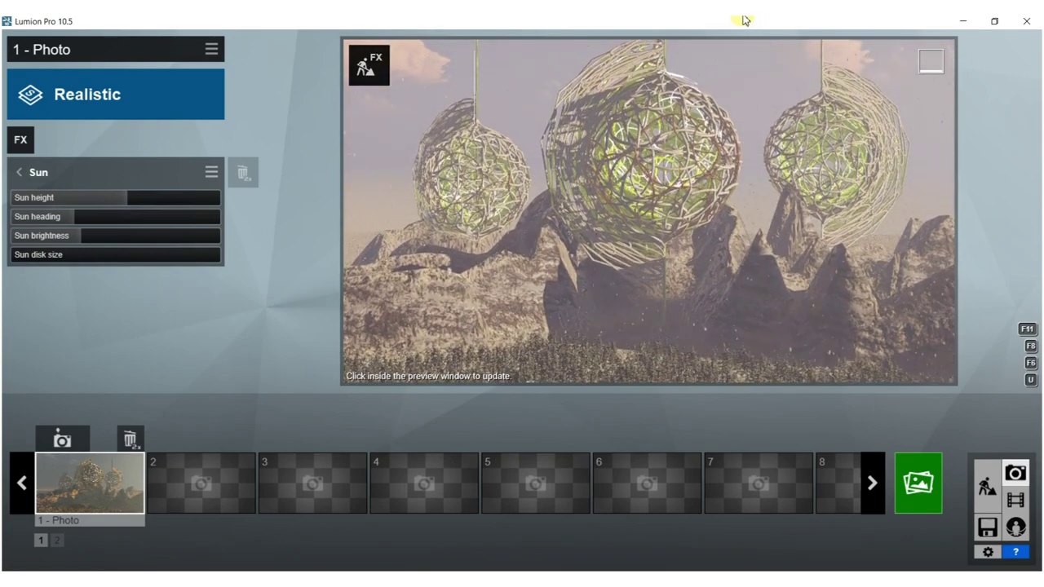
pyautogui.moveTo(727, 177)
pyautogui.mouseDown(button='right')
pyautogui.moveTo(730, 205)
pyautogui.moveTo(731, 177)
pyautogui.mouseUp(button='right')
pyautogui.press('s')
pyautogui.press('s')
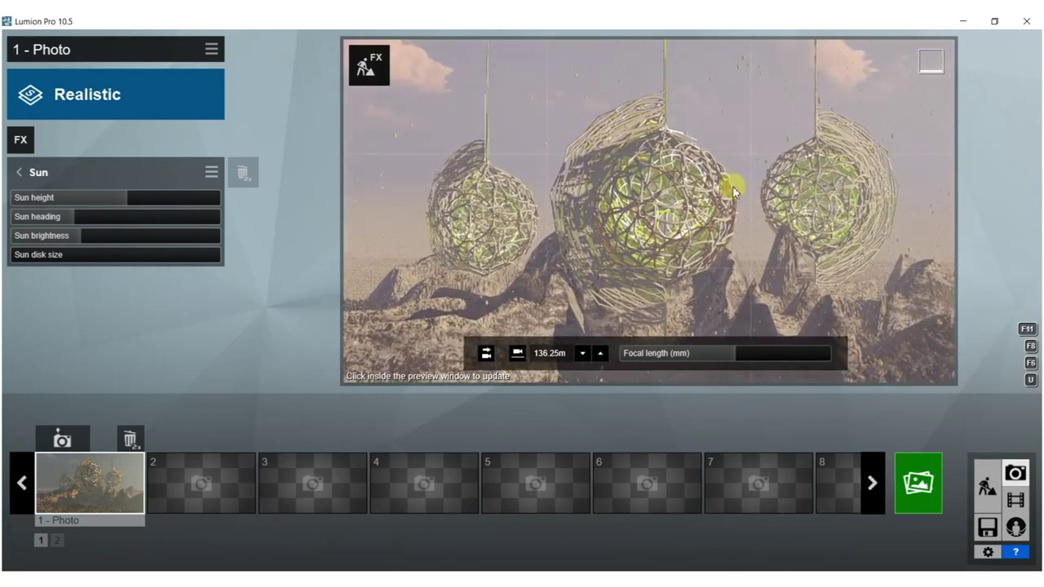
pyautogui.moveTo(751, 359); pyautogui.dragTo(760, 353)
pyautogui.press('s')
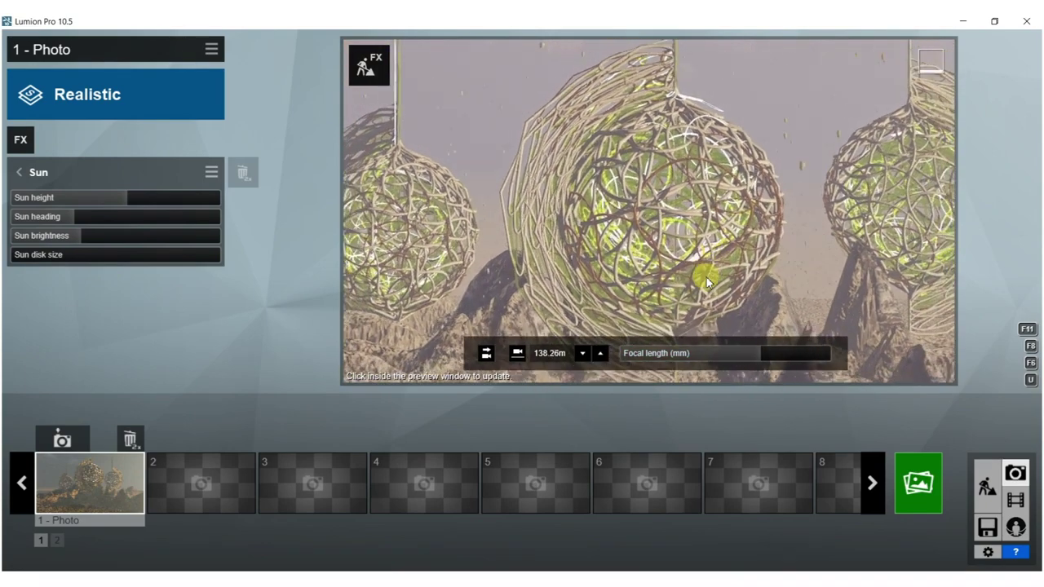
pyautogui.press('q')
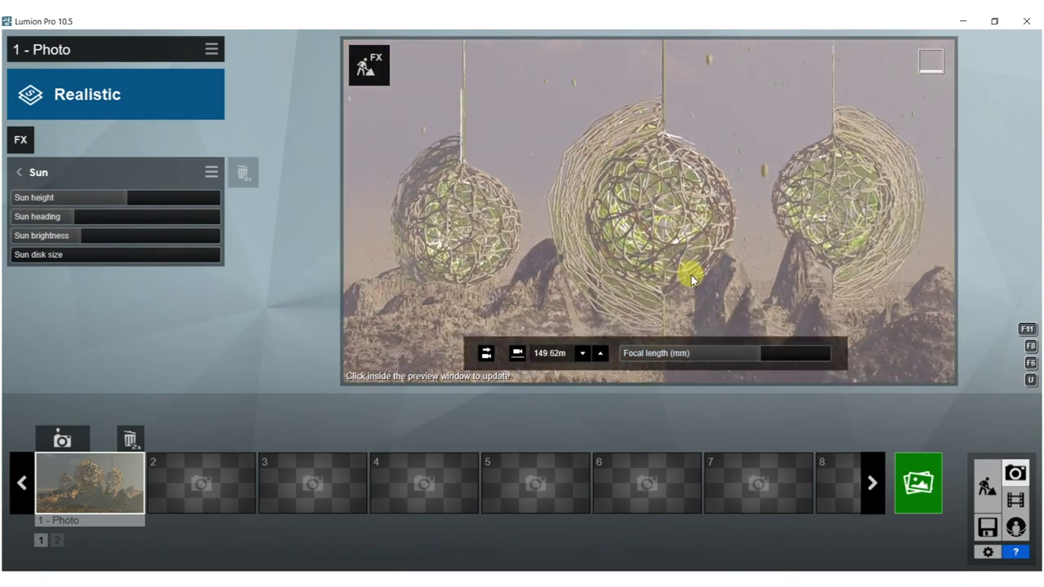
pyautogui.moveTo(706, 245); pyautogui.dragTo(706, 367, button='right')
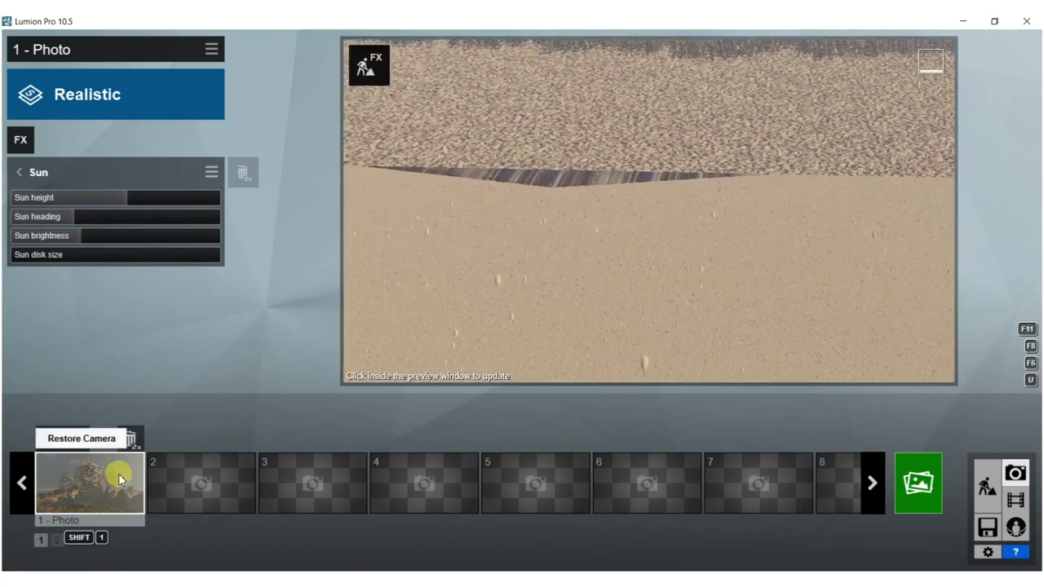
# Step: Restore photo 1's stored camera, raise the viewpoint to about 71.66 m with the three spheres framed above the mountains, and update the preview
pyautogui.click(118, 480)
pyautogui.click(587, 239)
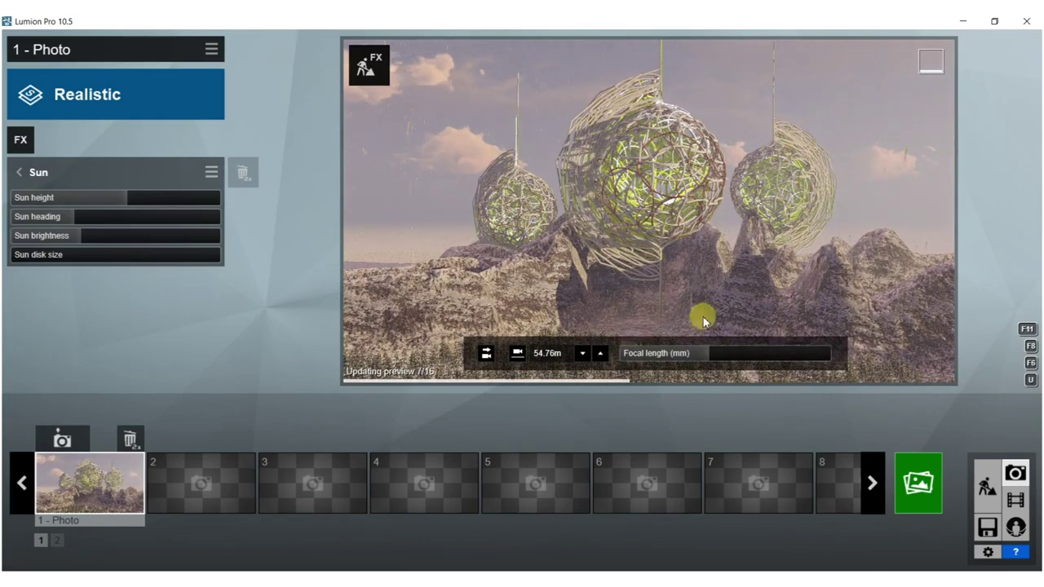
pyautogui.moveTo(662, 167); pyautogui.dragTo(683, 253, button='right')
pyautogui.press('w')
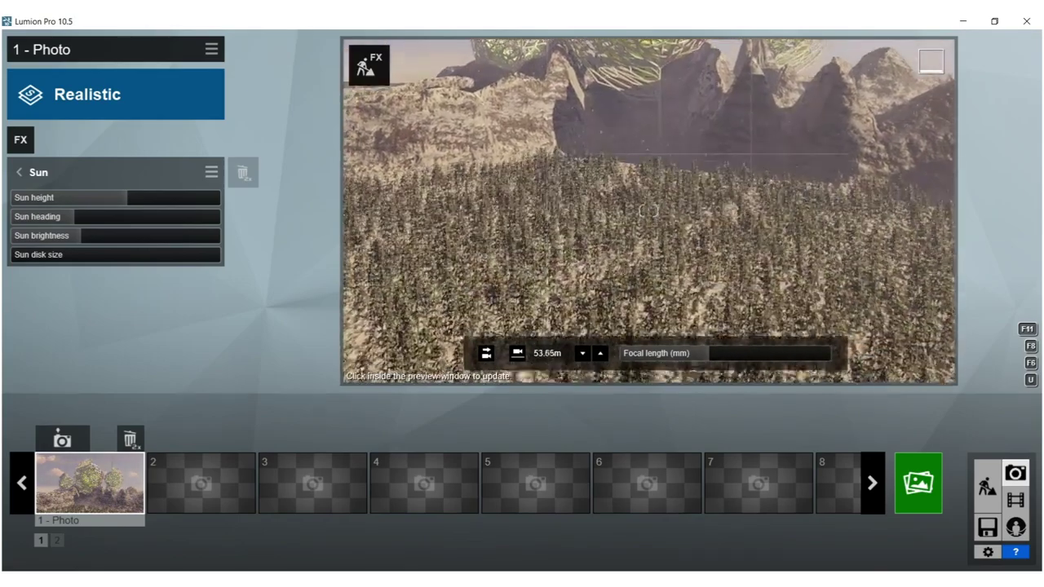
pyautogui.moveTo(681, 165); pyautogui.dragTo(652, 110, button='right')
pyautogui.press('q')
pyautogui.press('q')
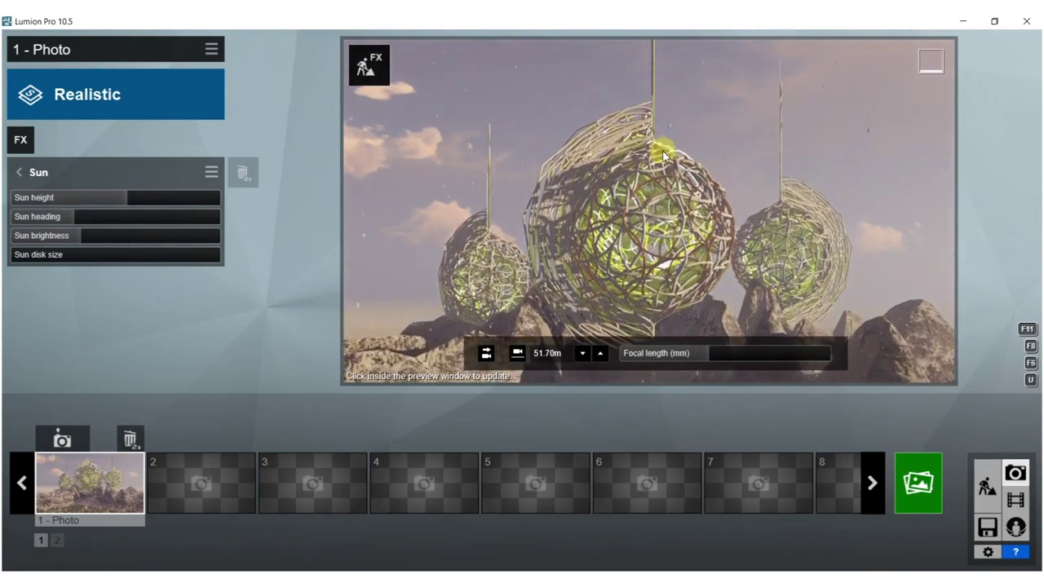
pyautogui.moveTo(662, 129); pyautogui.dragTo(662, 155, button='right')
pyautogui.moveTo(648, 211); pyautogui.dragTo(649, 163, button='right')
pyautogui.press('q')
pyautogui.press('q')
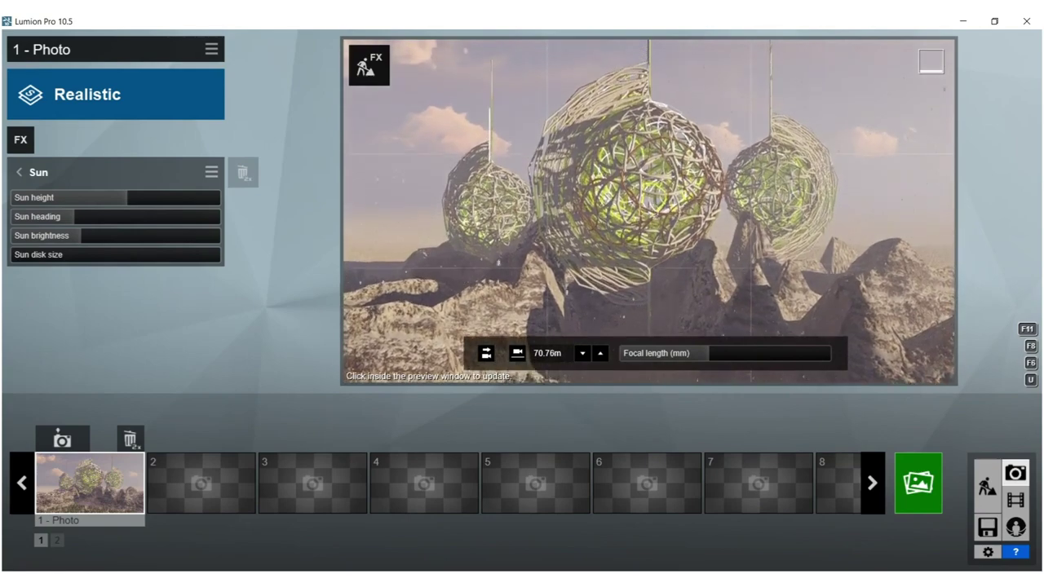
pyautogui.press('s')
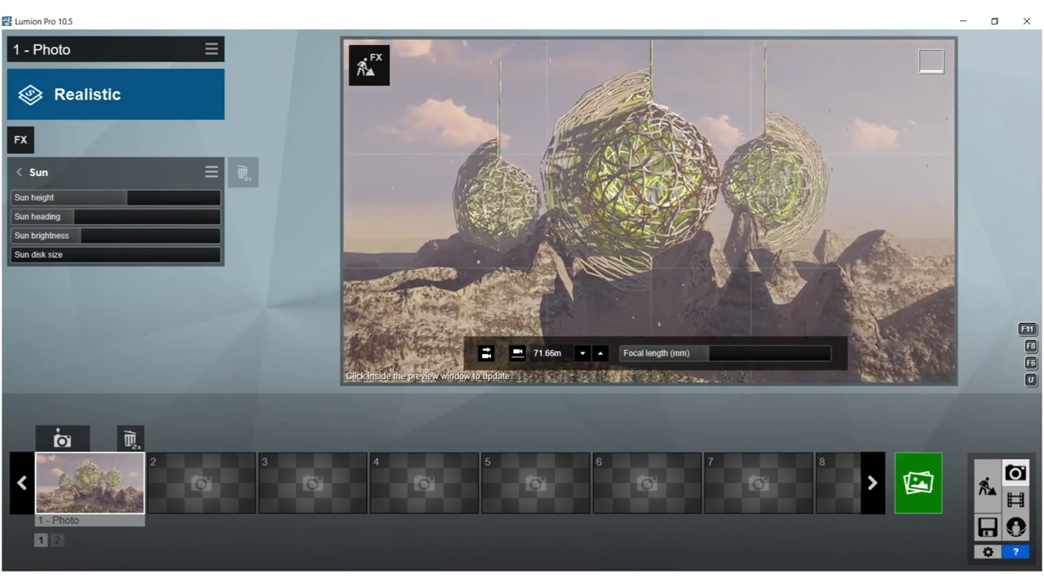
pyautogui.moveTo(688, 179); pyautogui.dragTo(674, 178, button='right')
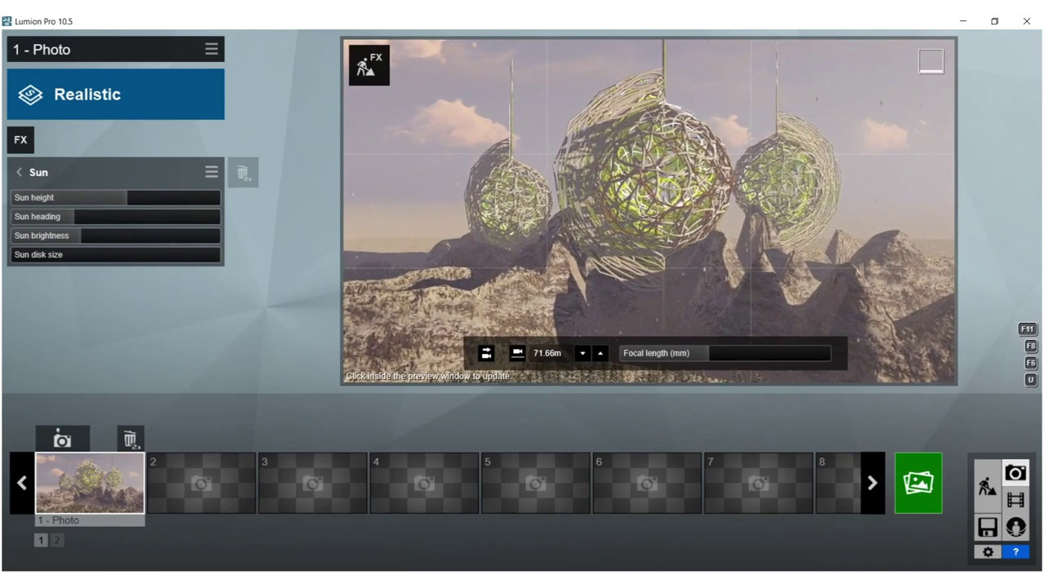
pyautogui.click(667, 177)
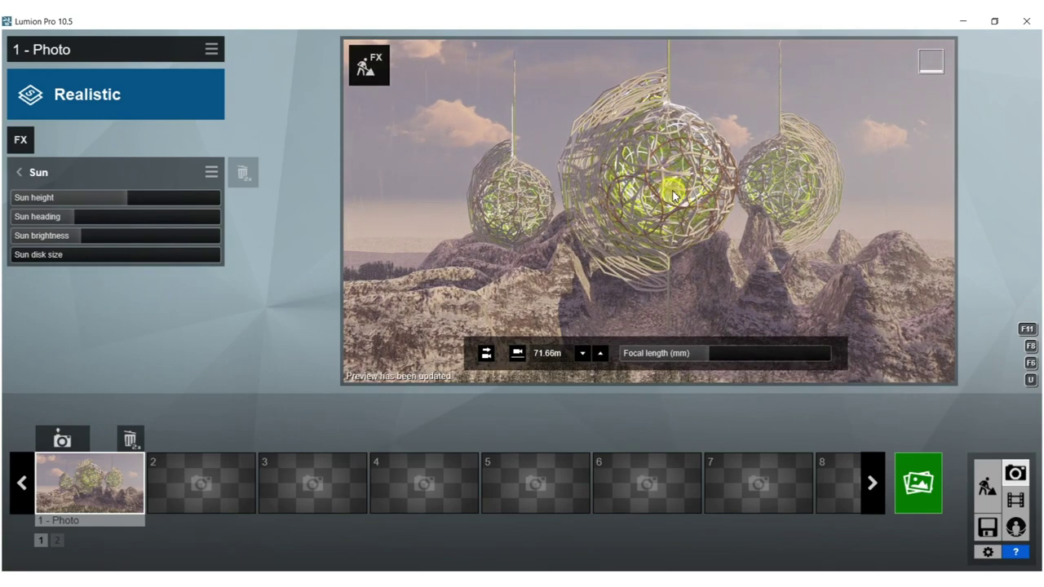
# Step: Nudge the camera slightly sideways, update the preview, and store the framing as photo 1's camera
pyautogui.moveTo(697, 199); pyautogui.dragTo(691, 197, button='right')
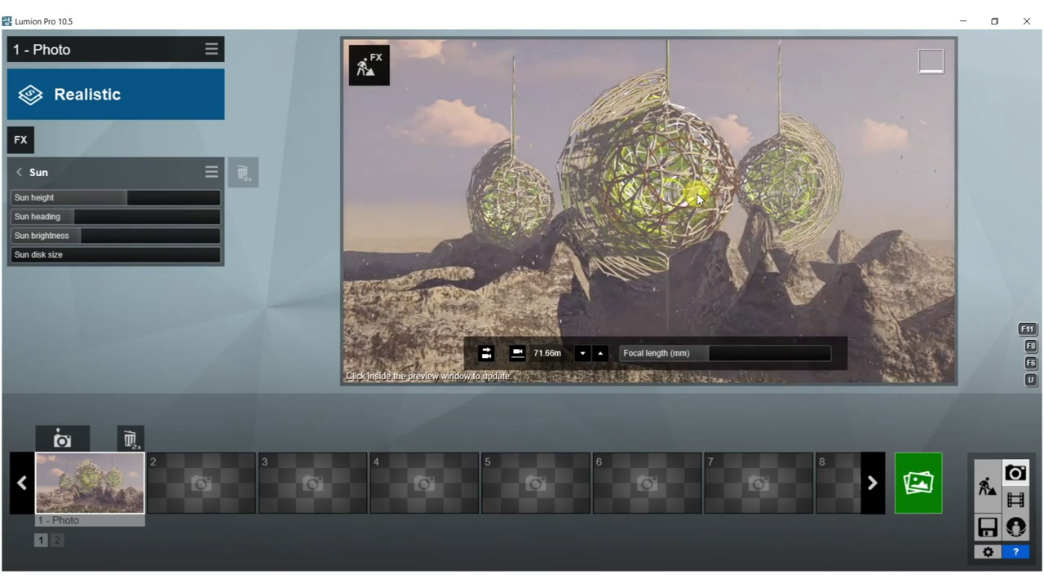
pyautogui.press('d')
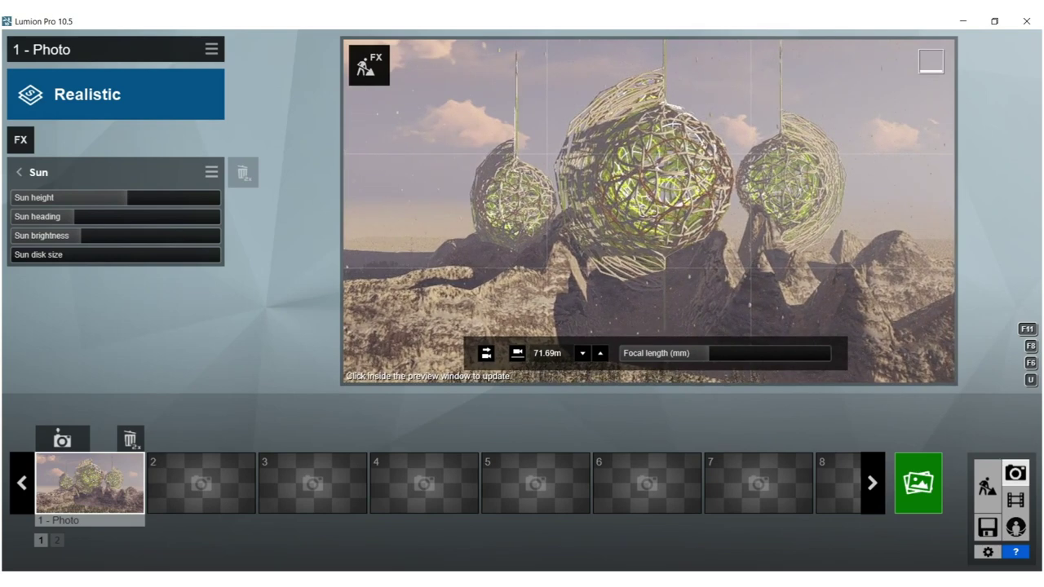
pyautogui.click(697, 194)
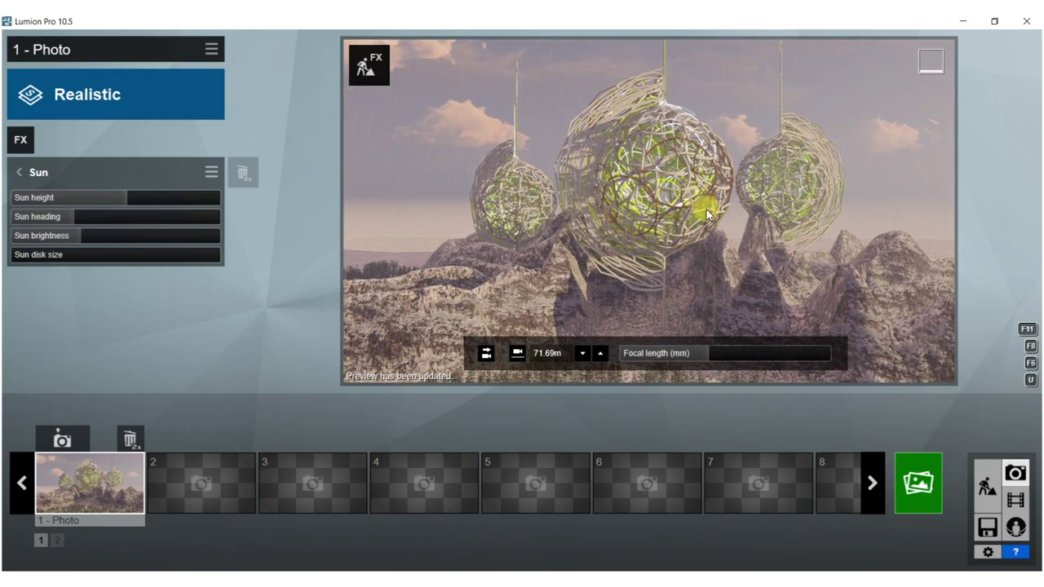
pyautogui.click(62, 441)
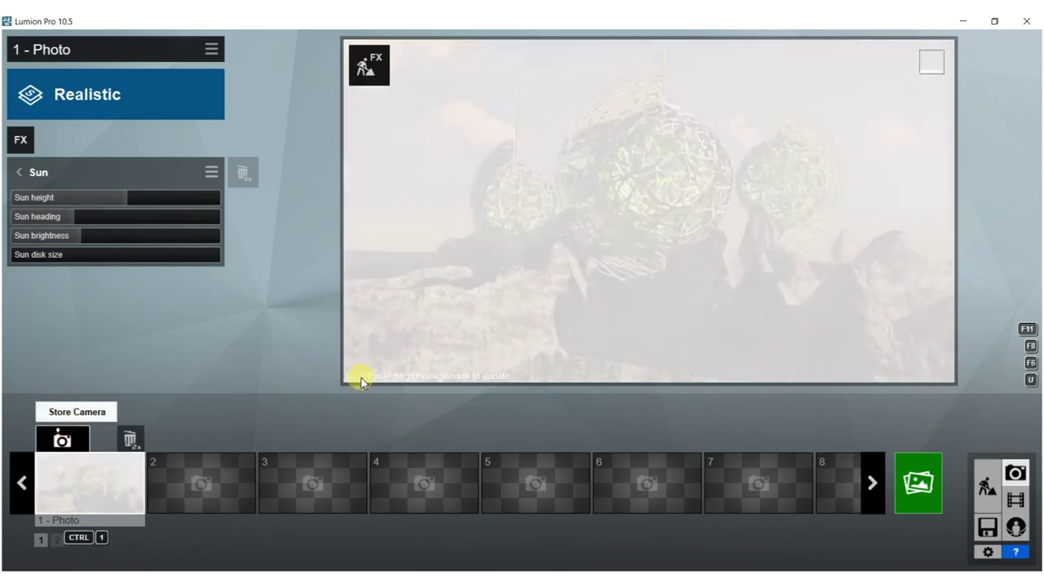
# Step: Set the Sun effect's sun heading to about -95.8° and update the preview
pyautogui.moveTo(65, 217); pyautogui.dragTo(60, 219)
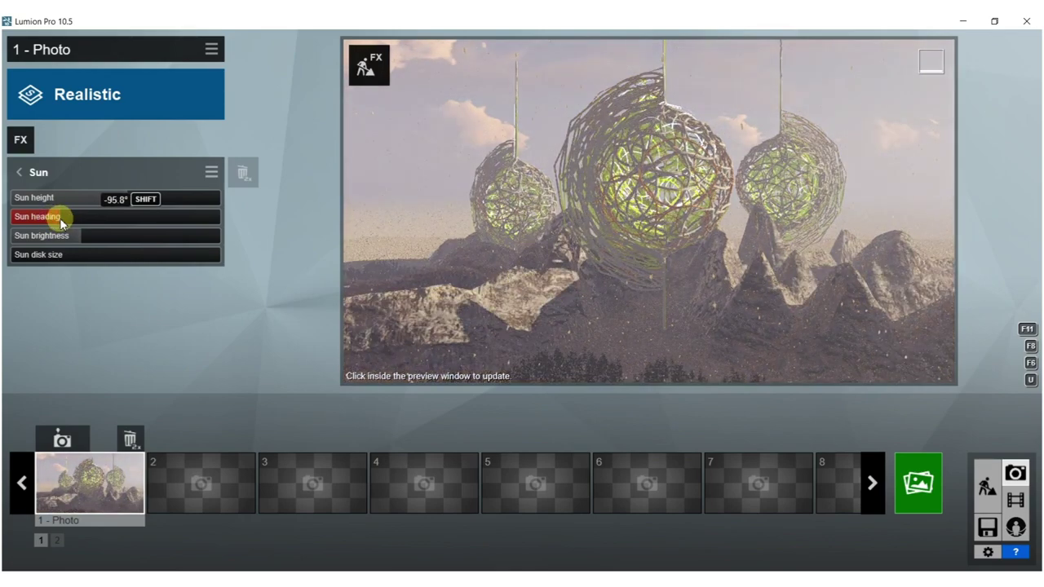
pyautogui.click(495, 176)
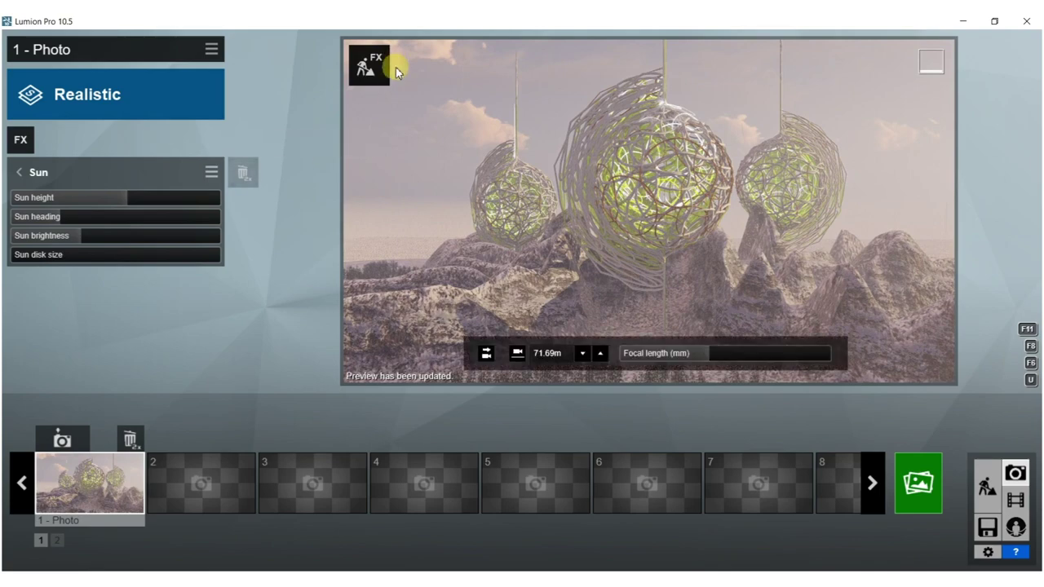
# Step: Replace the Marble 017 1024 material on the spheres' outer strands with AgedIron, save it, and return to photo mode
pyautogui.click(368, 65)
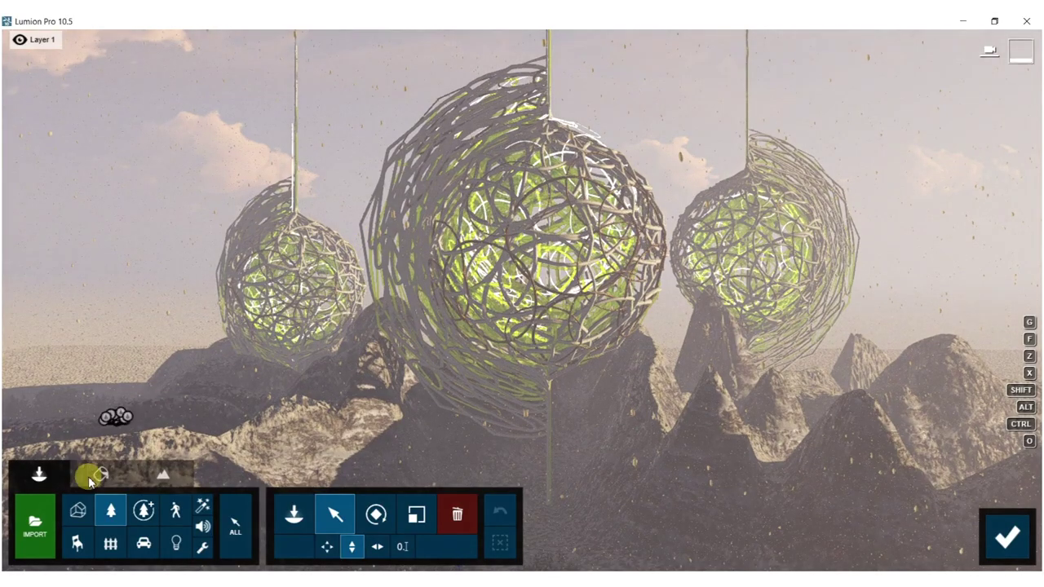
pyautogui.click(94, 475)
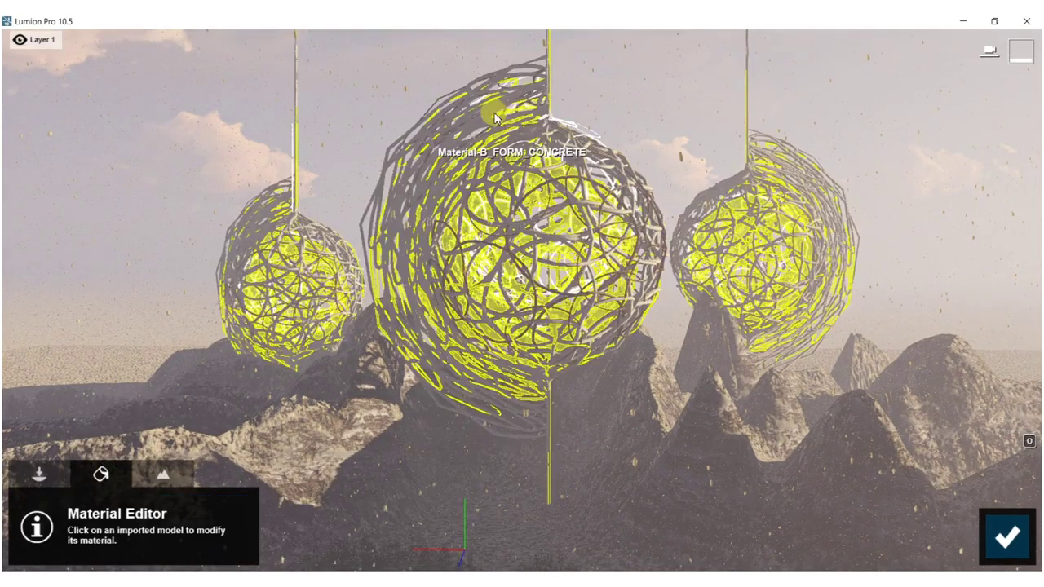
pyautogui.click(419, 238)
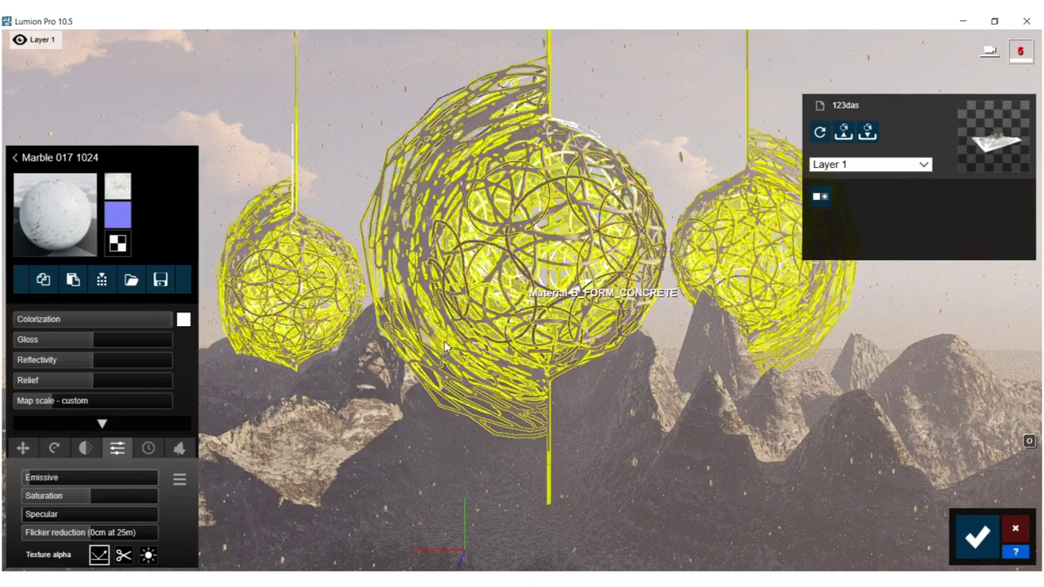
pyautogui.click(16, 159)
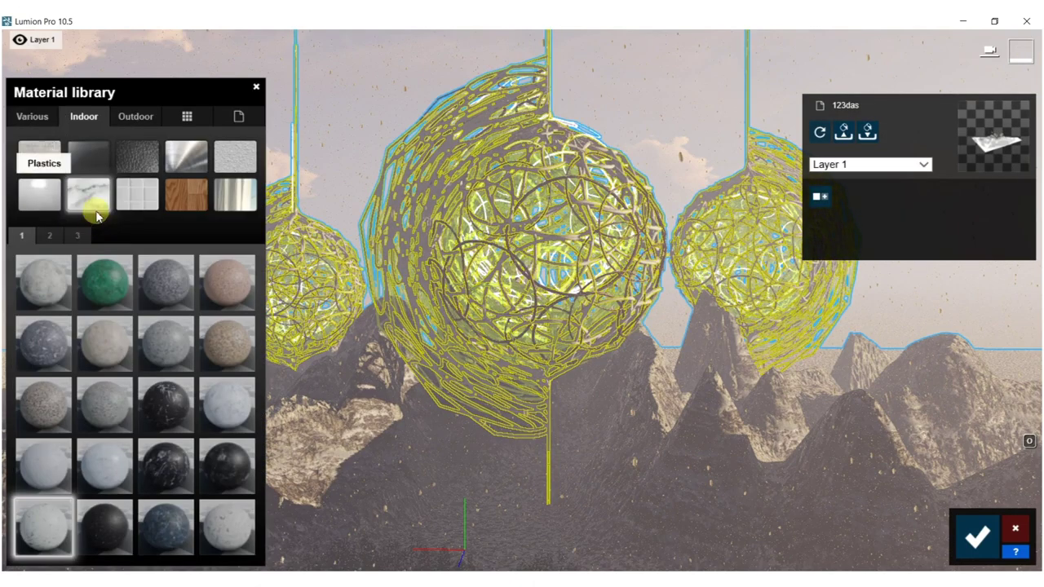
pyautogui.click(31, 117)
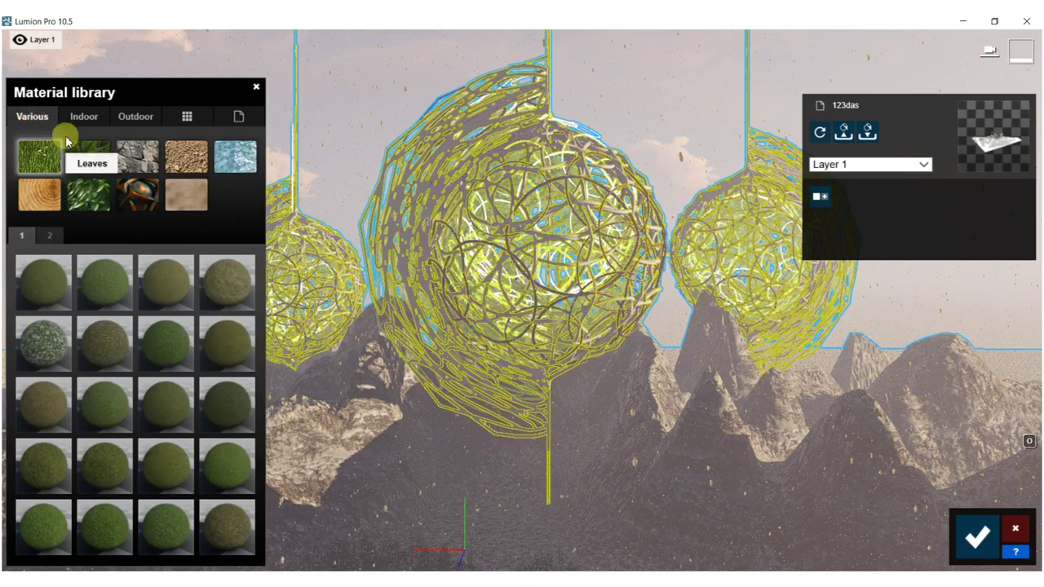
pyautogui.click(137, 194)
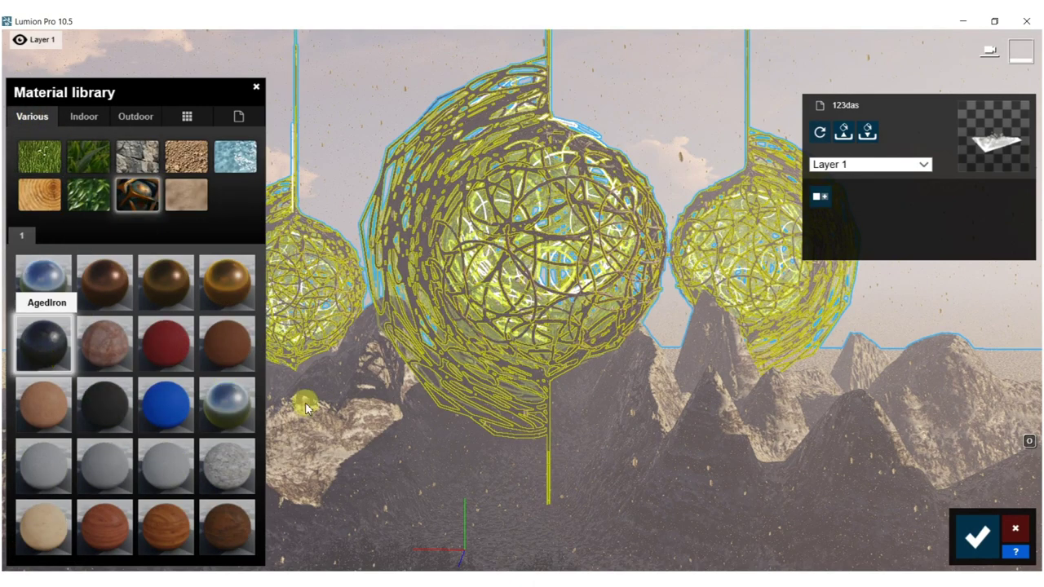
pyautogui.click(971, 545)
pyautogui.click(971, 545)
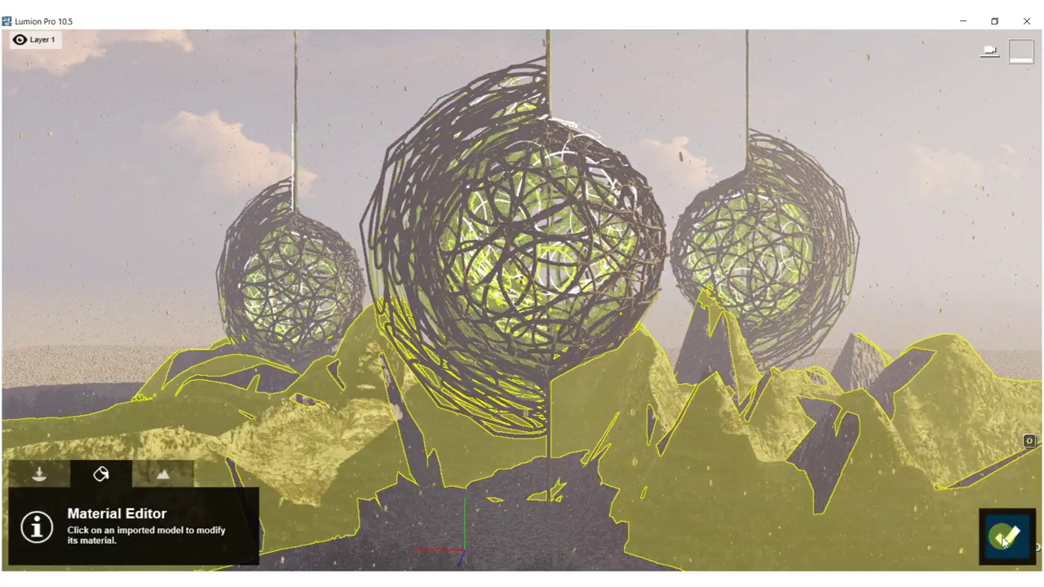
pyautogui.click(1005, 538)
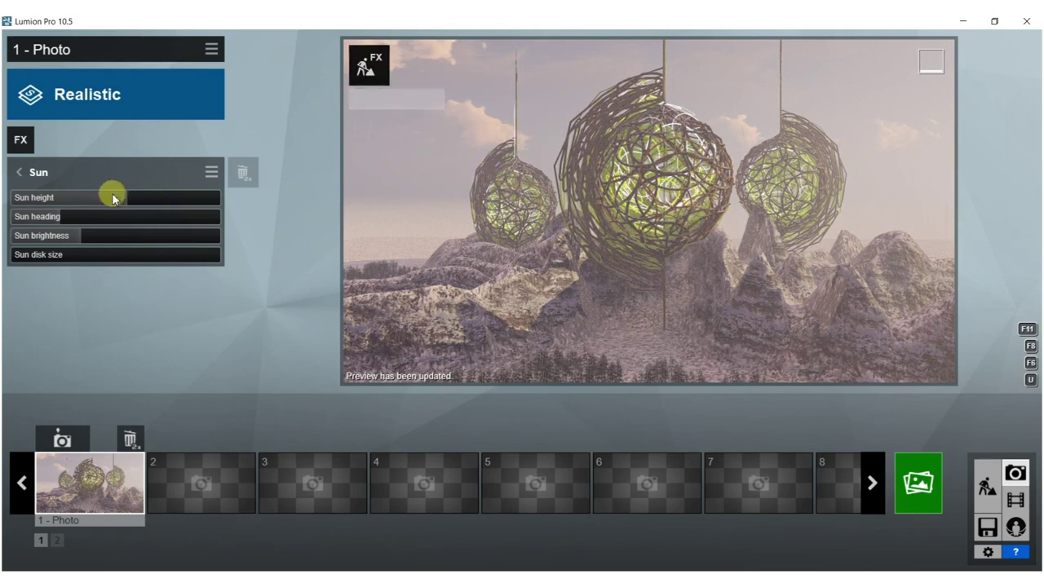
# Step: Apply the Landscape 05 C grass material to the spheres' outer strands, save it, and update the photo preview
pyautogui.click(369, 68)
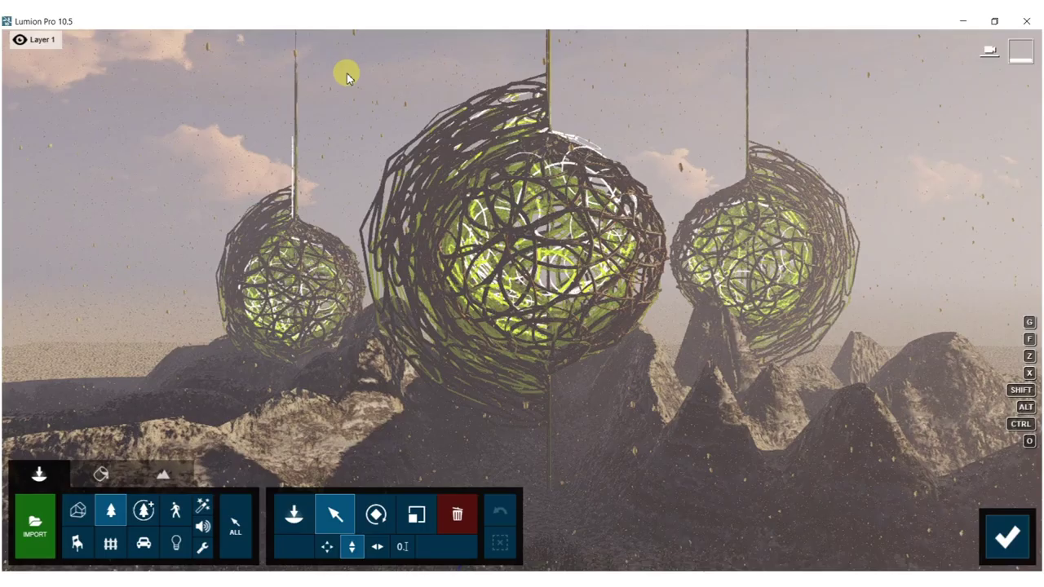
pyautogui.click(96, 475)
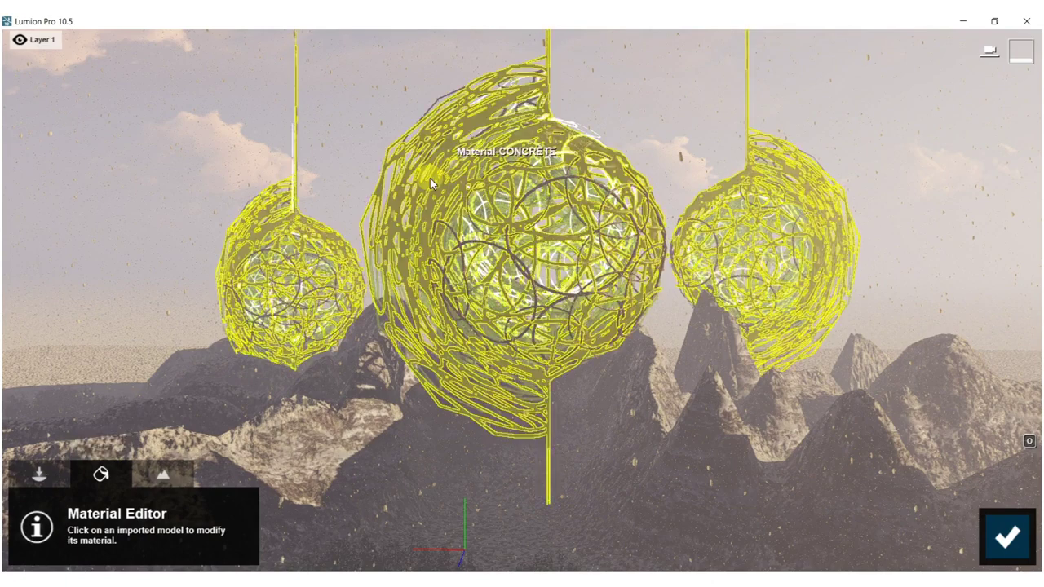
pyautogui.click(186, 143)
pyautogui.click(24, 166)
pyautogui.click(92, 161)
pyautogui.click(22, 163)
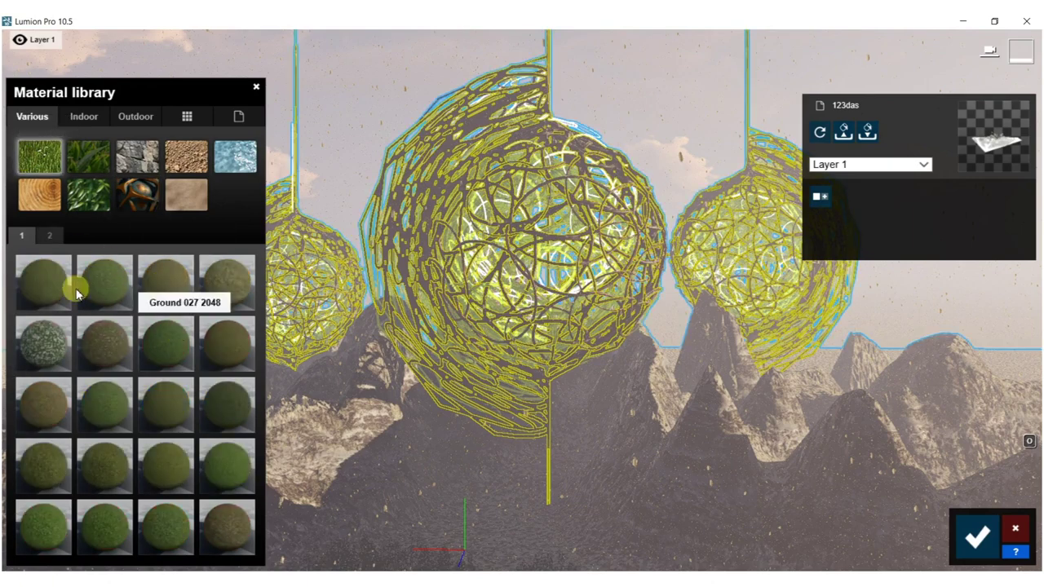
pyautogui.click(49, 237)
pyautogui.click(104, 342)
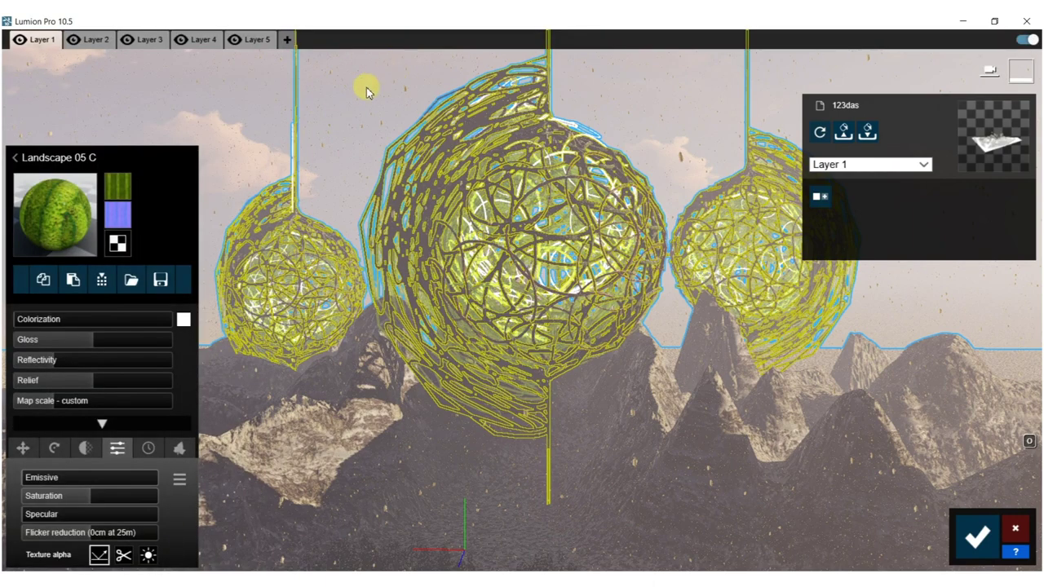
pyautogui.click(975, 535)
pyautogui.click(1004, 536)
pyautogui.click(664, 197)
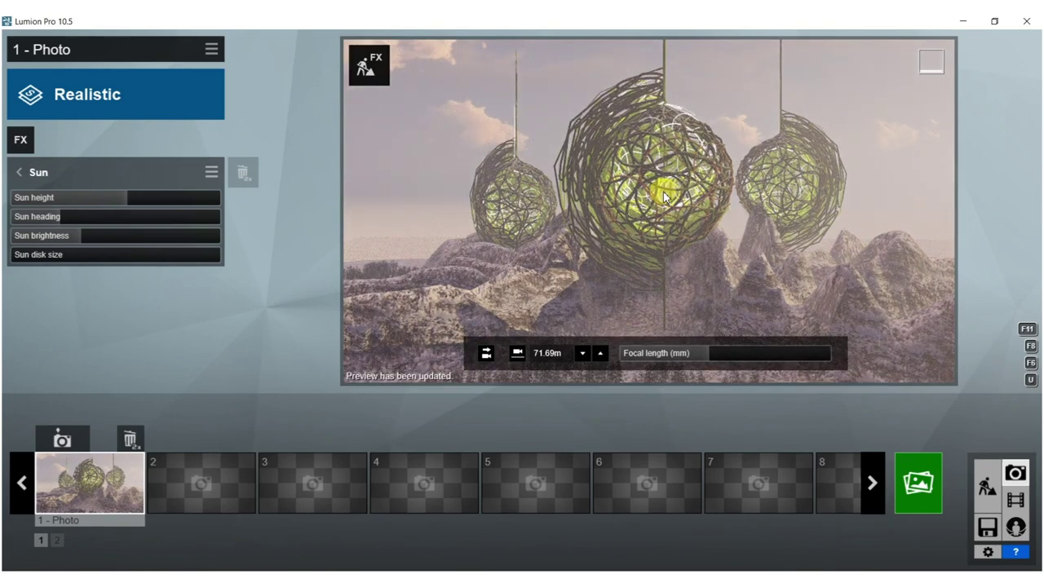
# Step: Replace the Landscape 05 C material on the spheres' outer strands with the indoor tile material Polii TilesMarble 063 2k
pyautogui.press('shift')
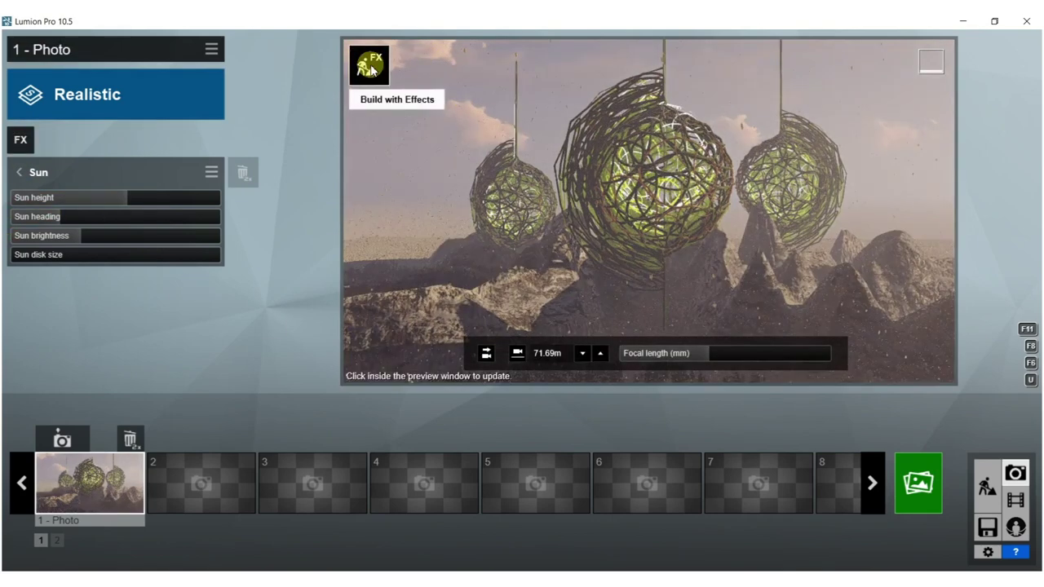
pyautogui.click(368, 65)
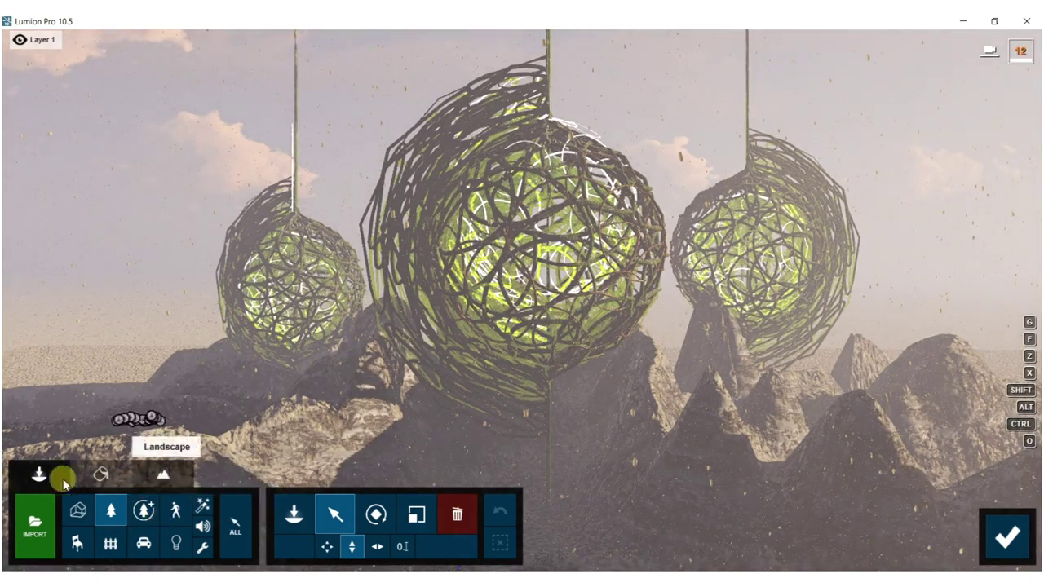
pyautogui.click(101, 473)
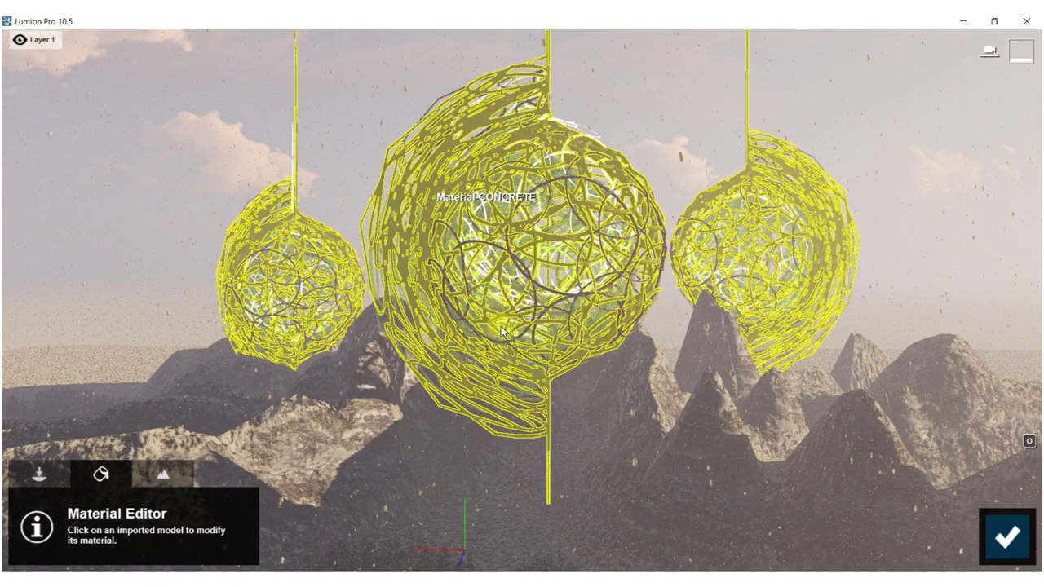
pyautogui.click(620, 312)
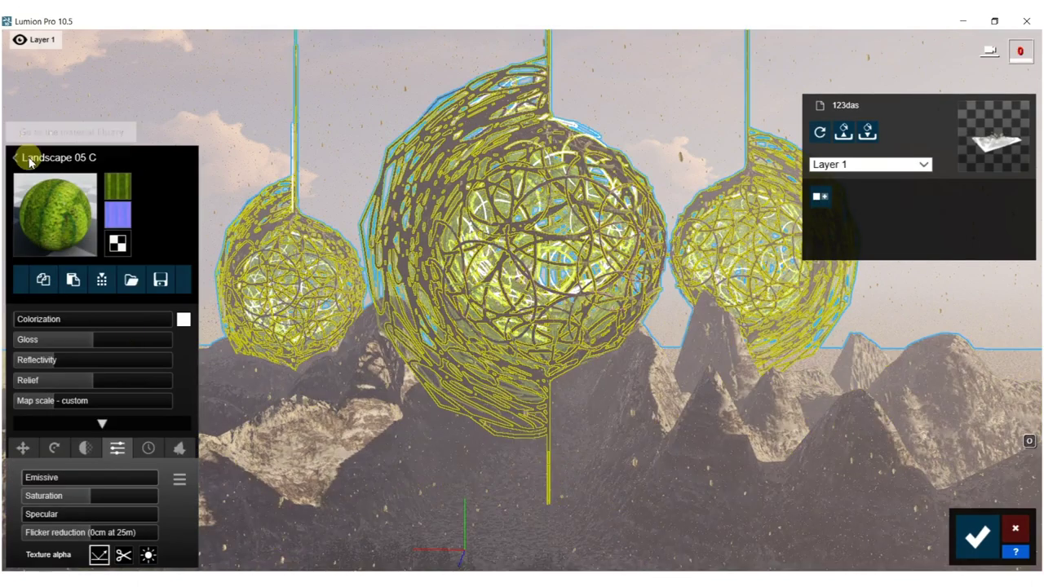
pyautogui.click(15, 158)
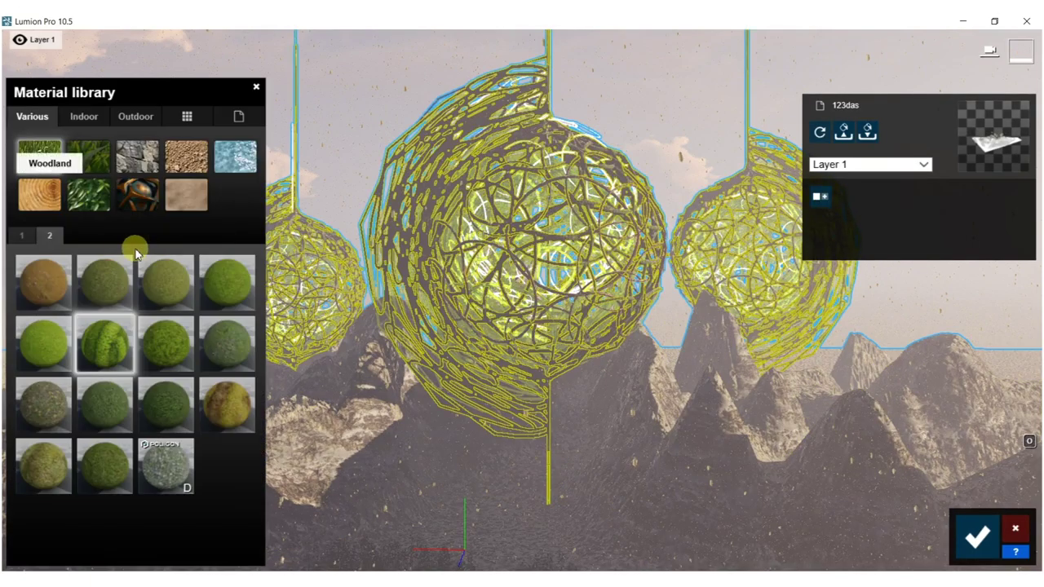
pyautogui.click(140, 155)
pyautogui.click(112, 403)
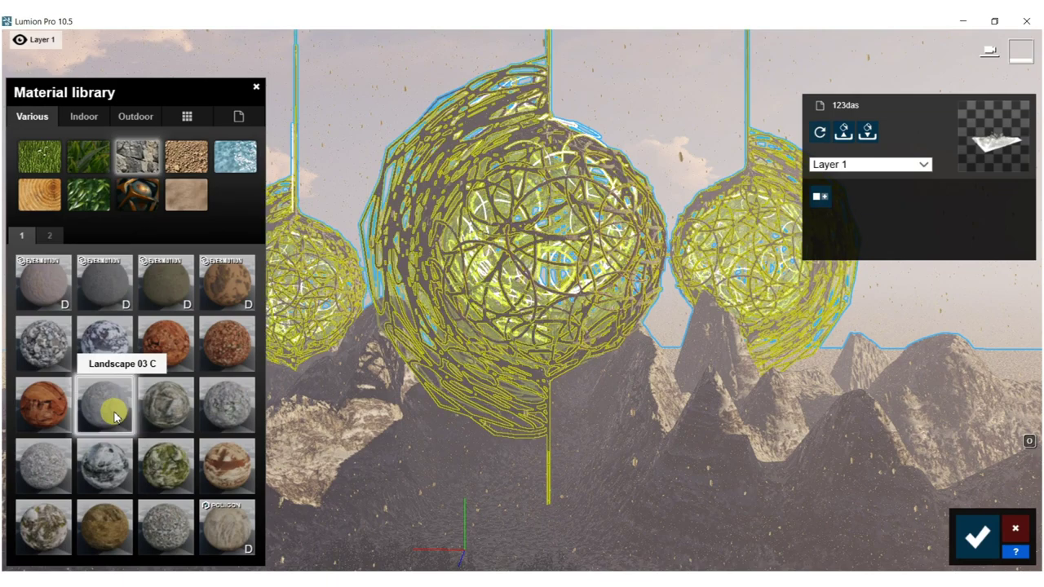
pyautogui.click(18, 158)
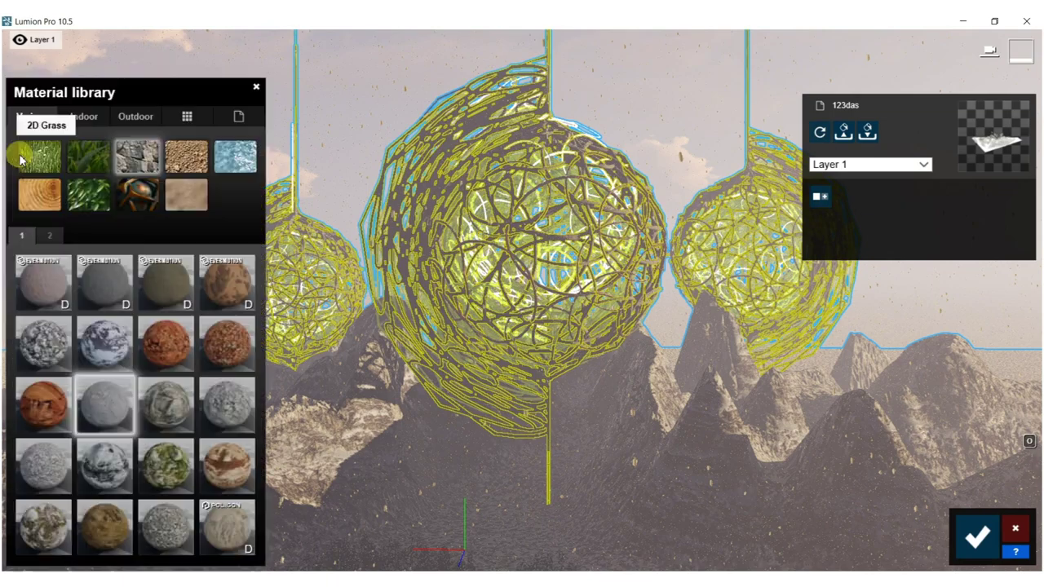
pyautogui.click(85, 119)
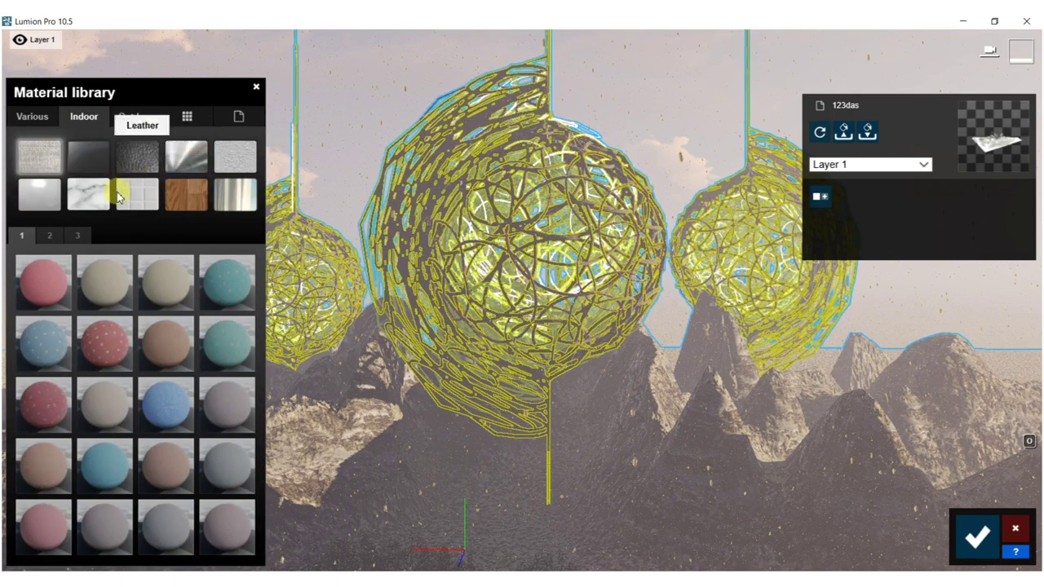
pyautogui.click(137, 194)
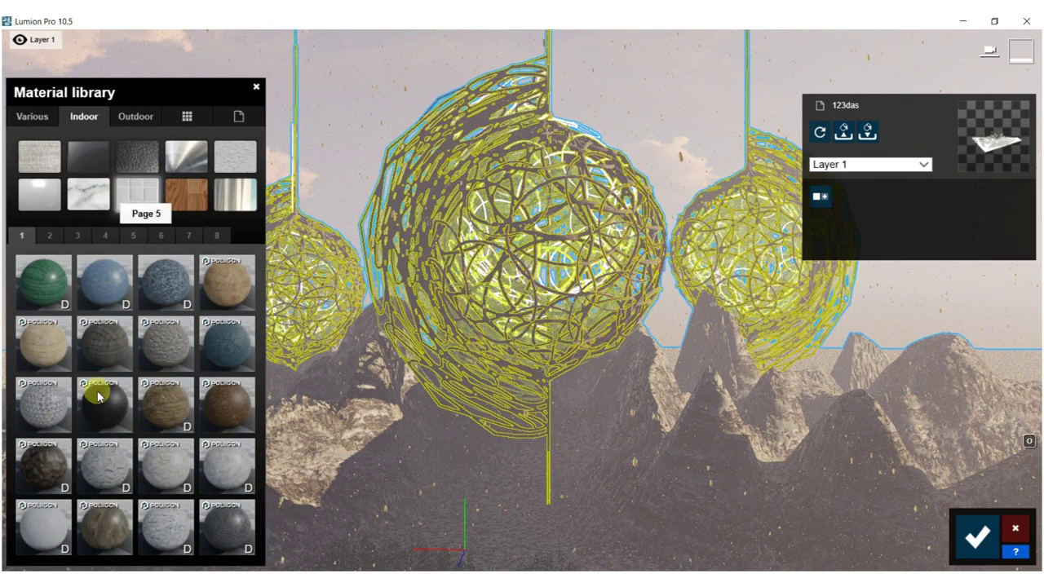
pyautogui.click(44, 531)
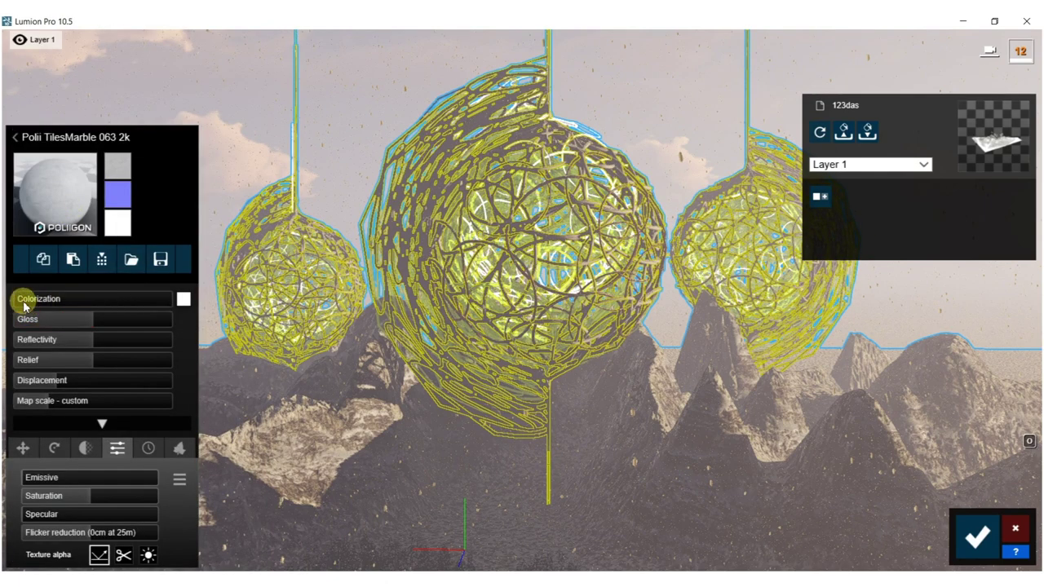
# Step: Slightly lower the tile material's colorization and slightly raise its emissive value, save it, and update the photo preview
pyautogui.moveTo(151, 308); pyautogui.dragTo(156, 306)
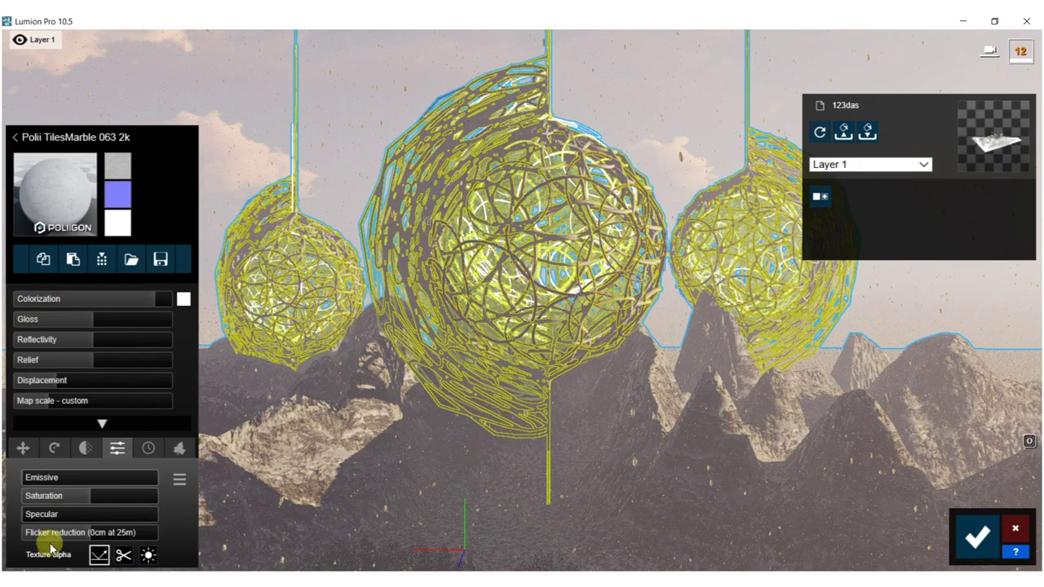
pyautogui.moveTo(25, 486)
pyautogui.mouseDown()
pyautogui.moveTo(117, 482)
pyautogui.moveTo(25, 486)
pyautogui.mouseUp()
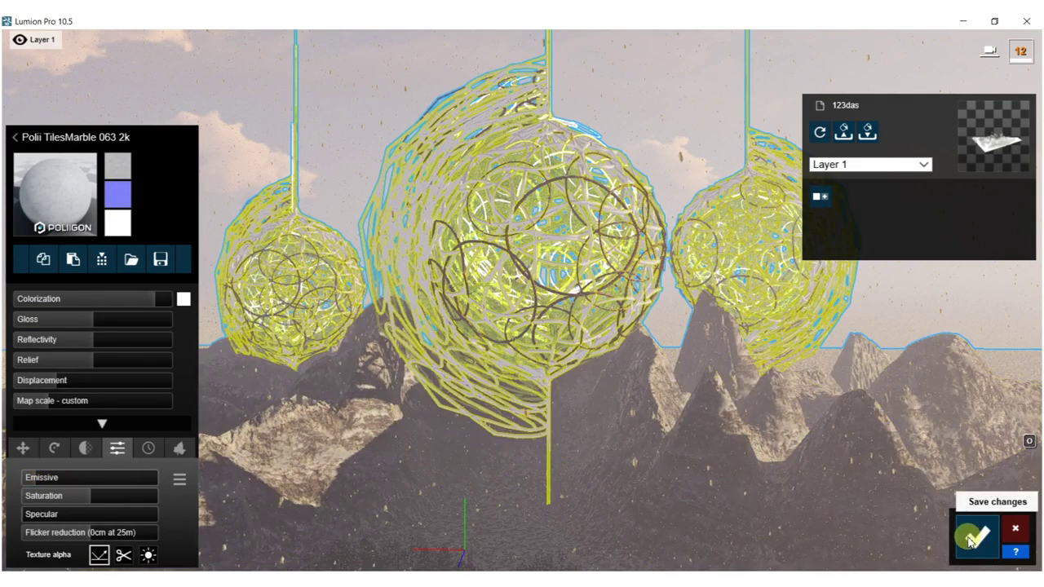
pyautogui.click(977, 536)
pyautogui.click(991, 536)
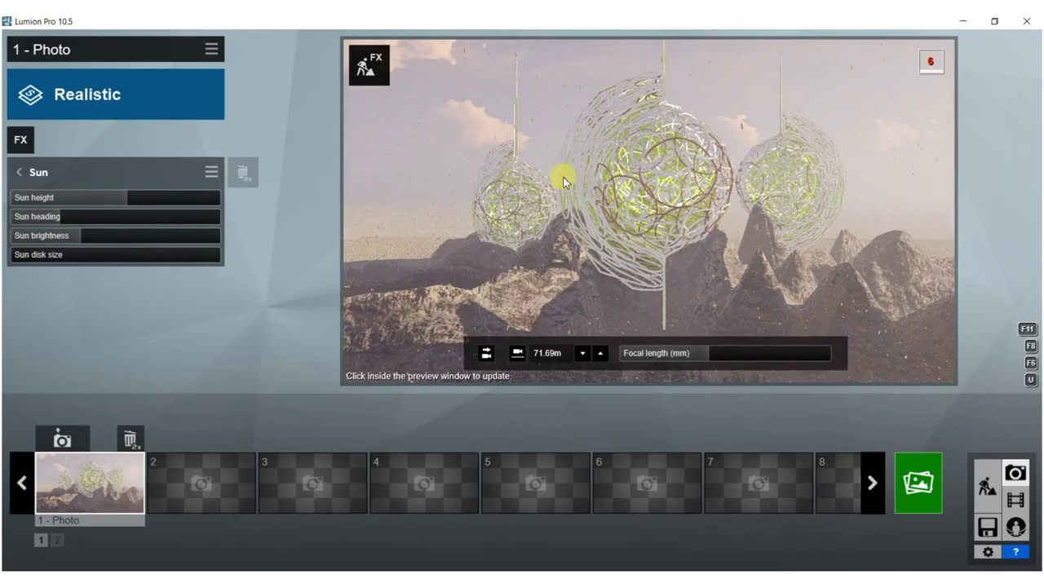
pyautogui.click(582, 173)
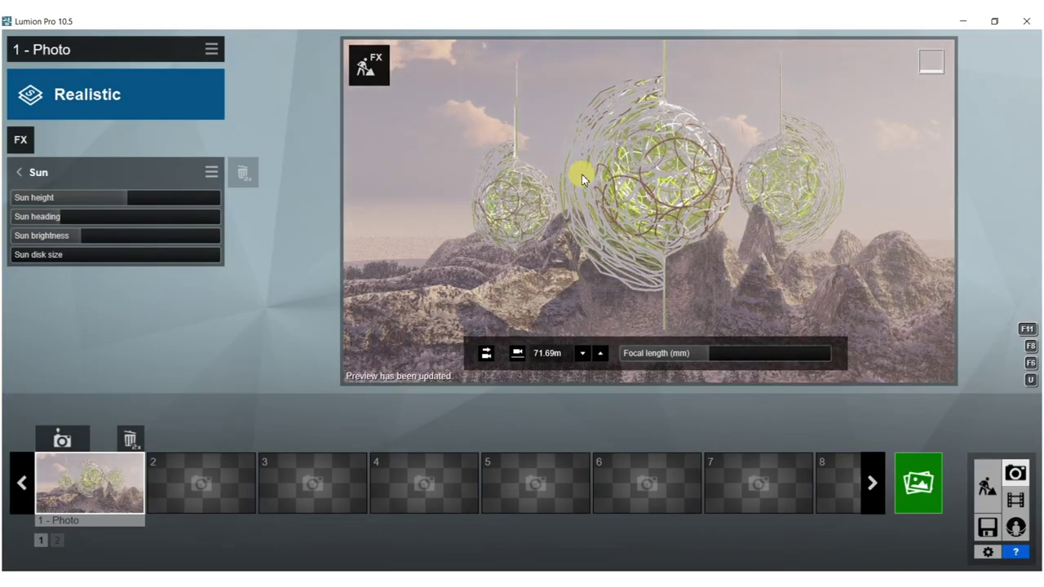
# Step: Set the Polii TilesMarble 063 2k material's emissive to zero, lower its colorization further, save it, and return to photo mode
pyautogui.click(376, 65)
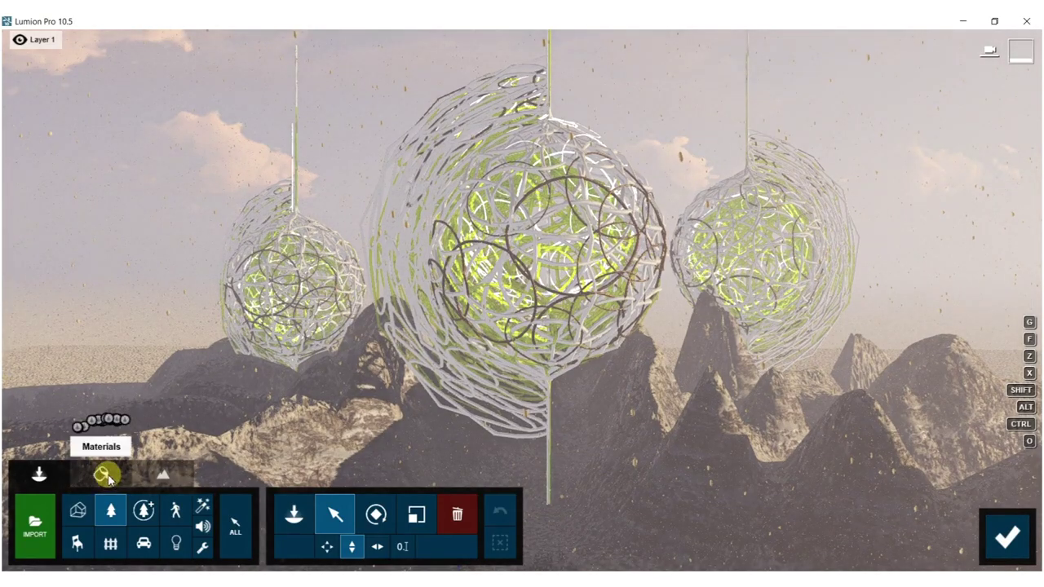
pyautogui.click(102, 474)
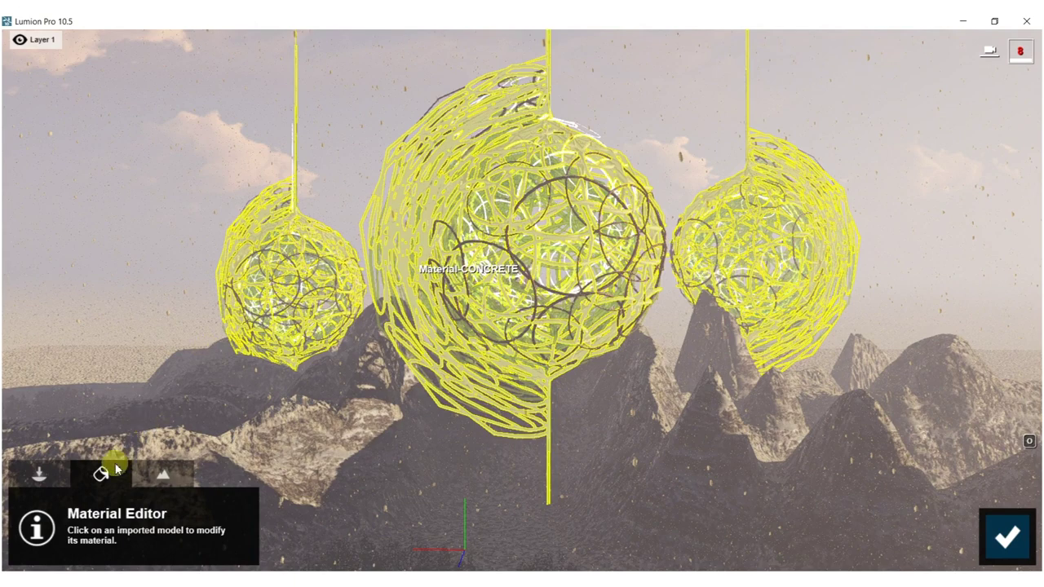
pyautogui.click(72, 486)
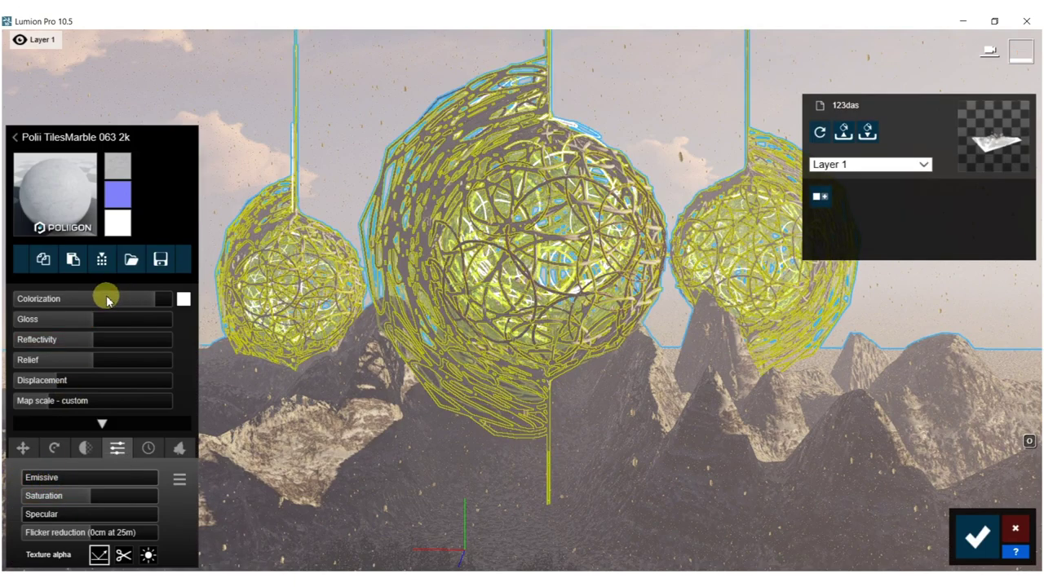
pyautogui.moveTo(120, 301); pyautogui.dragTo(57, 304)
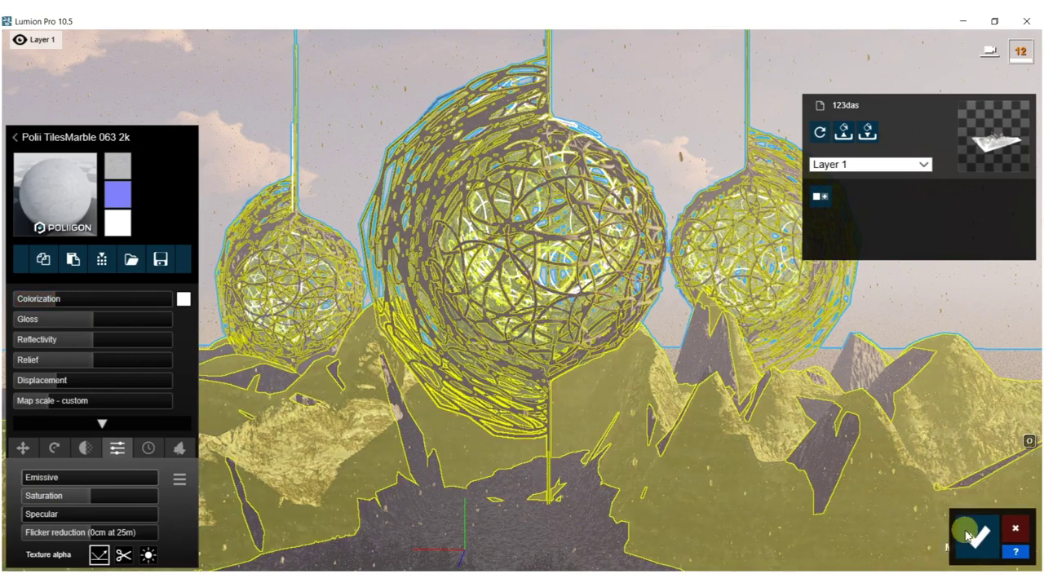
pyautogui.click(976, 532)
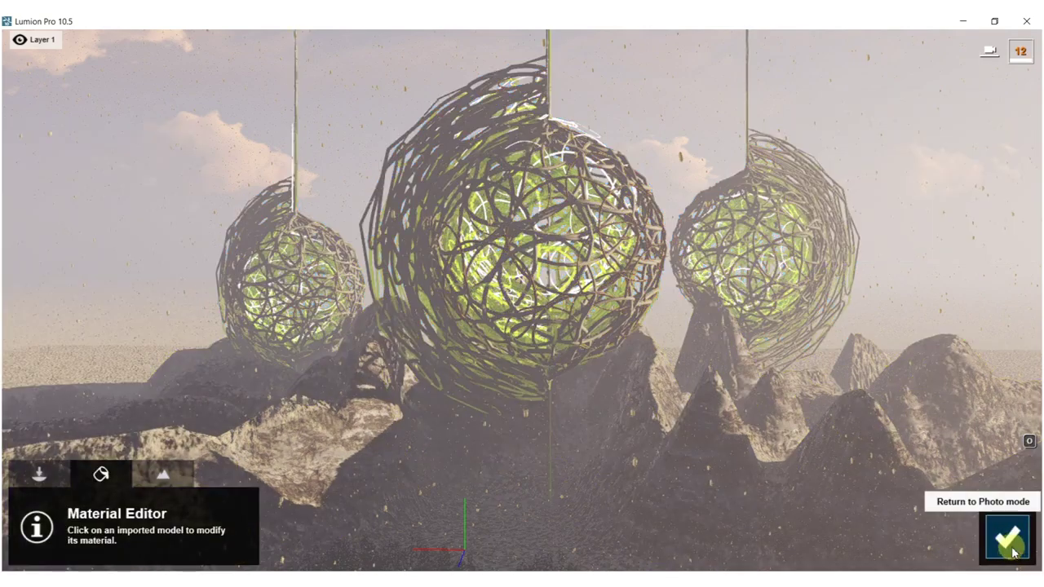
pyautogui.click(1013, 557)
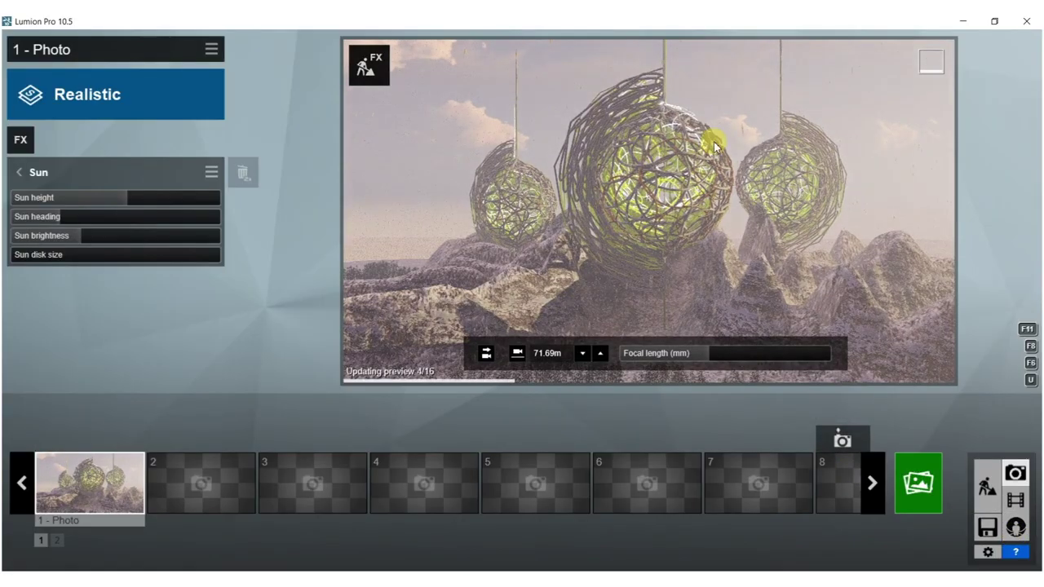
# Step: Set the camera's focal length to about 48.4 mm, pull back and re-tilt to frame the three spheres, and save the view to photo 1
pyautogui.click(613, 282)
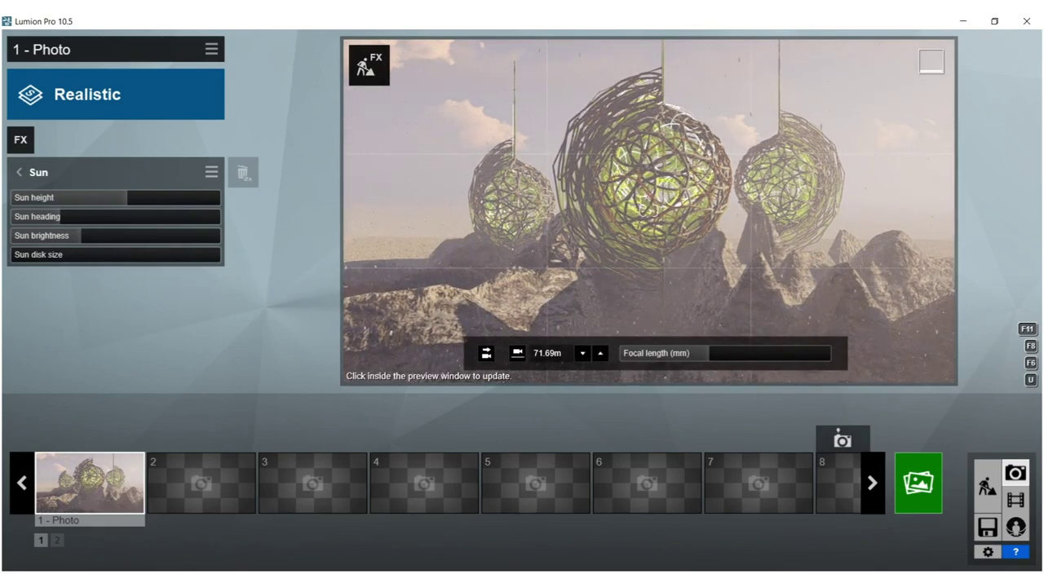
pyautogui.moveTo(713, 357); pyautogui.dragTo(729, 362)
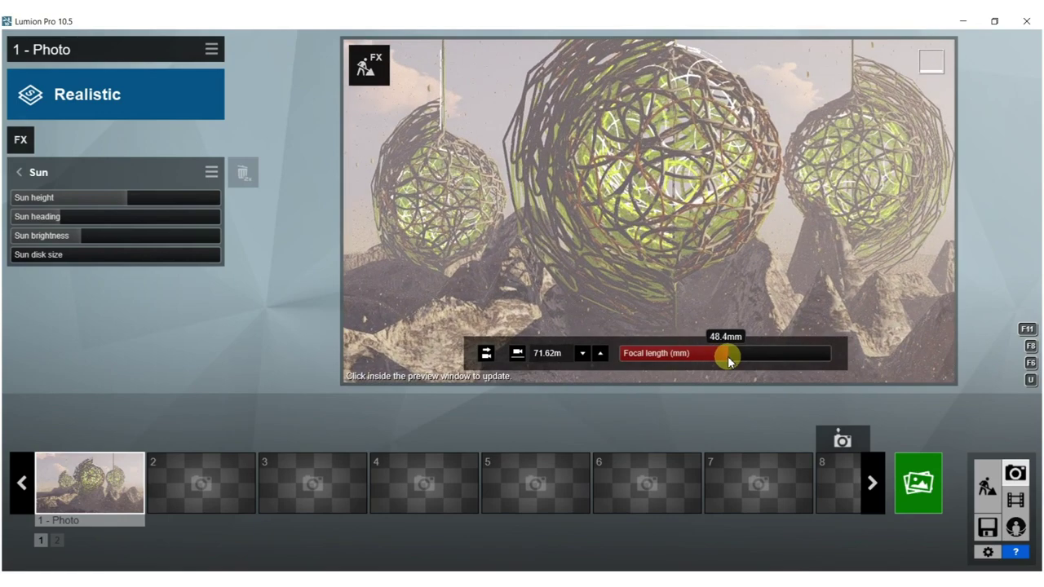
pyautogui.press('s')
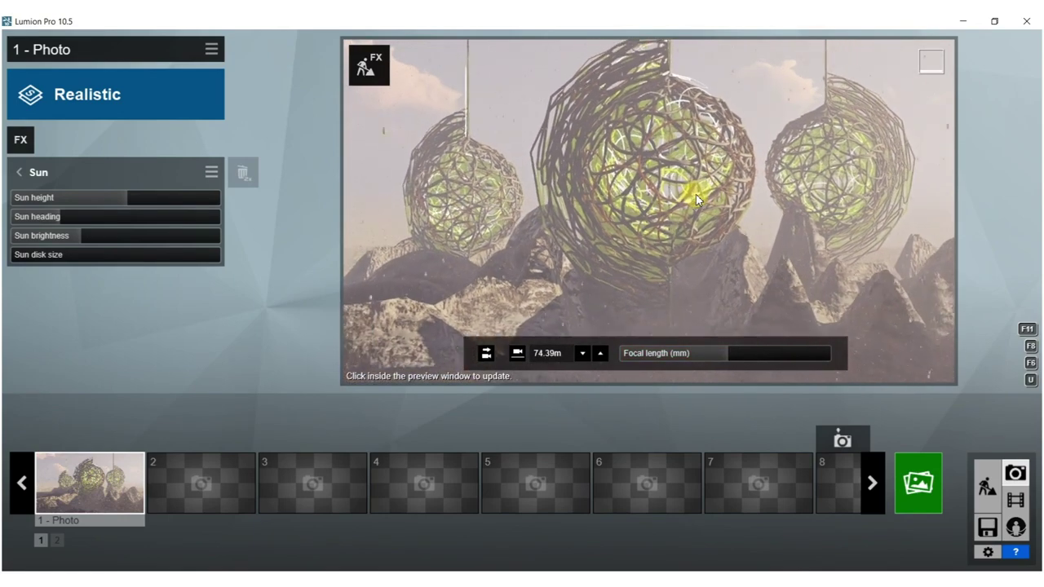
pyautogui.moveTo(695, 194); pyautogui.dragTo(696, 172, button='right')
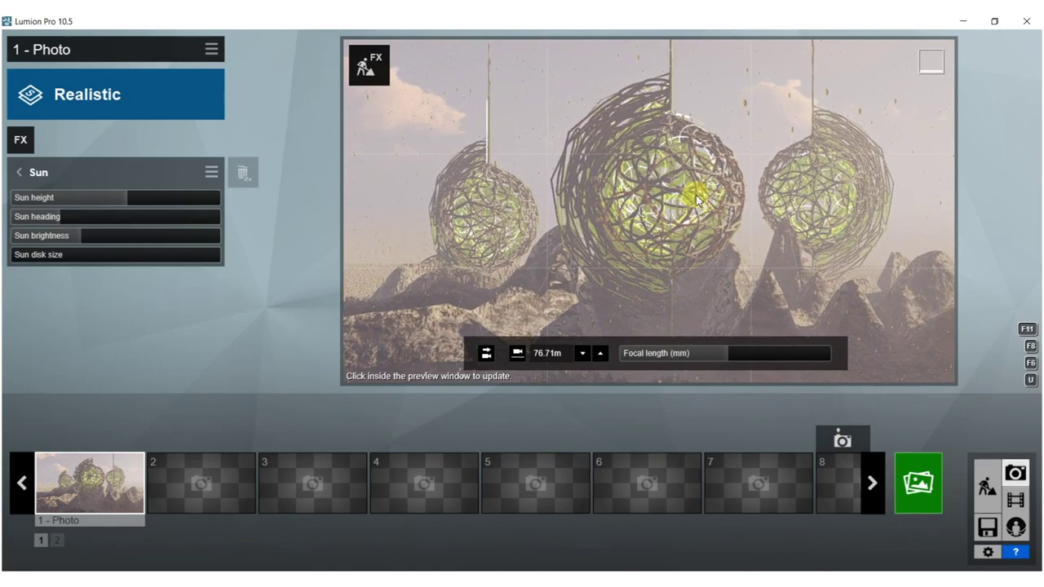
pyautogui.click(697, 201)
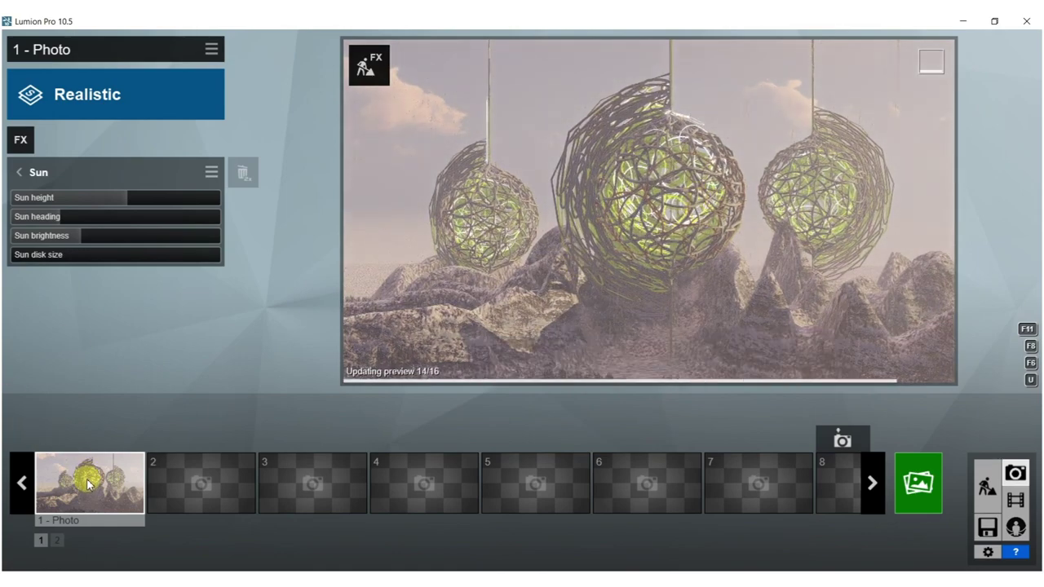
pyautogui.click(64, 438)
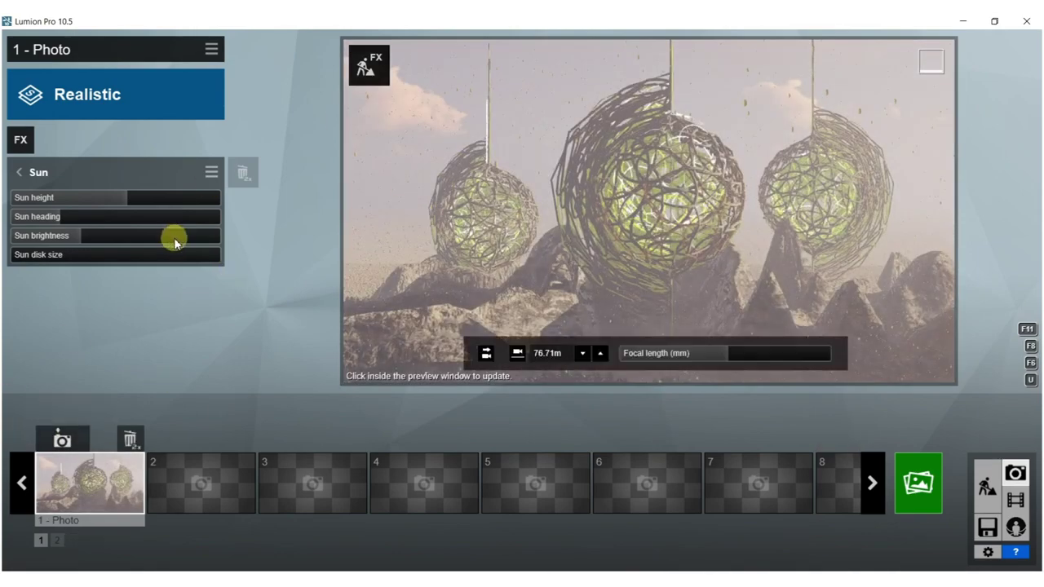
# Step: Raise the sun heading to about two-thirds of its range to light the spheres from another side, and update the preview
pyautogui.moveTo(133, 199); pyautogui.dragTo(139, 203)
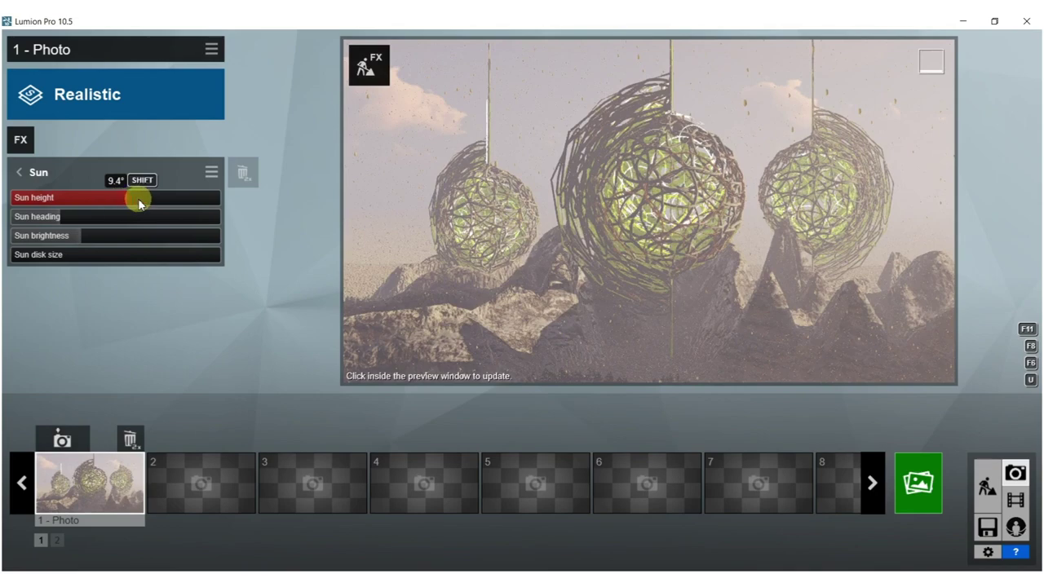
pyautogui.moveTo(67, 218); pyautogui.dragTo(151, 220)
pyautogui.click(425, 203)
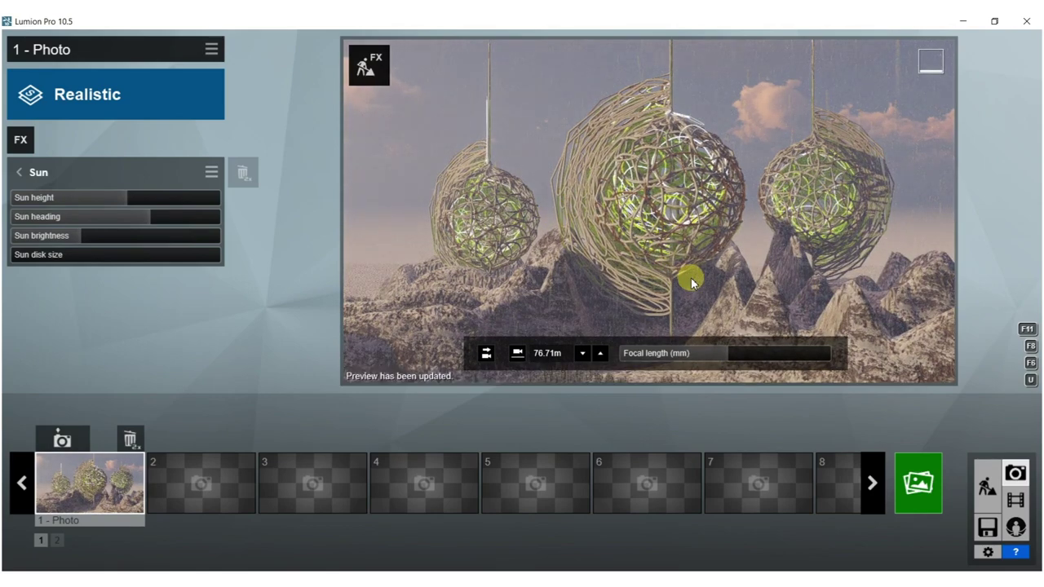
# Step: Enable the Real Skies effect for the photo and update the preview
pyautogui.click(19, 172)
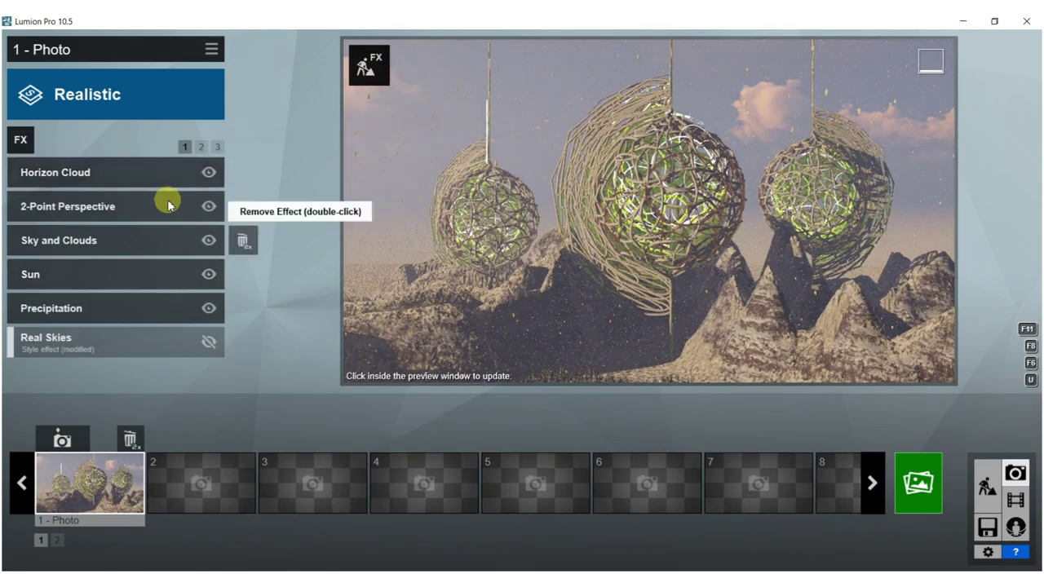
pyautogui.click(209, 341)
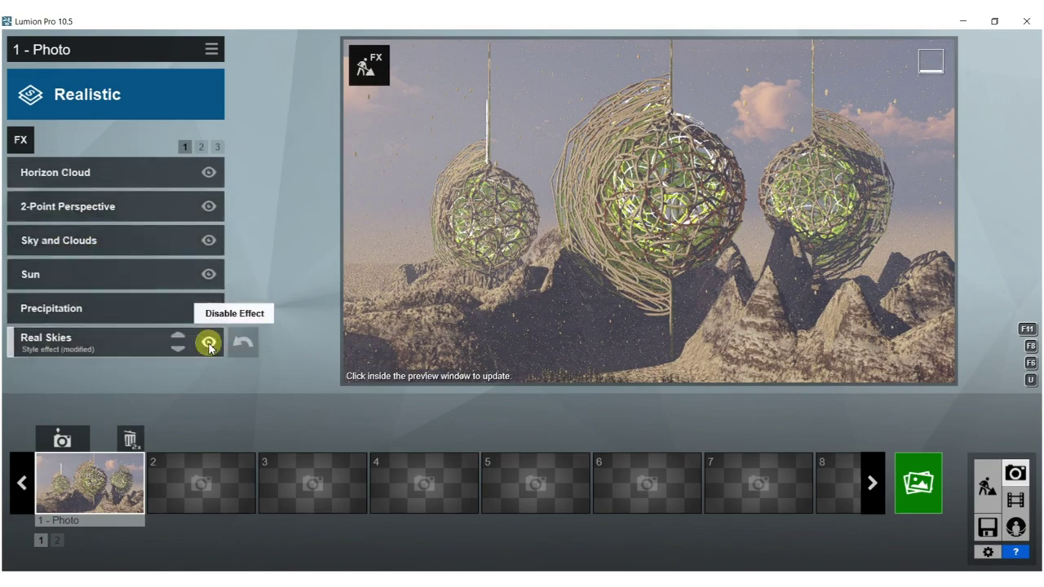
pyautogui.click(564, 241)
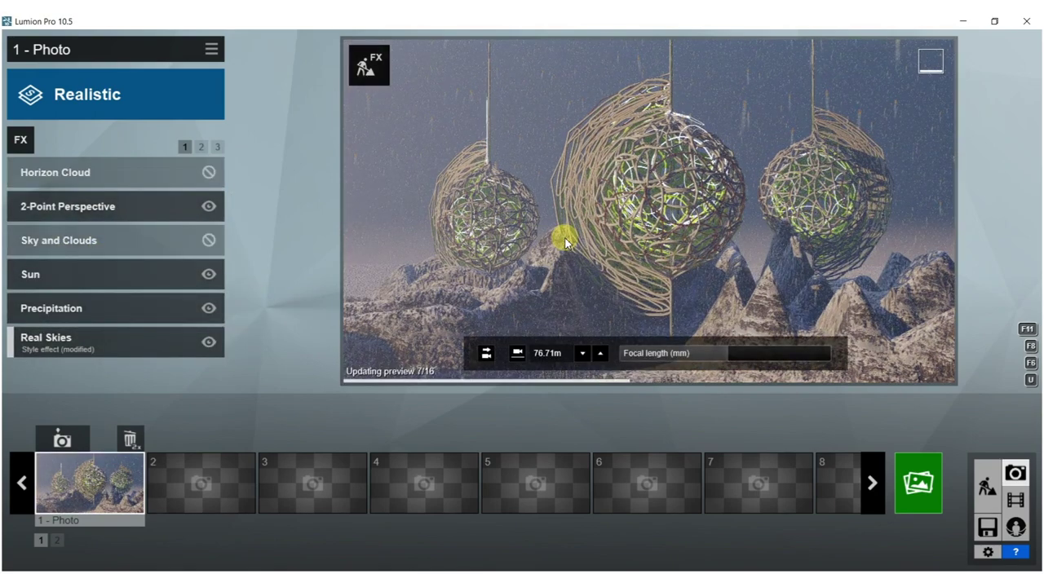
# Step: Try a lower Real Skies heading, update the preview, and try a different sky image
pyautogui.click(98, 339)
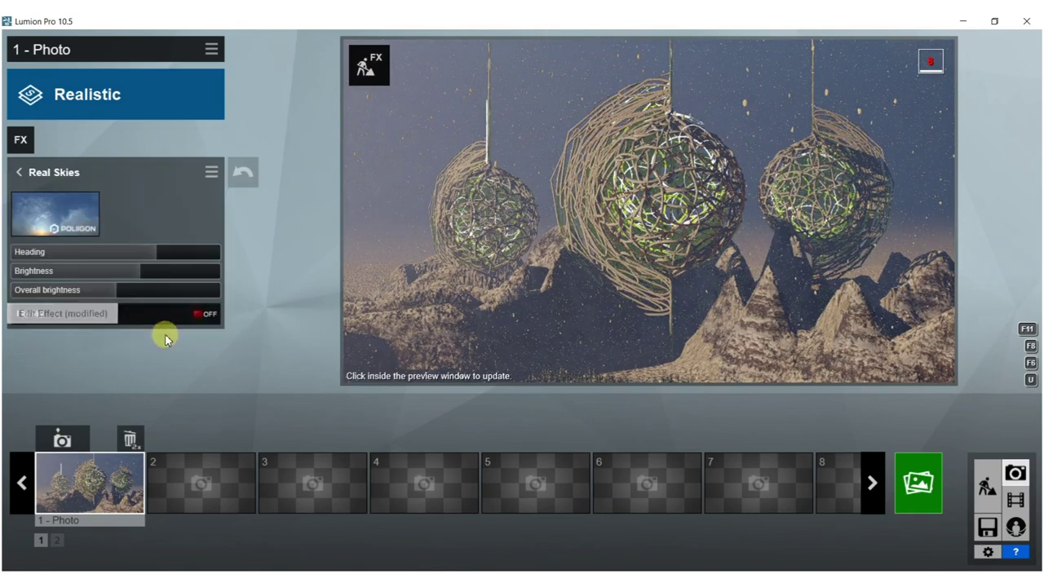
pyautogui.moveTo(139, 252); pyautogui.dragTo(192, 254)
pyautogui.moveTo(256, 256); pyautogui.dragTo(141, 256)
pyautogui.click(405, 230)
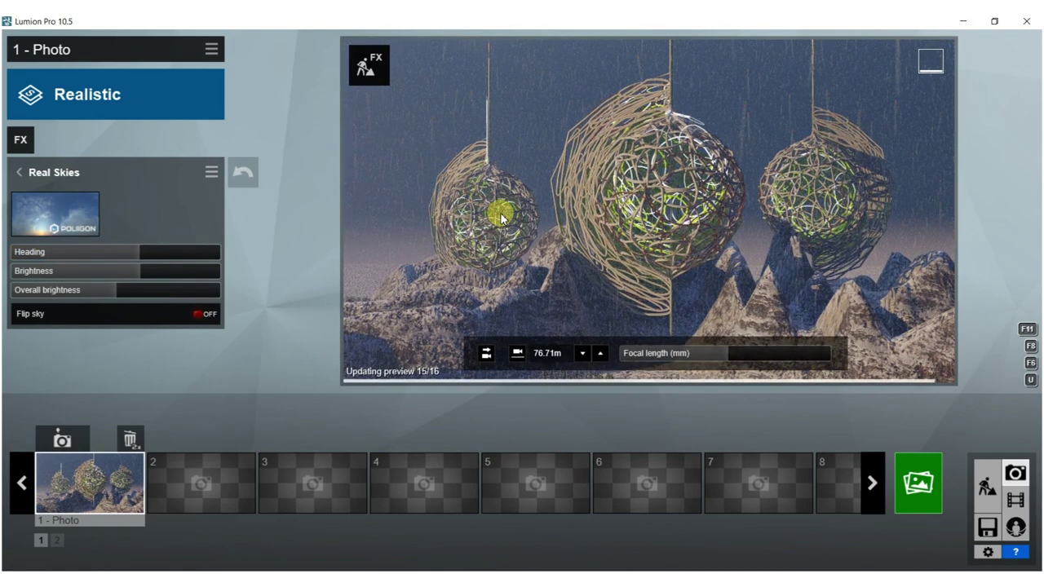
pyautogui.click(65, 214)
pyautogui.click(709, 207)
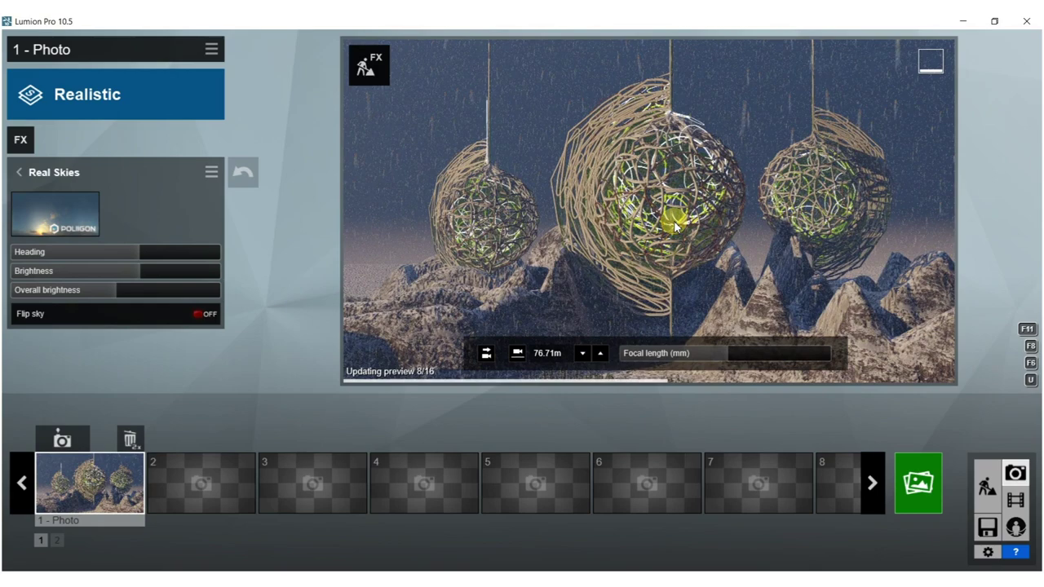
pyautogui.moveTo(675, 227); pyautogui.dragTo(705, 227, button='right')
pyautogui.press('a')
pyautogui.press('d')
pyautogui.press('a')
pyautogui.press('d')
pyautogui.moveTo(685, 226); pyautogui.dragTo(671, 225, button='right')
pyautogui.click(111, 501)
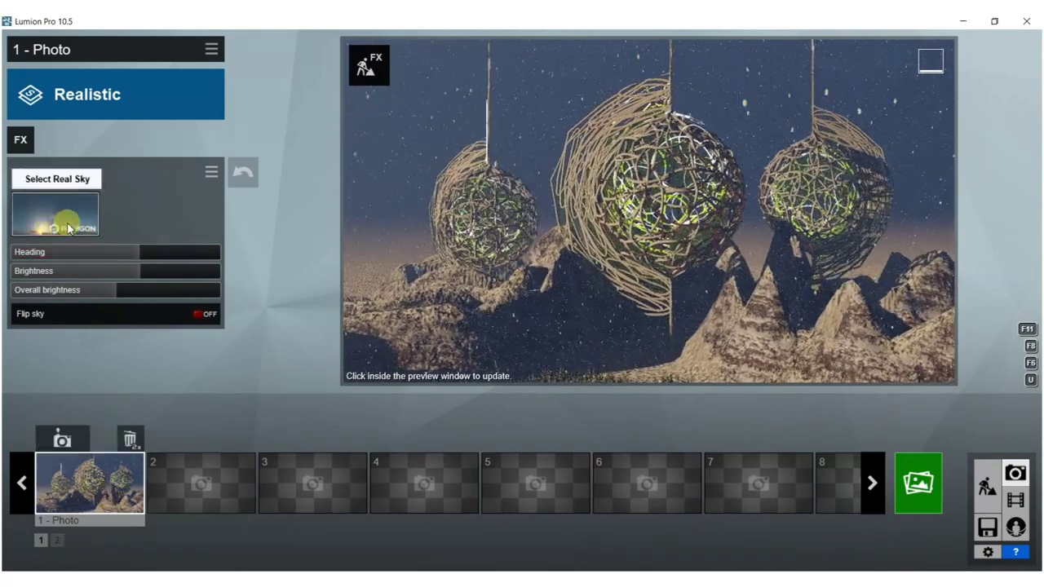
# Step: Try the second Overcast sky with its heading raised near maximum, and try the Overcast 1 sky
pyautogui.click(54, 208)
pyautogui.click(502, 78)
pyautogui.click(489, 155)
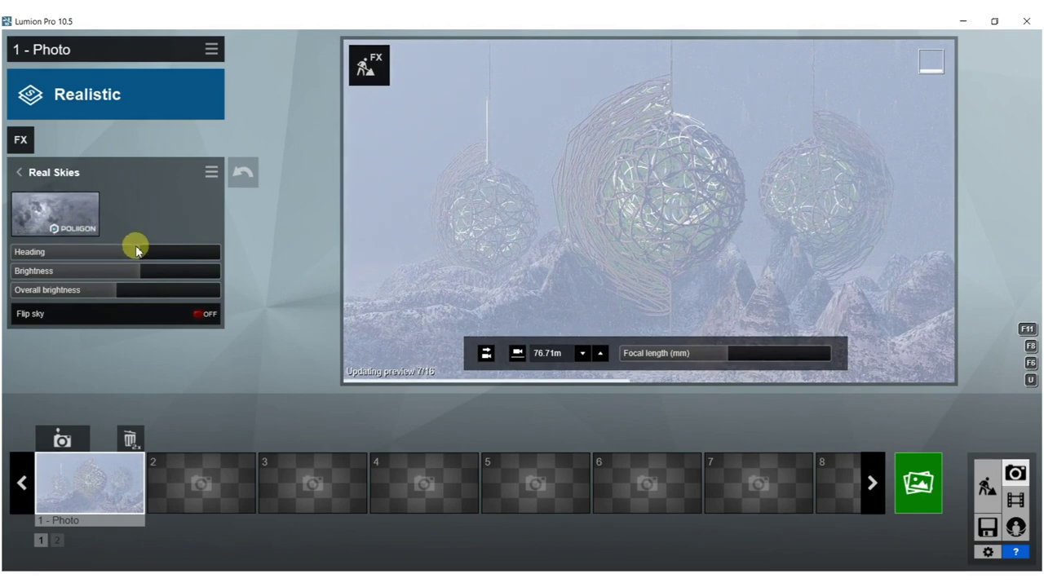
pyautogui.moveTo(136, 250); pyautogui.dragTo(205, 243)
pyautogui.click(63, 210)
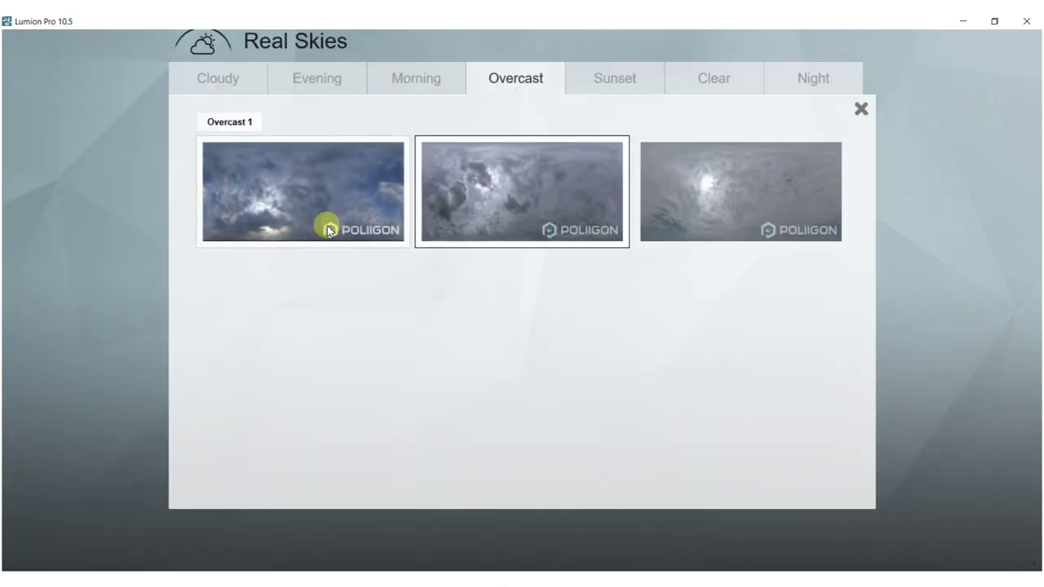
pyautogui.click(337, 205)
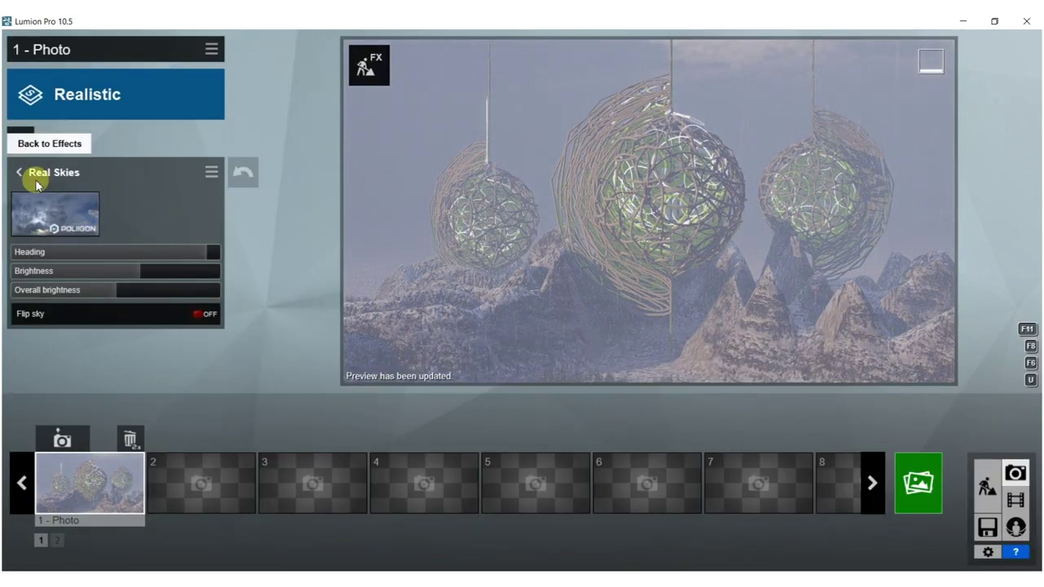
# Step: Try the Evening 1, Evening 2 and Evening 5 skies in the Real Skies effect, and update the preview
pyautogui.click(58, 217)
pyautogui.click(324, 82)
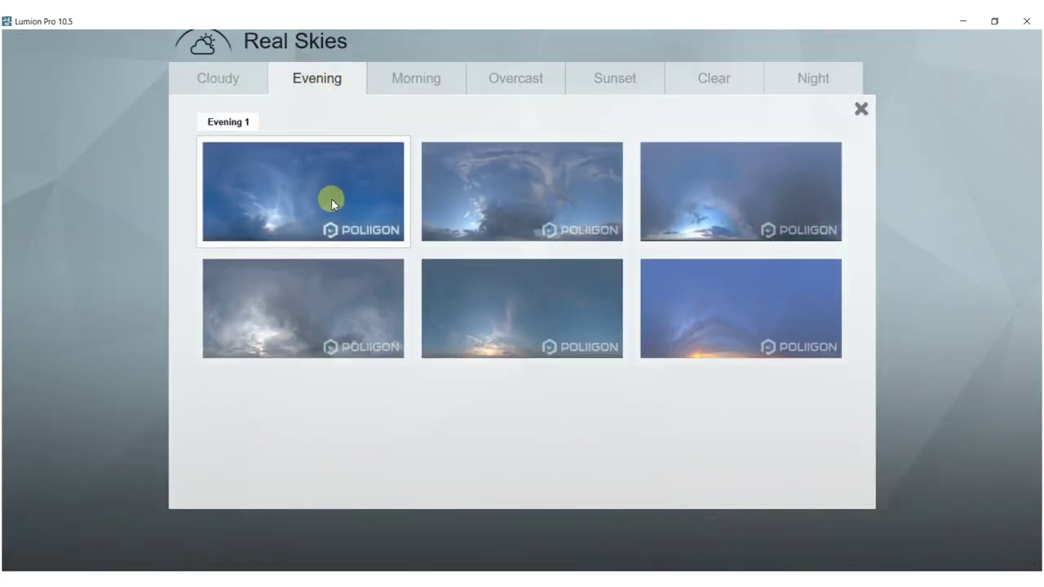
pyautogui.click(326, 202)
pyautogui.click(56, 216)
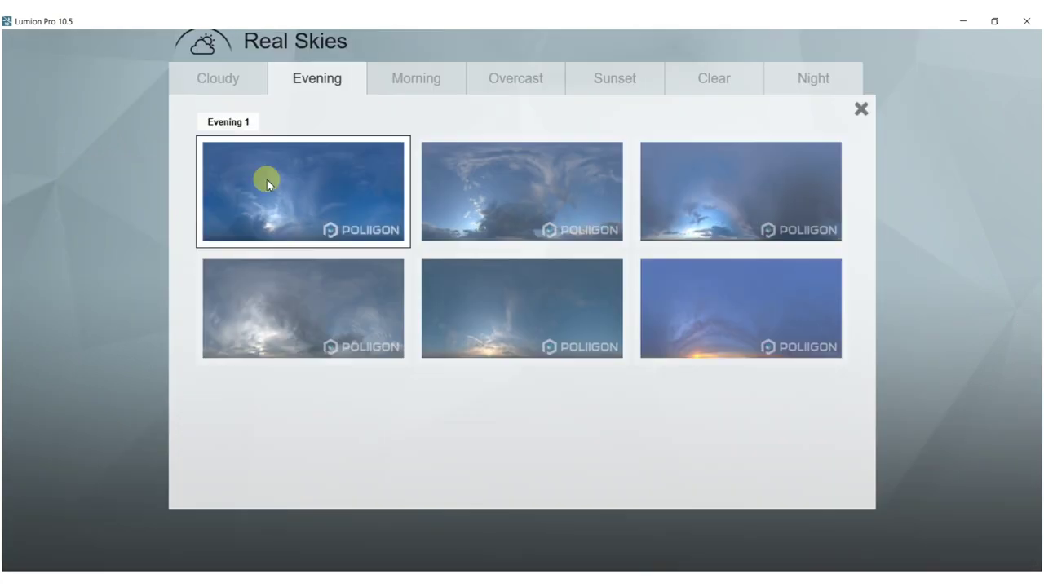
pyautogui.click(483, 189)
pyautogui.click(42, 217)
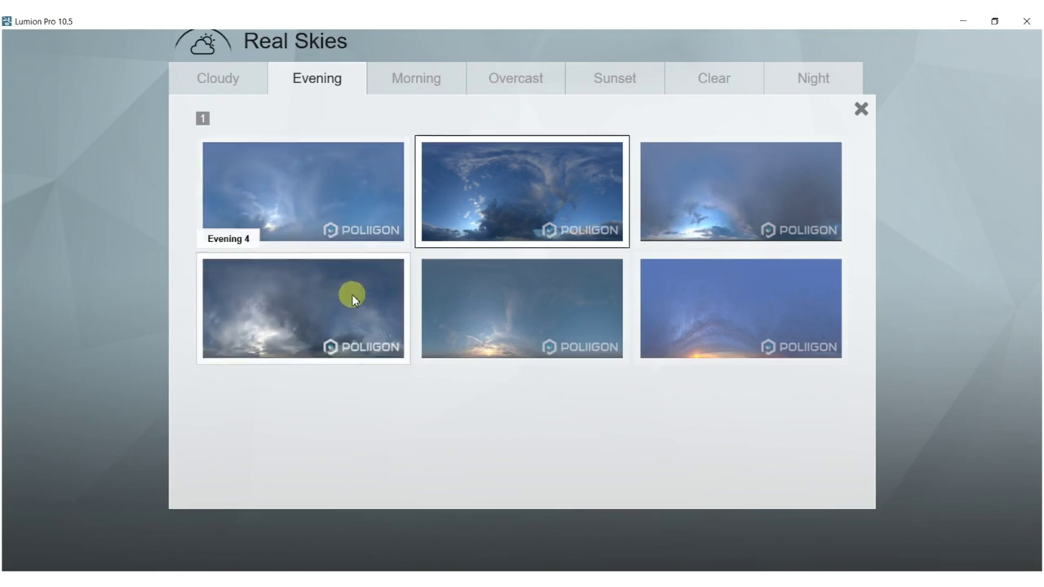
pyautogui.click(506, 334)
pyautogui.click(699, 208)
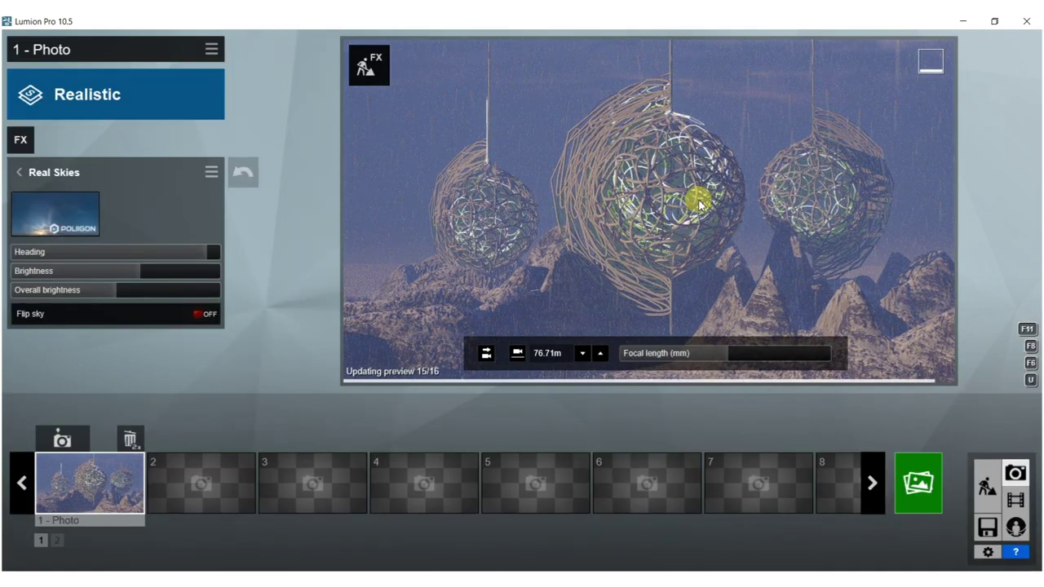
# Step: Choose the second Sunset sky, the teal one with scattered clouds, for the Real Skies effect
pyautogui.click(38, 173)
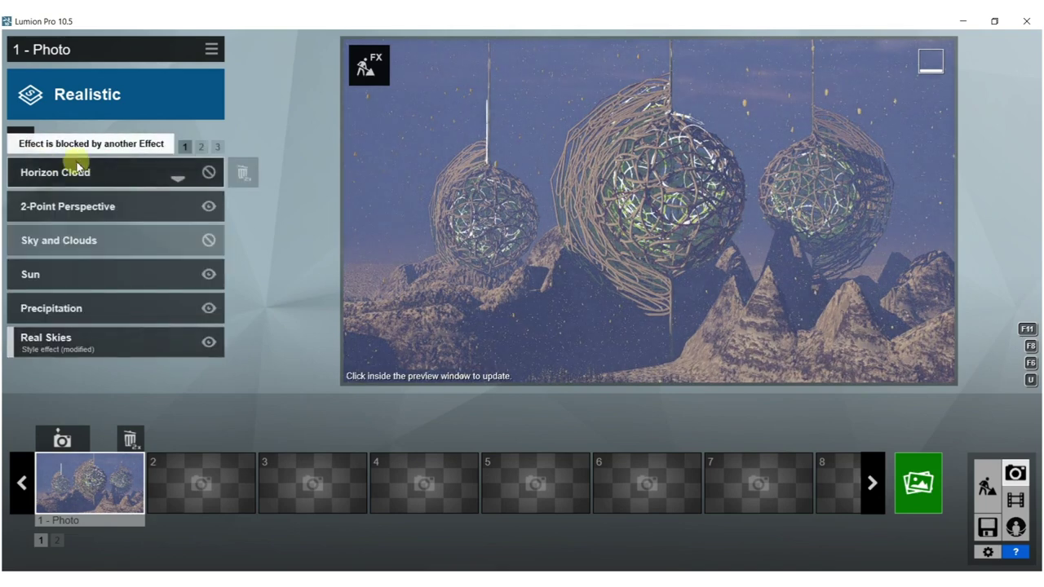
pyautogui.click(81, 345)
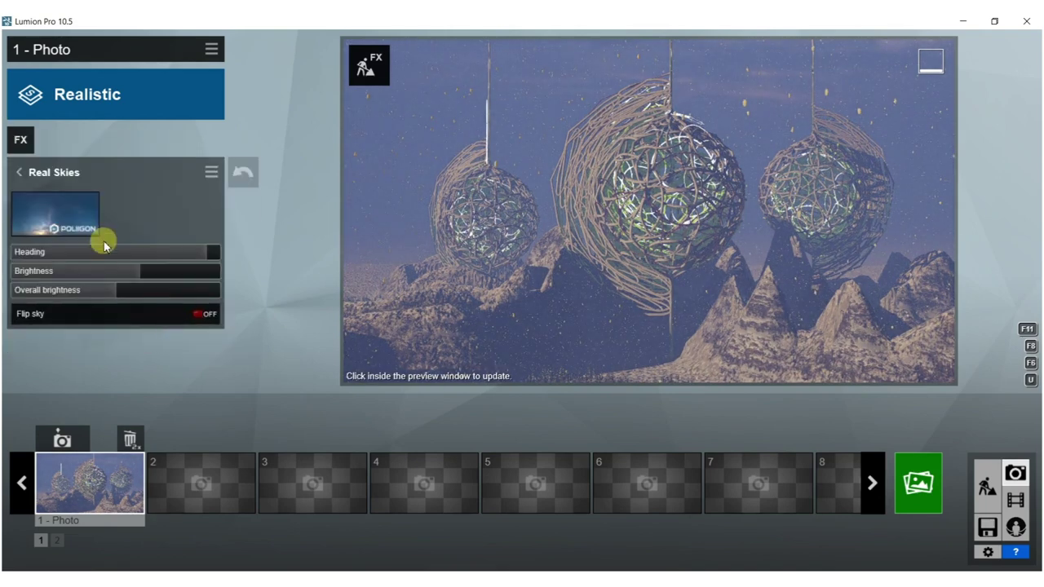
pyautogui.click(93, 209)
pyautogui.click(603, 82)
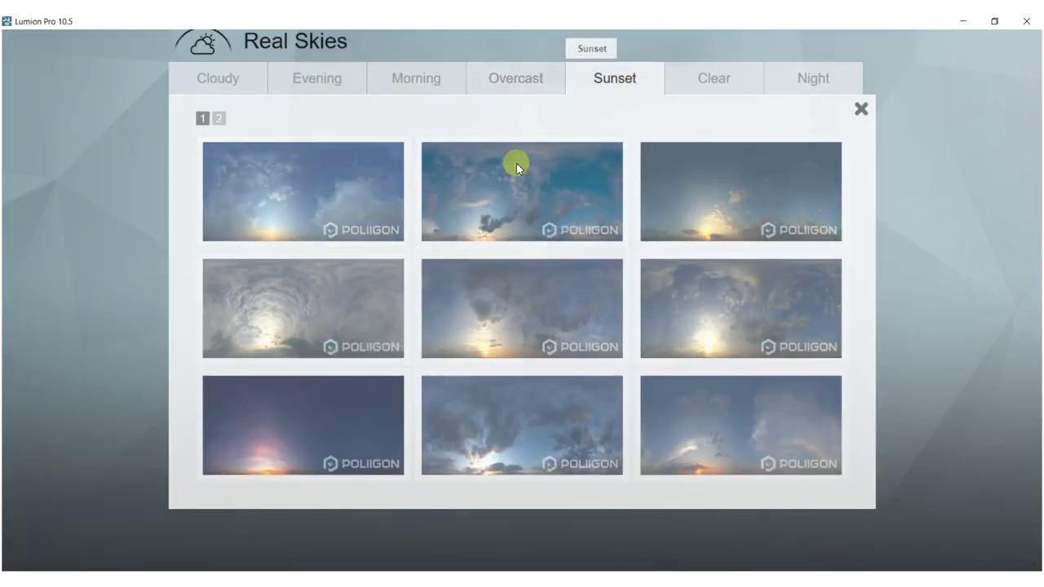
pyautogui.click(494, 205)
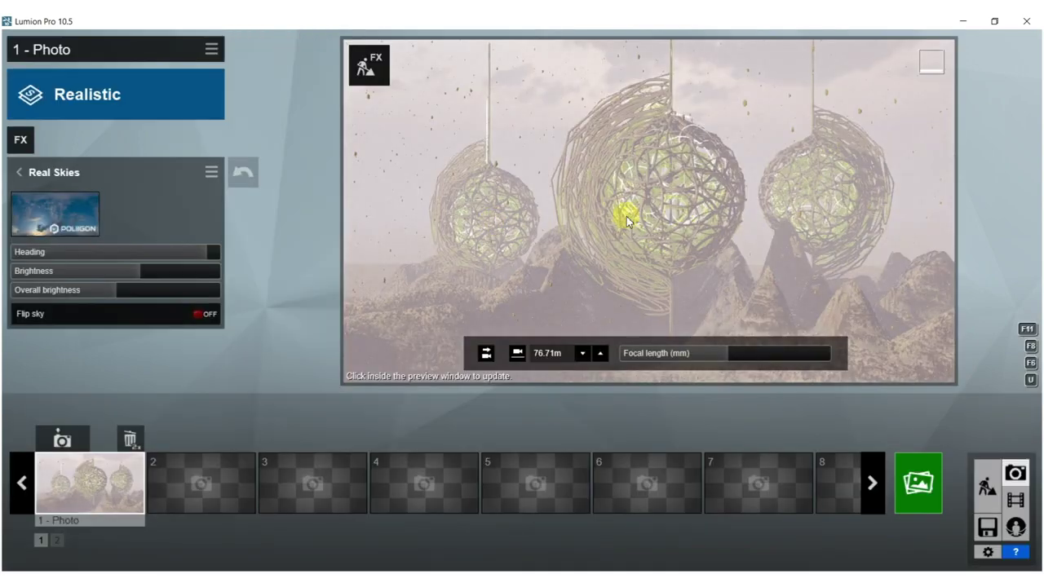
# Step: Try the Real Skies heading at -98.2°, set it to 72.5°, and update the preview after each change
pyautogui.moveTo(175, 253); pyautogui.dragTo(58, 255)
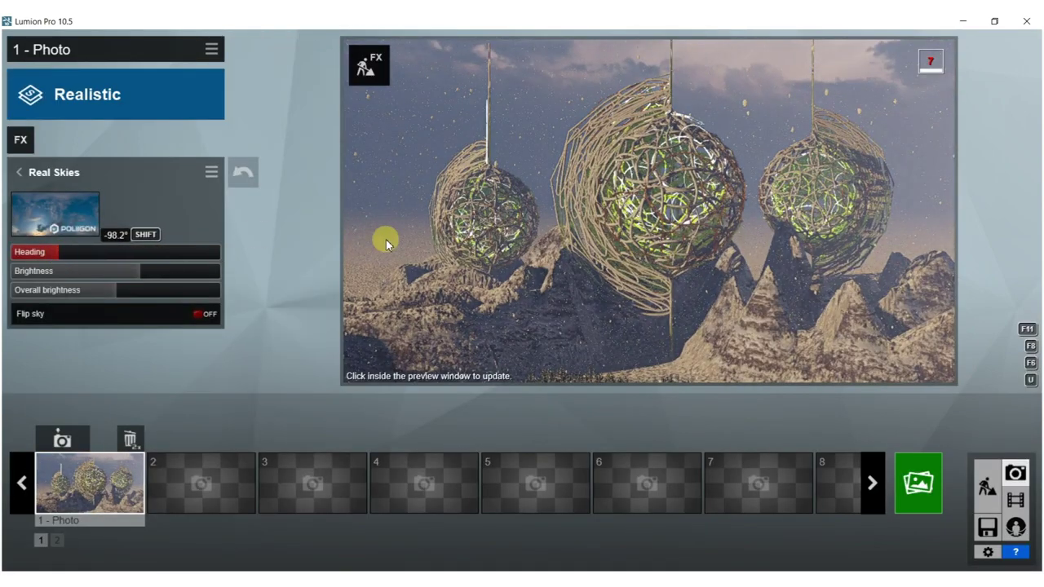
pyautogui.click(494, 233)
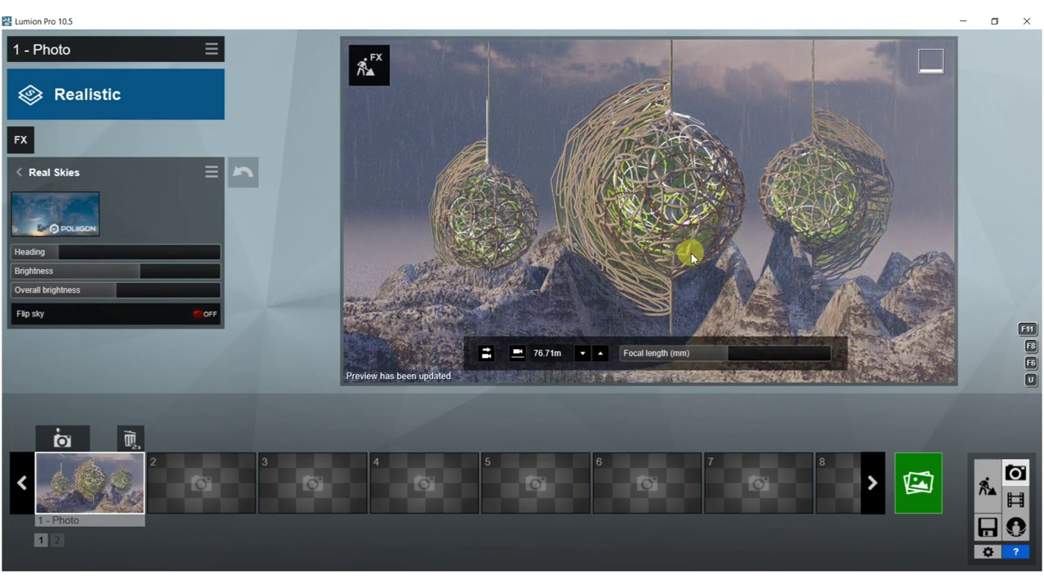
pyautogui.moveTo(168, 255)
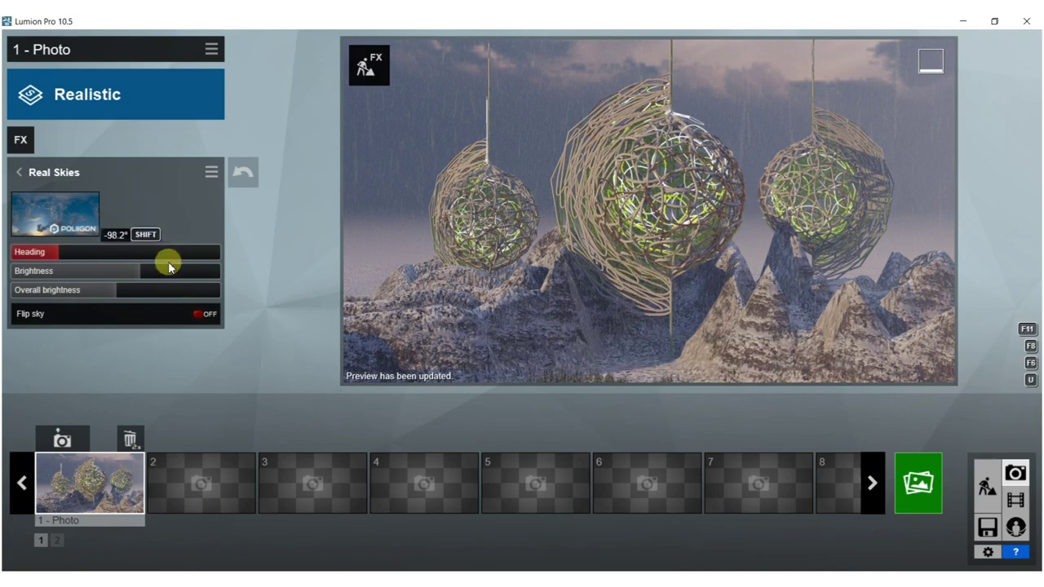
pyautogui.moveTo(58, 254); pyautogui.dragTo(160, 256)
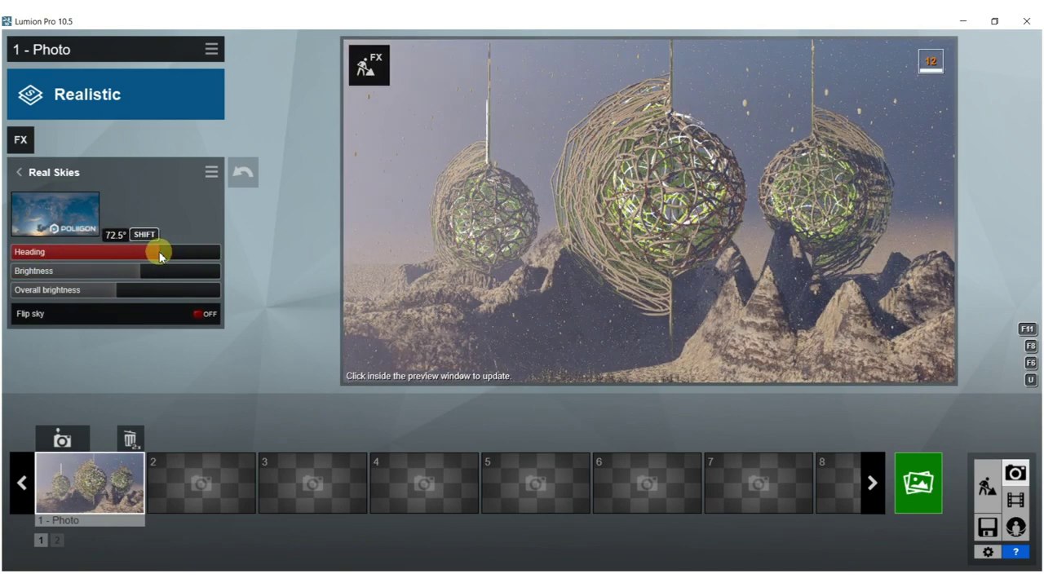
pyautogui.click(443, 221)
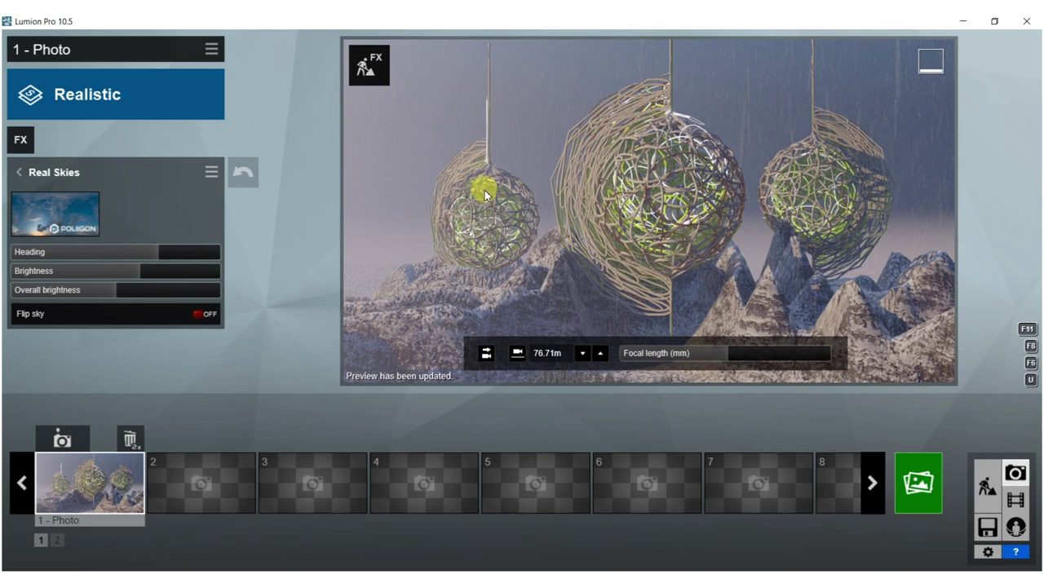
# Step: In the Precipitation effect, lower Rain / Snow to about 70 percent of its range and set the precipitation phase to about 0.6
pyautogui.click(21, 173)
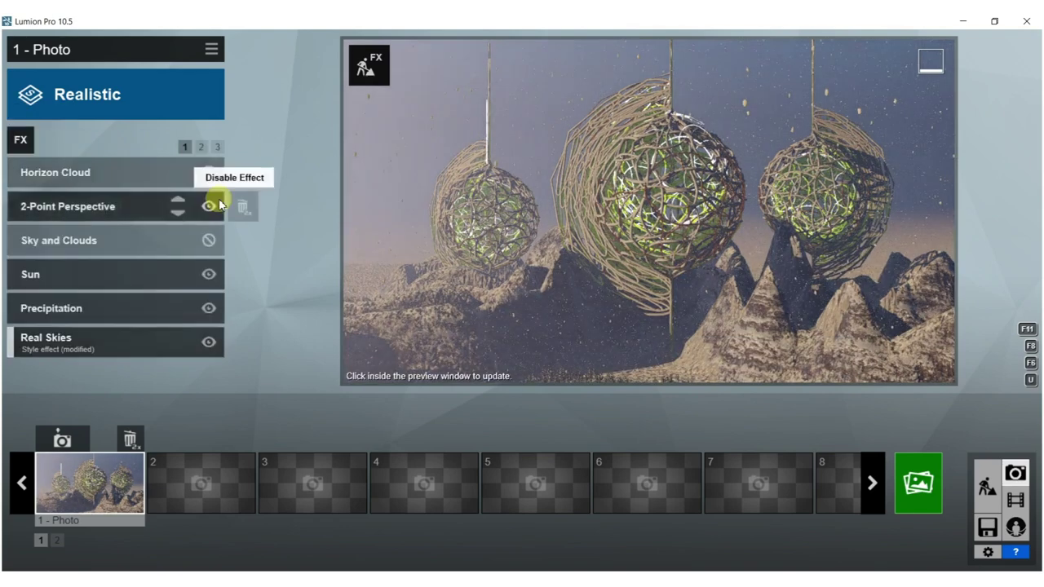
pyautogui.click(62, 318)
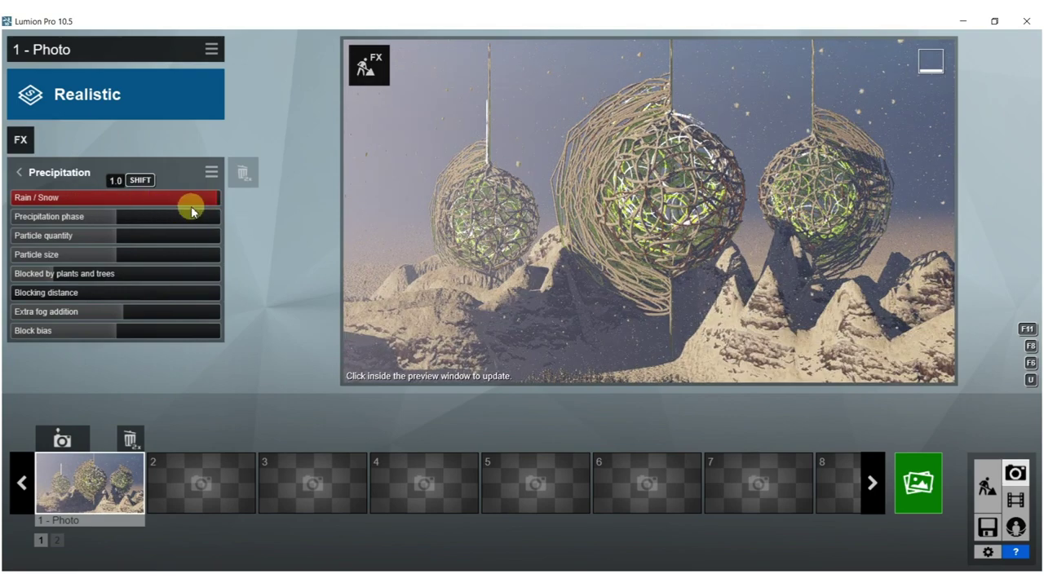
pyautogui.moveTo(106, 218); pyautogui.dragTo(149, 226)
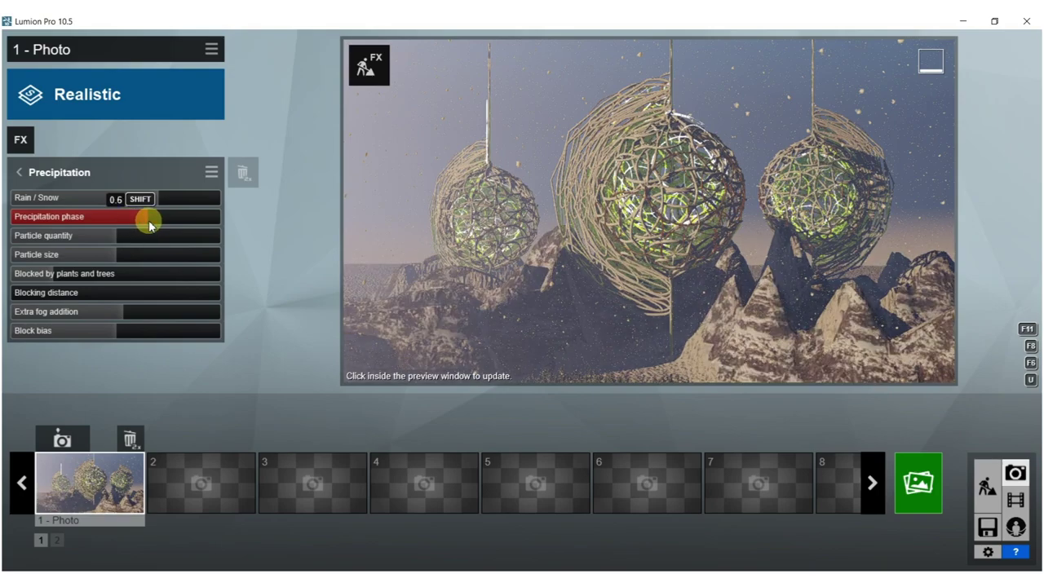
# Step: Move the camera back and tilt it to reframe the three spheres, update the preview, and store the view in photo 1
pyautogui.press('s')
pyautogui.moveTo(558, 222); pyautogui.dragTo(561, 169, button='right')
pyautogui.press('s')
pyautogui.press('w')
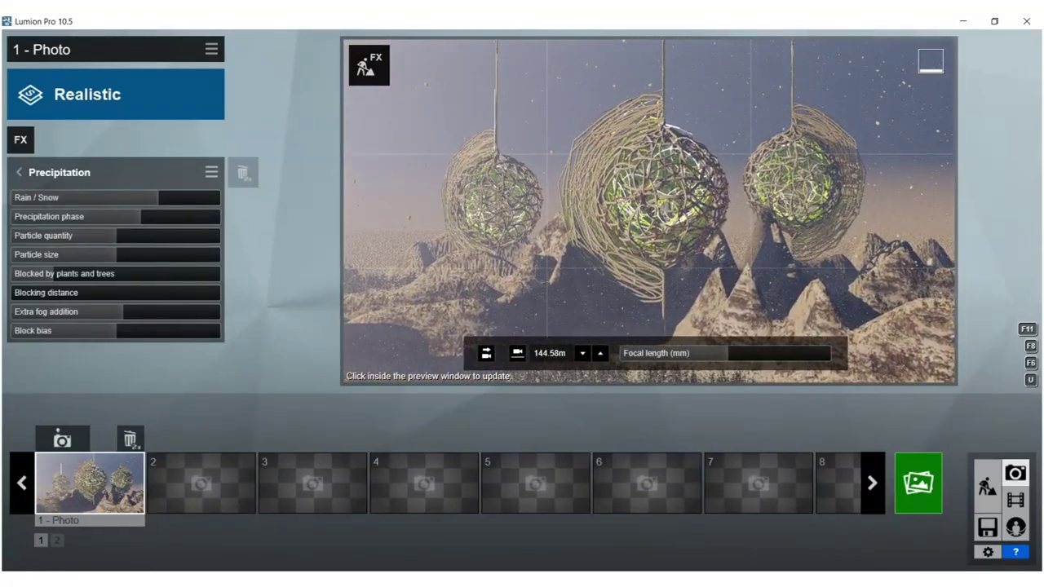
pyautogui.click(606, 193)
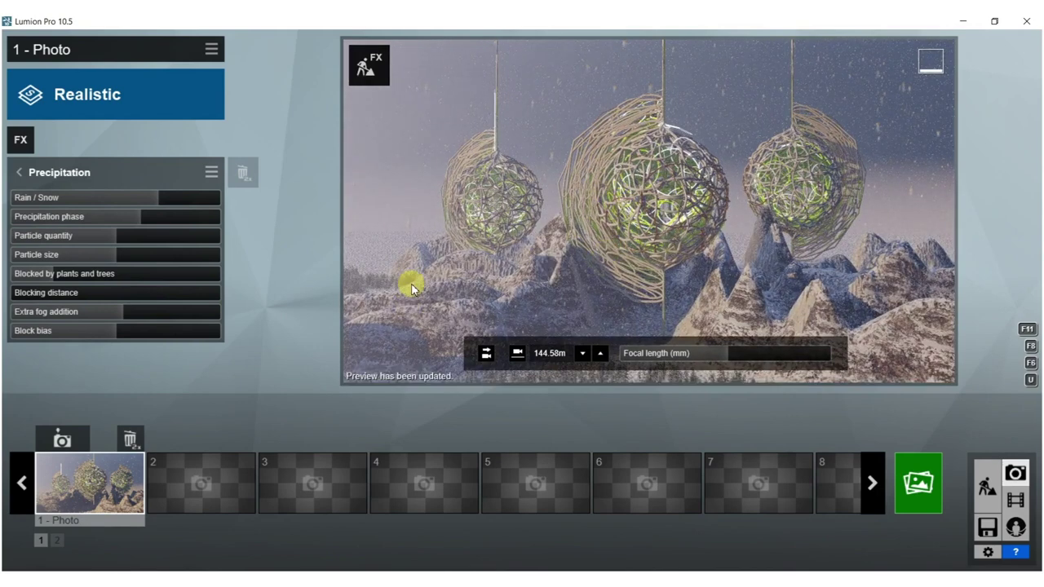
pyautogui.click(92, 439)
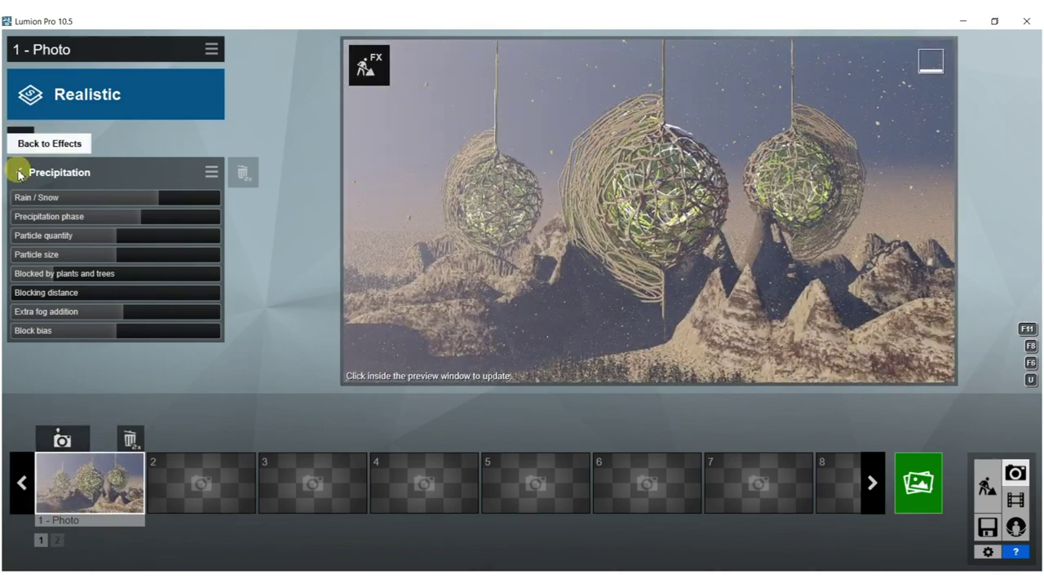
# Step: In the Sun effect, set the sun height to about 57 percent of its range and update the preview
pyautogui.click(18, 172)
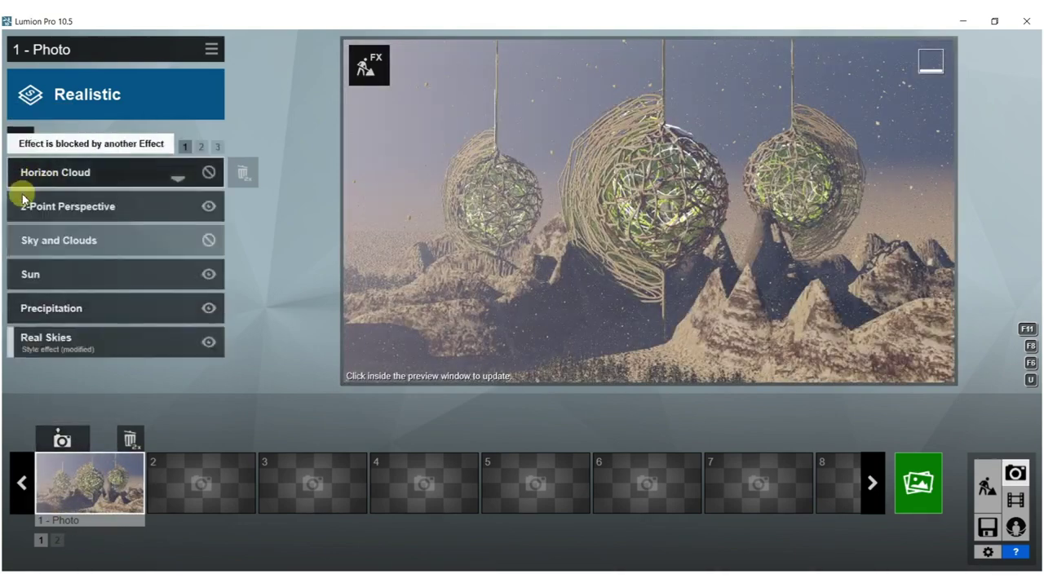
pyautogui.click(60, 274)
pyautogui.moveTo(126, 202); pyautogui.dragTo(131, 203)
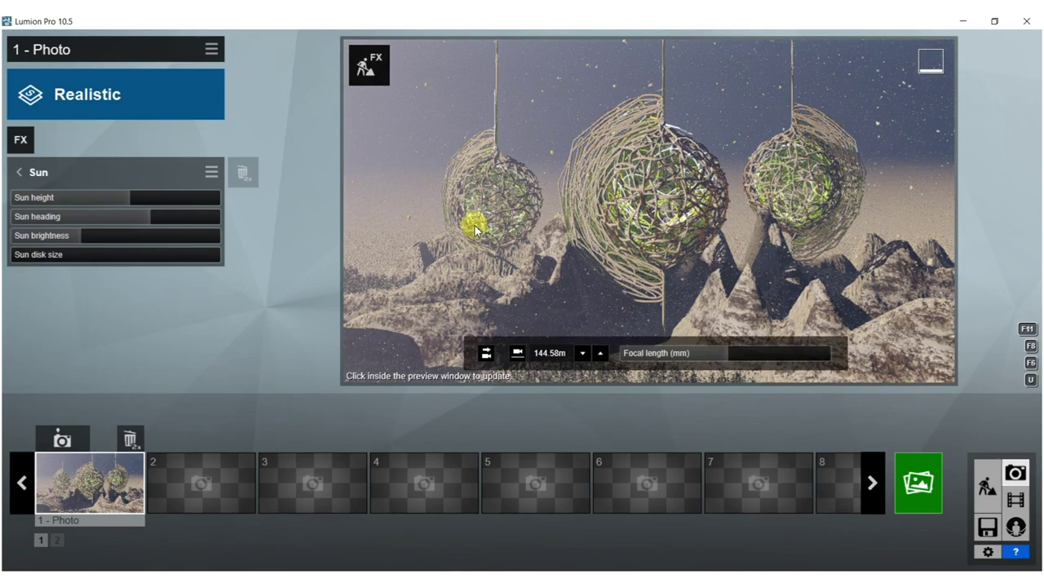
pyautogui.click(474, 228)
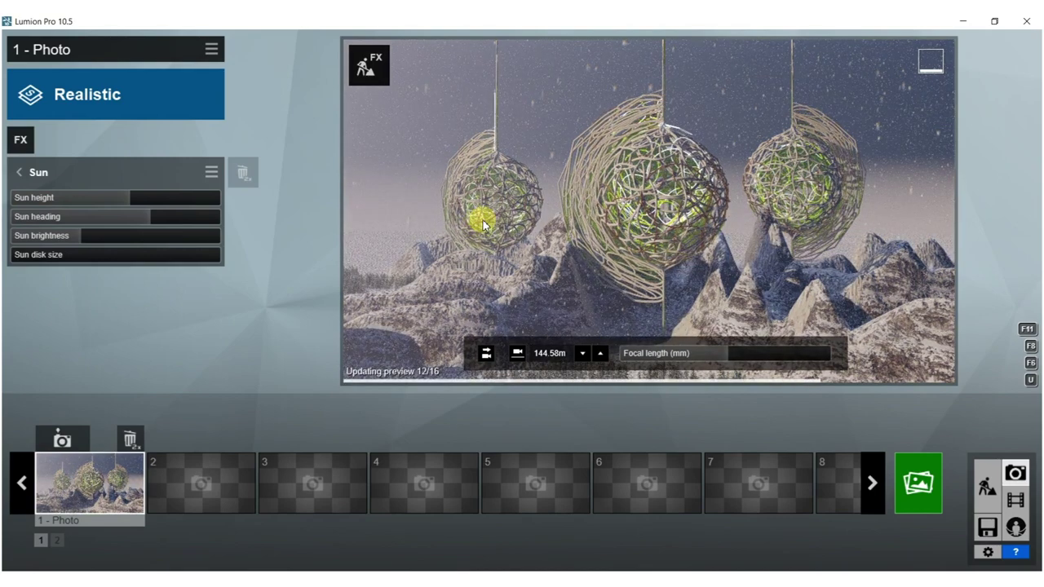
# Step: Try the sun heading at -174.2°, at about 29 percent and at about 67 percent of its range, updating the preview each time
pyautogui.moveTo(105, 219); pyautogui.dragTo(17, 222)
pyautogui.moveTo(344, 220); pyautogui.dragTo(396, 215)
pyautogui.click(396, 214)
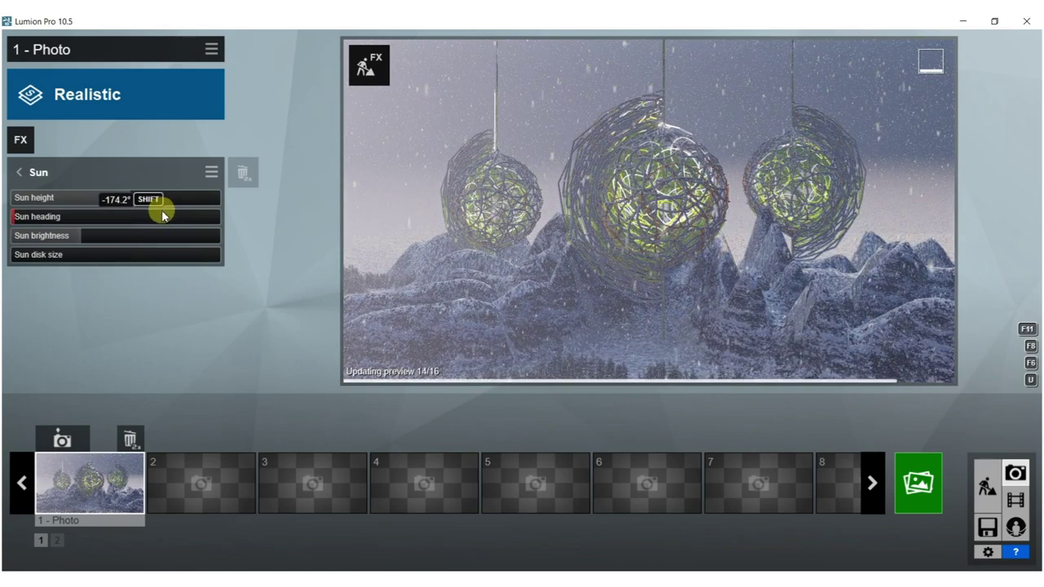
pyautogui.moveTo(19, 218); pyautogui.dragTo(72, 218)
pyautogui.click(558, 226)
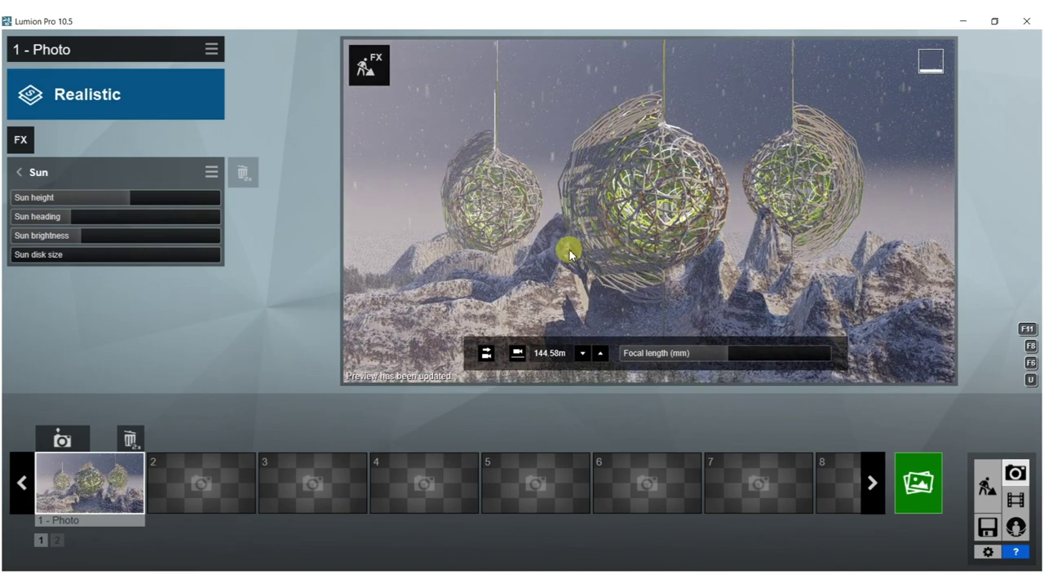
pyautogui.moveTo(65, 218); pyautogui.dragTo(152, 225)
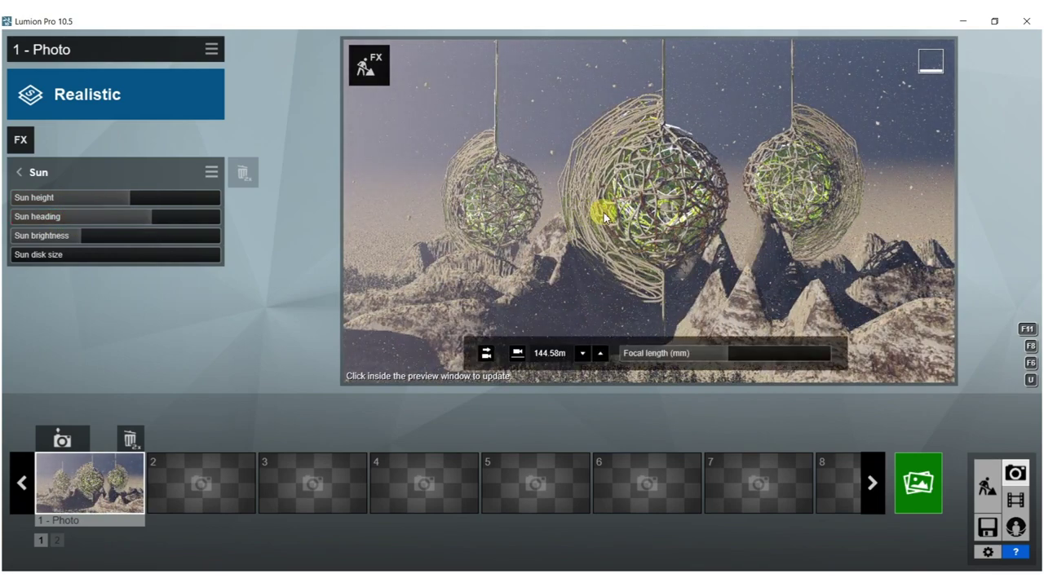
pyautogui.click(606, 213)
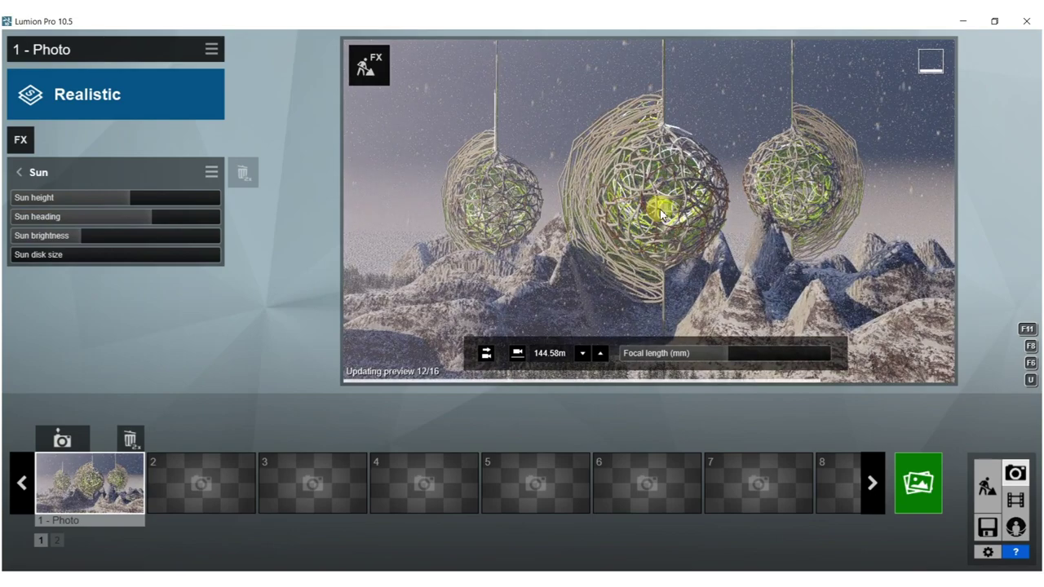
# Step: Lower the camera to a height of 108.61 m, tilt it to keep the spheres framed, and update the preview
pyautogui.press('e')
pyautogui.press('e')
pyautogui.moveTo(647, 211); pyautogui.dragTo(659, 158, button='right')
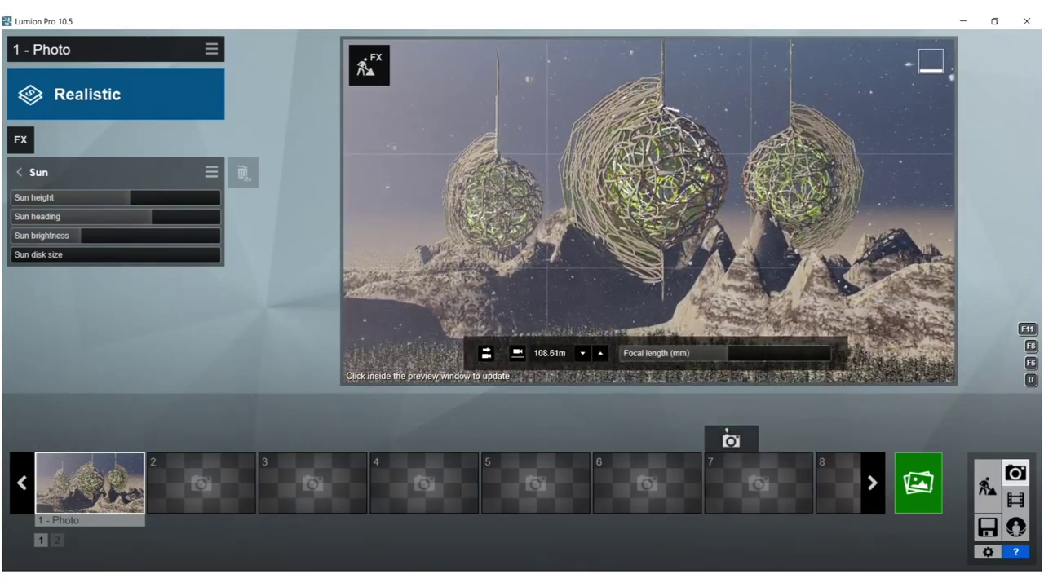
pyautogui.click(659, 204)
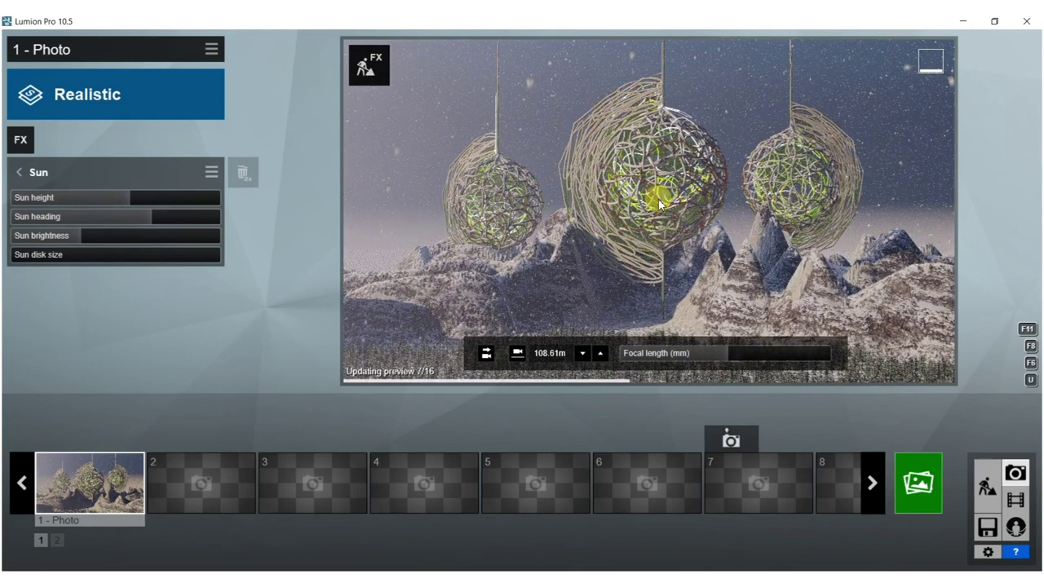
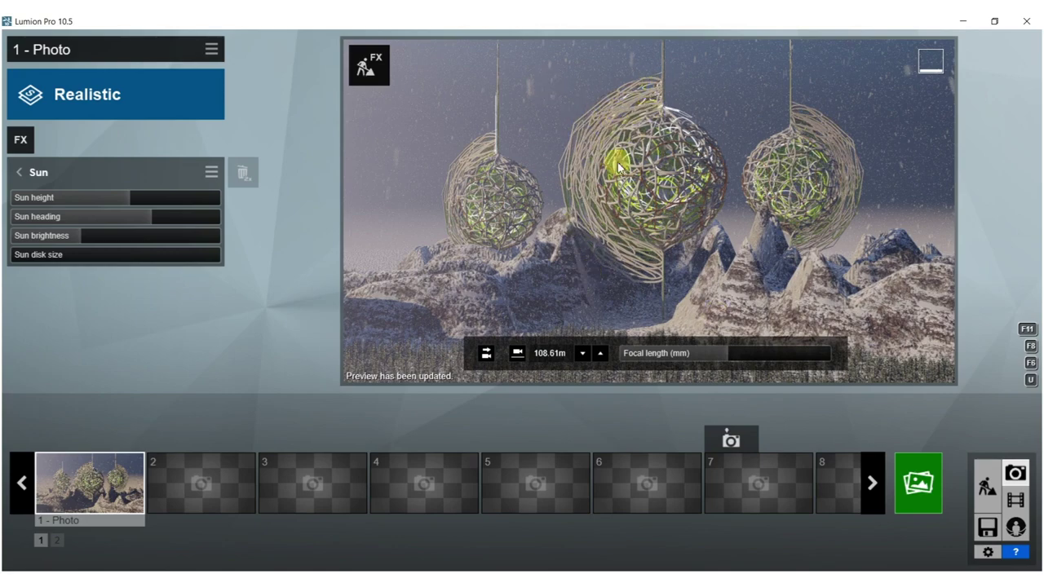
# Step: Try the sun heading at 74.8°, settle it at about 69 percent of its range, and update the preview
pyautogui.moveTo(144, 219); pyautogui.dragTo(269, 209)
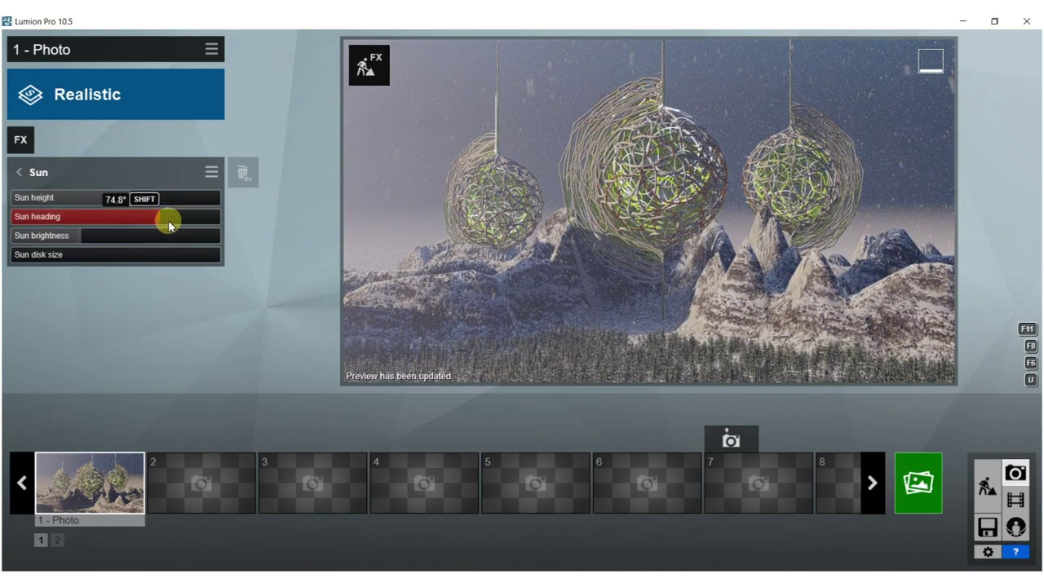
pyautogui.moveTo(158, 222); pyautogui.dragTo(155, 222)
pyautogui.click(761, 235)
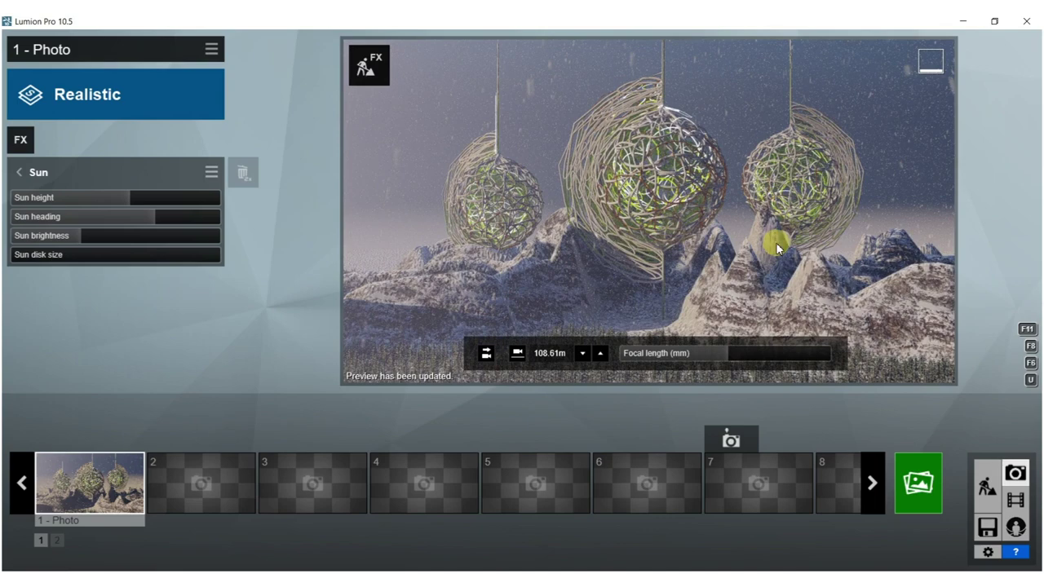
# Step: Give the outer strands' Polii TilesMarble 063 2k material full colorization with zero reflectivity and displacement, save it, and return to the photo
pyautogui.moveTo(81, 477)
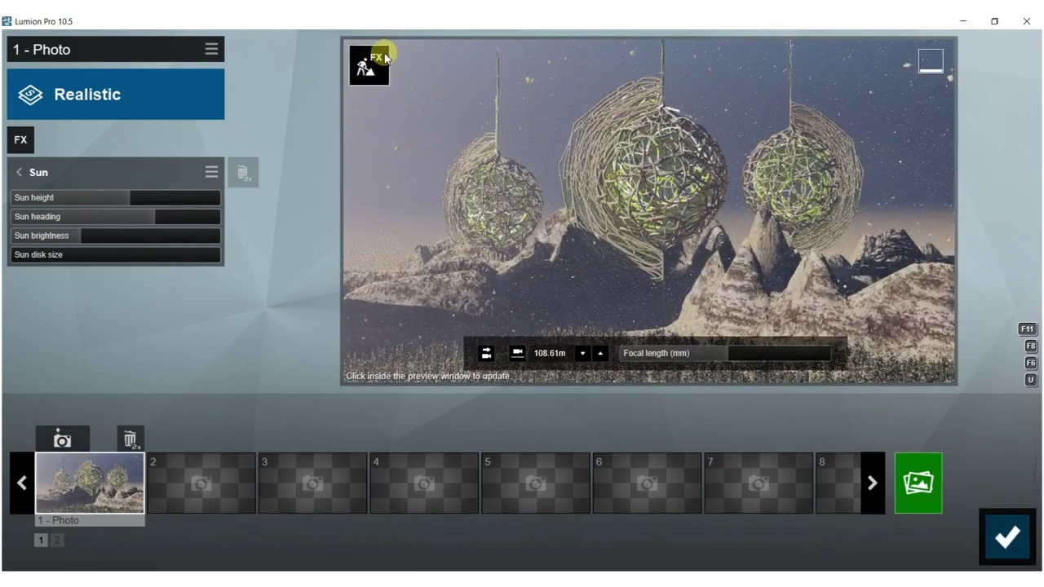
pyautogui.click(384, 53)
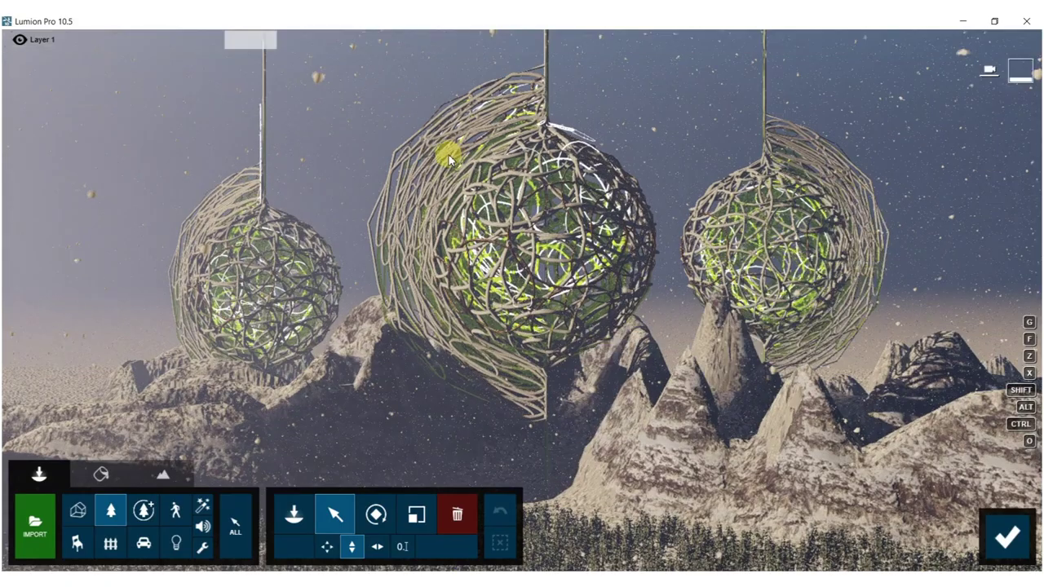
pyautogui.click(98, 473)
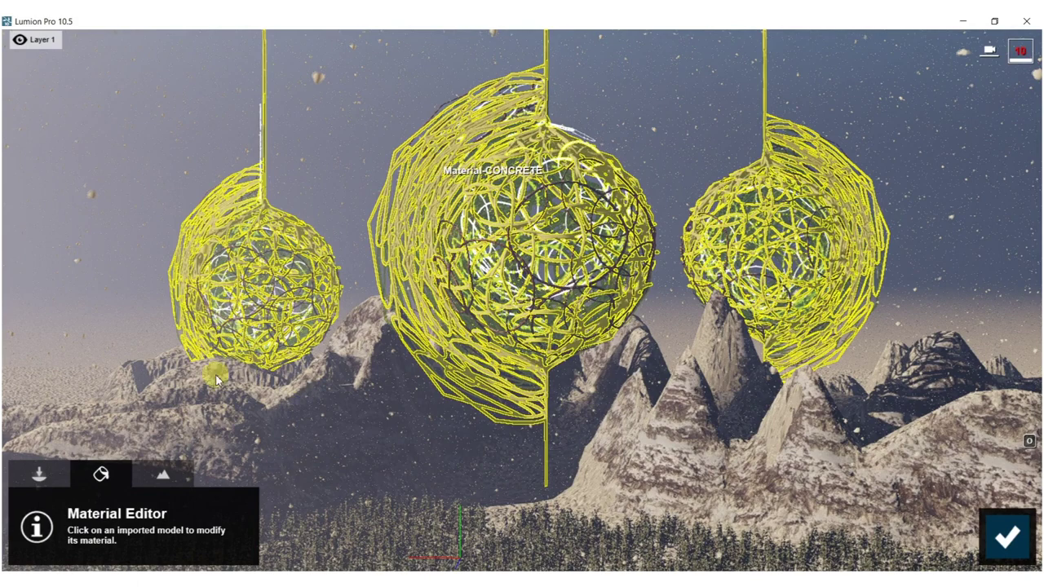
pyautogui.click(242, 348)
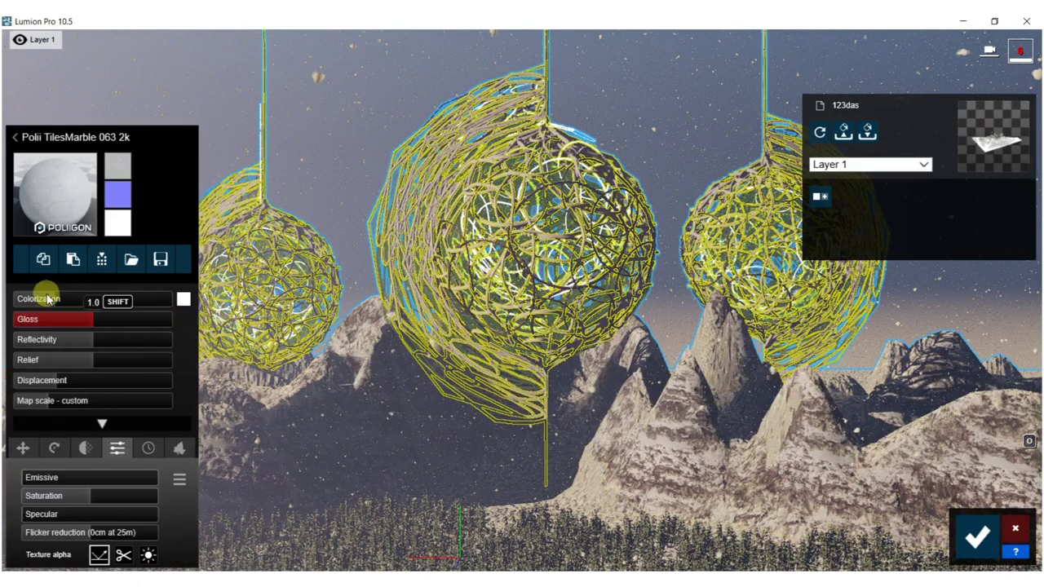
pyautogui.moveTo(157, 303); pyautogui.dragTo(284, 304)
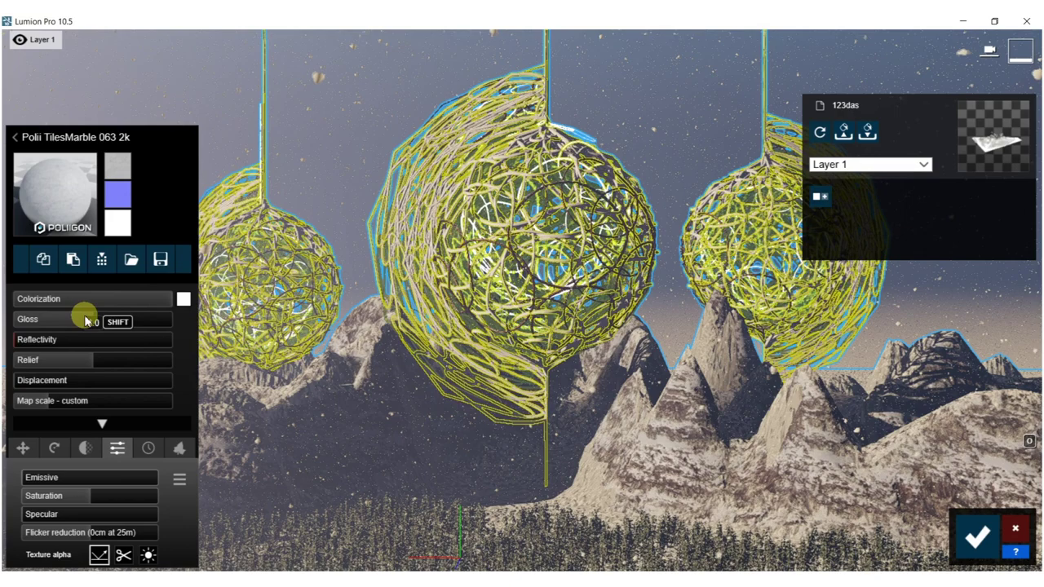
pyautogui.click(987, 534)
pyautogui.click(1003, 554)
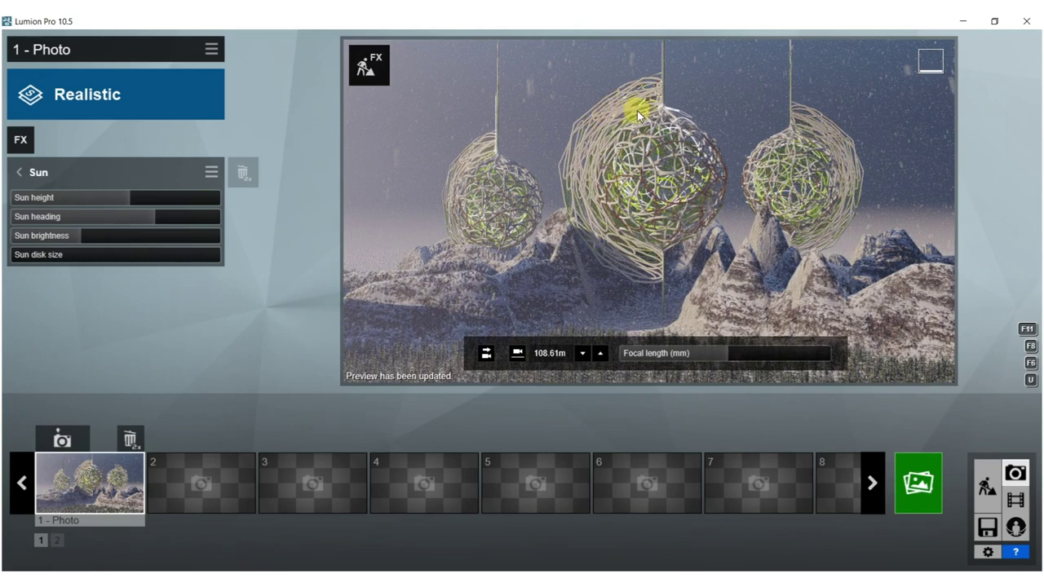
# Step: Open the inner strands' DecoGlassMatteBack 003 material for editing and bring up the library to replace it
pyautogui.click(369, 65)
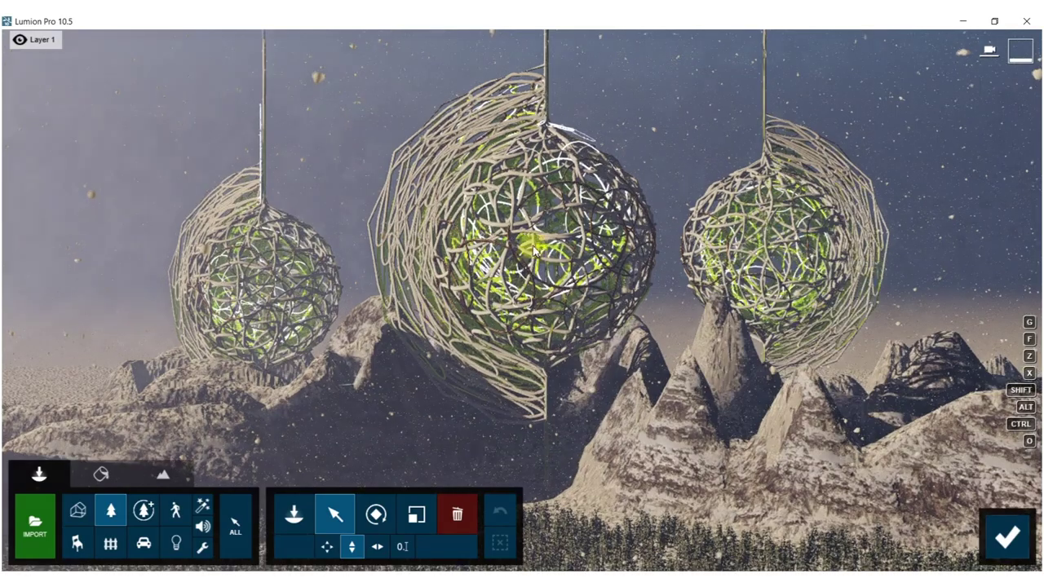
pyautogui.click(101, 474)
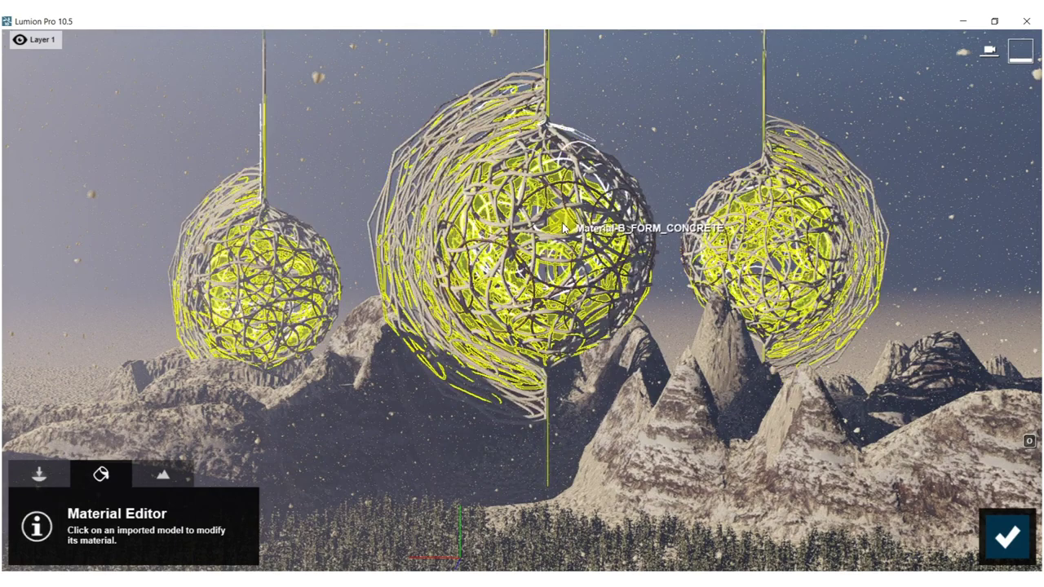
pyautogui.click(636, 174)
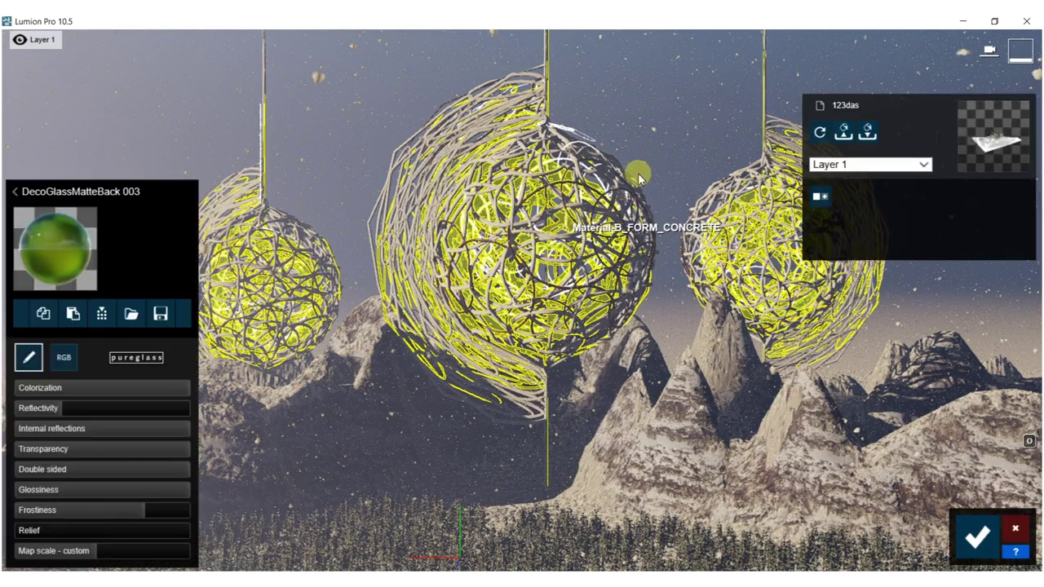
pyautogui.click(14, 191)
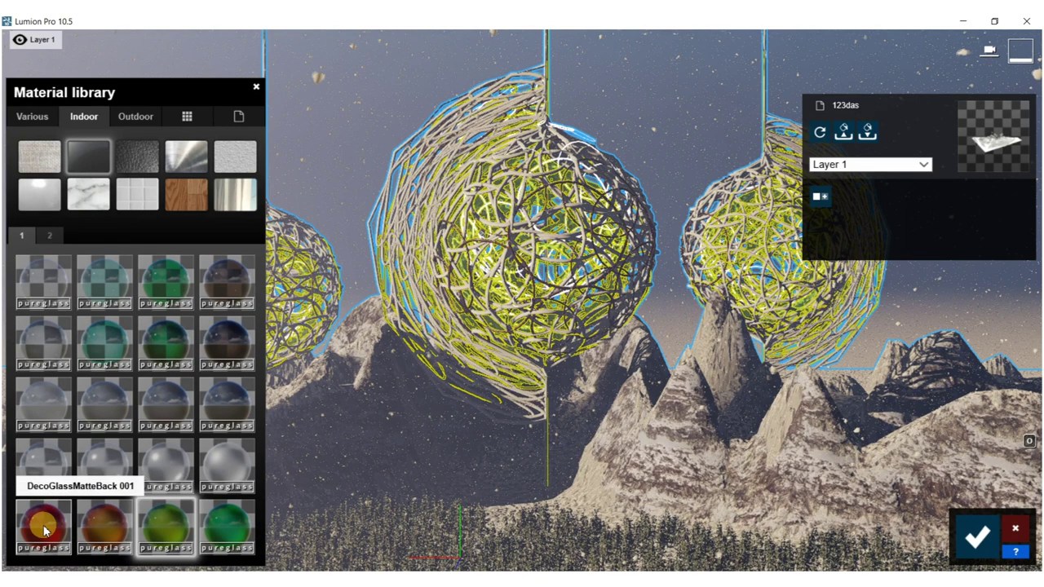
# Step: Try DecoGlassMatteBack 001 and 004, DecoGlass 007, the purple deco glass and DecoGlassMatteBack 005 on the inner strands
pyautogui.click(46, 530)
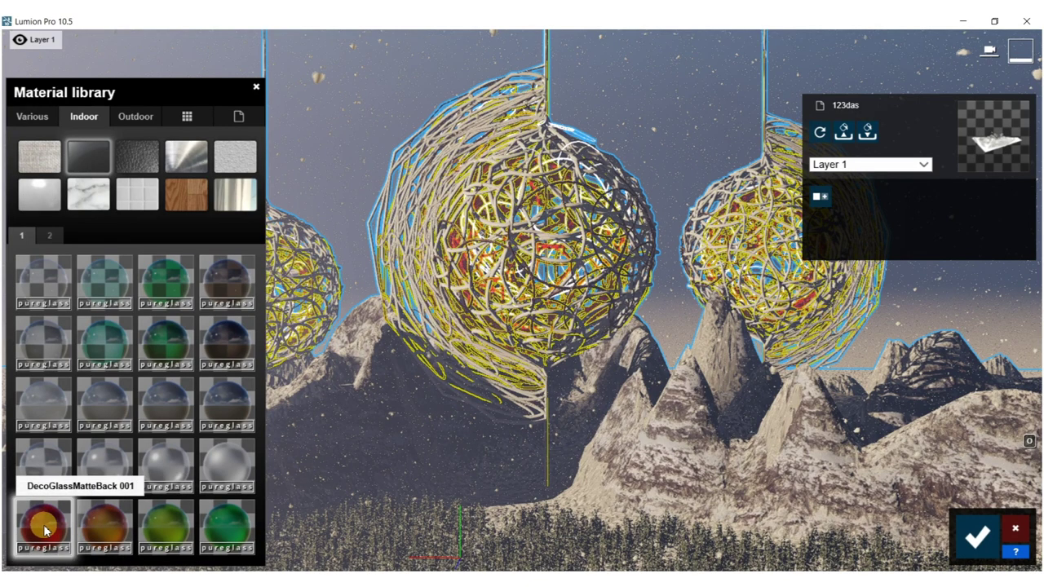
pyautogui.click(229, 526)
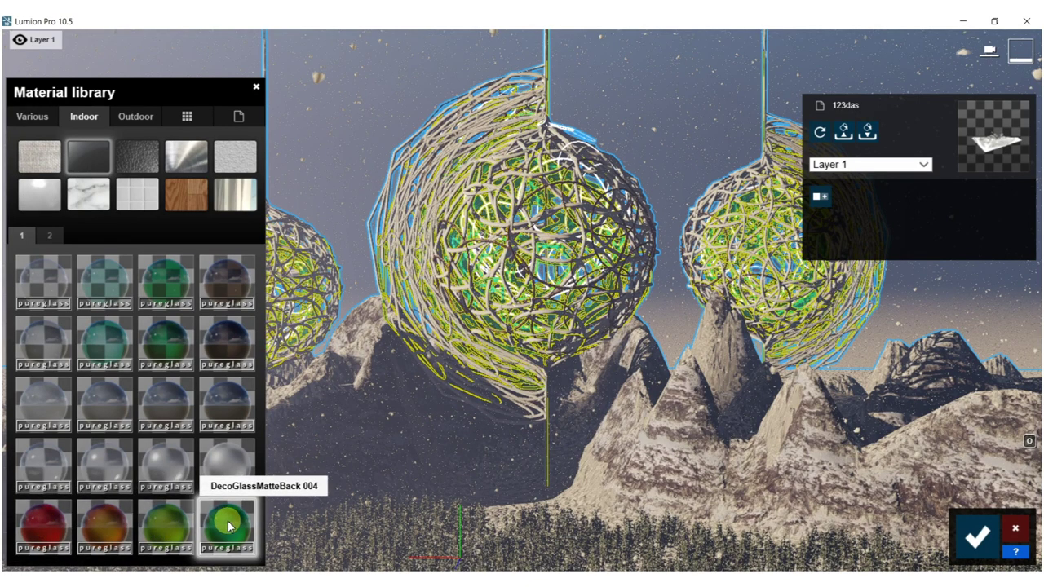
pyautogui.click(153, 271)
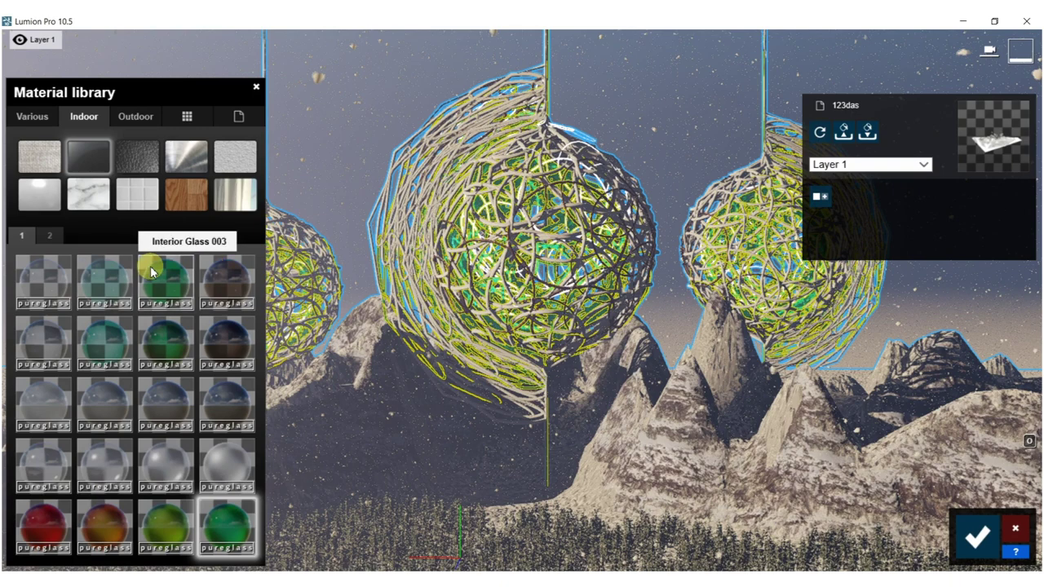
pyautogui.click(49, 235)
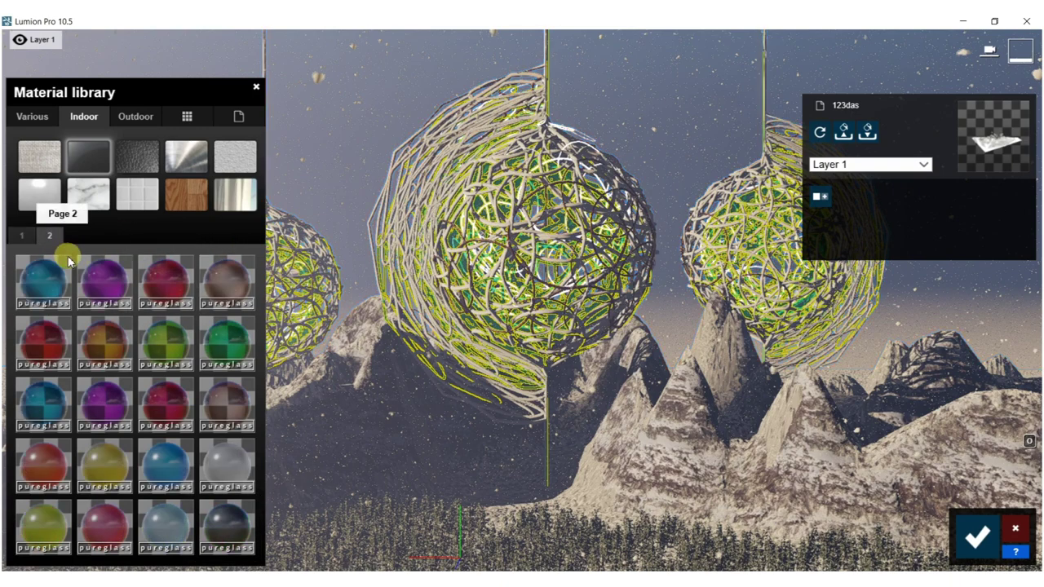
pyautogui.click(176, 407)
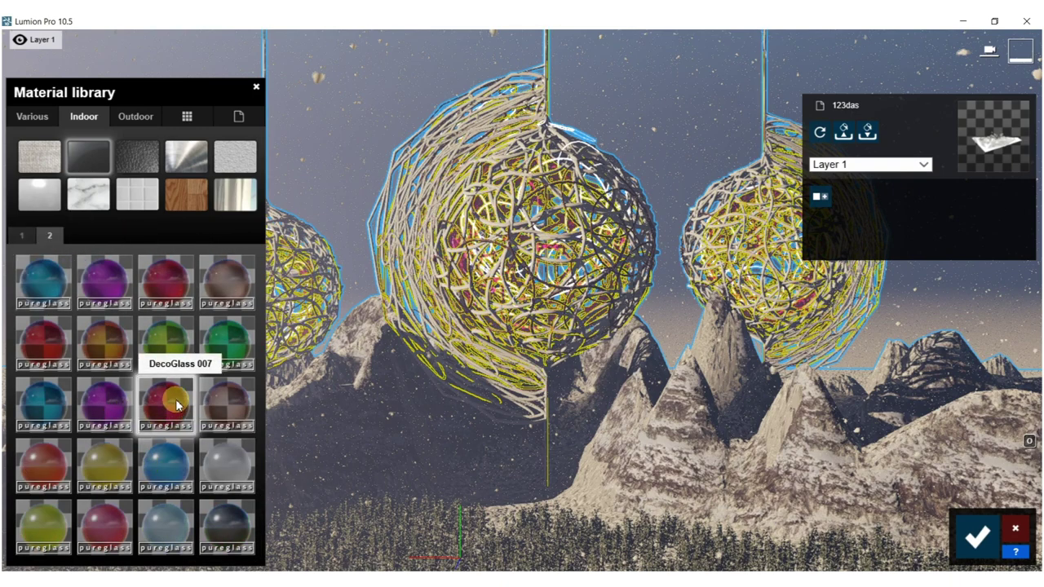
pyautogui.click(101, 400)
pyautogui.click(33, 282)
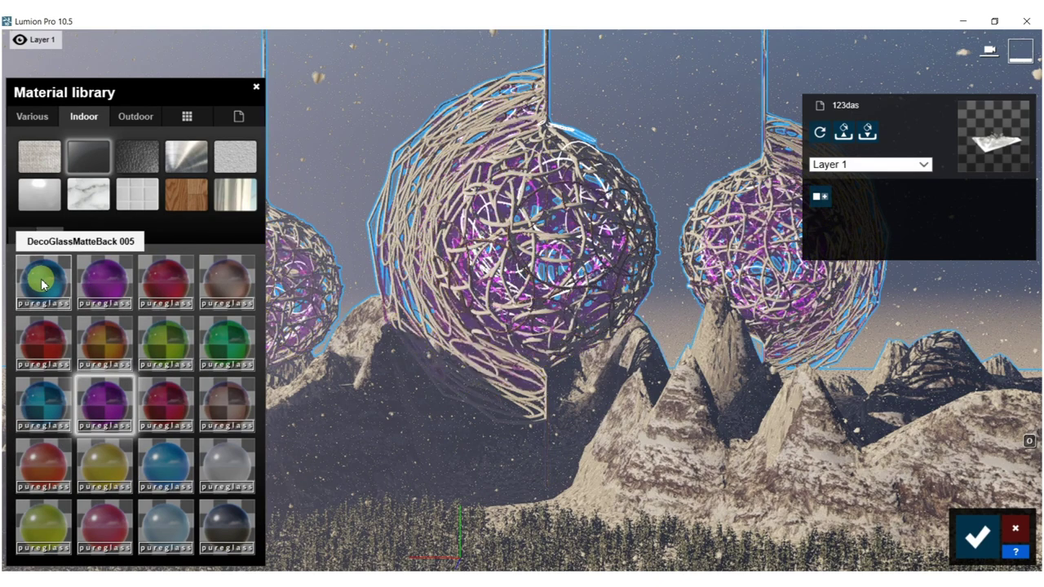
# Step: Try the 2D Grass materials Landscape 05 C and Landscape 09 B on the inner strands
pyautogui.click(33, 114)
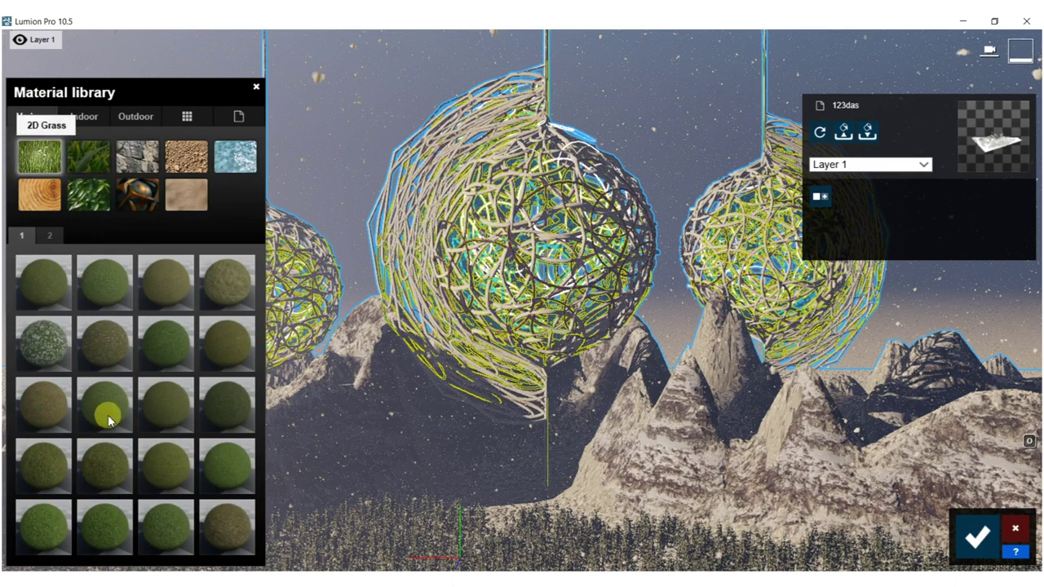
pyautogui.click(49, 235)
pyautogui.click(112, 351)
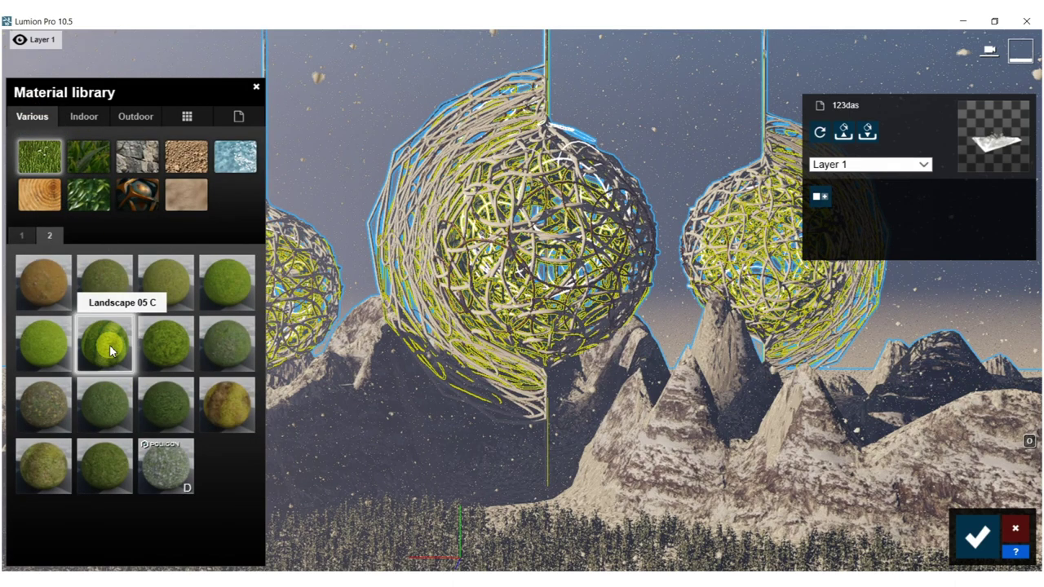
pyautogui.click(224, 408)
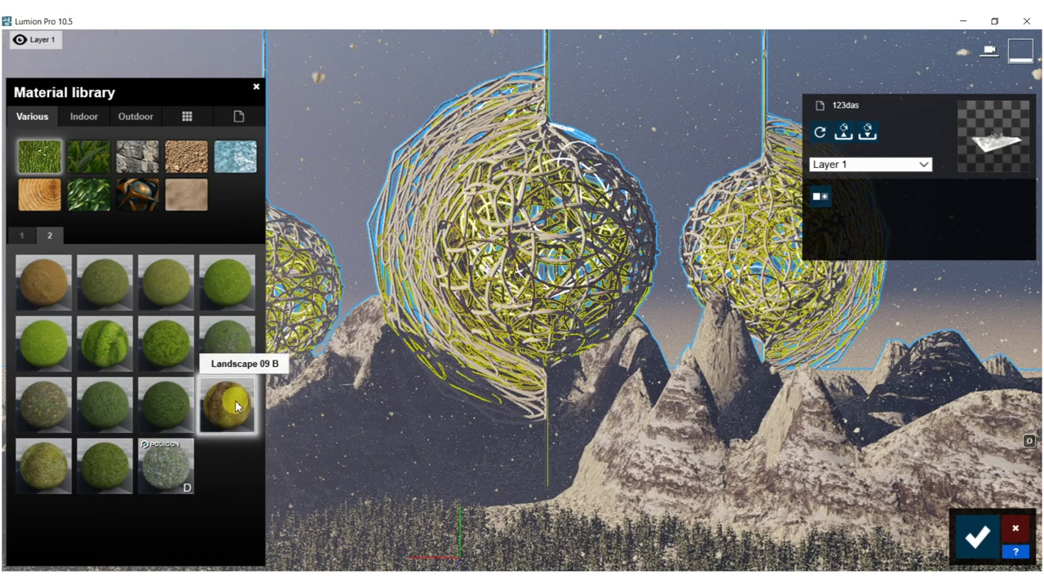
# Step: Apply the green DecoGlassMatteBack 004 indoor glass to the inner strands, save the material, and return to the photo with its preview refreshed
pyautogui.click(84, 119)
pyautogui.click(88, 159)
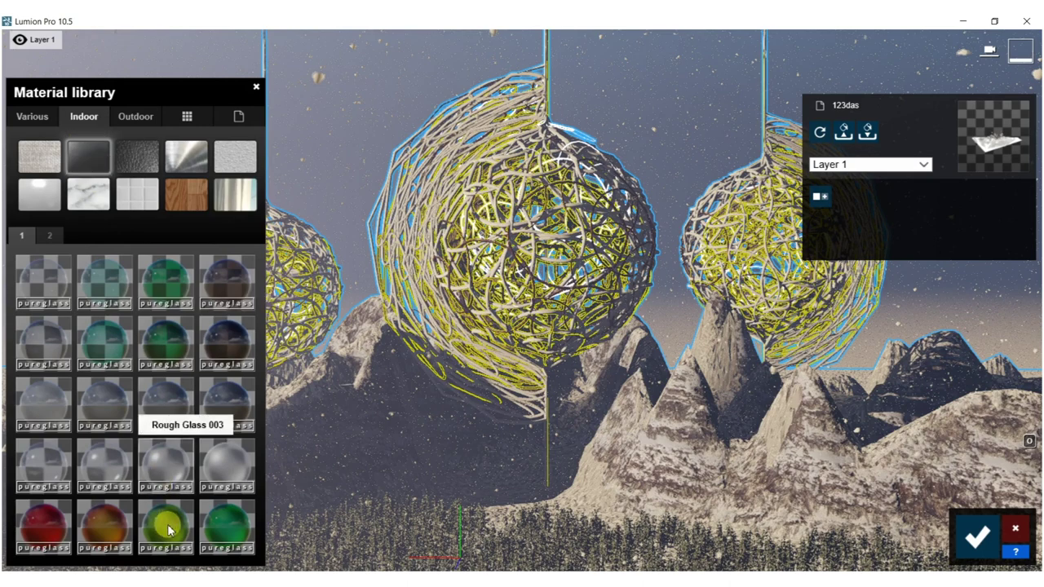
pyautogui.click(227, 526)
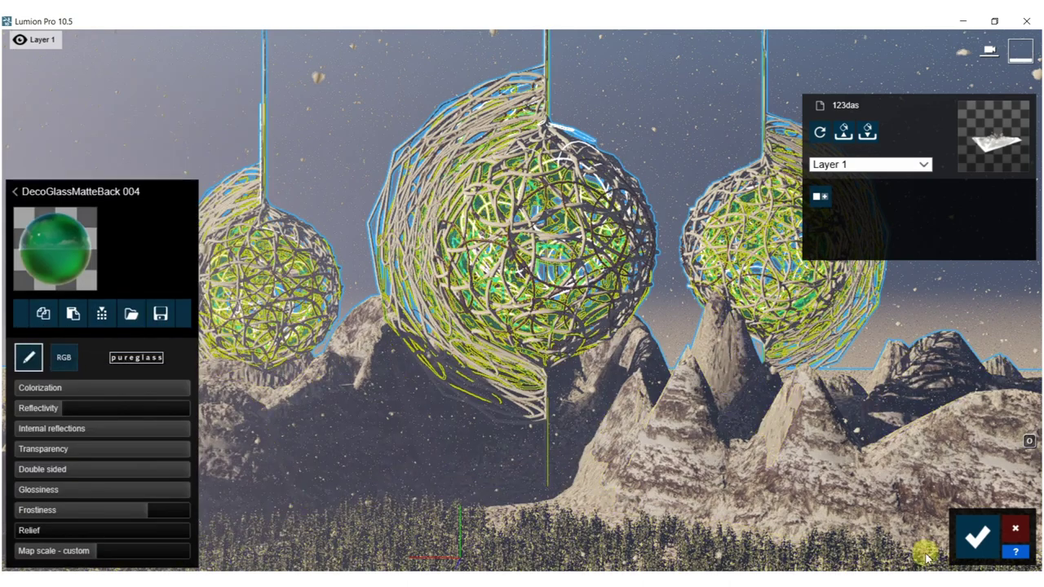
pyautogui.click(974, 539)
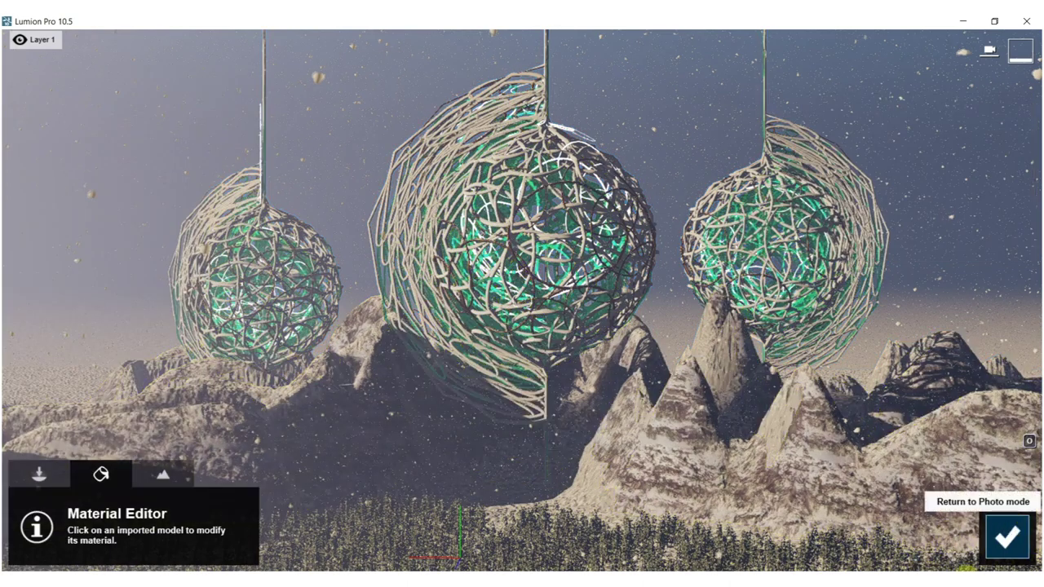
pyautogui.click(1007, 535)
pyautogui.click(617, 224)
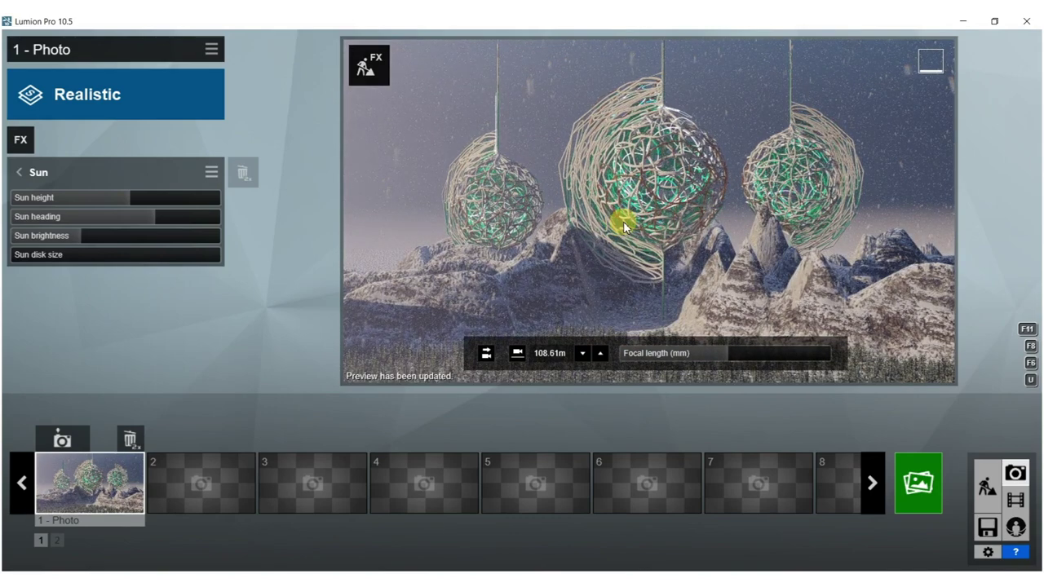
# Step: Render the current shot at Desktop size, 1920x1080, and save it as 79 in JPG format in the BOOK folder
pyautogui.click(918, 485)
pyautogui.click(427, 482)
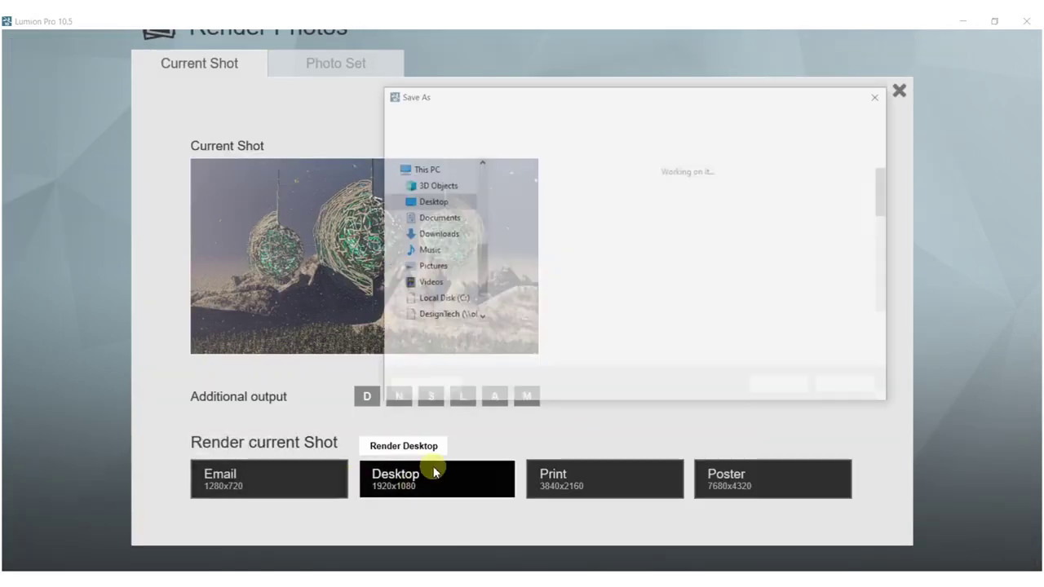
pyautogui.doubleClick(593, 285)
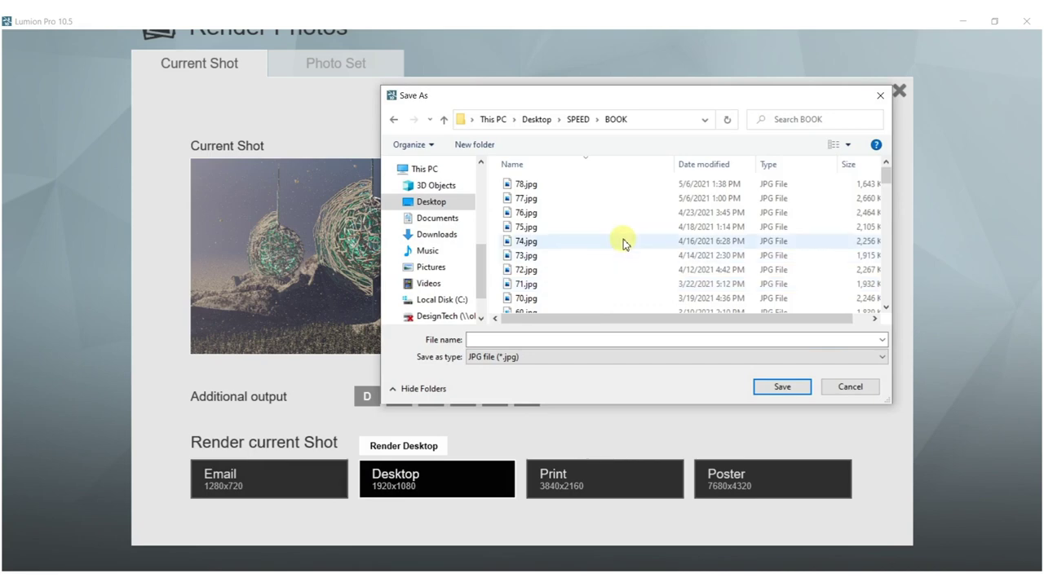
pyautogui.click(654, 201)
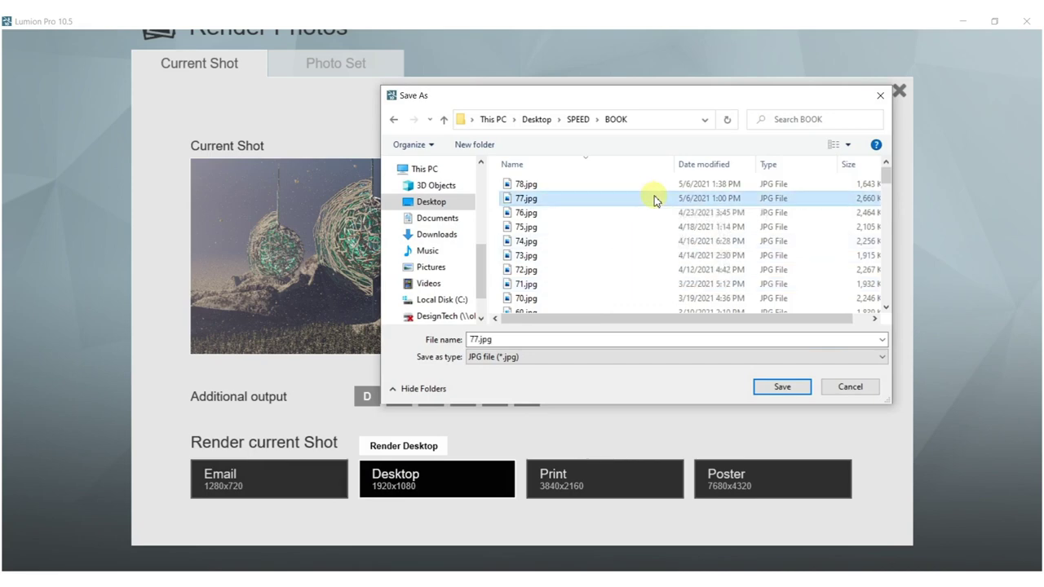
pyautogui.click(503, 341)
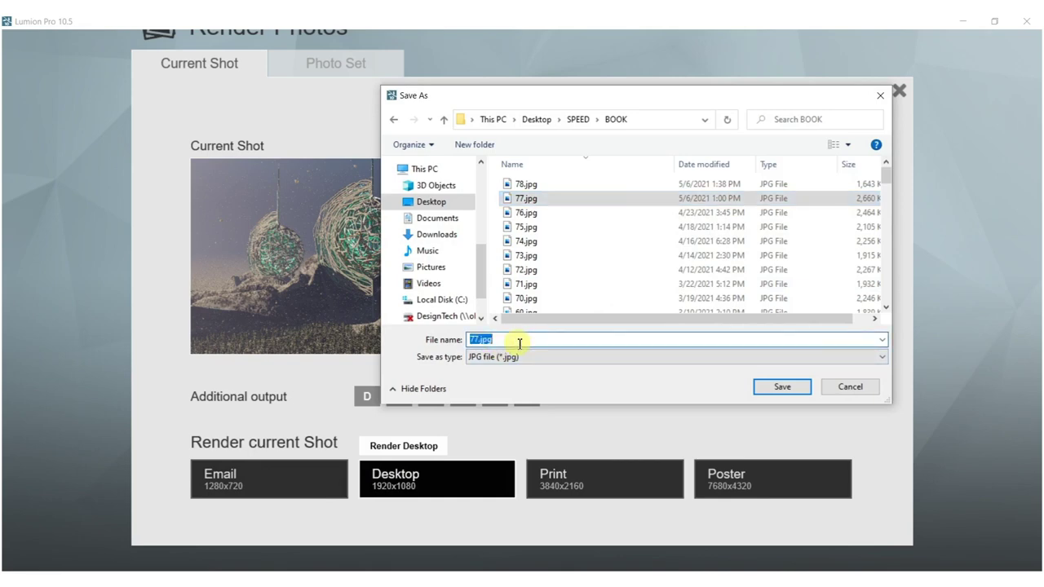
pyautogui.write('79')
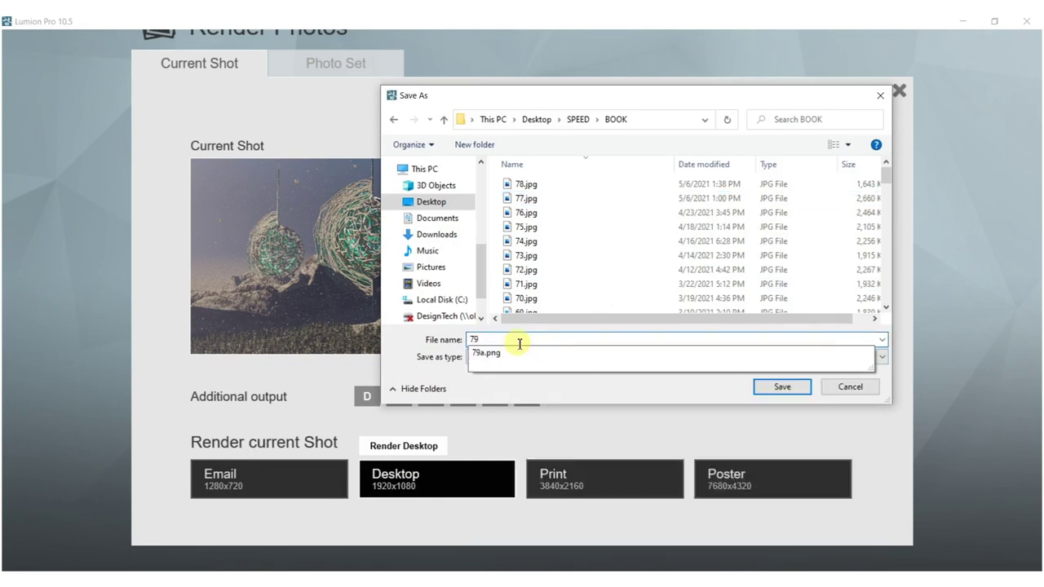
pyautogui.press('Return')
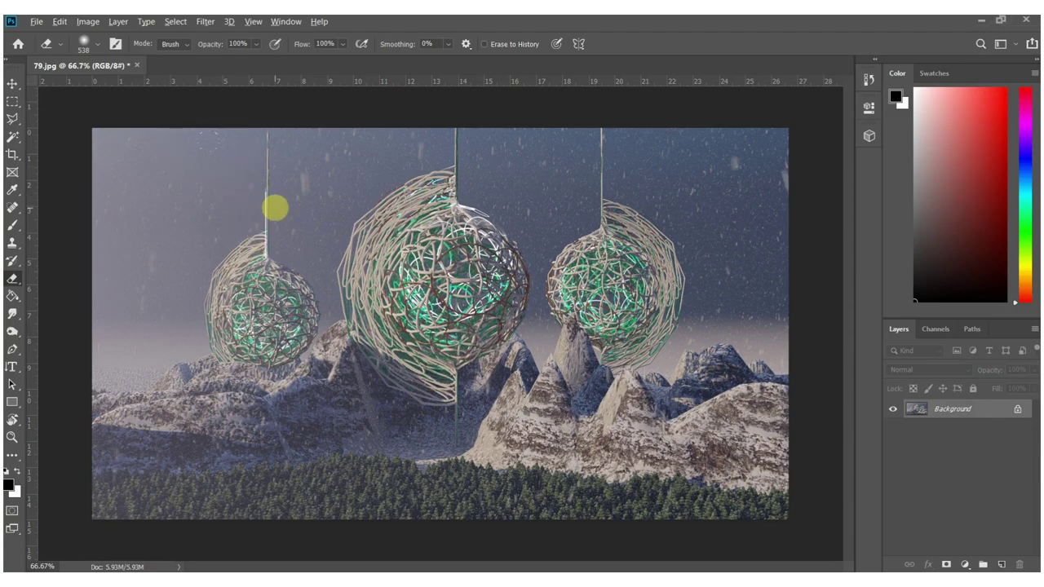
# Step: In Photoshop, apply Auto Tone and Auto Color to the rendered image 79.jpg
pyautogui.click(87, 21)
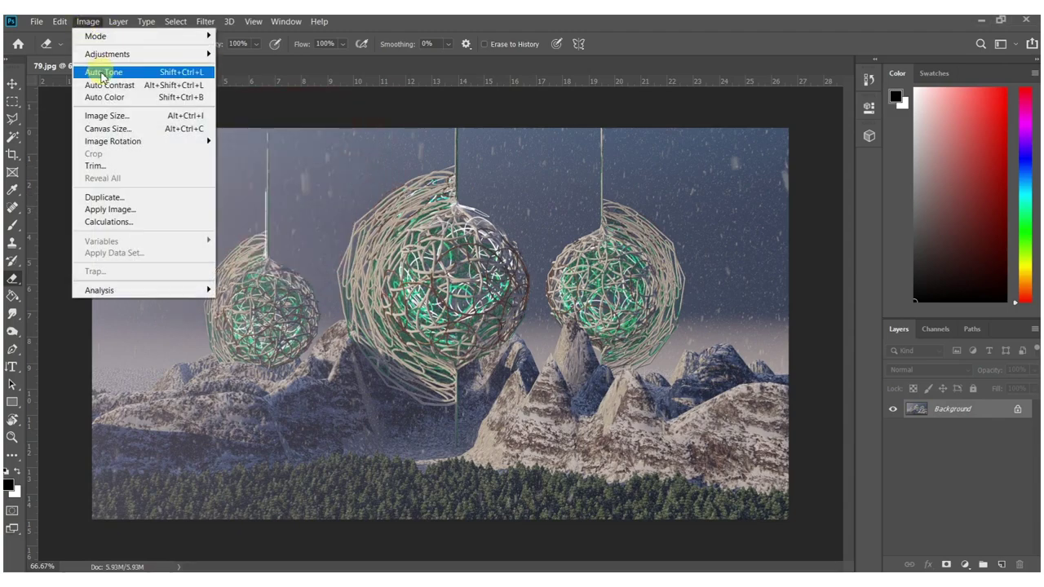
pyautogui.click(102, 74)
pyautogui.click(88, 21)
pyautogui.click(103, 97)
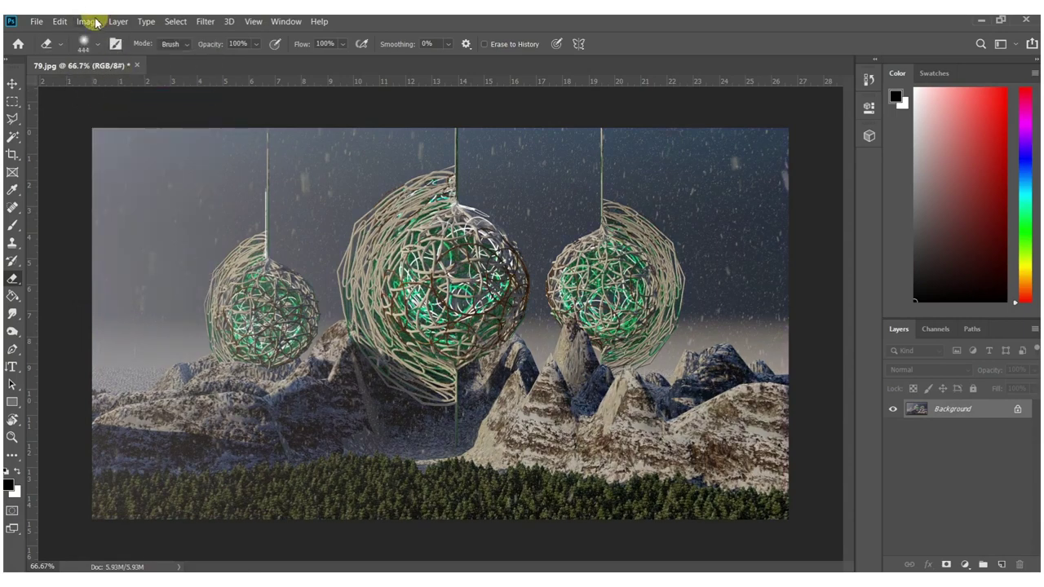
# Step: Dodge the midtones of the spheres, mountains and forest at 32% exposure, using a smaller soft brush of 344 px for the forest
pyautogui.keyDown('alt'); pyautogui.moveTo(273, 304); pyautogui.dragTo(310, 304, button='right'); pyautogui.keyUp('alt')
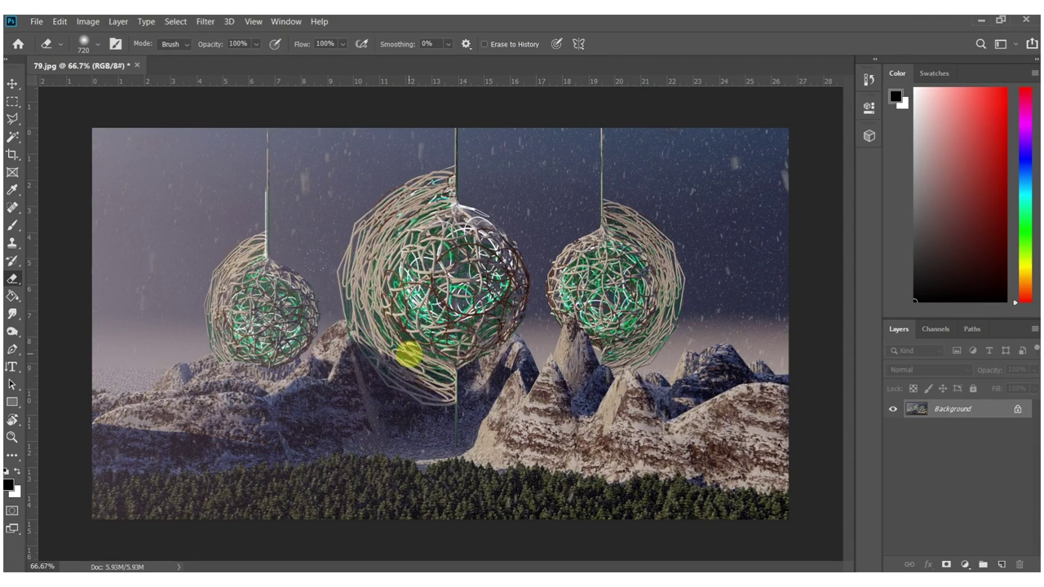
pyautogui.press('o')
pyautogui.moveTo(398, 328)
pyautogui.mouseDown()
pyautogui.moveTo(417, 245)
pyautogui.moveTo(468, 355)
pyautogui.moveTo(466, 434)
pyautogui.moveTo(647, 334)
pyautogui.moveTo(661, 270)
pyautogui.moveTo(643, 269)
pyautogui.moveTo(643, 310)
pyautogui.mouseUp()
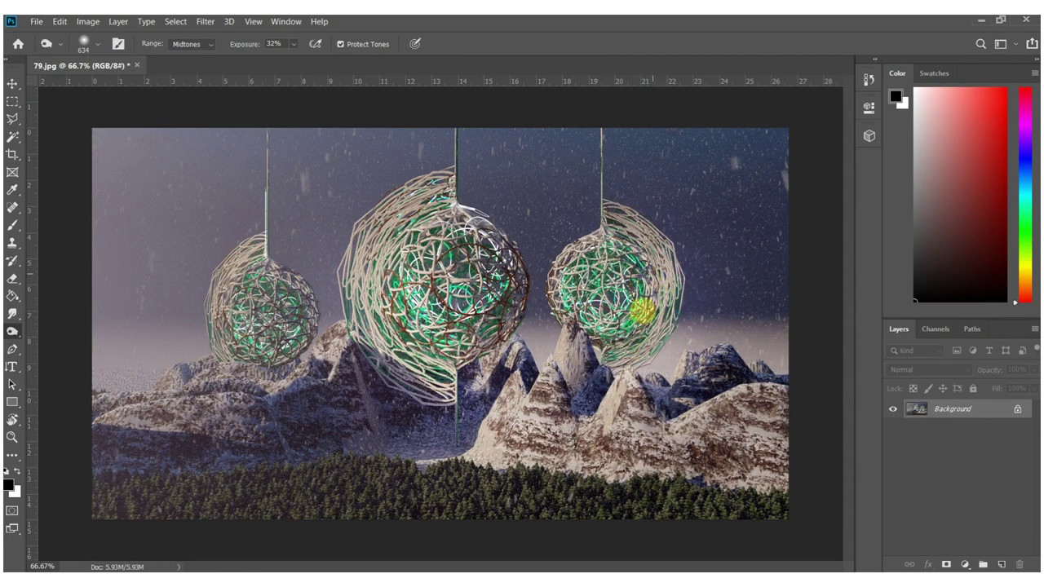
pyautogui.moveTo(260, 325)
pyautogui.mouseDown()
pyautogui.moveTo(193, 384)
pyautogui.moveTo(392, 408)
pyautogui.moveTo(364, 400)
pyautogui.moveTo(299, 412)
pyautogui.moveTo(496, 397)
pyautogui.moveTo(784, 427)
pyautogui.moveTo(634, 461)
pyautogui.mouseUp()
pyautogui.keyDown('alt'); pyautogui.moveTo(563, 500); pyautogui.dragTo(520, 477, button='right'); pyautogui.keyUp('alt')
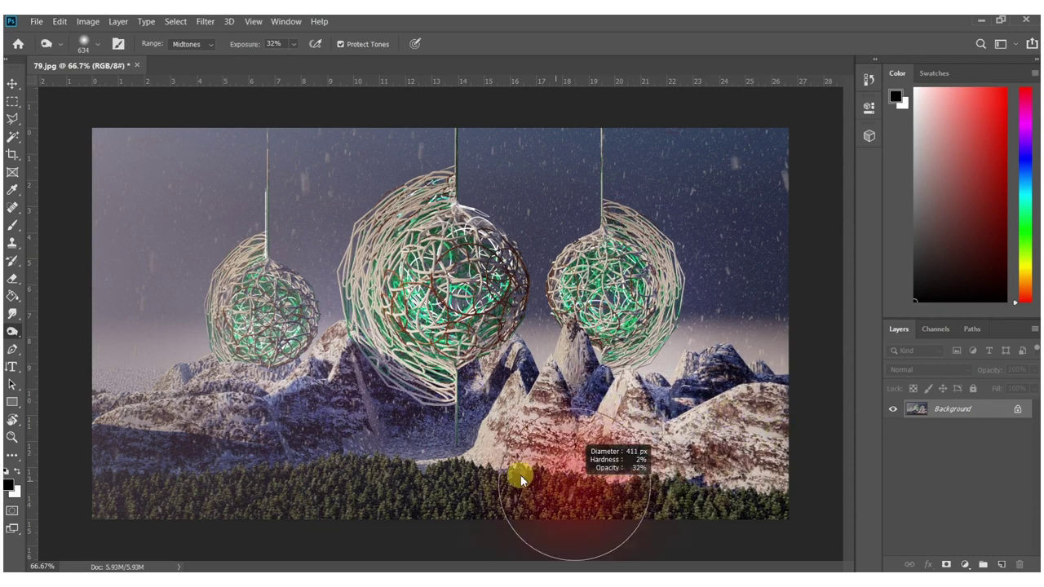
pyautogui.moveTo(514, 501)
pyautogui.mouseDown()
pyautogui.moveTo(303, 519)
pyautogui.moveTo(190, 513)
pyautogui.mouseUp()
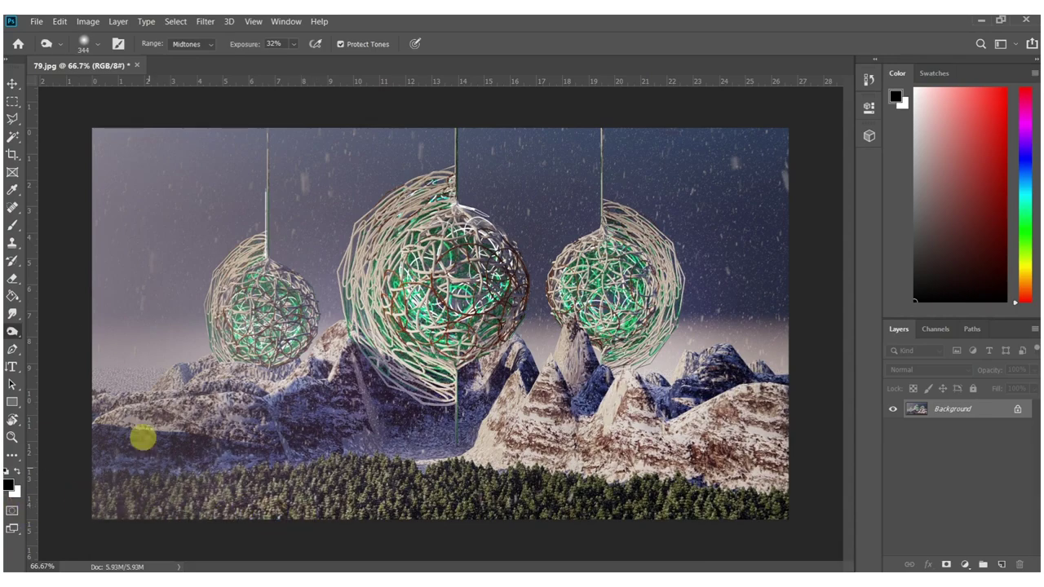
# Step: Outline a polygonal lasso selection around the low sky and snowy horizon beside the far-left mountain, following the ridge's edge
pyautogui.keyDown('alt'); pyautogui.scroll(5, 101, 363); pyautogui.keyUp('alt')
pyautogui.moveTo(373, 378); pyautogui.dragTo(666, 349)
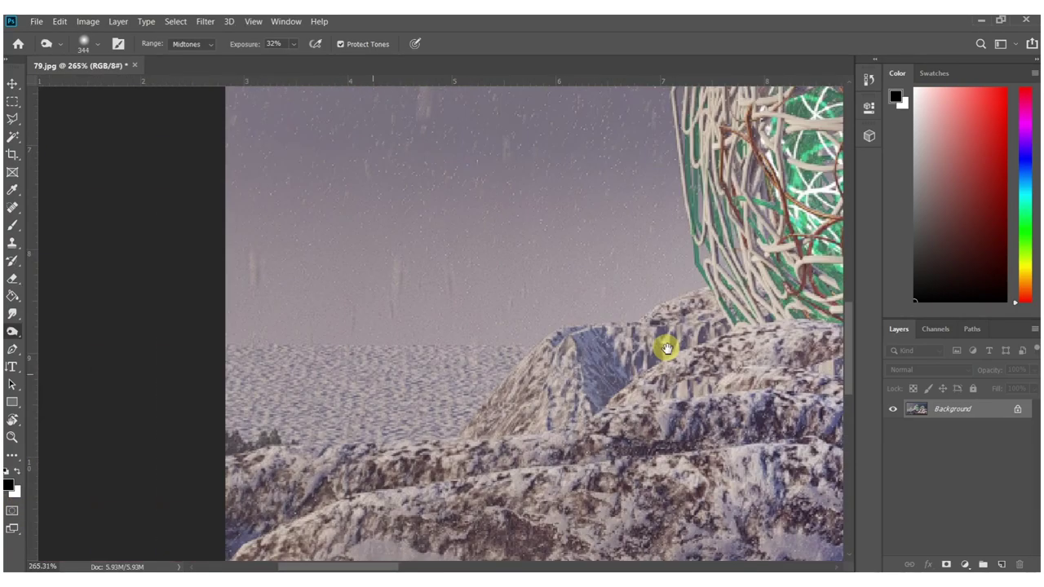
pyautogui.press('l')
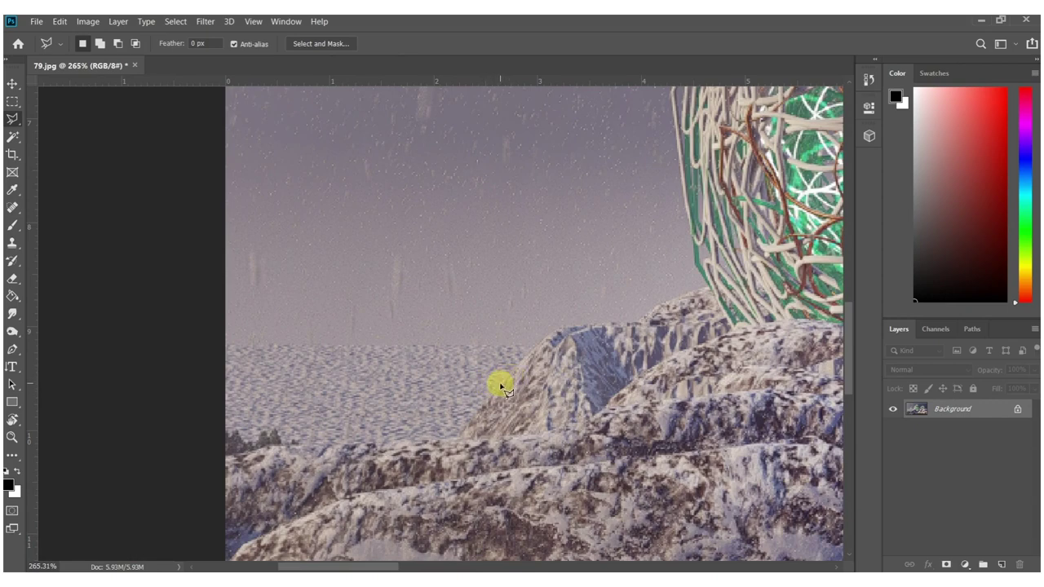
pyautogui.click(517, 346)
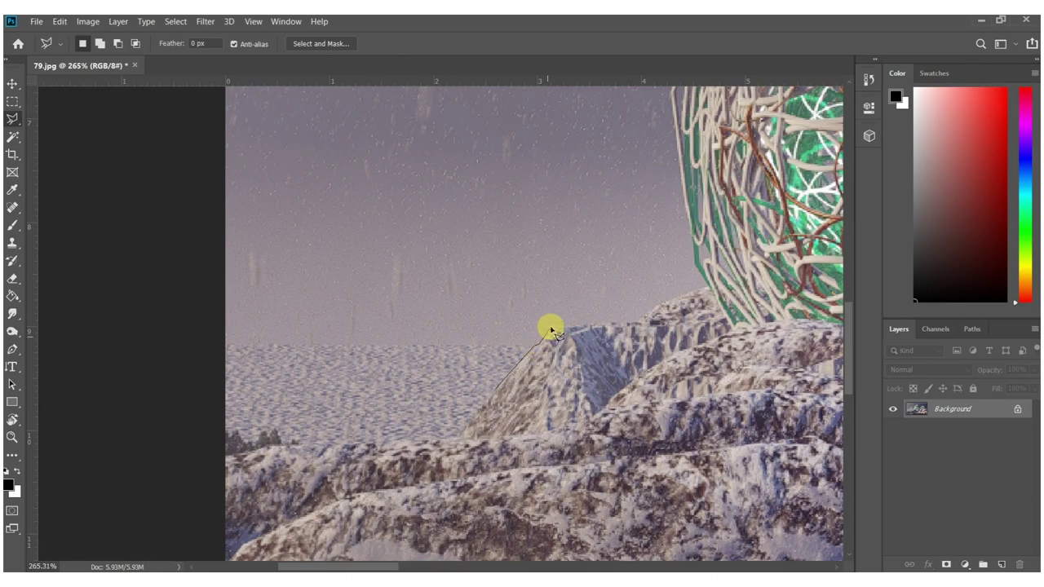
pyautogui.click(578, 319)
pyautogui.click(617, 262)
pyautogui.click(527, 194)
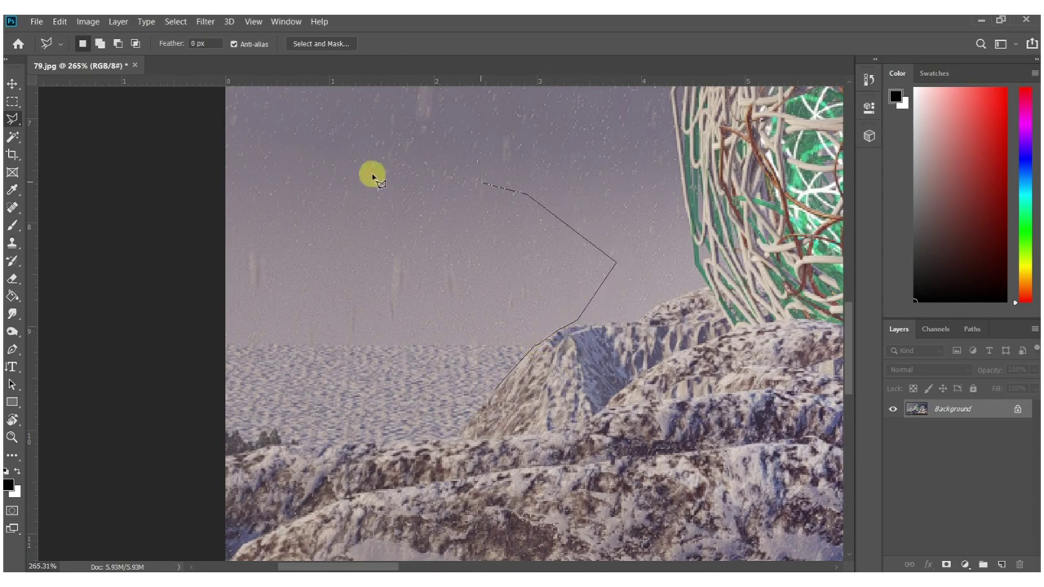
pyautogui.click(77, 201)
pyautogui.click(35, 310)
pyautogui.click(333, 452)
pyautogui.click(336, 414)
pyautogui.click(453, 390)
pyautogui.doubleClick(576, 399)
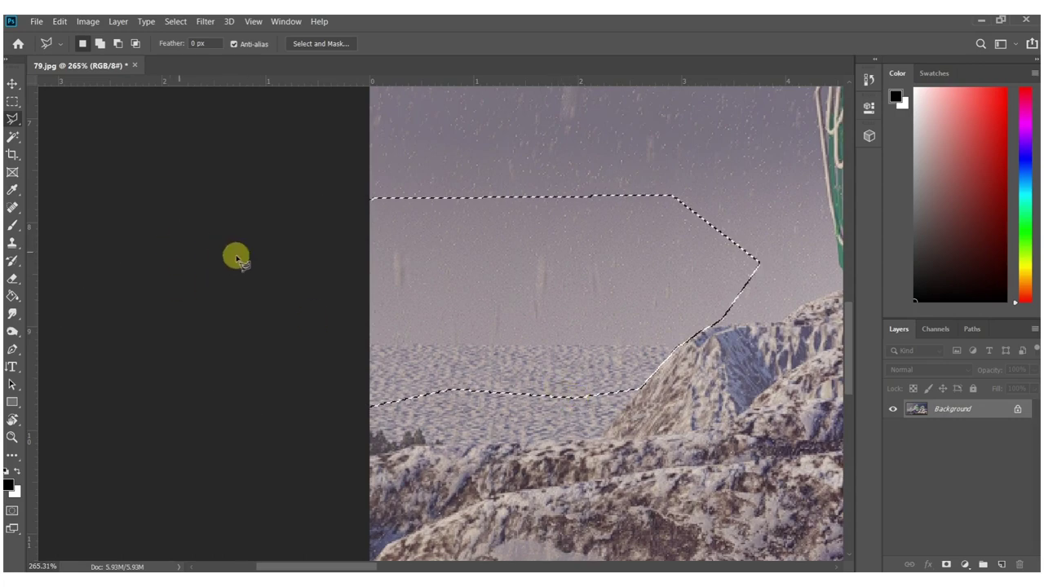
# Step: Try painting soft white haze over the selected horizon on the background with 149 px and 106 px brushes, undoing each attempt
pyautogui.press('b')
pyautogui.keyDown('alt'); pyautogui.moveTo(397, 288); pyautogui.dragTo(12, 284, button='right'); pyautogui.keyUp('alt')
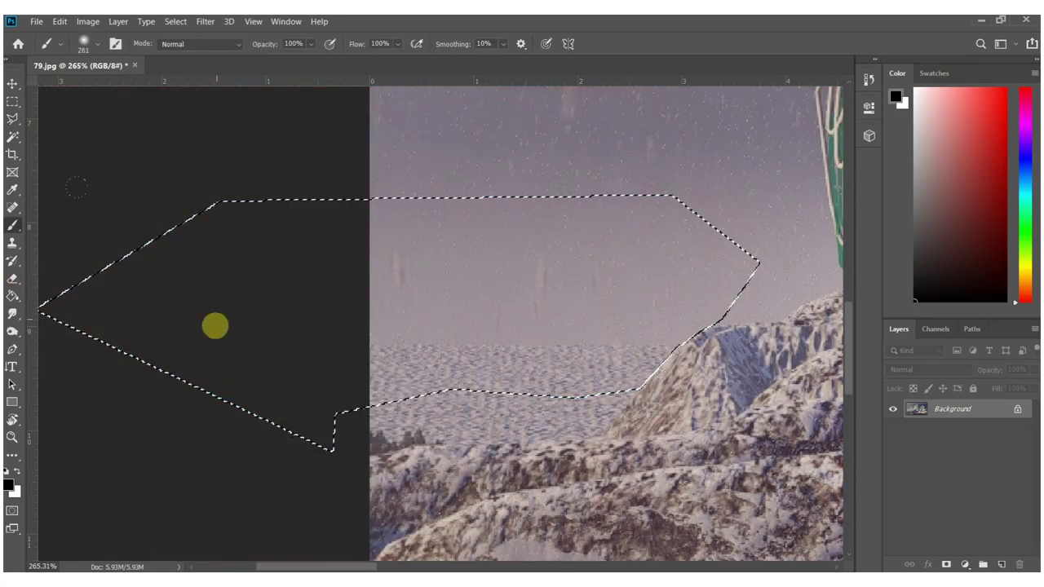
pyautogui.press('x')
pyautogui.moveTo(373, 310)
pyautogui.keyDown('alt'); pyautogui.mouseDown(button='right')
pyautogui.moveTo(373, 331)
pyautogui.moveTo(287, 326)
pyautogui.mouseUp(button='right'); pyautogui.keyUp('alt')
pyautogui.moveTo(286, 326); pyautogui.dragTo(451, 448)
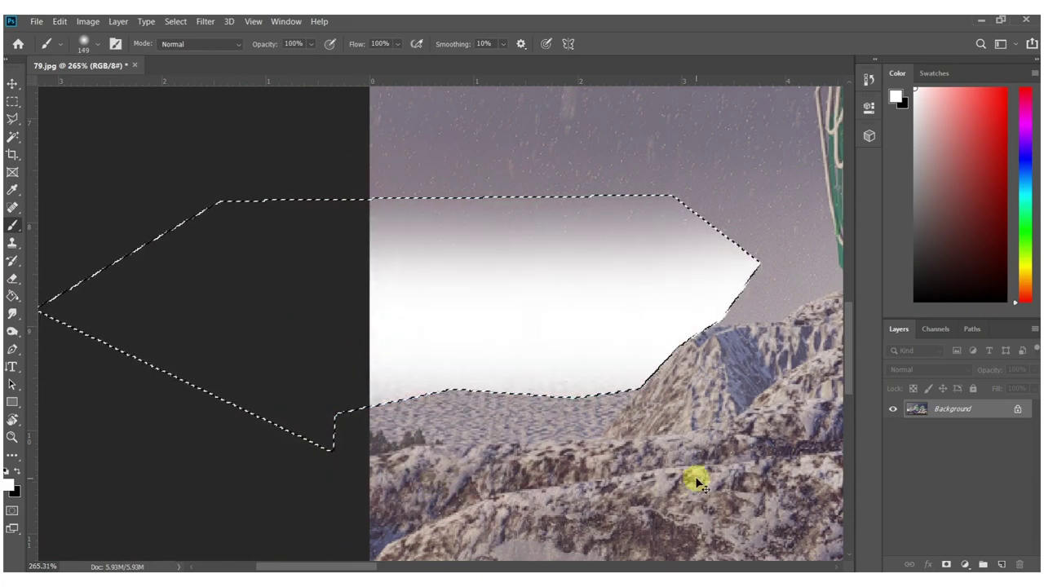
pyautogui.hotkey('ctrl', 'z')
pyautogui.keyDown('alt'); pyautogui.moveTo(650, 328); pyautogui.dragTo(579, 319, button='right'); pyautogui.keyUp('alt')
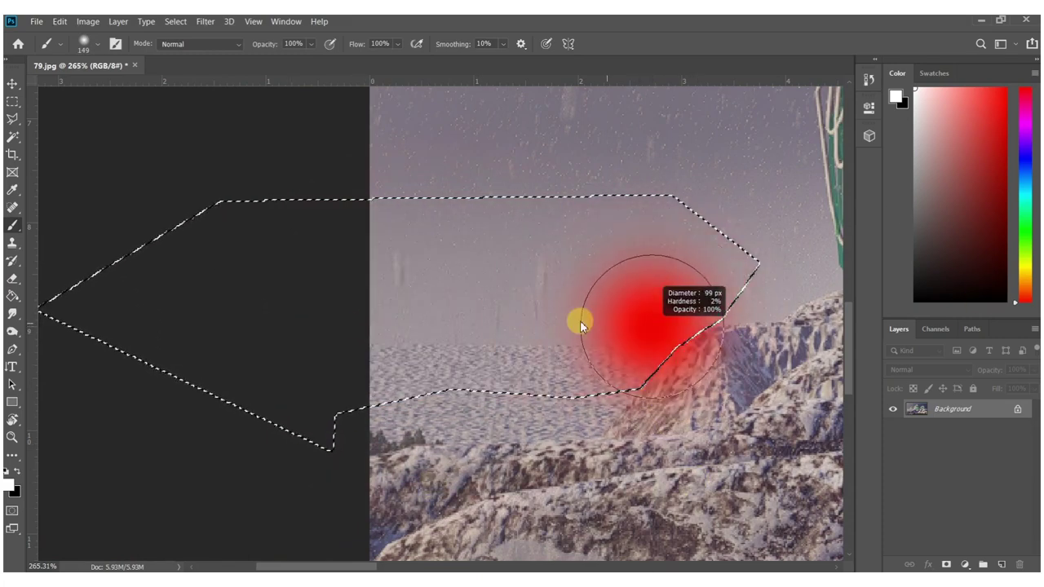
pyautogui.moveTo(636, 329)
pyautogui.mouseDown()
pyautogui.moveTo(662, 317)
pyautogui.moveTo(579, 259)
pyautogui.mouseUp()
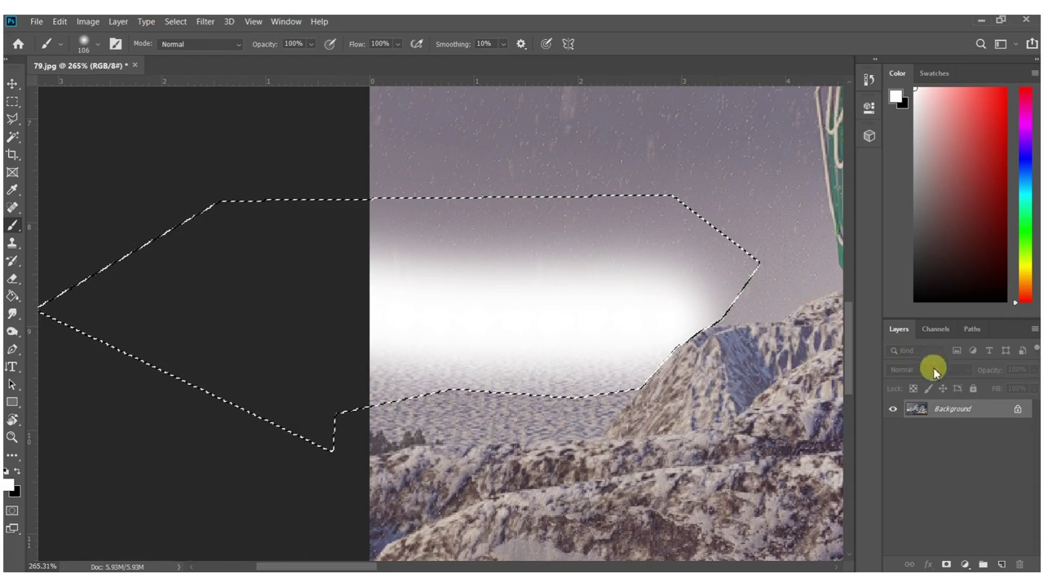
pyautogui.hotkey('ctrl', '0')
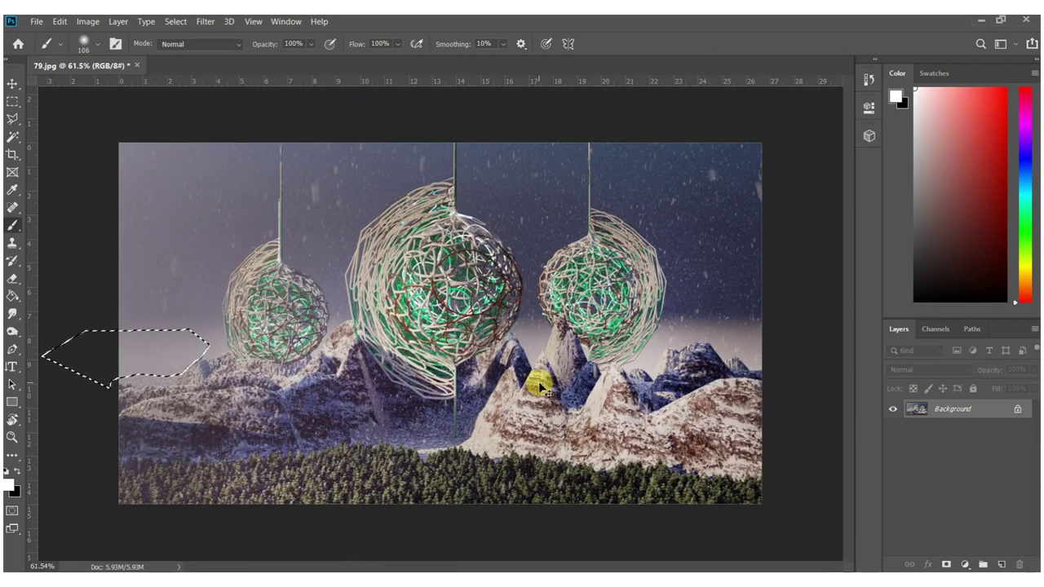
# Step: Add a new layer, paint the selected horizon with the grey haze colour sampled from the sky, and clear the selection
pyautogui.hotkey('ctrl', 'shift', 'n')
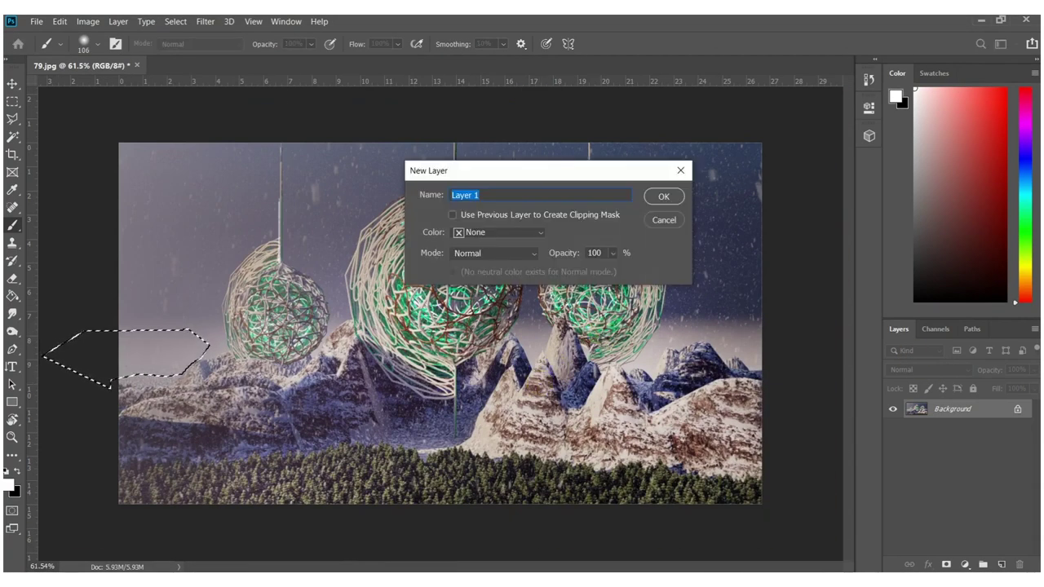
pyautogui.press('Return')
pyautogui.keyDown('alt'); pyautogui.scroll(5, 137, 357); pyautogui.keyUp('alt')
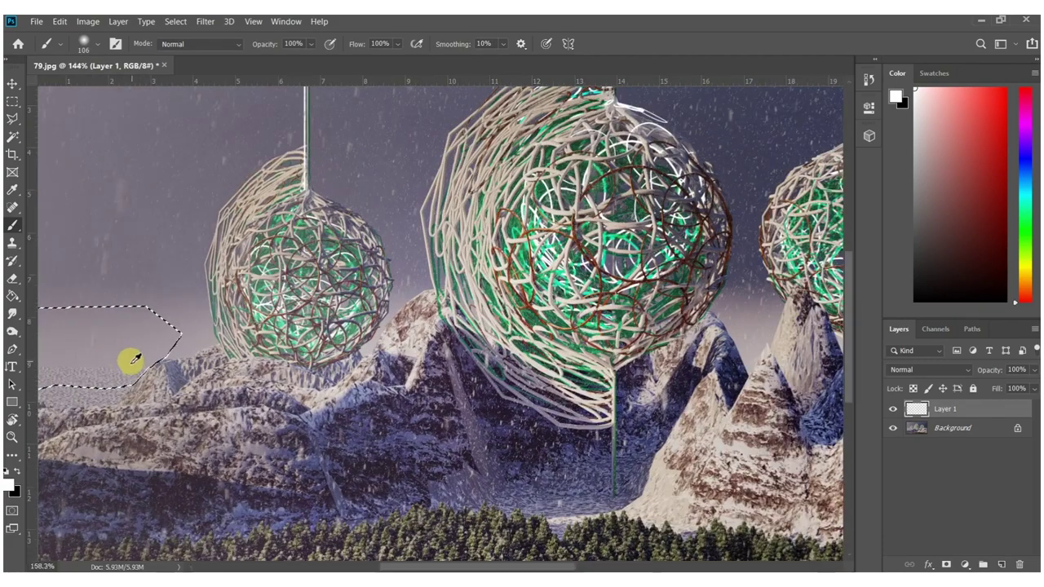
pyautogui.keyDown('ctrl'); pyautogui.scroll(2, 123, 361); pyautogui.keyUp('ctrl')
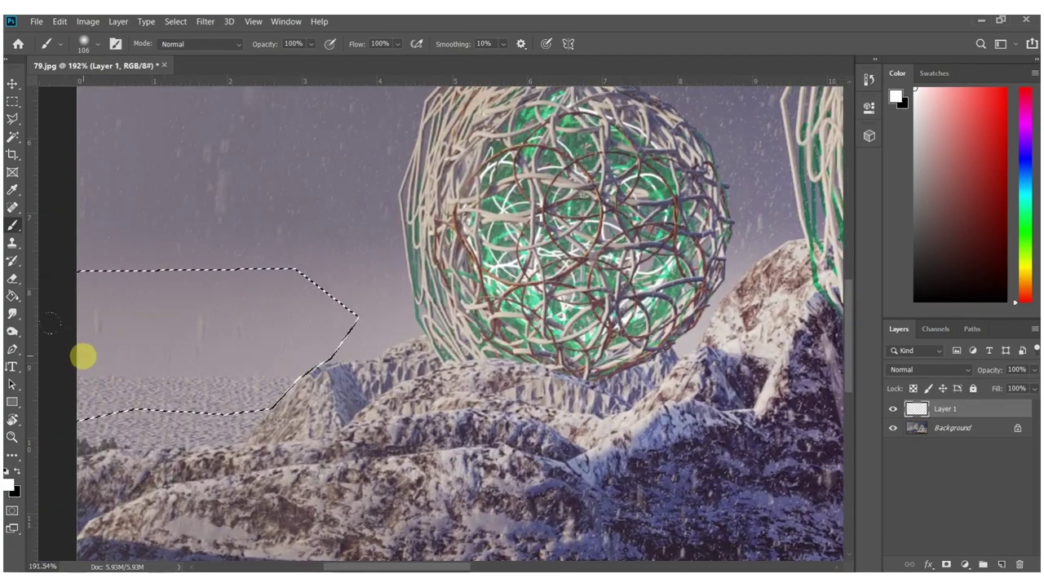
pyautogui.keyDown('alt'); pyautogui.click(90, 356); pyautogui.keyUp('alt')
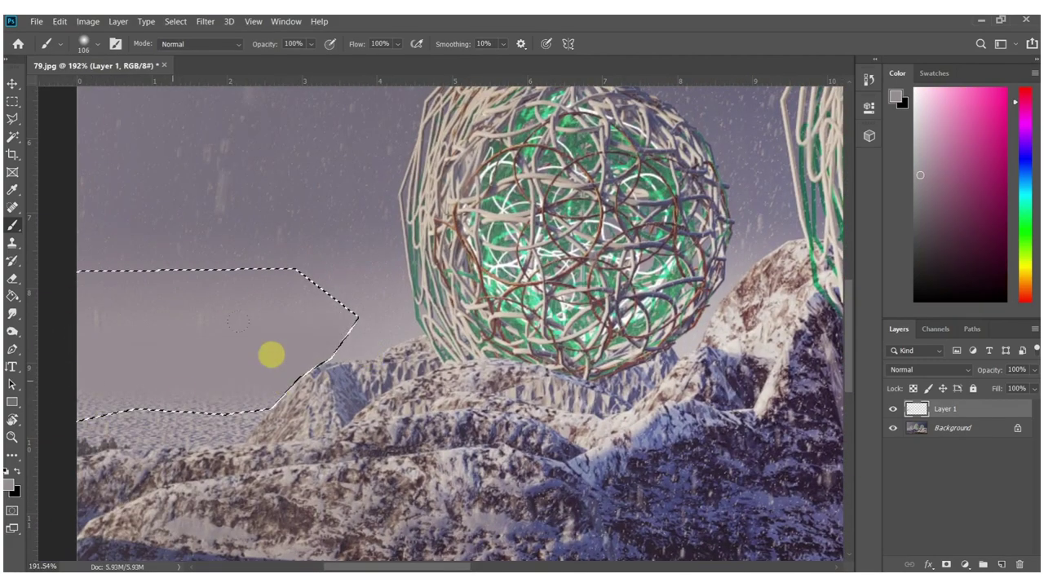
pyautogui.press('m')
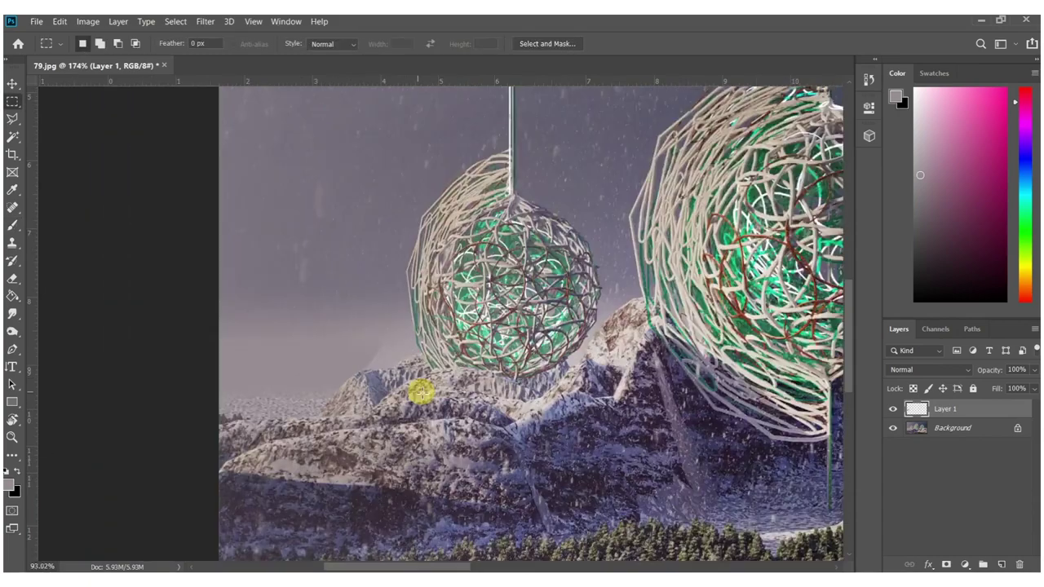
# Step: Soften the hard edges of the painted haze on Layer 1 beside the left mountain with a soft 106 px eraser
pyautogui.keyDown('alt'); pyautogui.scroll(-5, 423, 393); pyautogui.keyUp('alt')
pyautogui.keyDown('alt'); pyautogui.scroll(6, 745, 396); pyautogui.keyUp('alt')
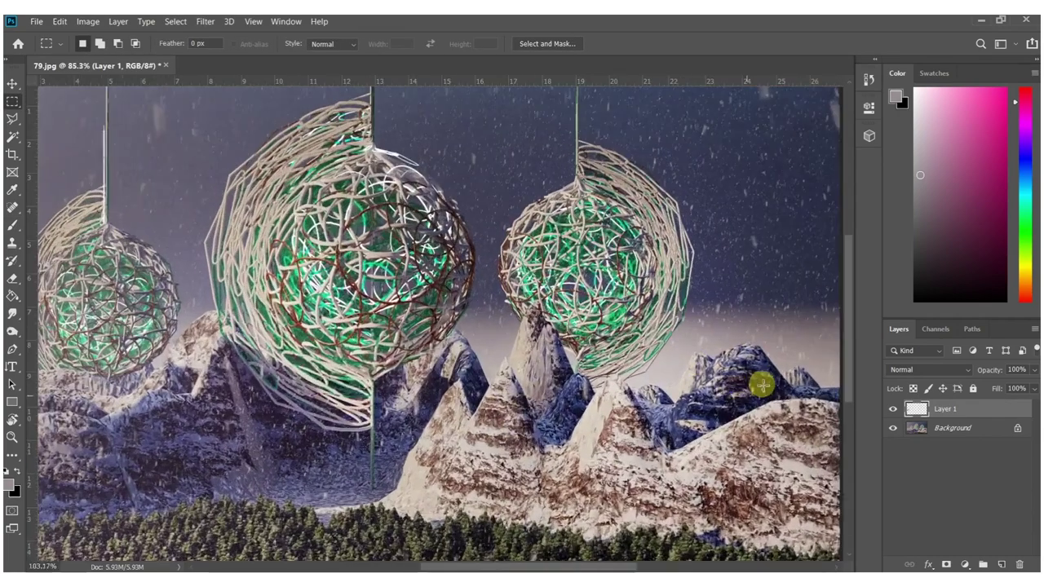
pyautogui.keyDown('alt'); pyautogui.scroll(-3, 751, 377); pyautogui.keyUp('alt')
pyautogui.keyDown('alt'); pyautogui.scroll(4, 65, 368); pyautogui.keyUp('alt')
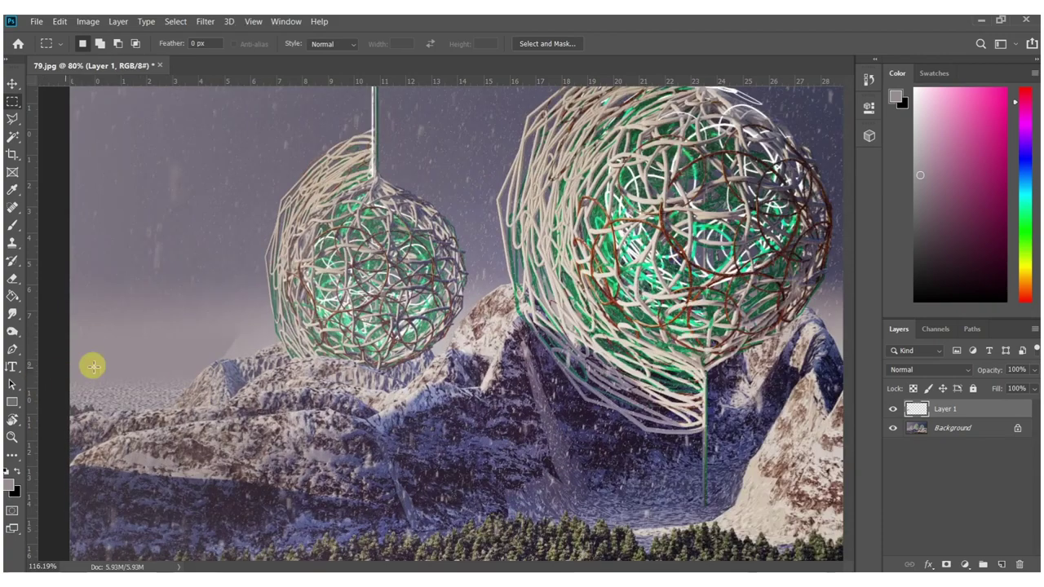
pyautogui.moveTo(137, 356); pyautogui.dragTo(326, 367)
pyautogui.press('e')
pyautogui.moveTo(413, 263)
pyautogui.keyDown('alt'); pyautogui.mouseDown(button='right')
pyautogui.moveTo(243, 331)
pyautogui.moveTo(180, 331)
pyautogui.mouseUp(button='right'); pyautogui.keyUp('alt')
pyautogui.keyDown('alt'); pyautogui.moveTo(526, 338); pyautogui.dragTo(540, 335, button='right'); pyautogui.keyUp('alt')
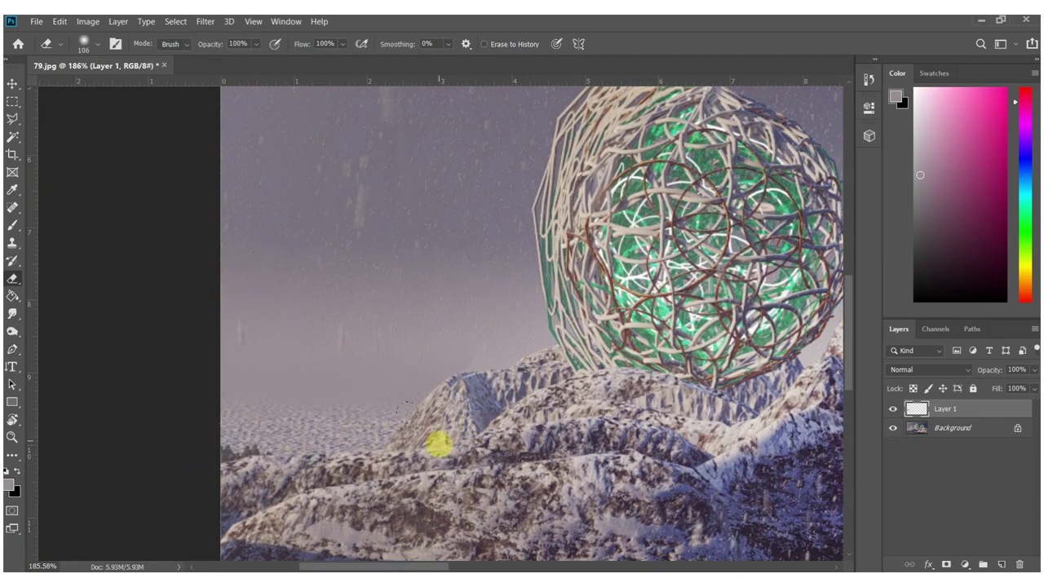
pyautogui.hotkey('ctrl', '0')
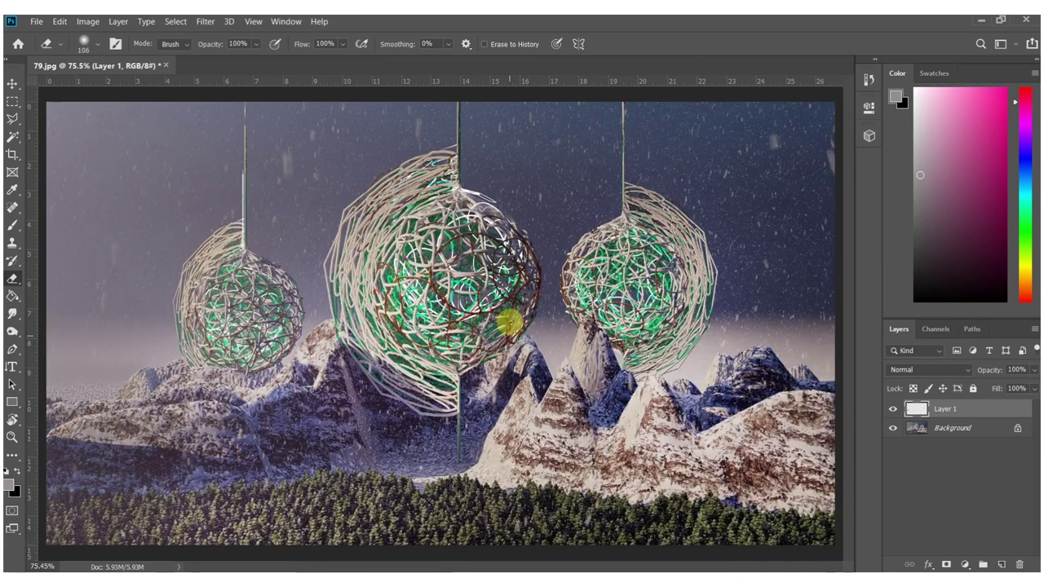
# Step: Flatten the image and duplicate the merged background as a new layer
pyautogui.press('m')
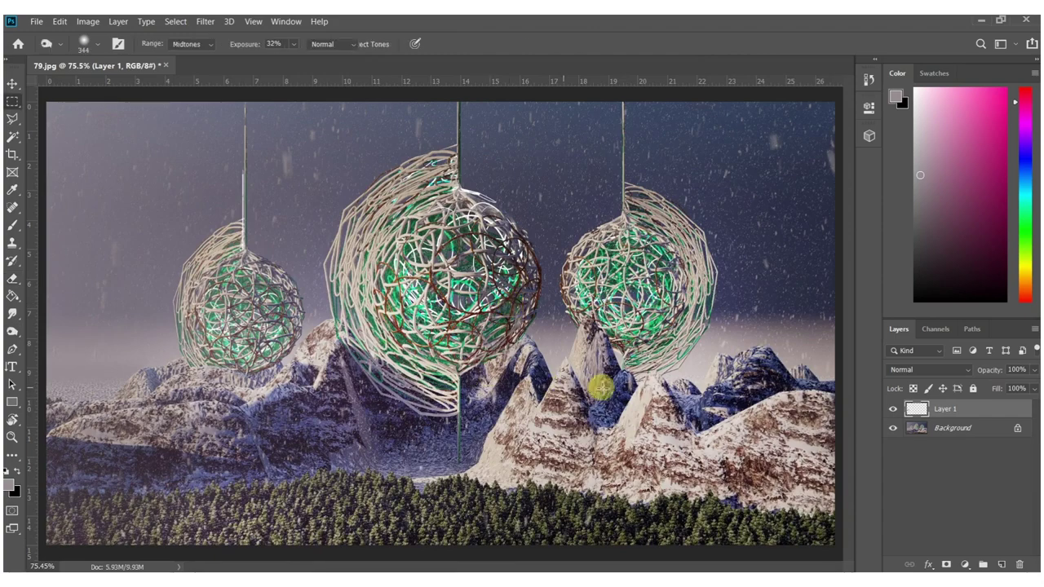
pyautogui.rightClick(942, 436)
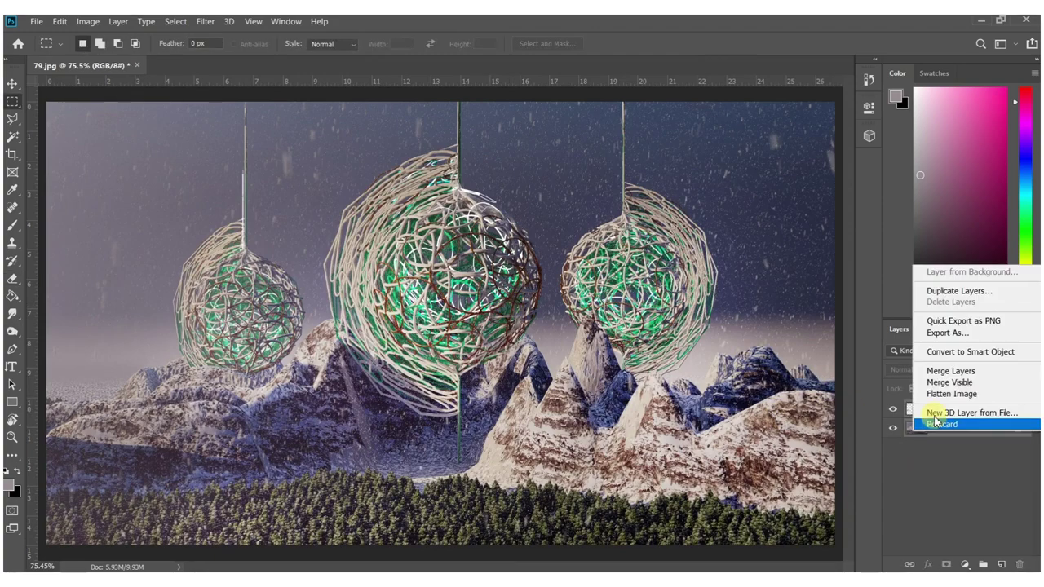
pyautogui.click(947, 393)
pyautogui.hotkey('ctrl', 'j')
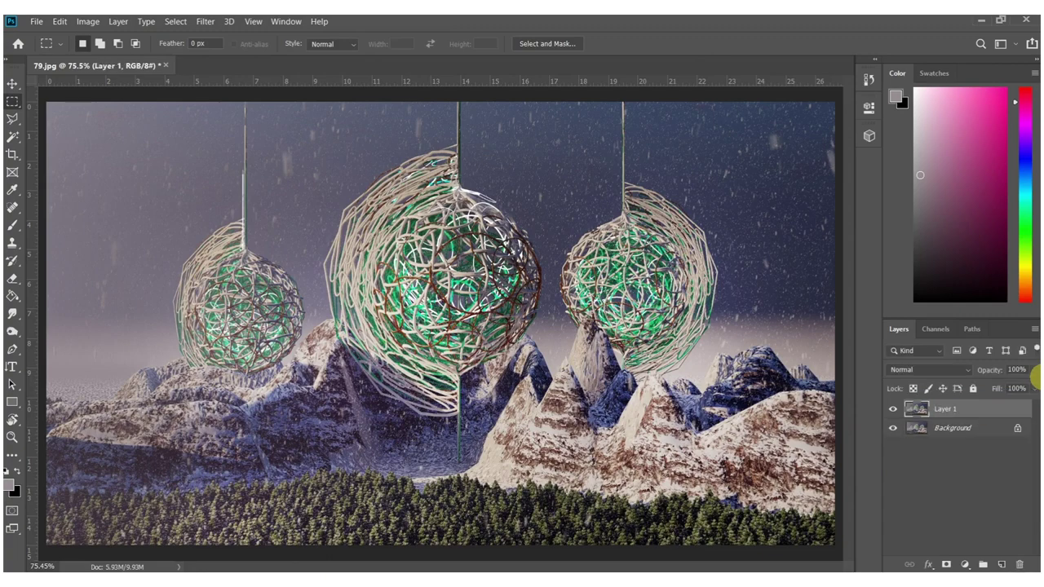
# Step: Adjust Layer 1's brightness to 18 and contrast to 21
pyautogui.click(86, 22)
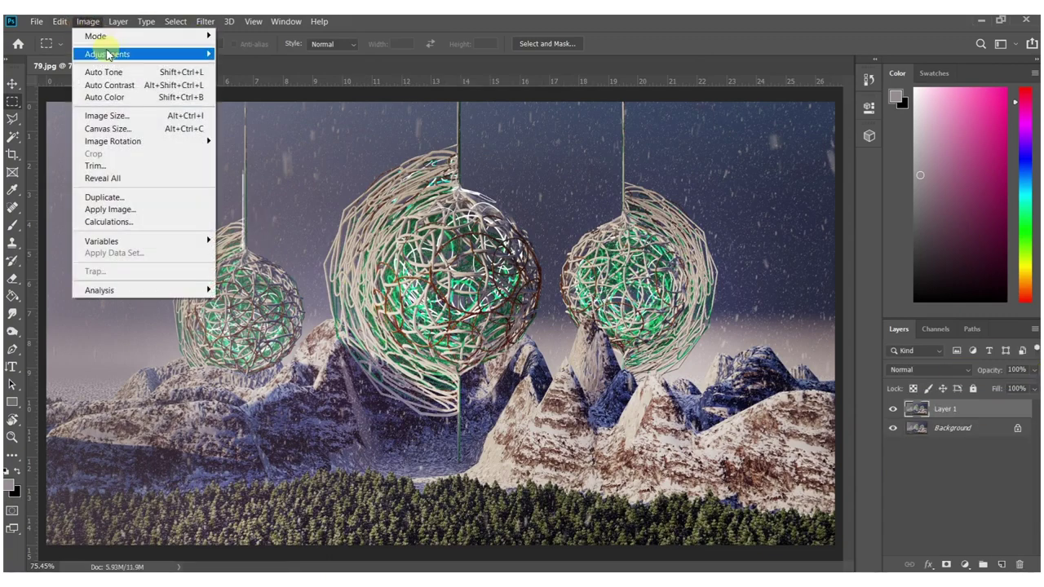
pyautogui.moveTo(130, 54)
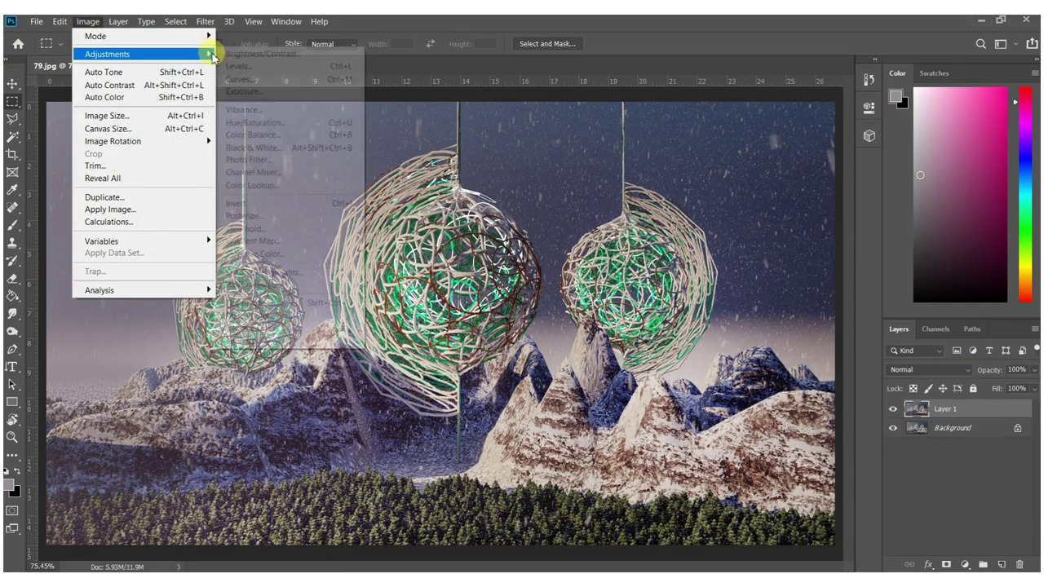
pyautogui.click(245, 53)
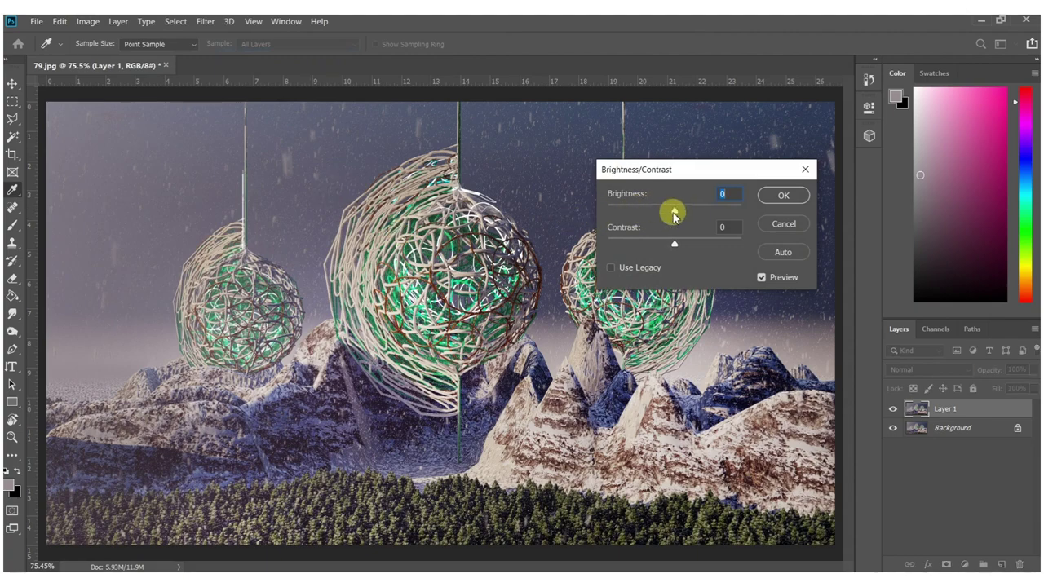
pyautogui.moveTo(678, 213); pyautogui.dragTo(684, 211)
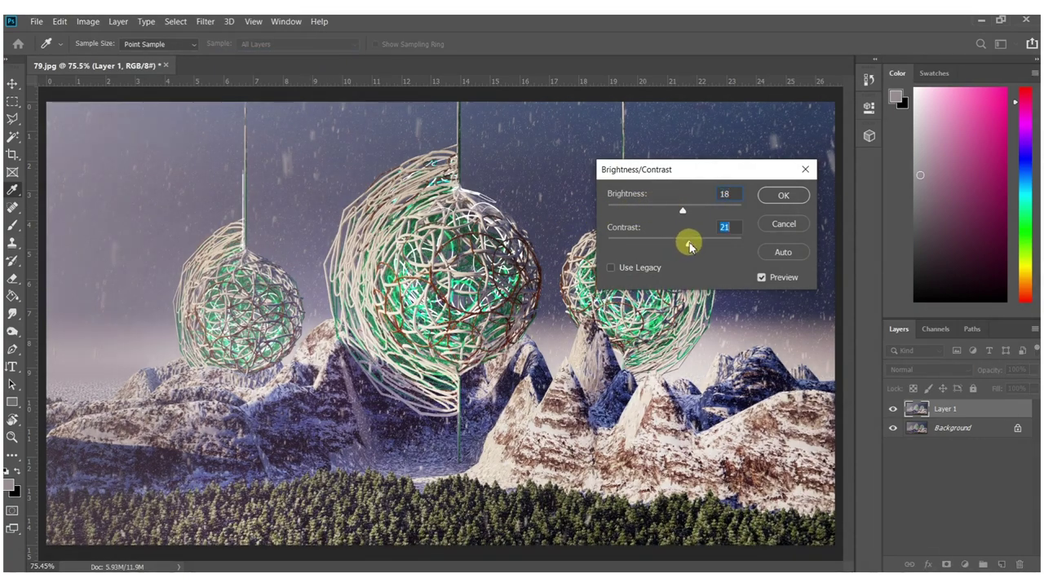
pyautogui.click(782, 197)
pyautogui.keyDown('alt'); pyautogui.scroll(-3, 543, 345); pyautogui.keyUp('alt')
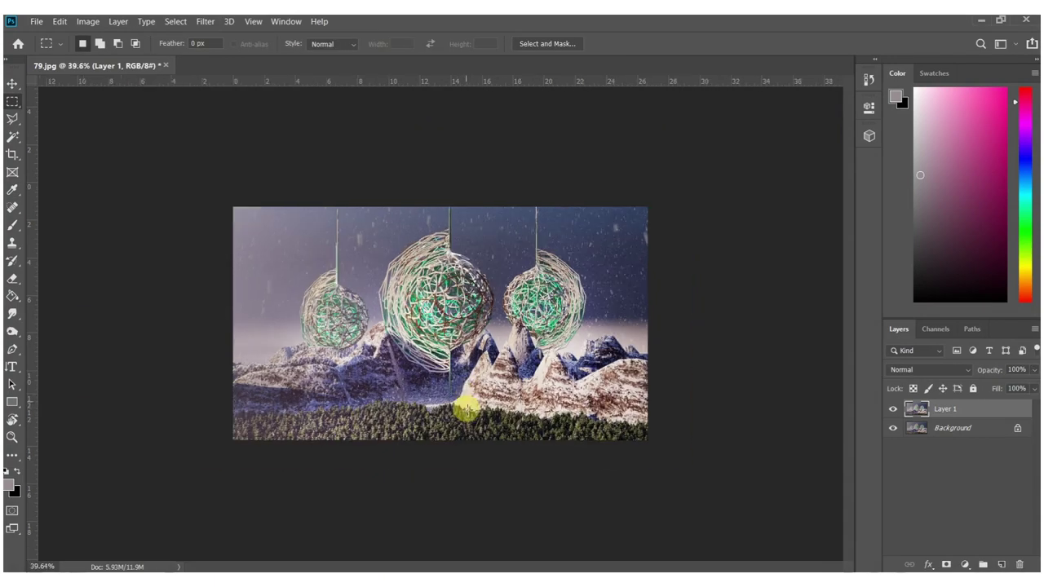
# Step: Lighten Layer 1 with the Dodge tool, using a soft 460 px brush on midtones at 32% exposure
pyautogui.press('o')
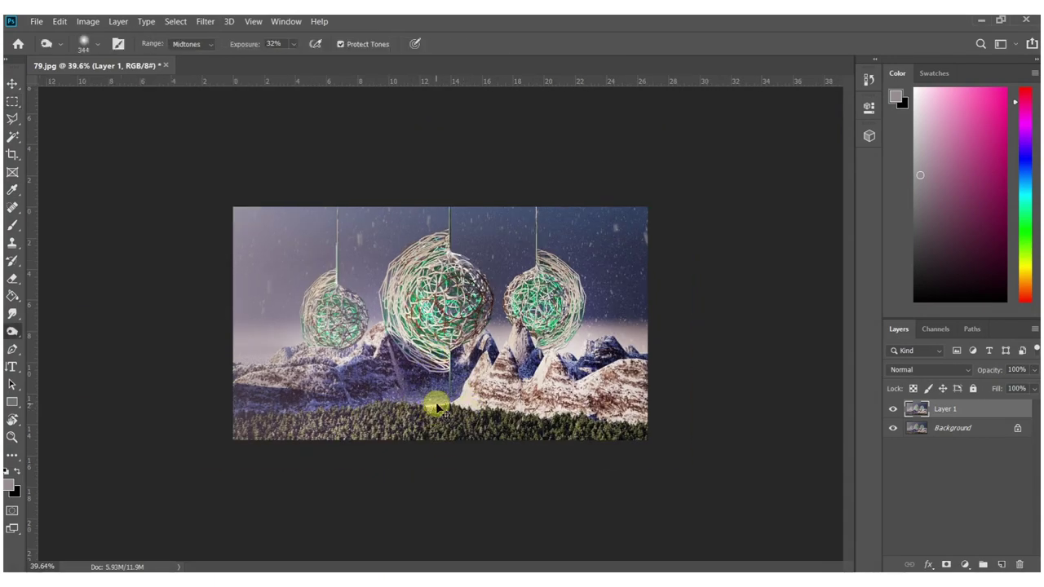
pyautogui.keyDown('alt'); pyautogui.scroll(2, 380, 433); pyautogui.keyUp('alt')
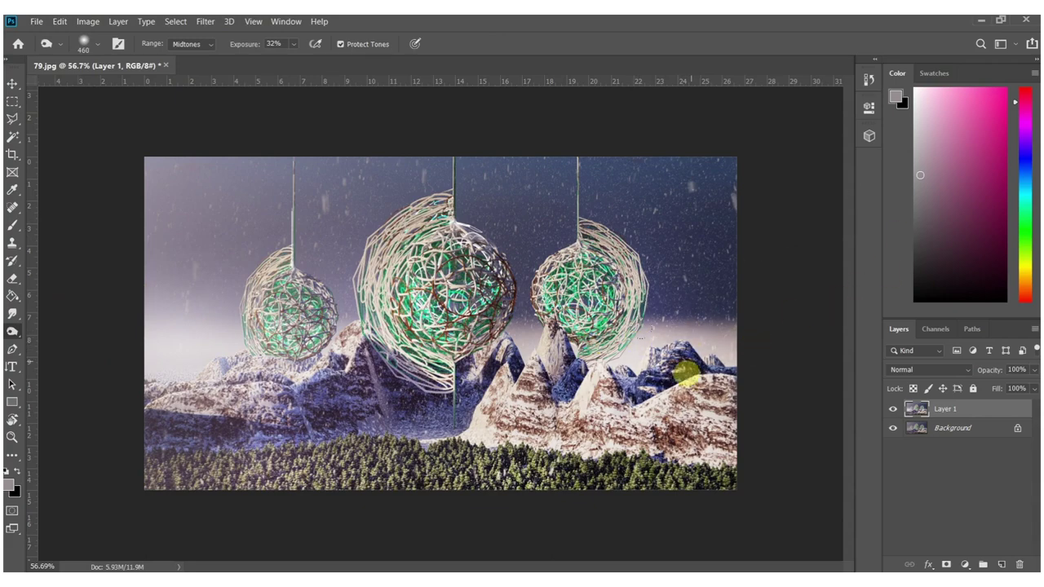
pyautogui.keyDown('alt'); pyautogui.scroll(3, 441, 292); pyautogui.keyUp('alt')
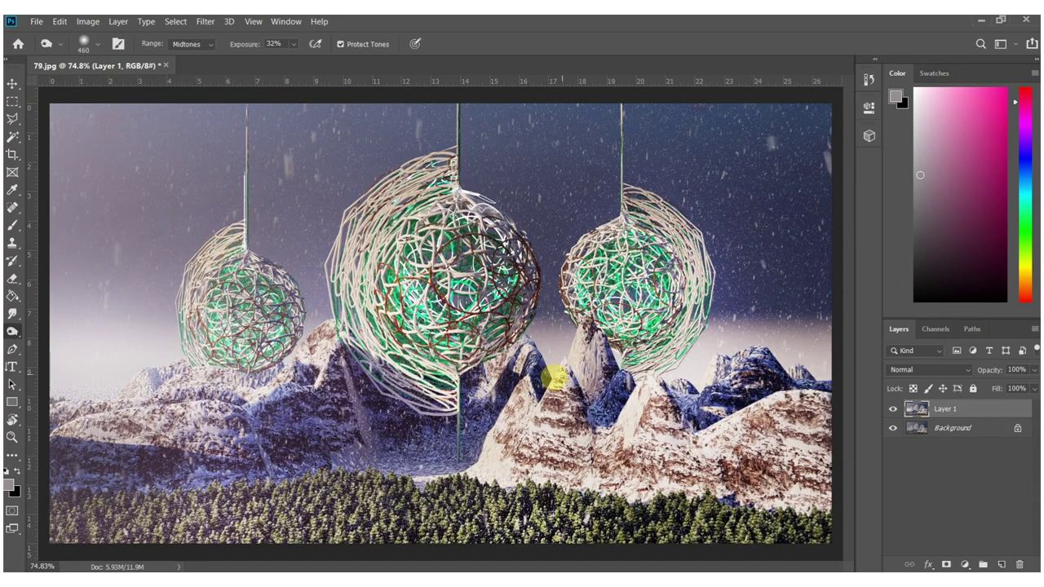
pyautogui.keyDown('alt'); pyautogui.scroll(-4, 531, 406); pyautogui.keyUp('alt')
# Step: Try the Auto Color and Auto Tone corrections on Layer 1
pyautogui.click(88, 22)
pyautogui.press('Escape')
pyautogui.click(88, 22)
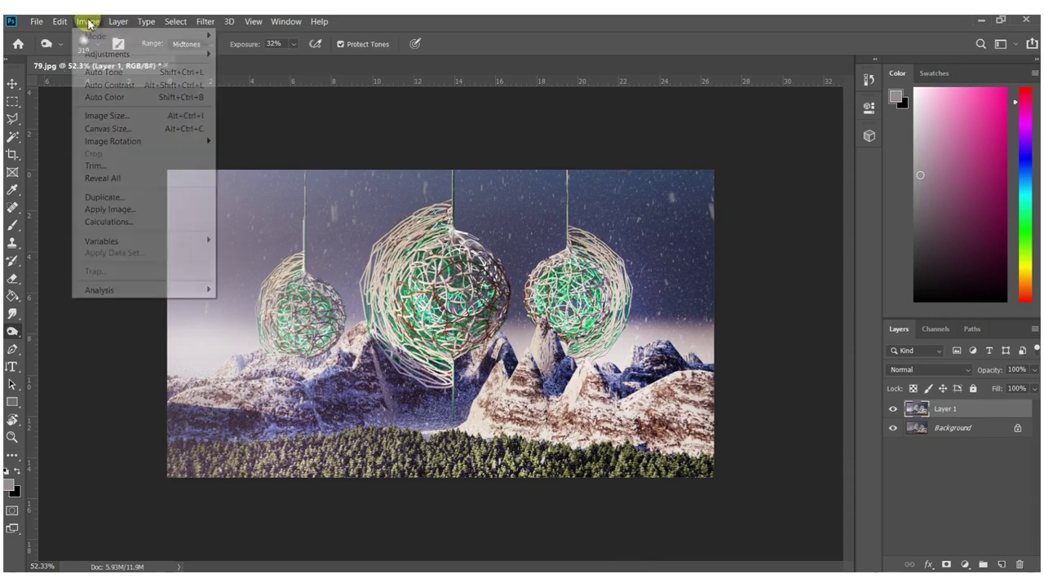
pyautogui.click(95, 97)
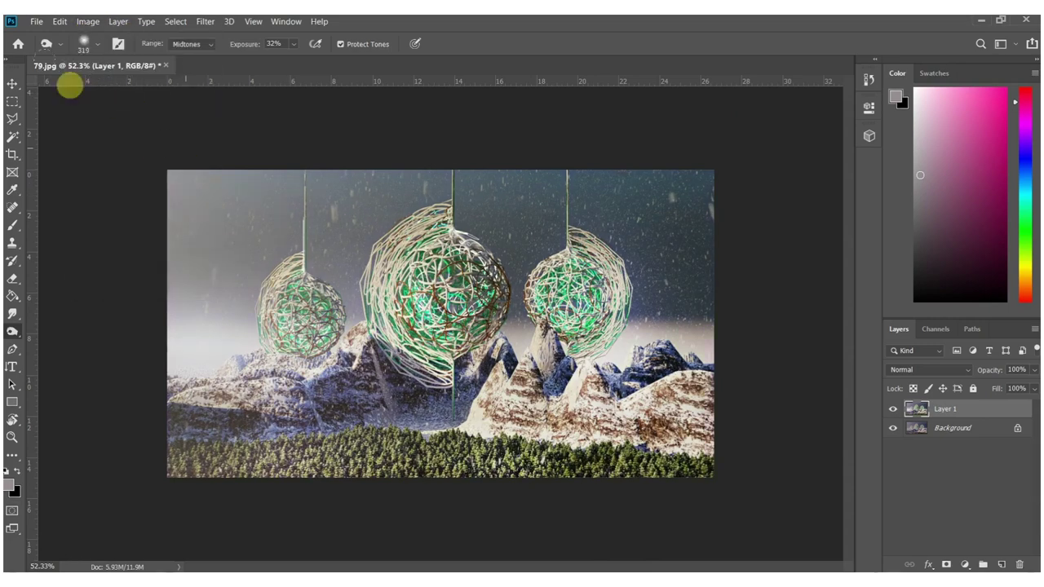
pyautogui.click(88, 21)
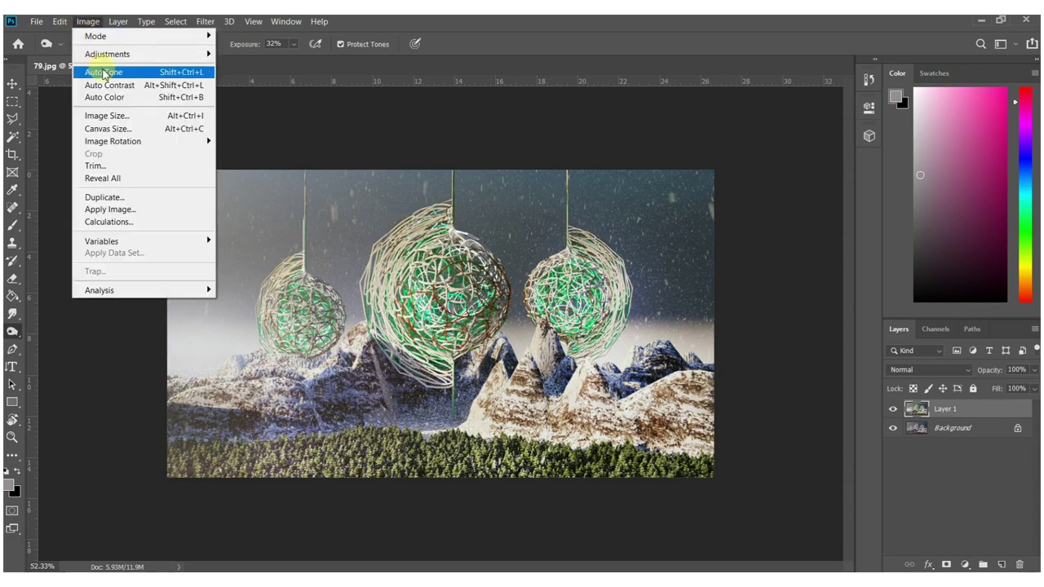
pyautogui.click(99, 68)
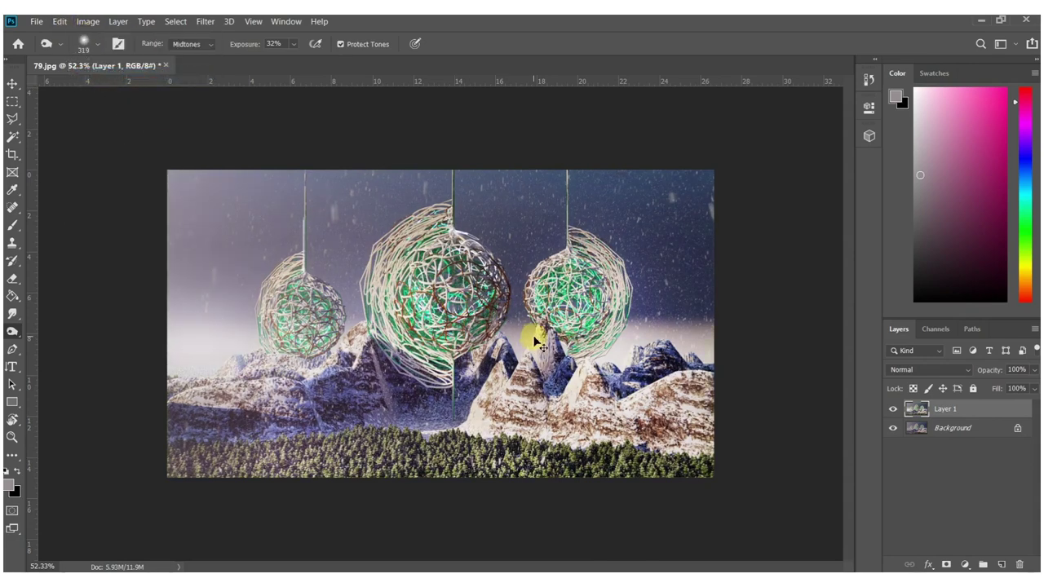
# Step: Flatten the image and add a new empty layer named Layer 1 in Normal mode
pyautogui.rightClick(950, 435)
pyautogui.click(946, 395)
pyautogui.hotkey('ctrl', 'shift', 'n')
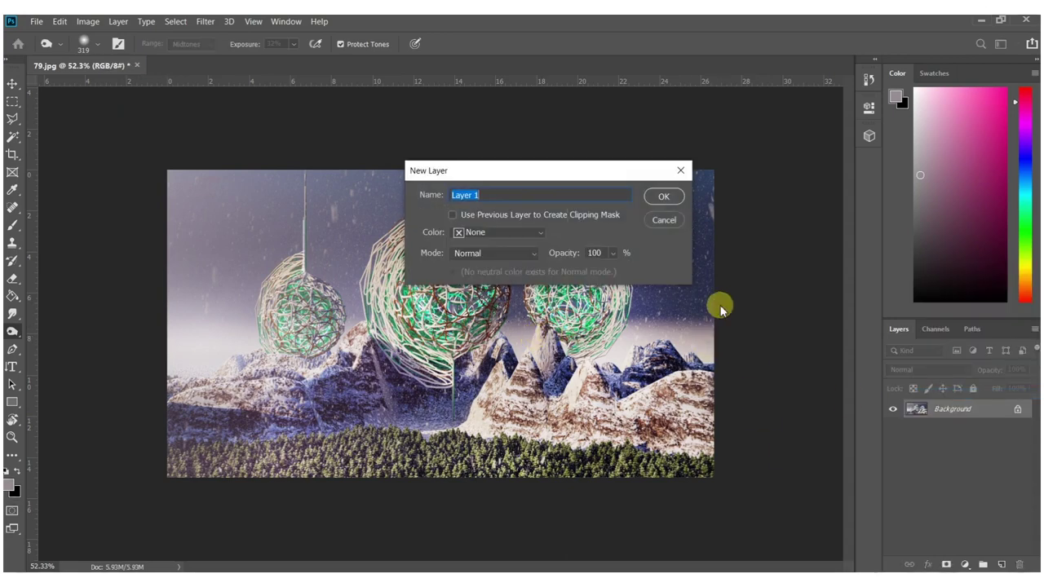
pyautogui.press('Return')
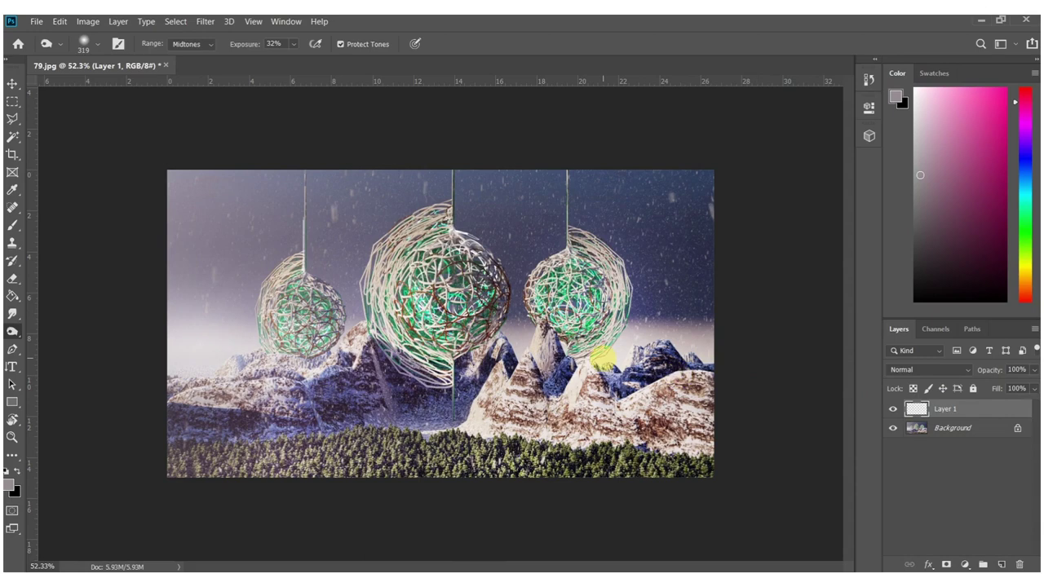
# Step: Paint black shading along the image's lower and upper edges on Layer 1 with a soft 476 px brush
pyautogui.press('b')
pyautogui.press('d')
pyautogui.keyDown('alt'); pyautogui.moveTo(243, 374); pyautogui.dragTo(340, 385, button='right'); pyautogui.keyUp('alt')
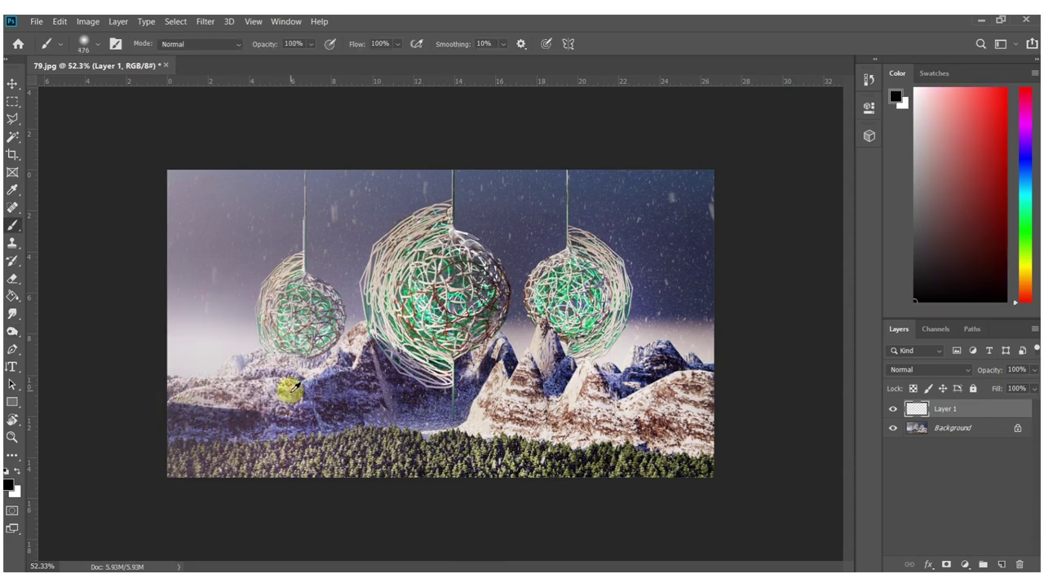
pyautogui.keyDown('alt'); pyautogui.scroll(-2, 261, 433); pyautogui.keyUp('alt')
pyautogui.moveTo(196, 482); pyautogui.dragTo(468, 497)
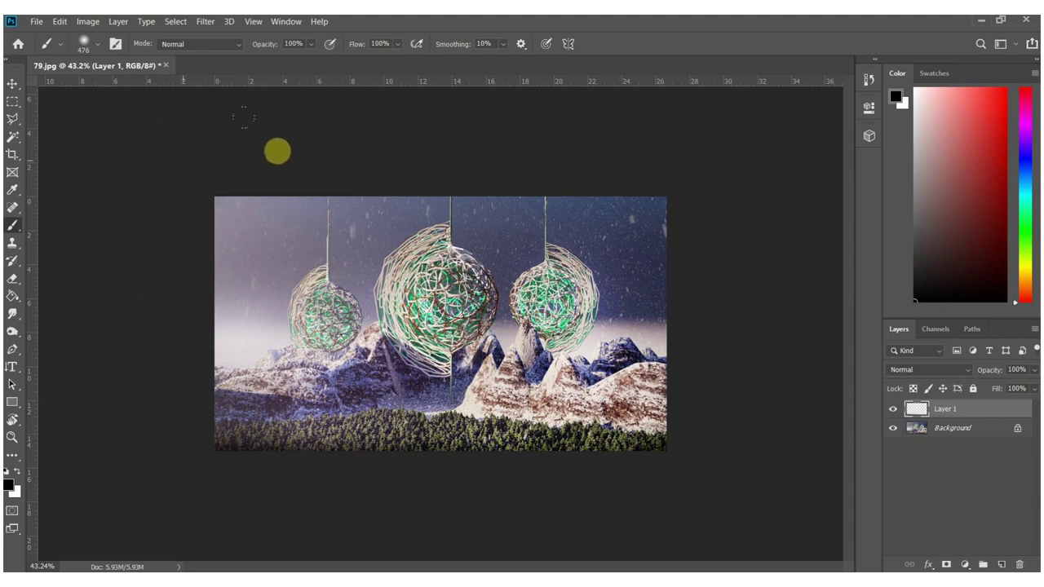
pyautogui.moveTo(816, 221)
pyautogui.mouseDown()
pyautogui.moveTo(539, 154)
pyautogui.moveTo(6, 182)
pyautogui.mouseUp()
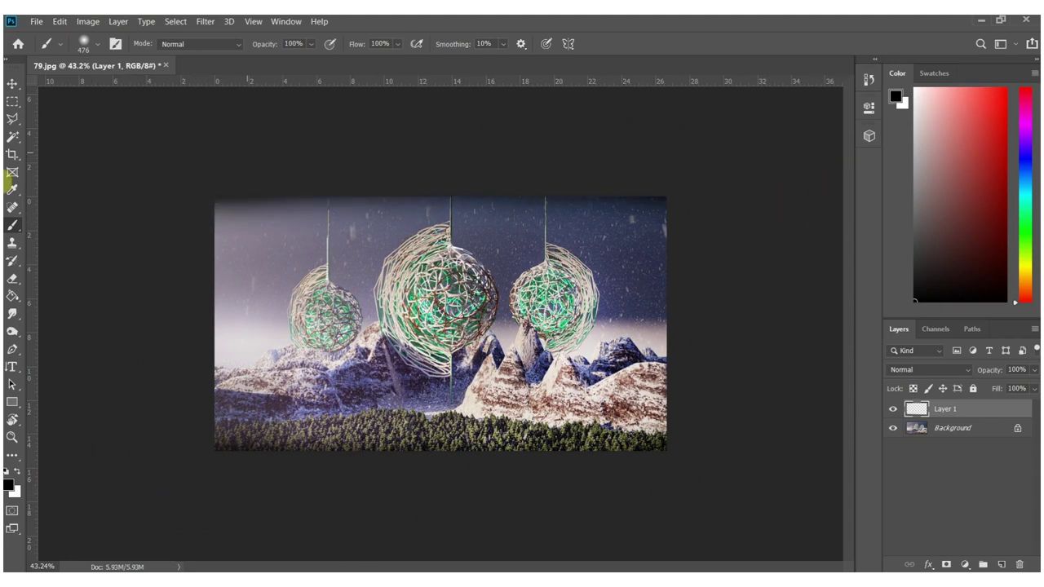
pyautogui.moveTo(145, 172); pyautogui.dragTo(862, 187)
pyautogui.moveTo(636, 163); pyautogui.dragTo(81, 216)
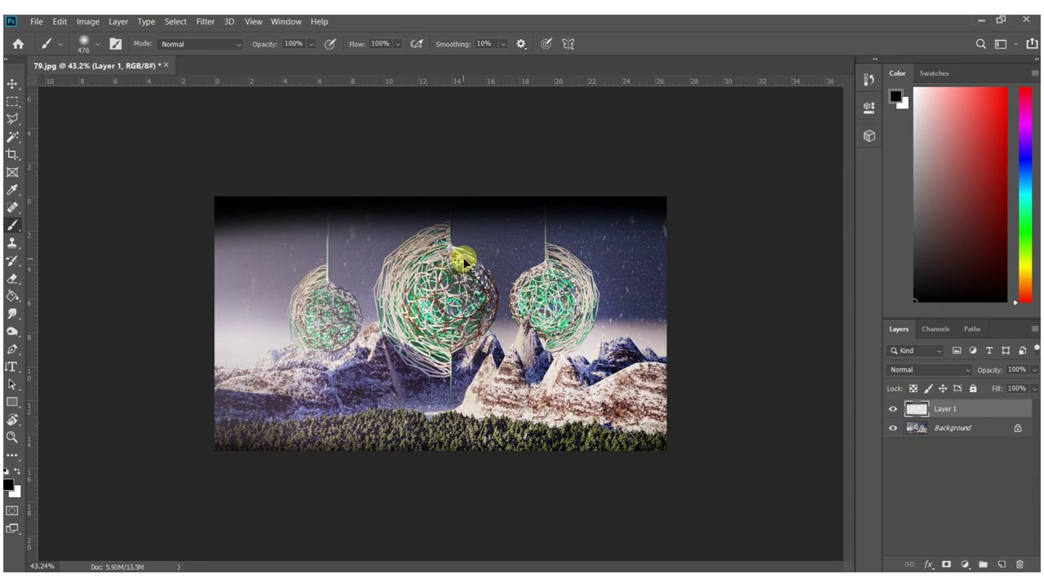
# Step: Stretch the black shading layer upward past the canvas's top edge to 106.67% height
pyautogui.hotkey('ctrl', 't')
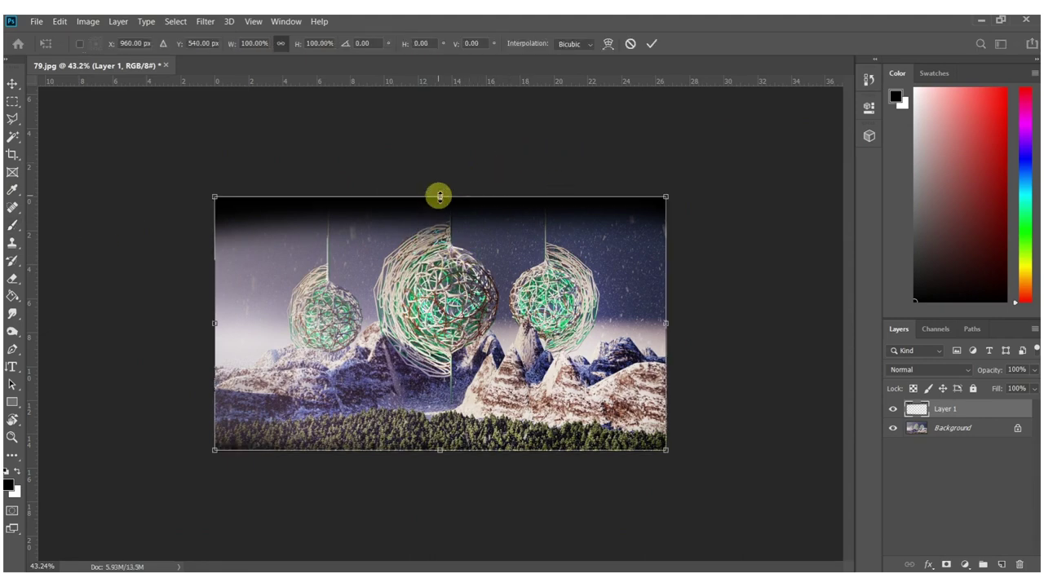
pyautogui.moveTo(439, 193); pyautogui.dragTo(439, 179)
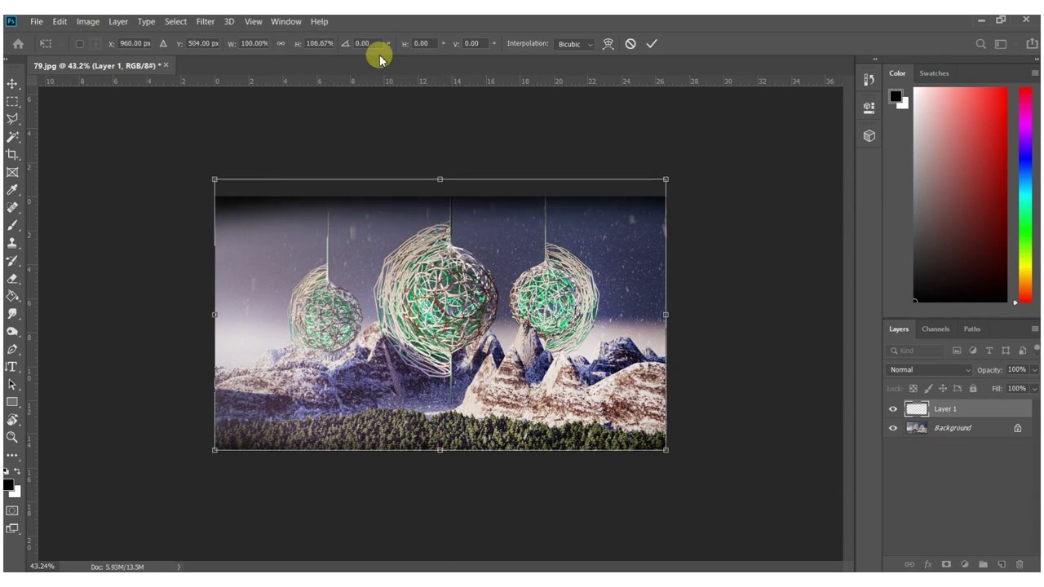
pyautogui.press('Return')
pyautogui.press('b')
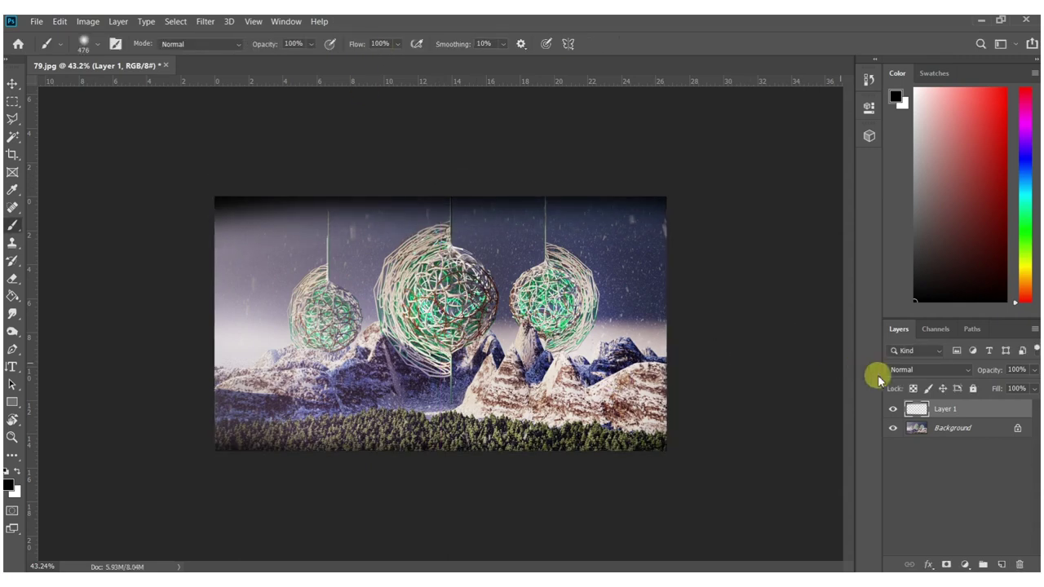
# Step: Reduce the black shading layer's opacity to 76% and flatten the image
pyautogui.moveTo(972, 374); pyautogui.dragTo(969, 373)
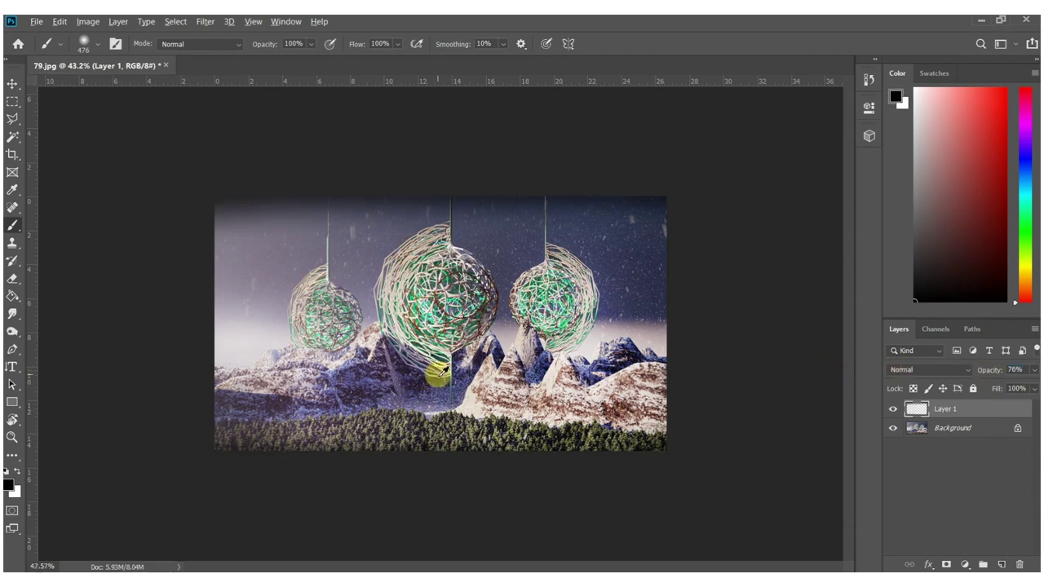
pyautogui.keyDown('alt'); pyautogui.scroll(5, 448, 403); pyautogui.keyUp('alt')
pyautogui.rightClick(951, 429)
pyautogui.click(948, 389)
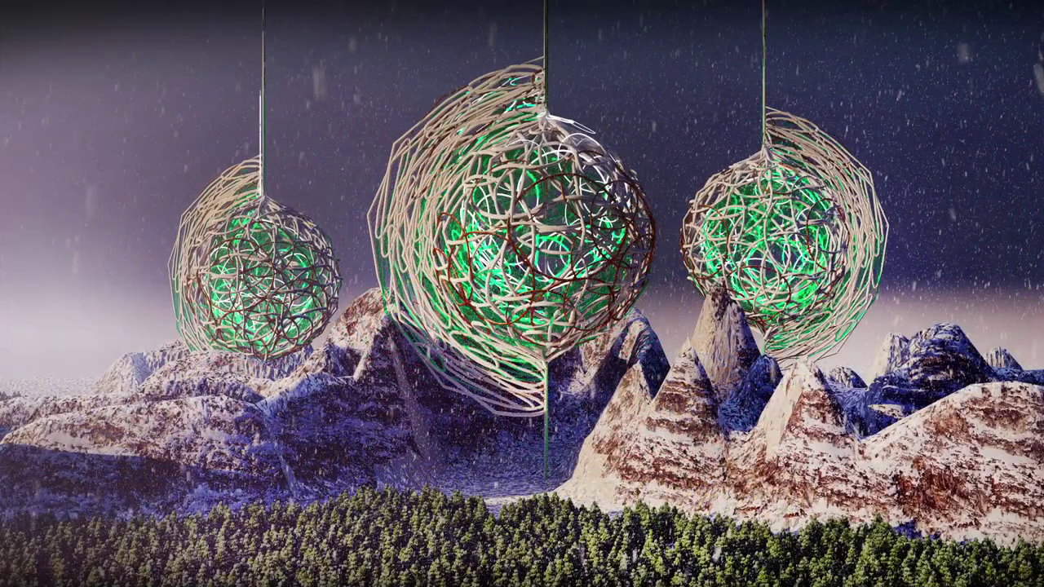